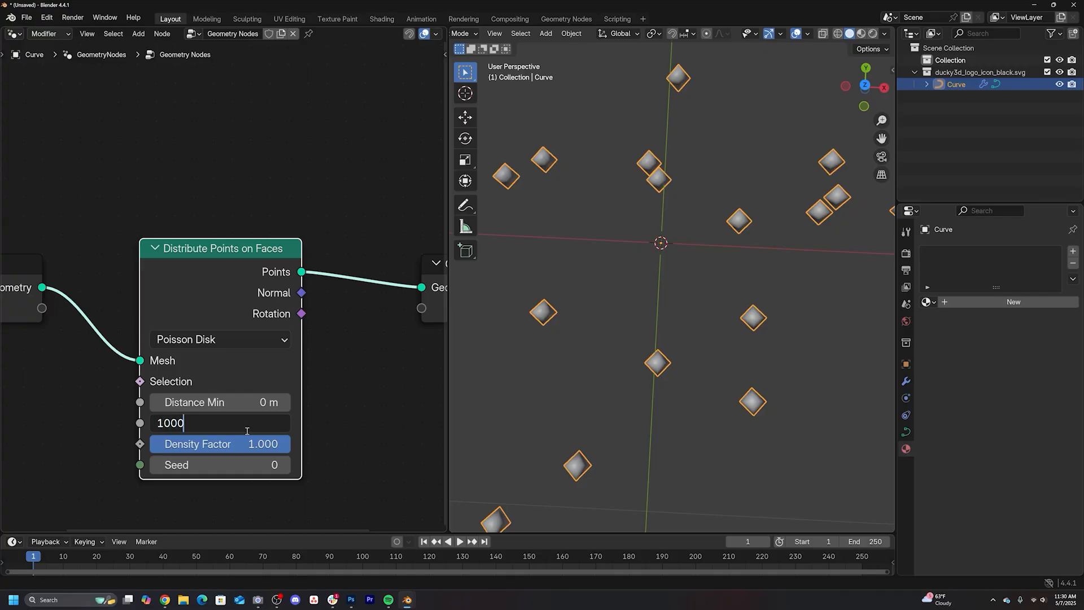
Raise Density Max to 1000, push Random Value Min negative, strengthen the noise Multiply and widen the rotation random range
key(Return)
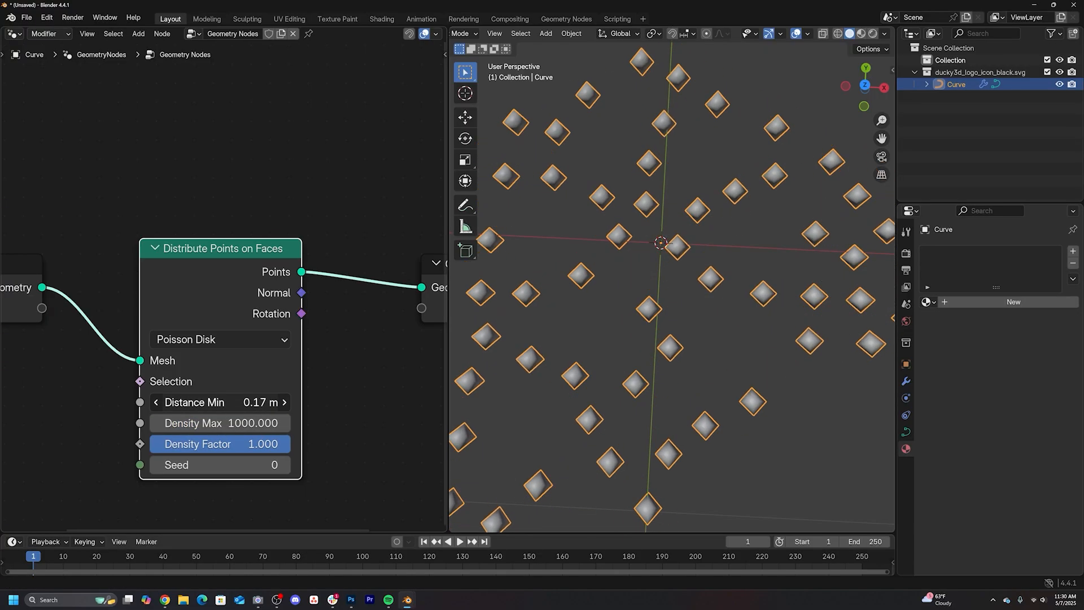
drag(193, 418, 170, 418)
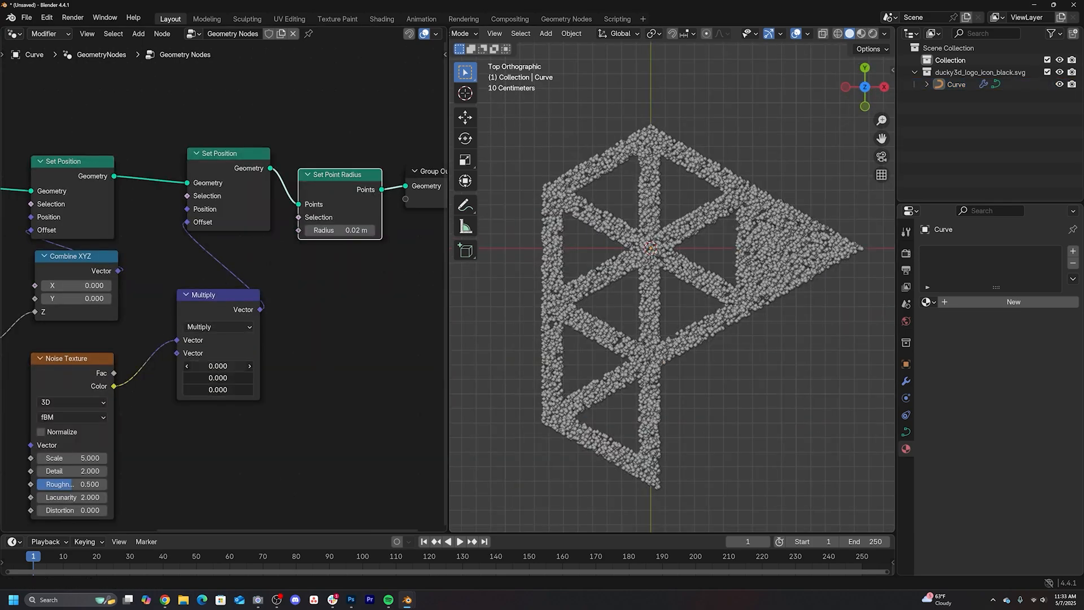
drag(218, 366, 246, 390)
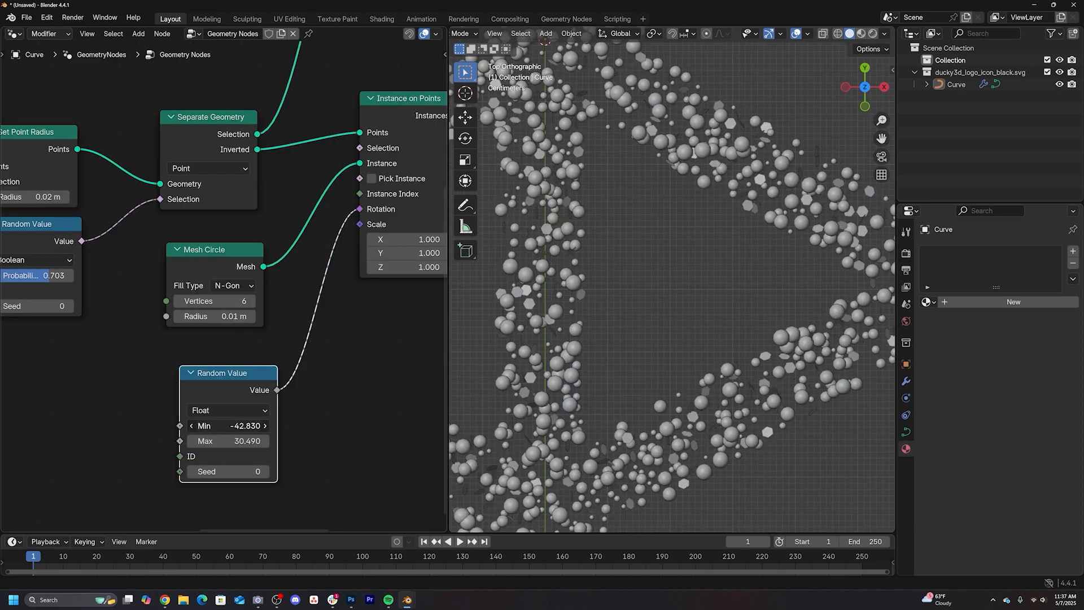
drag(246, 426, 237, 426)
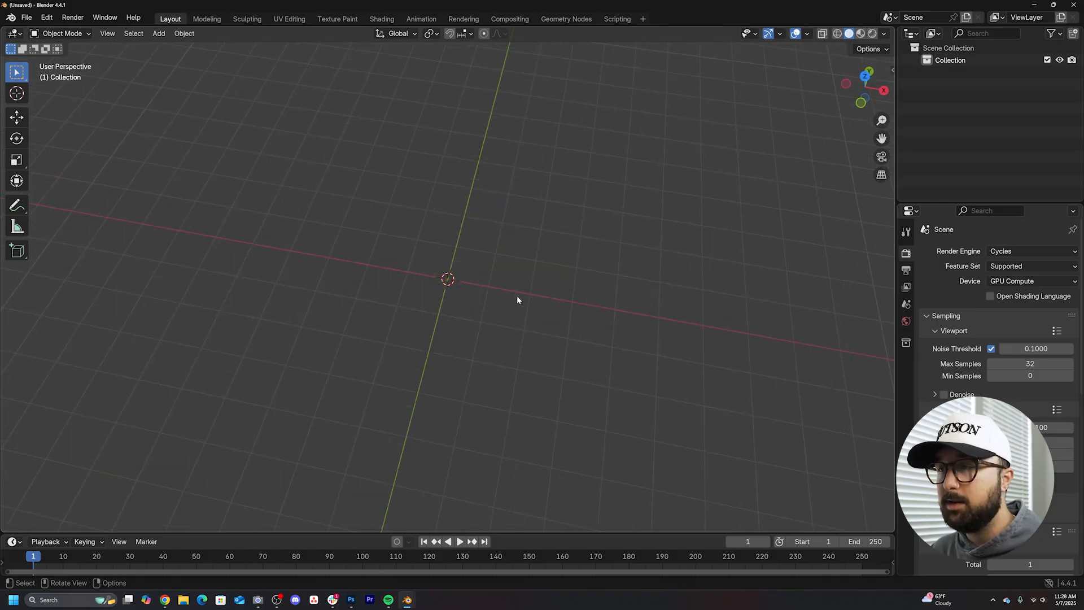
key(shift+a)
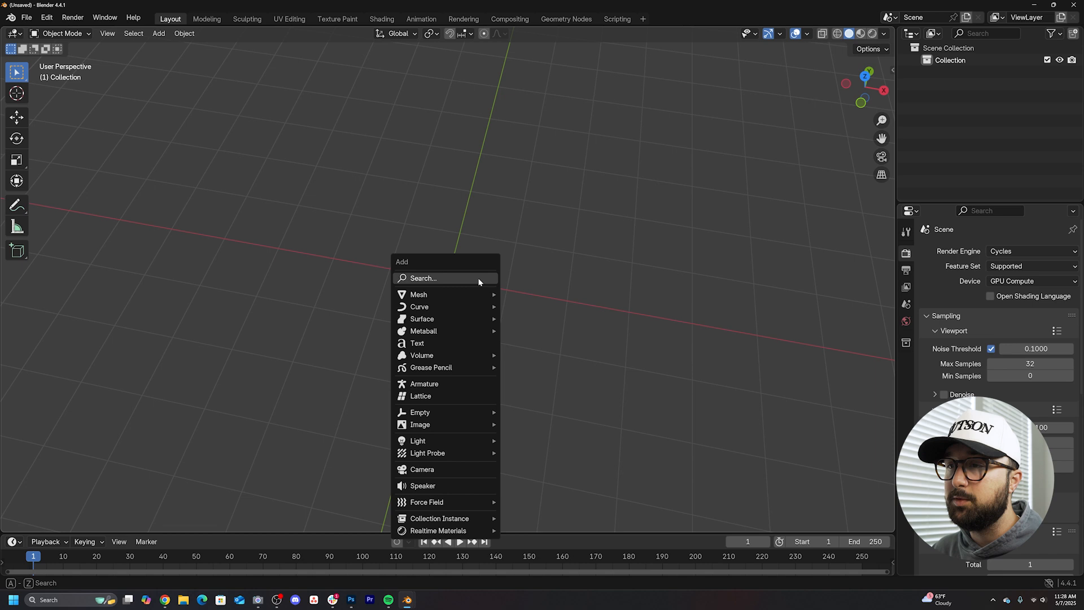
click(431, 344)
key(Tab)
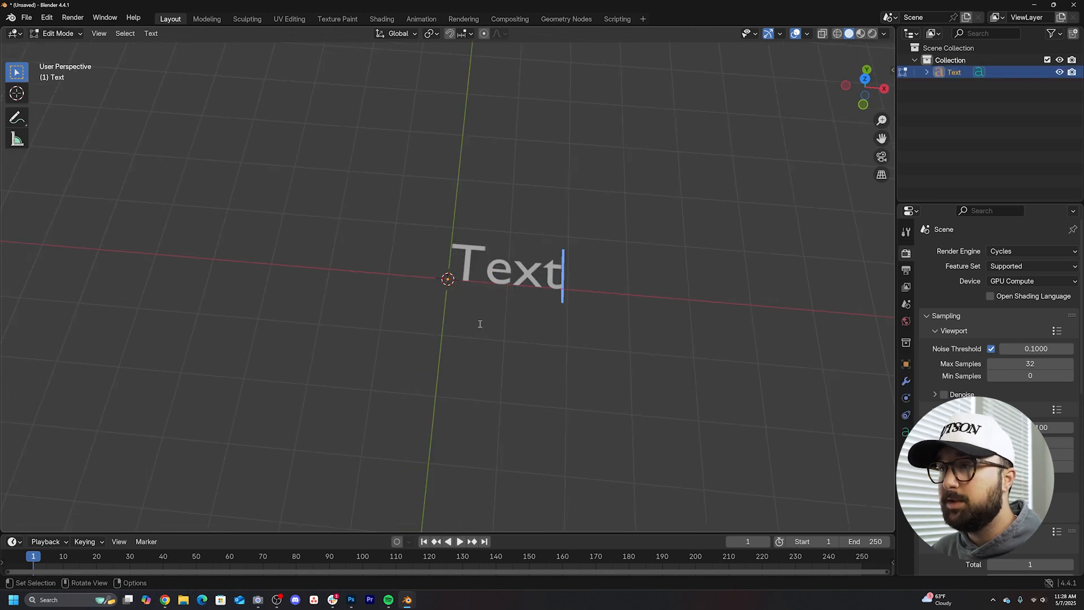
text(M)
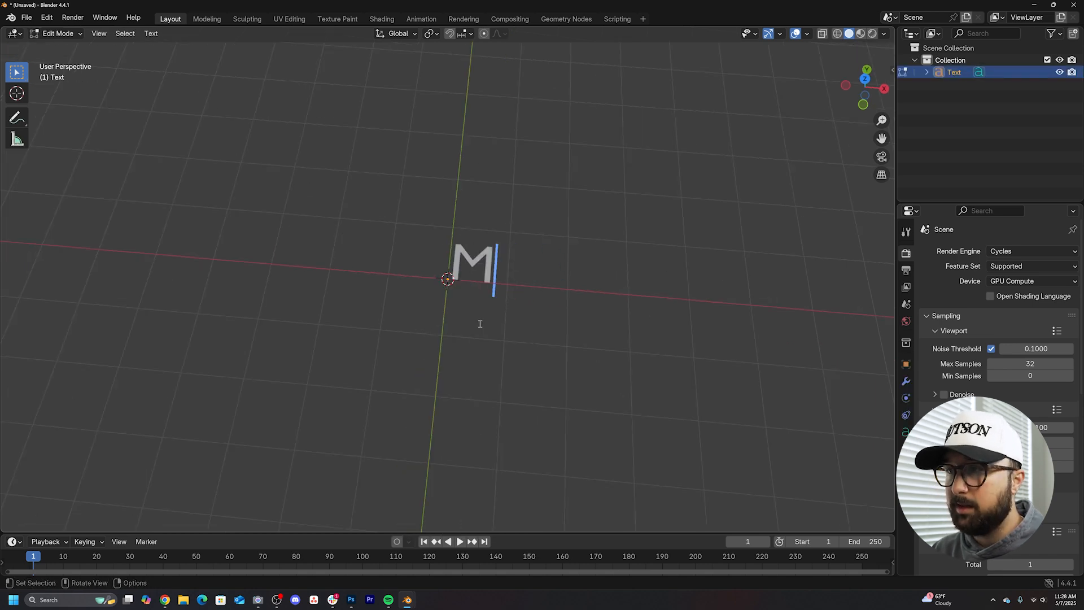
key(Tab)
right_click(479, 323)
mouse_move(462, 317)
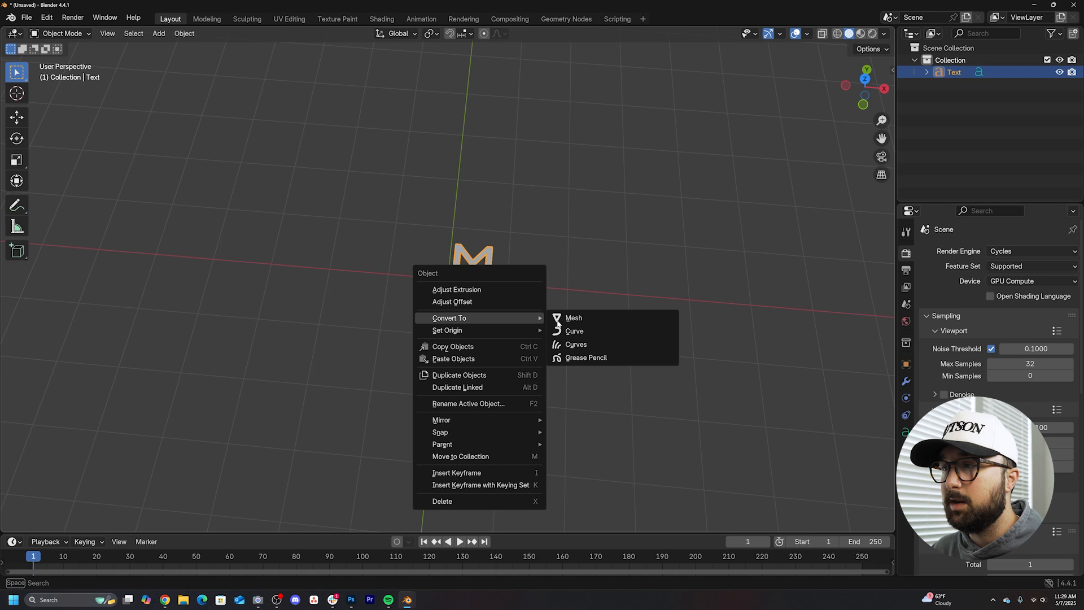
click(573, 318)
key(Tab)
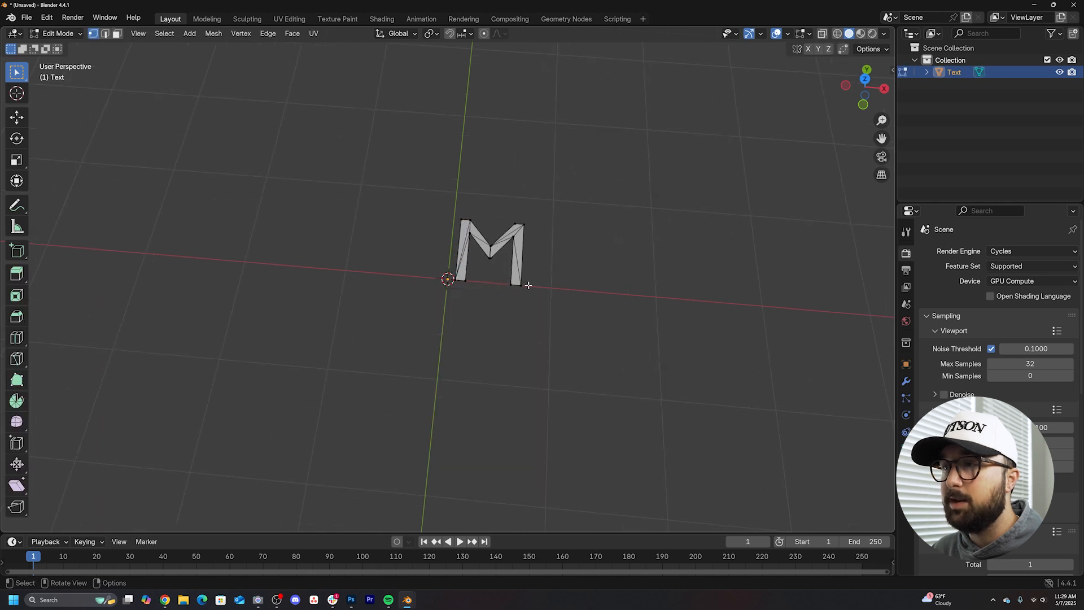
key(Tab)
key(Tab)
key(Tab)
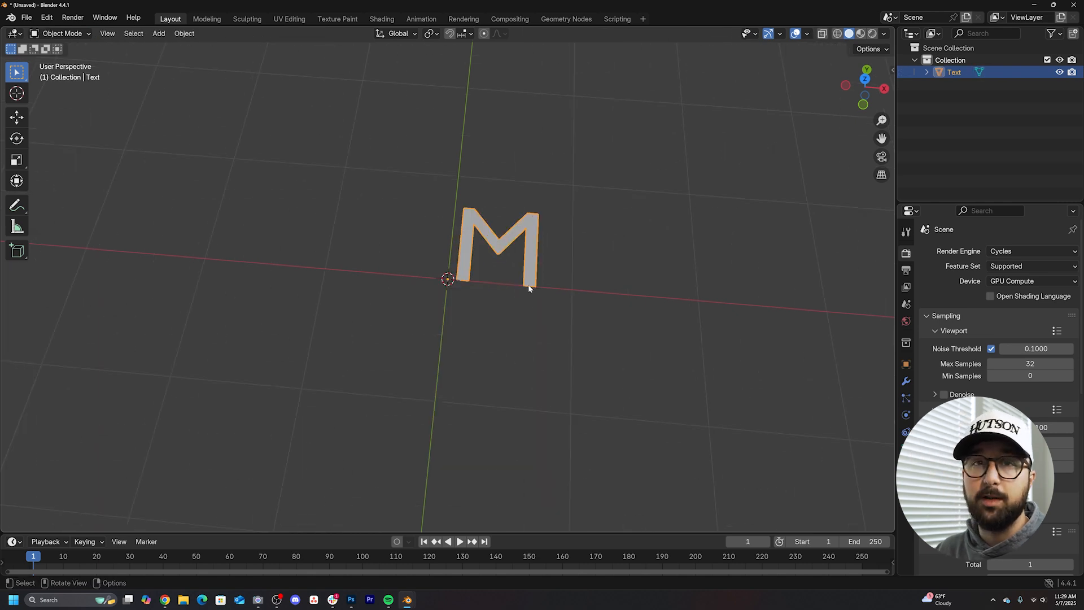
key(x)
key(shift+a)
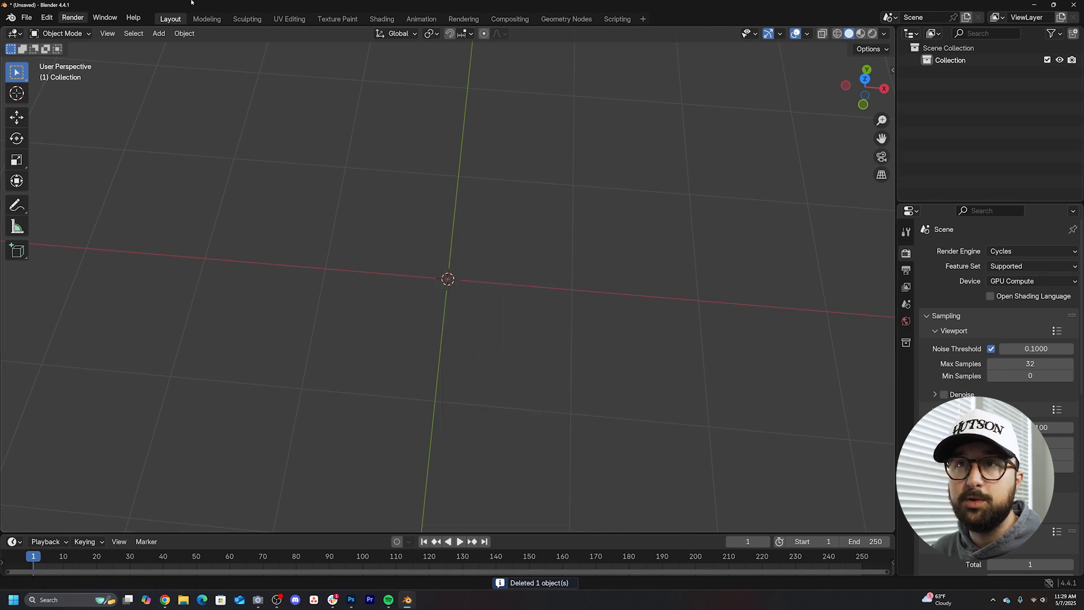
Import the triangular logo SVG and scale it up in the viewport
click(27, 18)
mouse_move(46, 190)
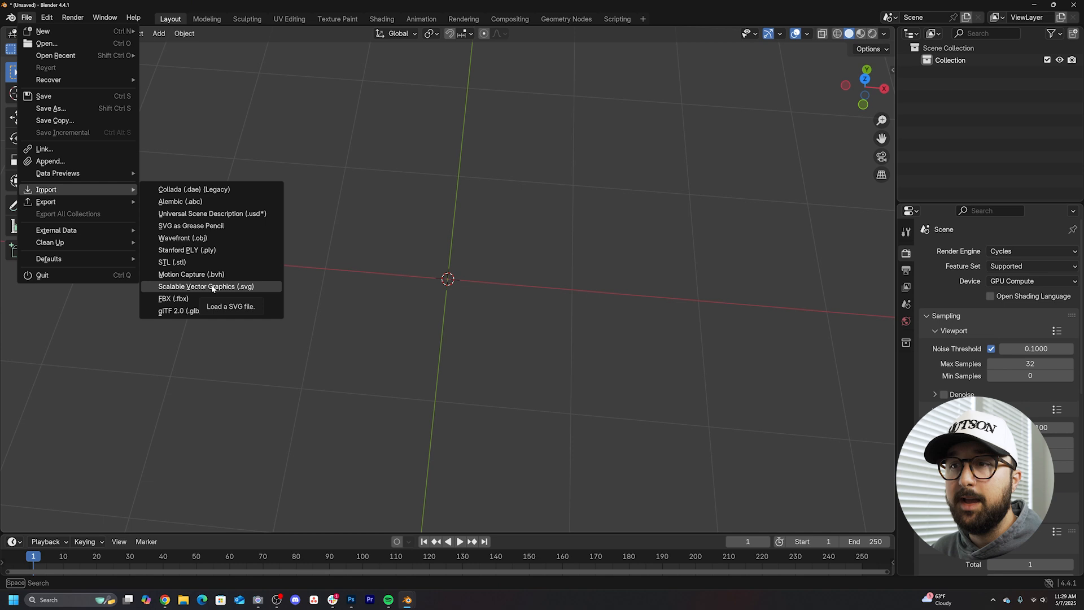
click(206, 286)
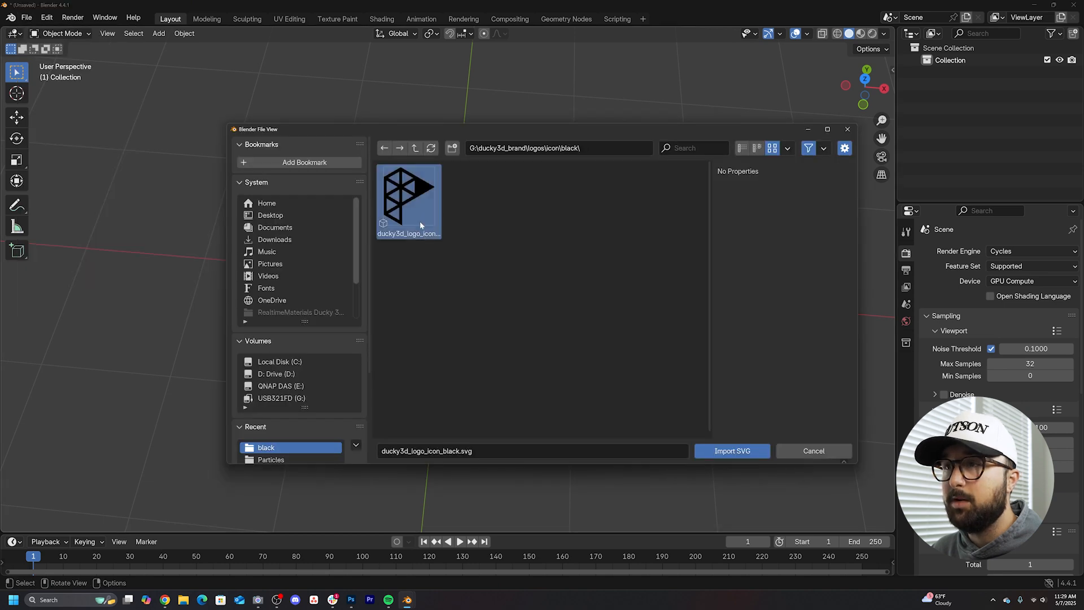
double_click(414, 198)
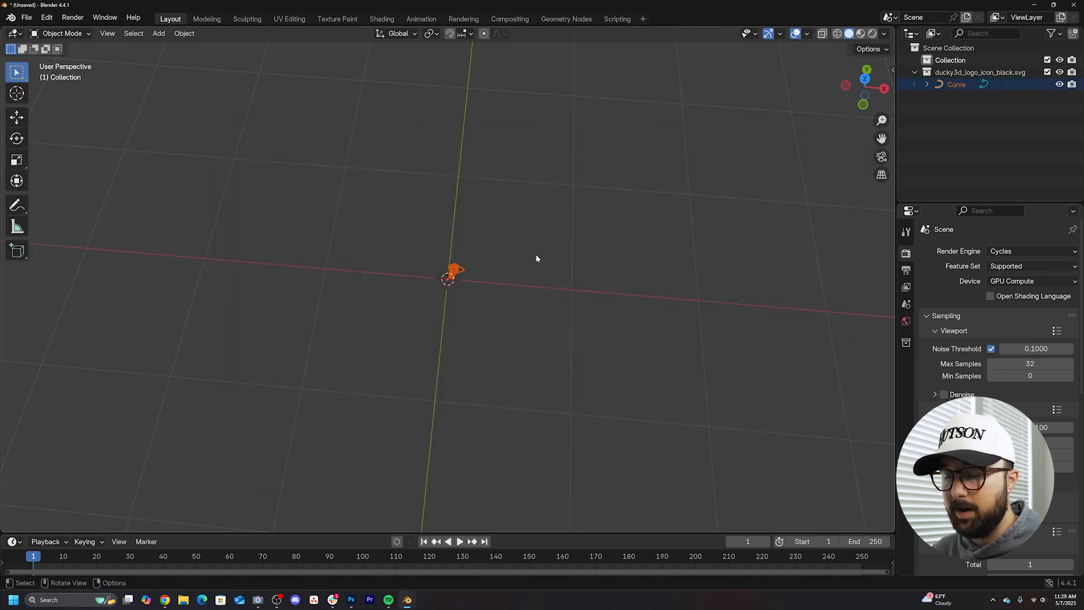
key(s)
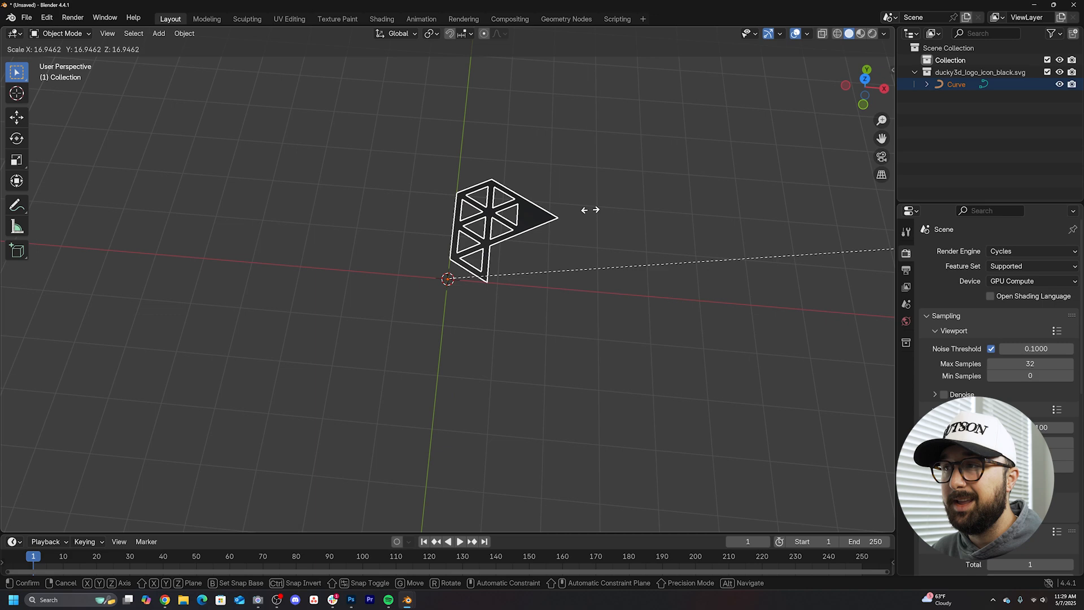
click(601, 212)
In Edit Mode from top view, move all the logo's curve points to centre on the origin
click(527, 226)
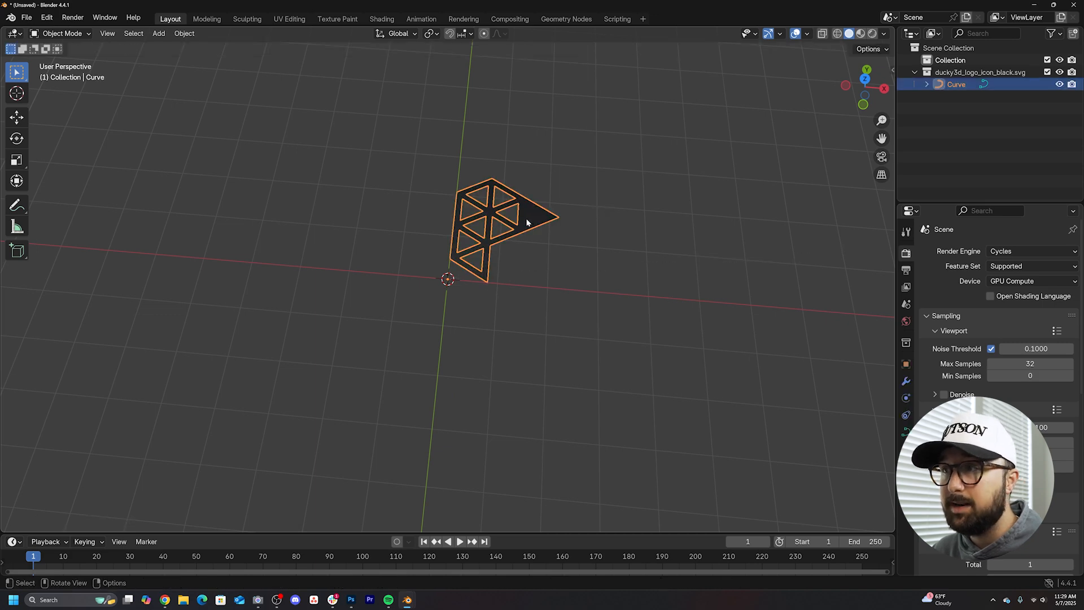
key(KP_7)
key(Tab)
scroll(524, 173, up, 2)
key(g)
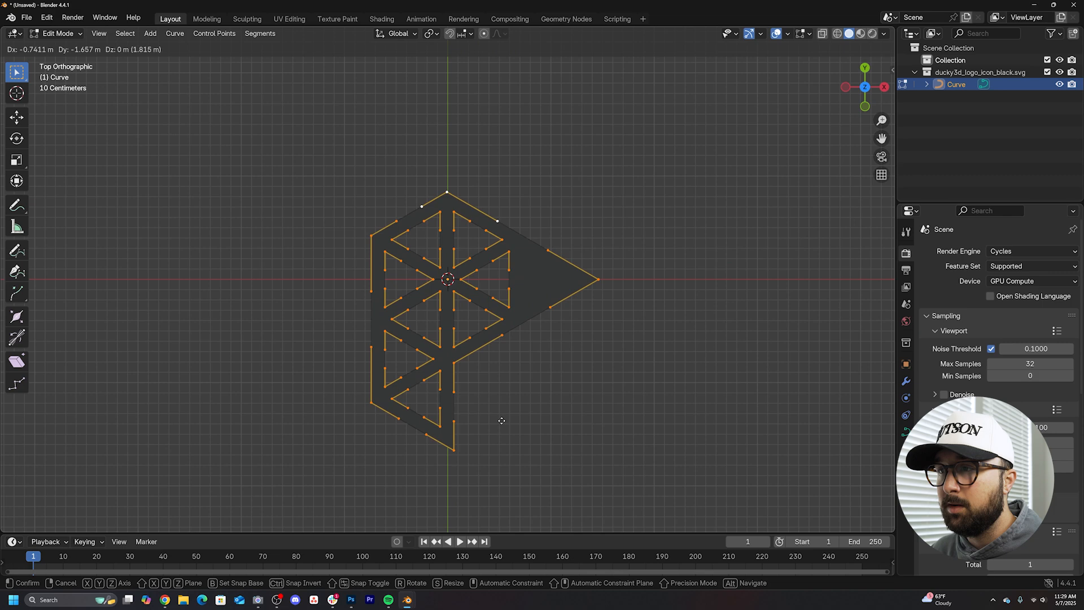
click(502, 421)
key(Tab)
middle_drag(502, 421, 518, 312)
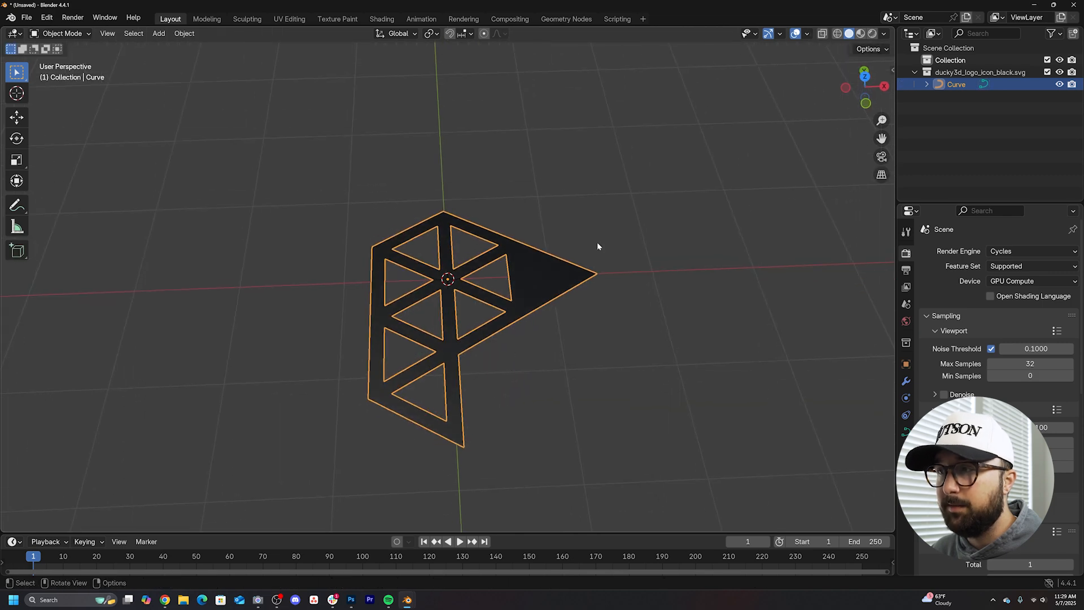
middle_drag(598, 245, 620, 285)
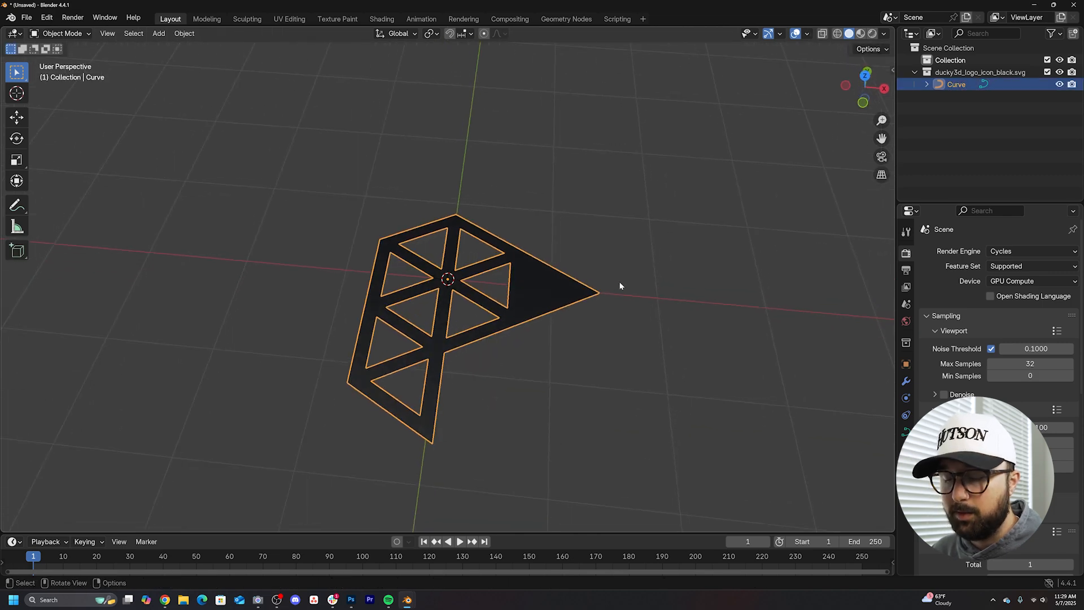
Apply the logo's scale with Ctrl+A and reselect it
key(ctrl+a)
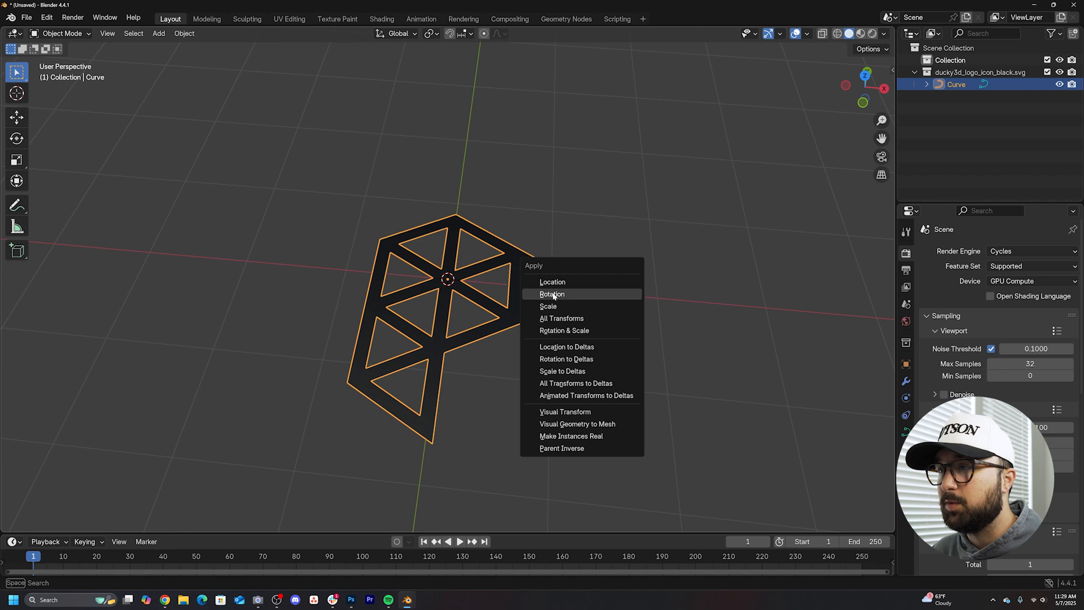
click(575, 306)
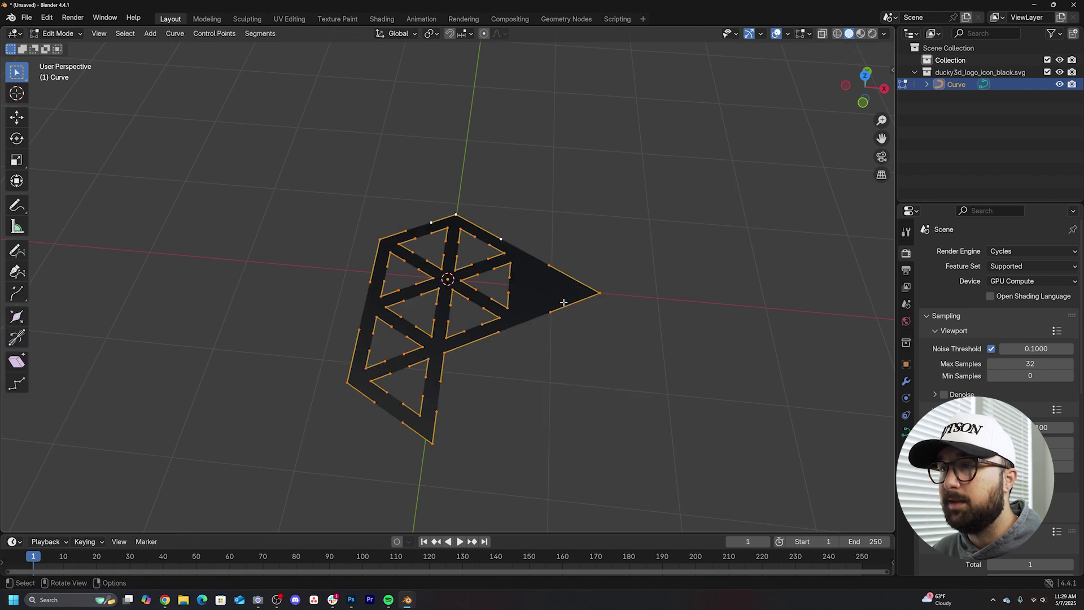
click(523, 334)
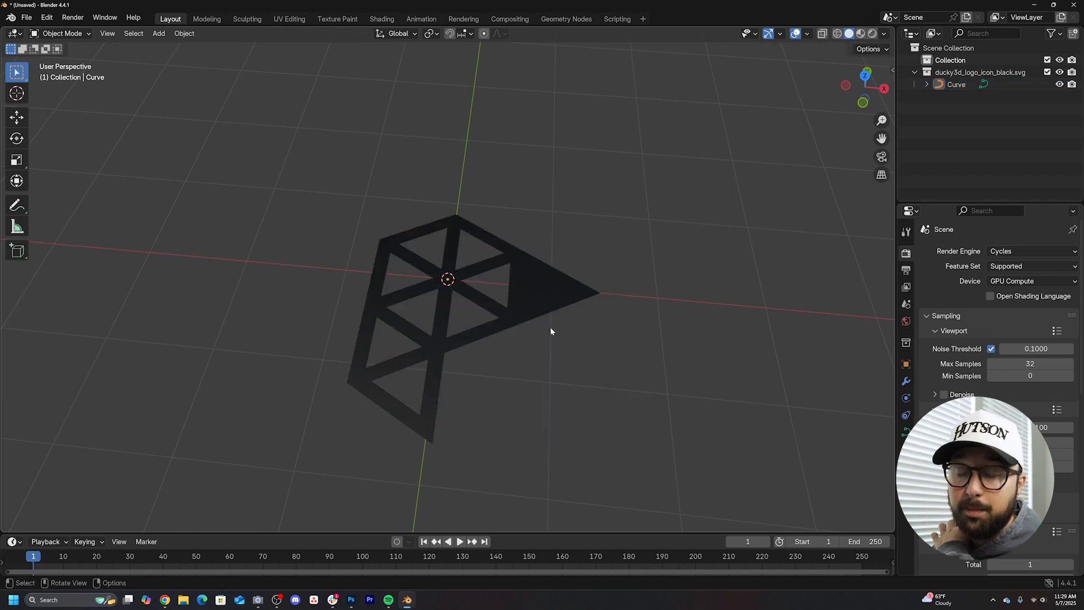
click(528, 288)
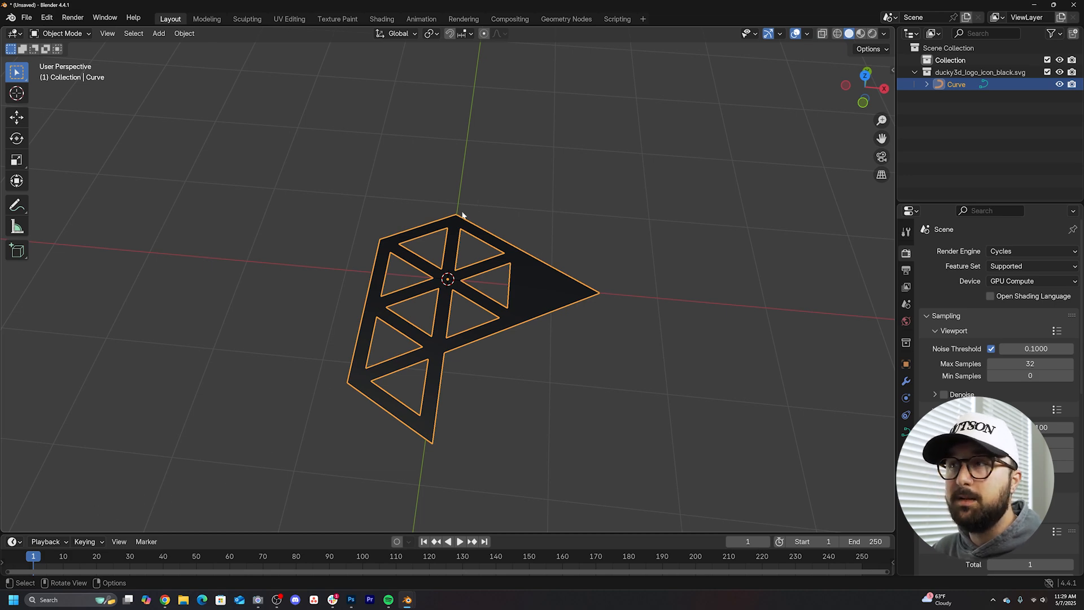
Split the viewport, make the left area a Geometry Node Editor and create a new node group for the logo
drag(4, 529, 447, 280)
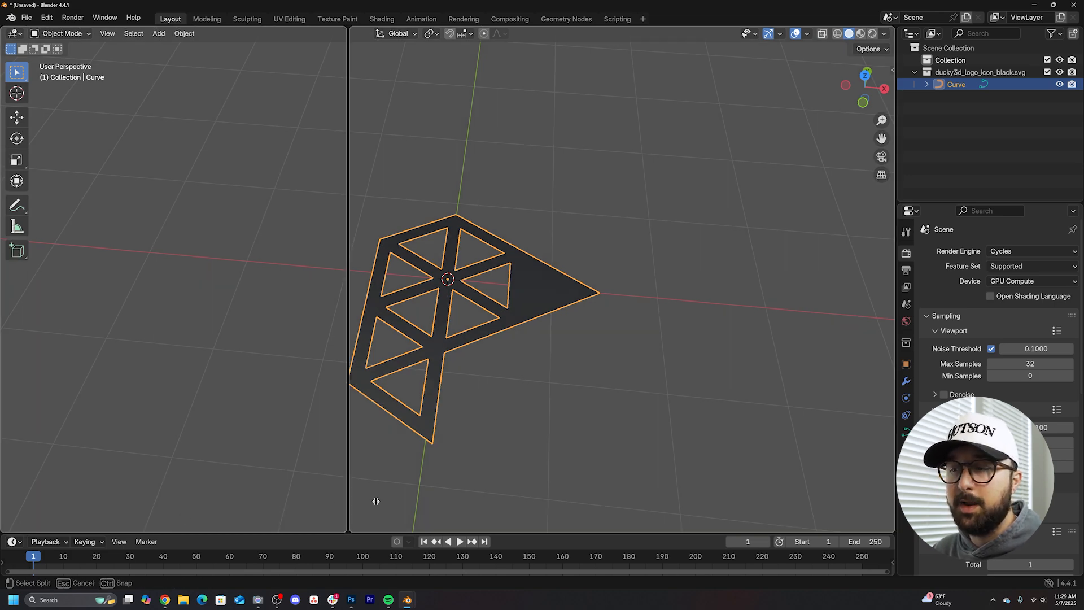
scroll(721, 394, up, 3)
scroll(721, 393, down, 1)
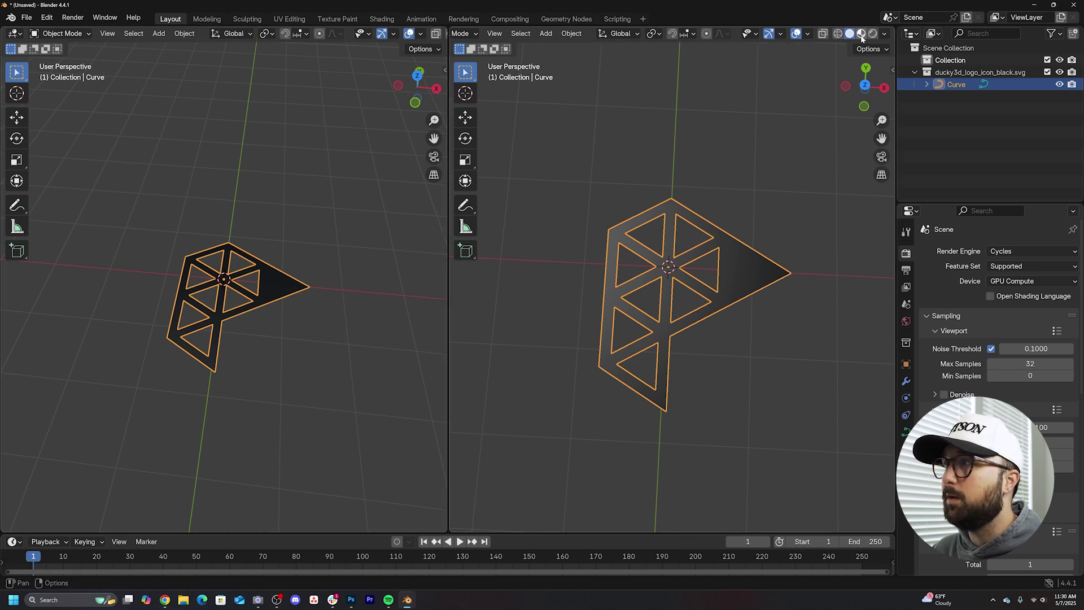
click(13, 34)
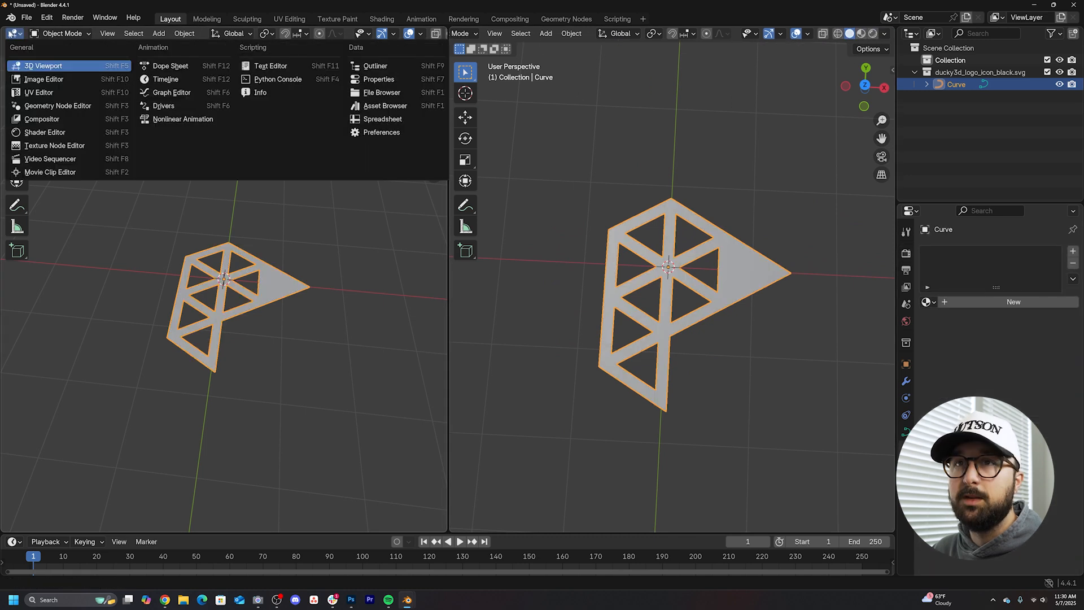
click(58, 105)
key(n)
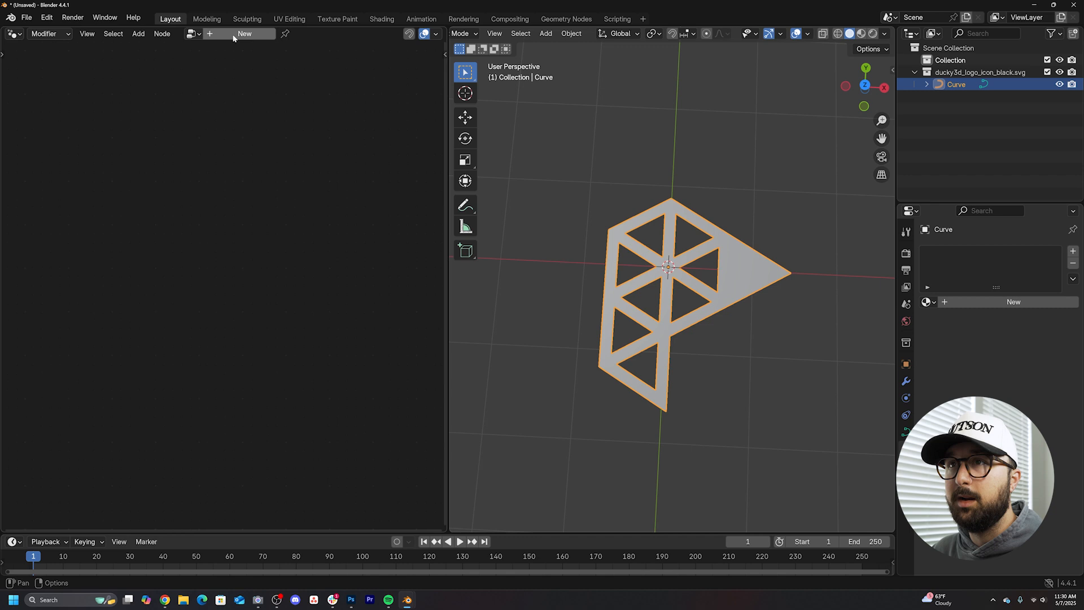
click(233, 38)
middle_drag(319, 355, 318, 225)
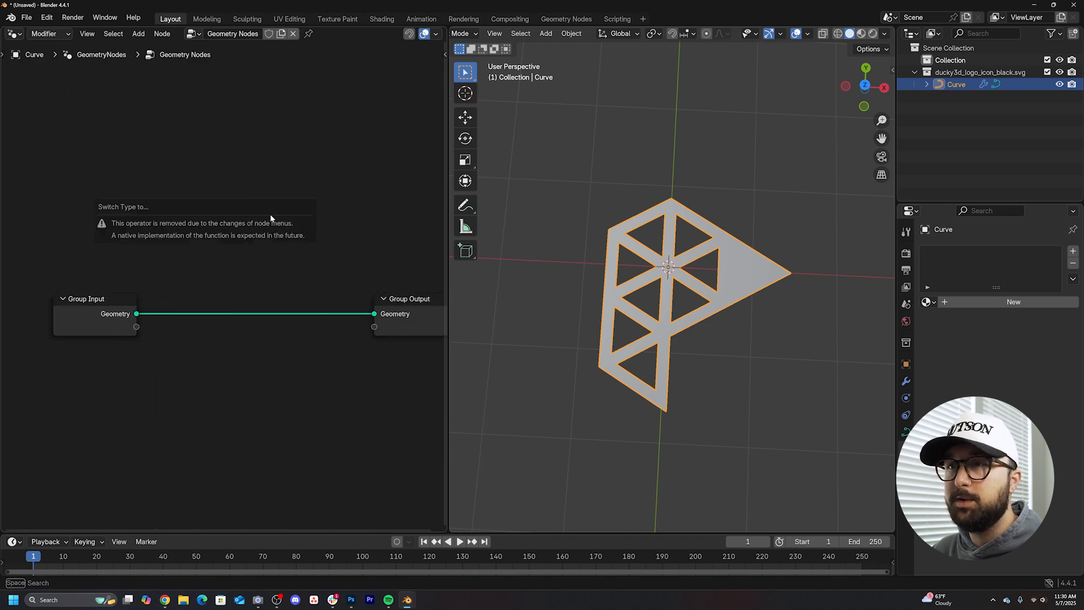
Add Distribute Points on Faces set to Poisson Disk with Density Max 1000
key(shift+a)
text(dist)
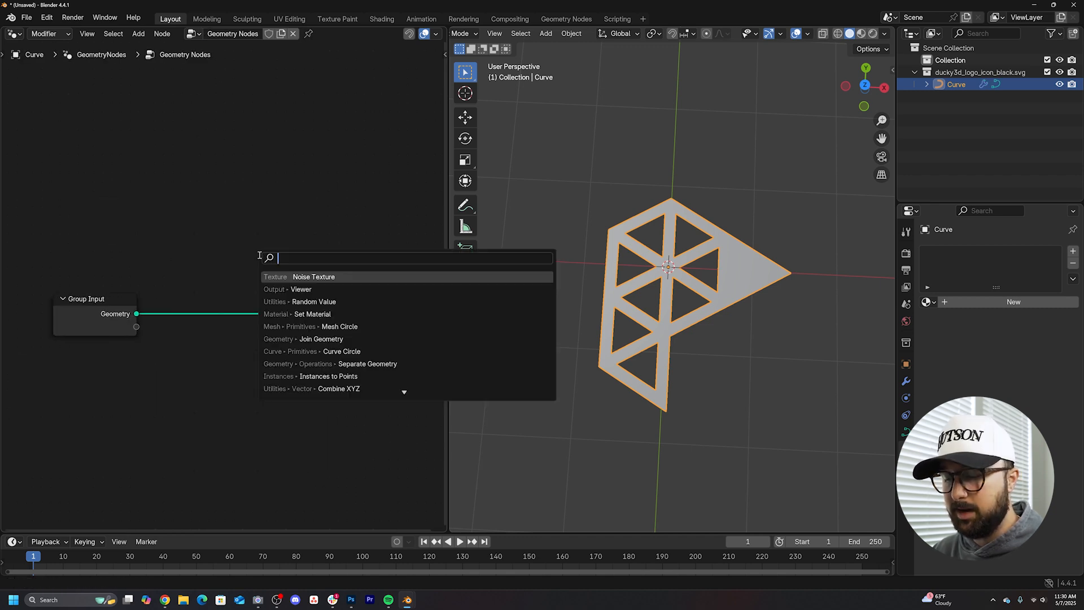
key(Down)
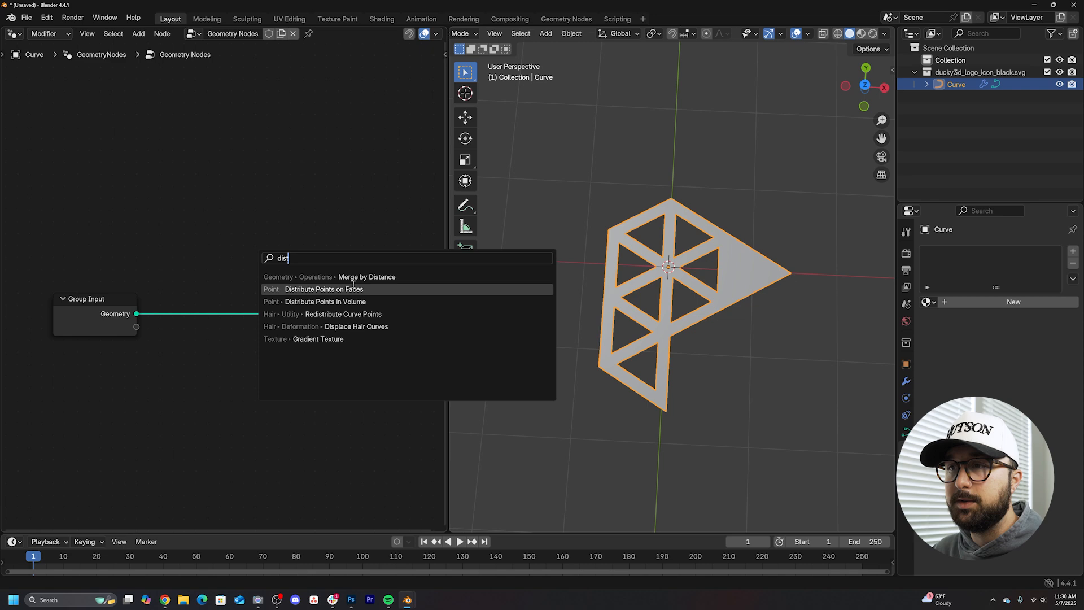
key(Return)
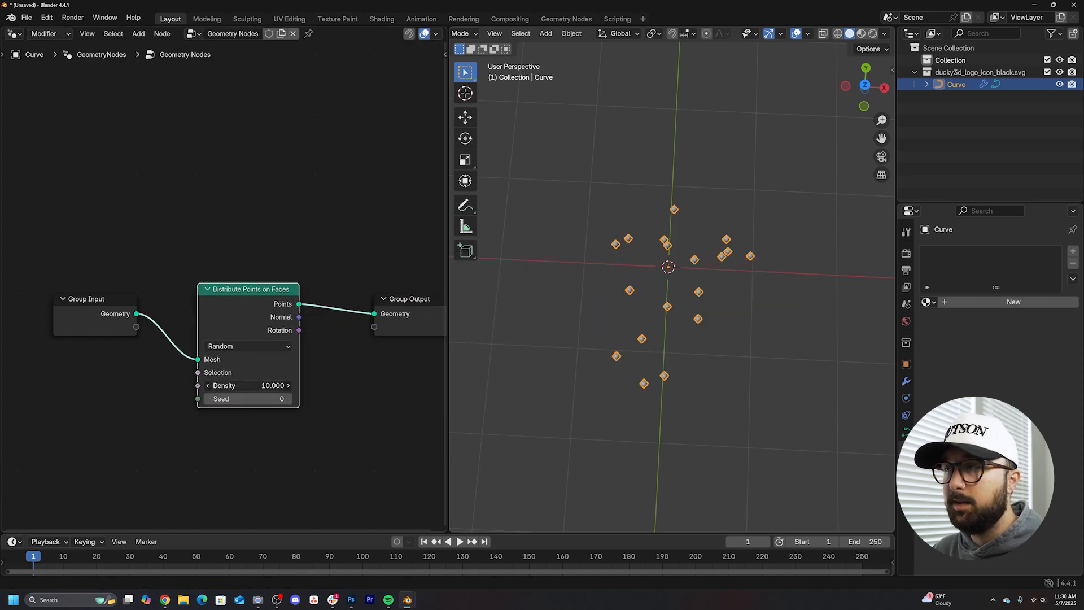
drag(272, 386, 288, 385)
scroll(642, 342, up, 5)
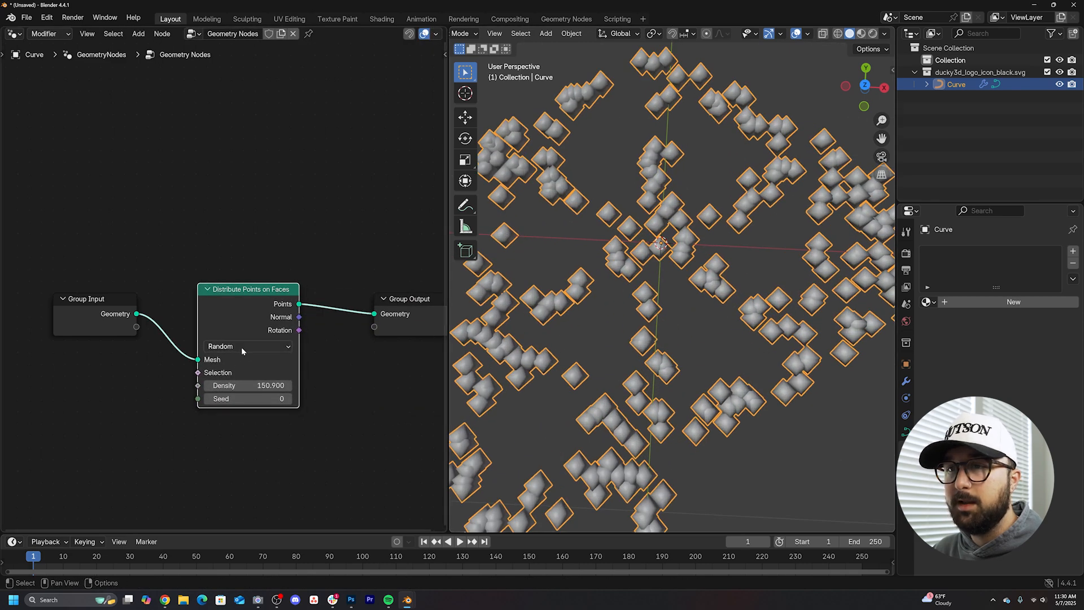
click(241, 347)
click(240, 388)
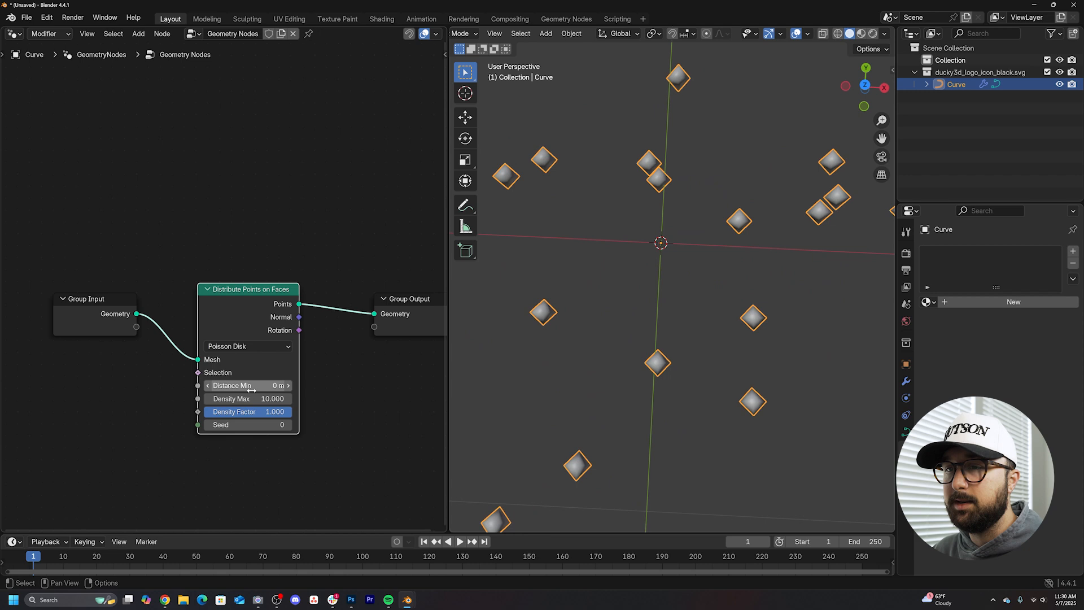
scroll(238, 386, up, 2)
scroll(233, 398, up, 1)
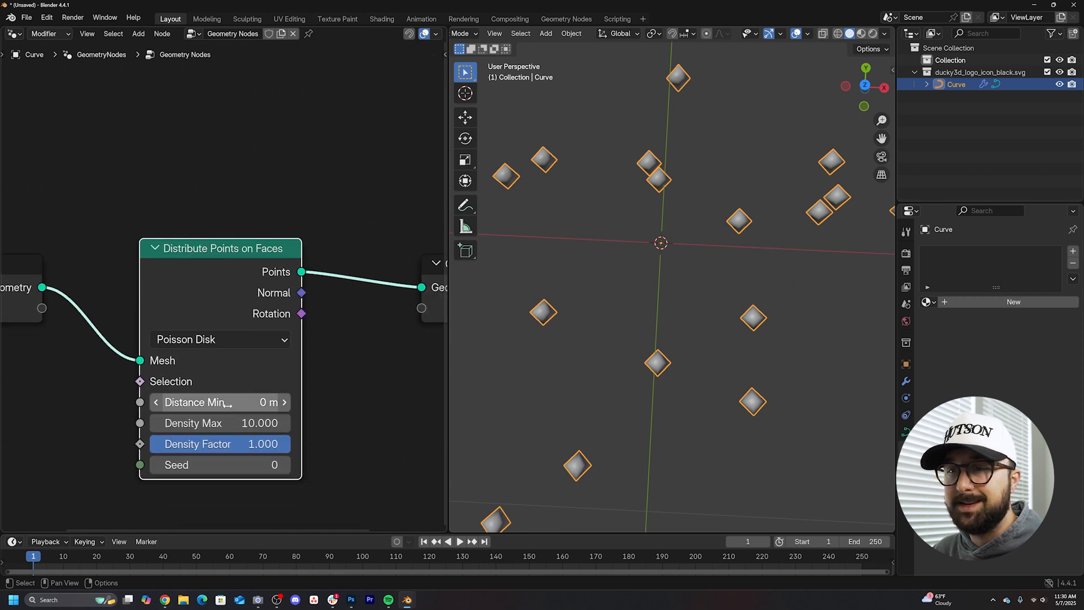
click(247, 423)
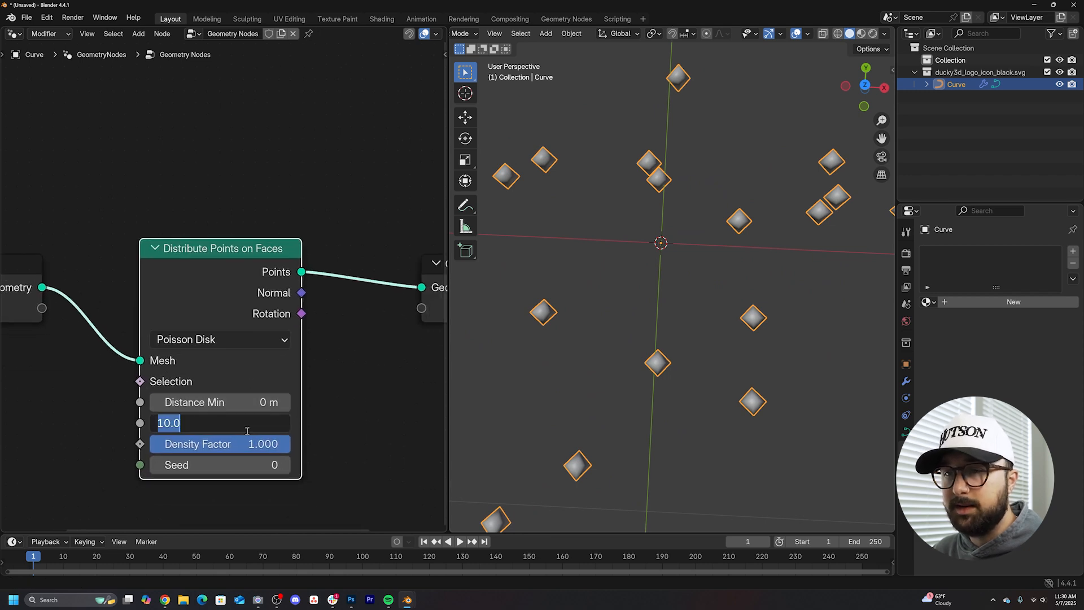
text(100)
key(Return)
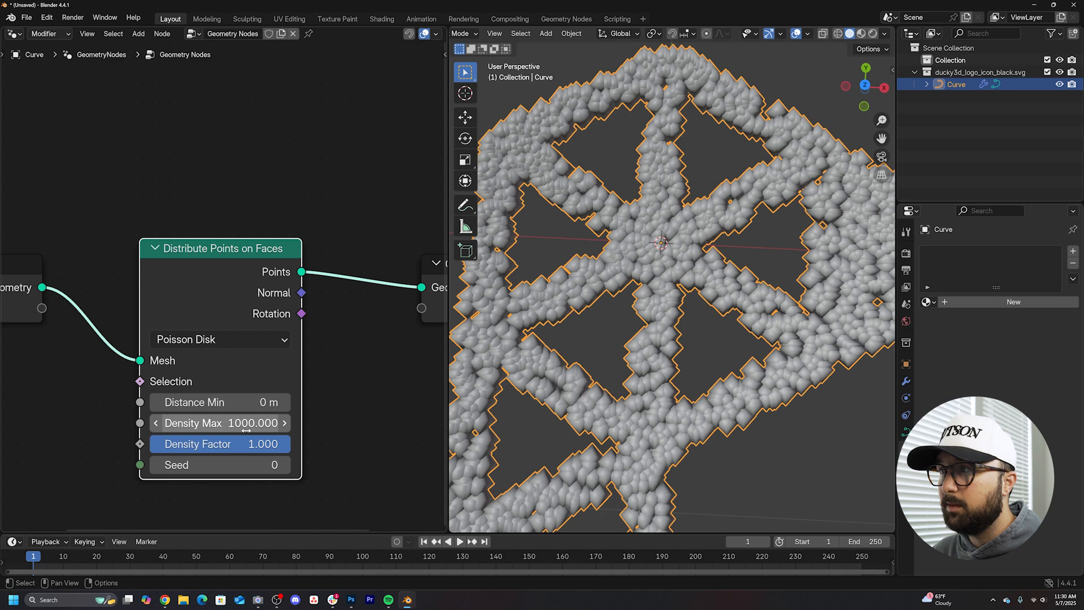
Set the minimum point spacing to 0.01 m and inspect the point-cloud logo from several angles
drag(241, 402, 241, 402)
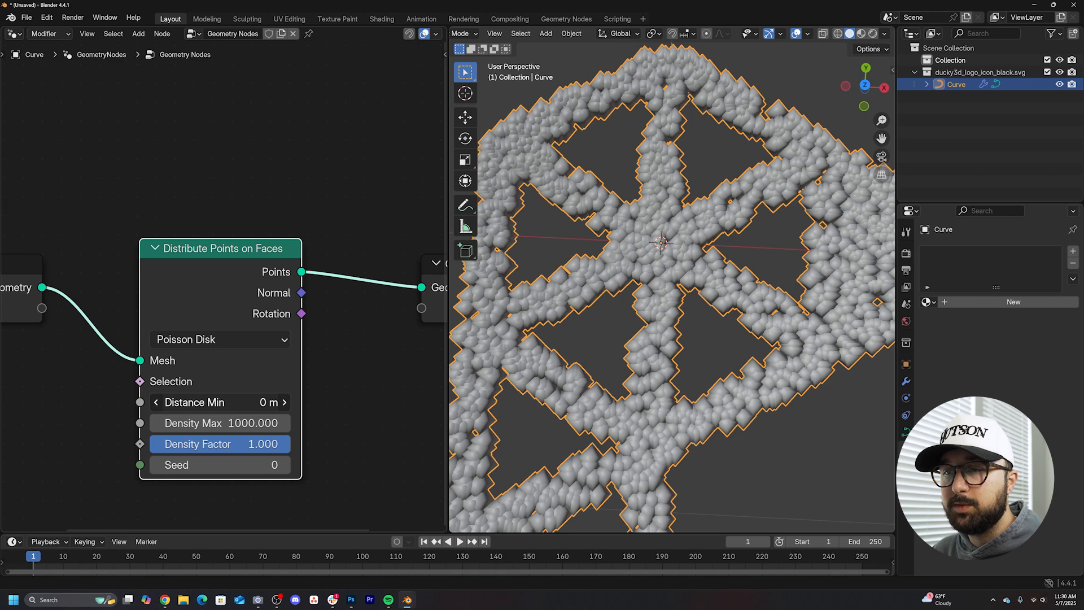
click(285, 402)
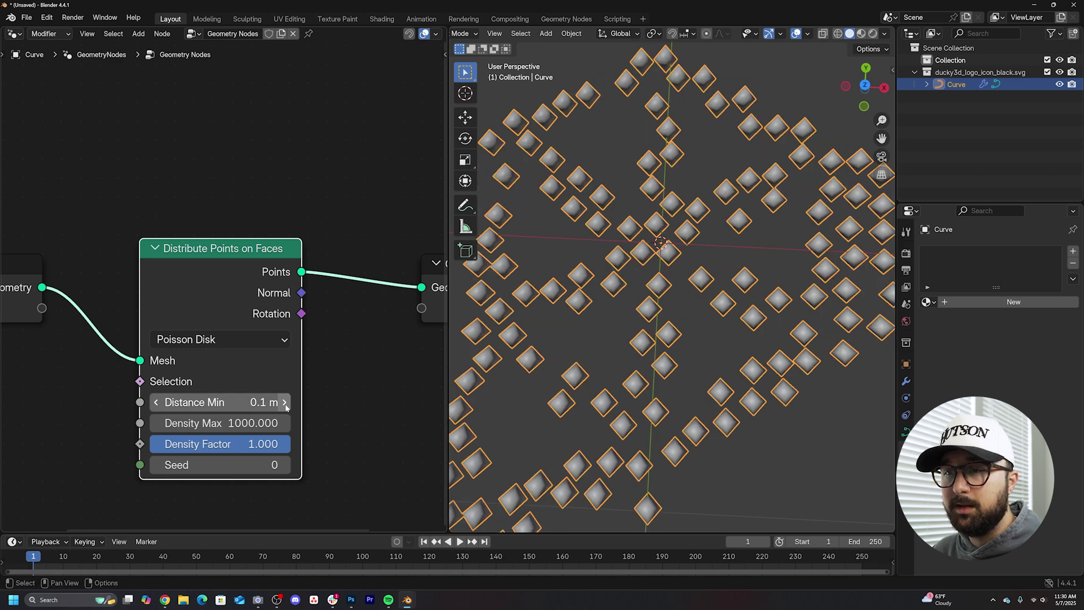
click(253, 403)
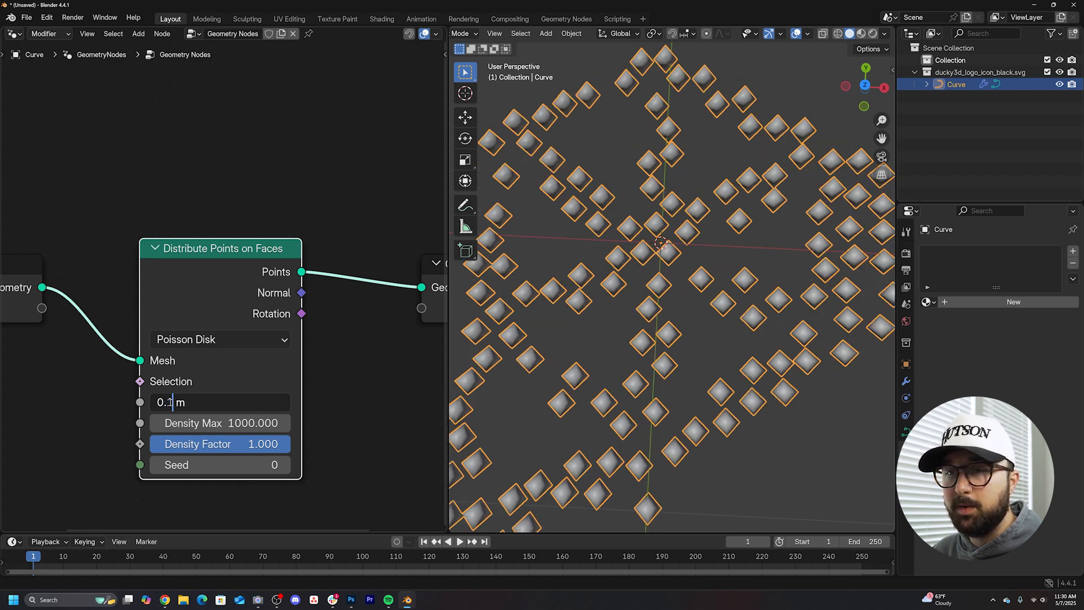
text(0)
key(Return)
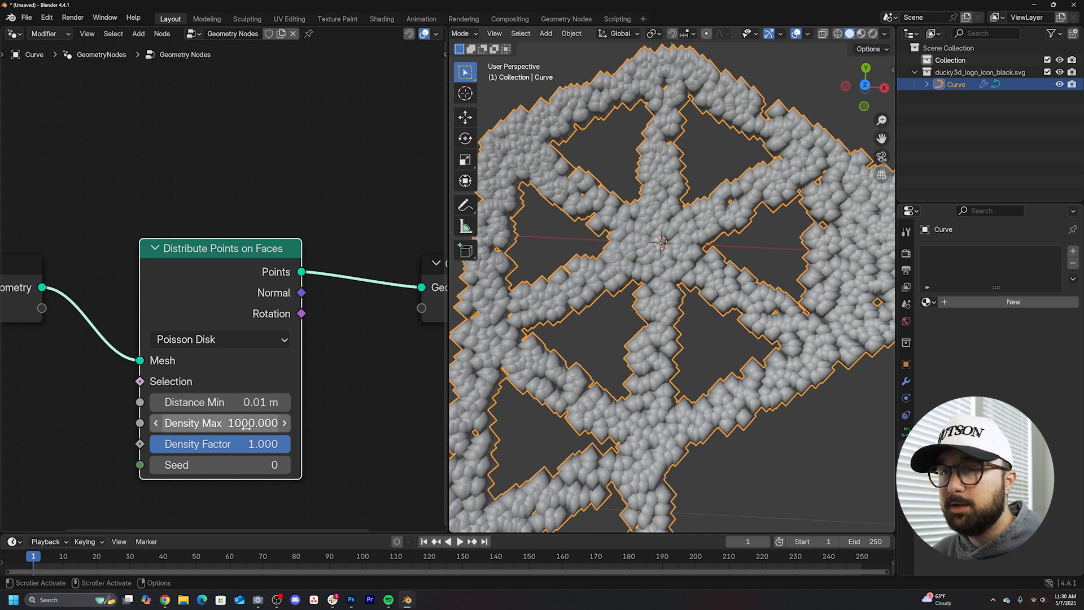
middle_drag(661, 241, 674, 293)
scroll(666, 279, down, 4)
scroll(300, 335, down, 2)
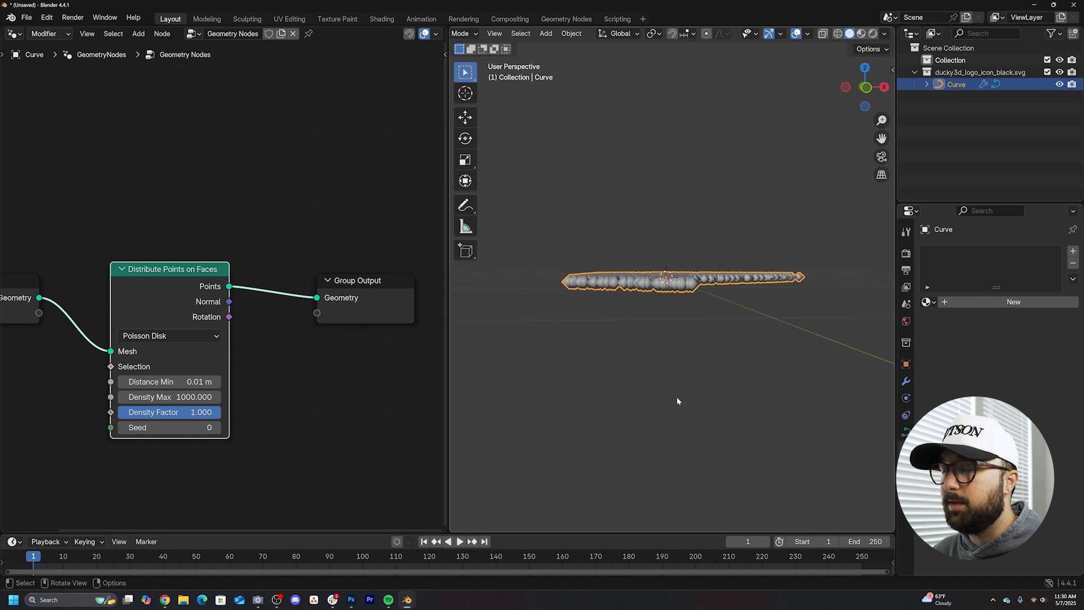
middle_drag(677, 401, 668, 347)
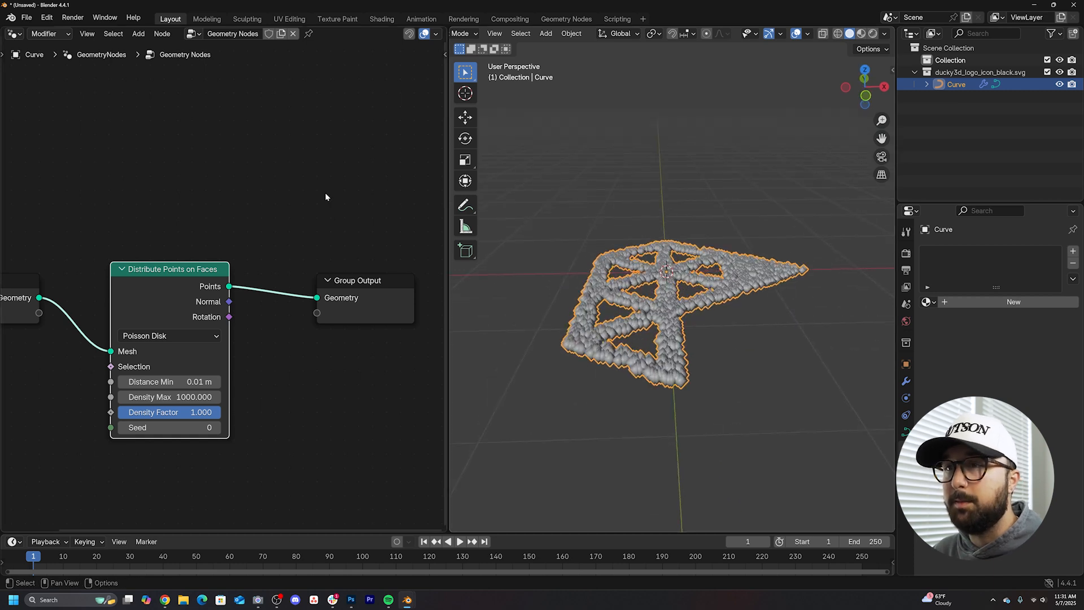
Insert a Set Position node before the output with a Combine XYZ feeding its Offset
key(shift+a)
text(set po)
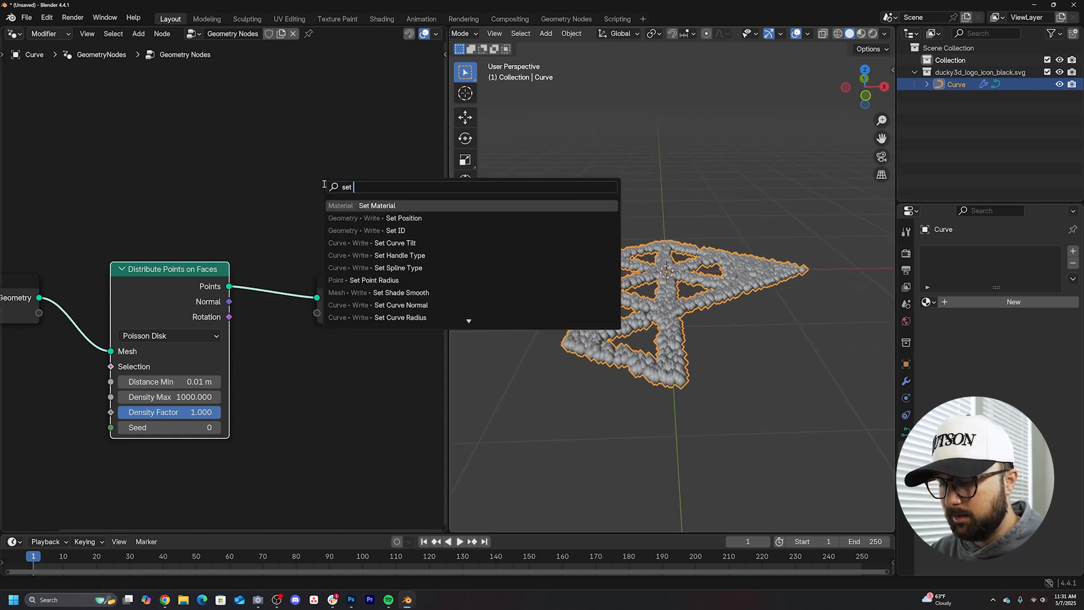
key(Return)
click(309, 249)
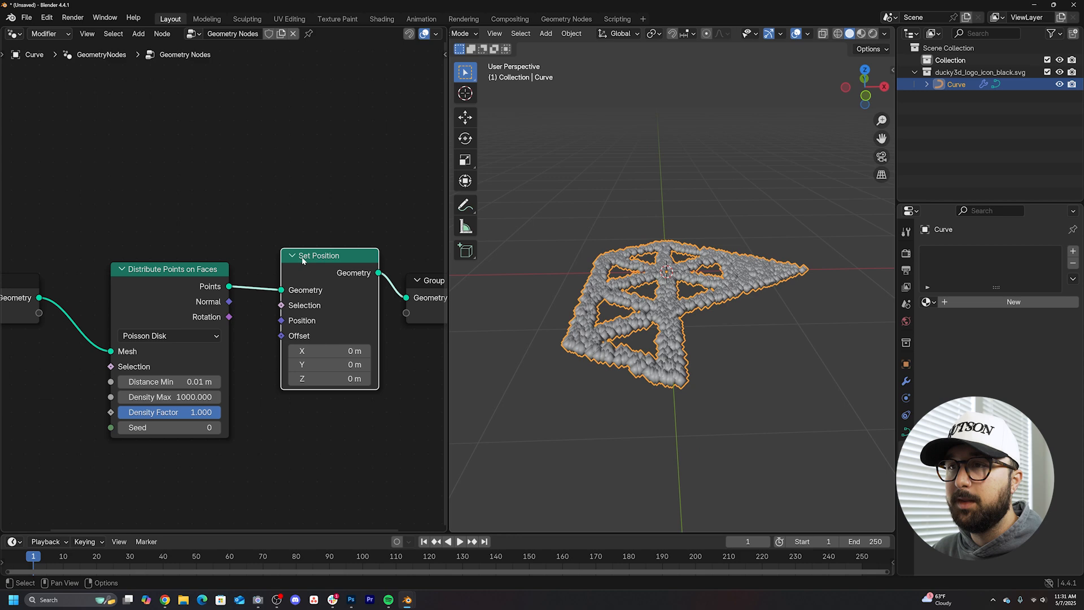
key(shift+a)
text(conn)
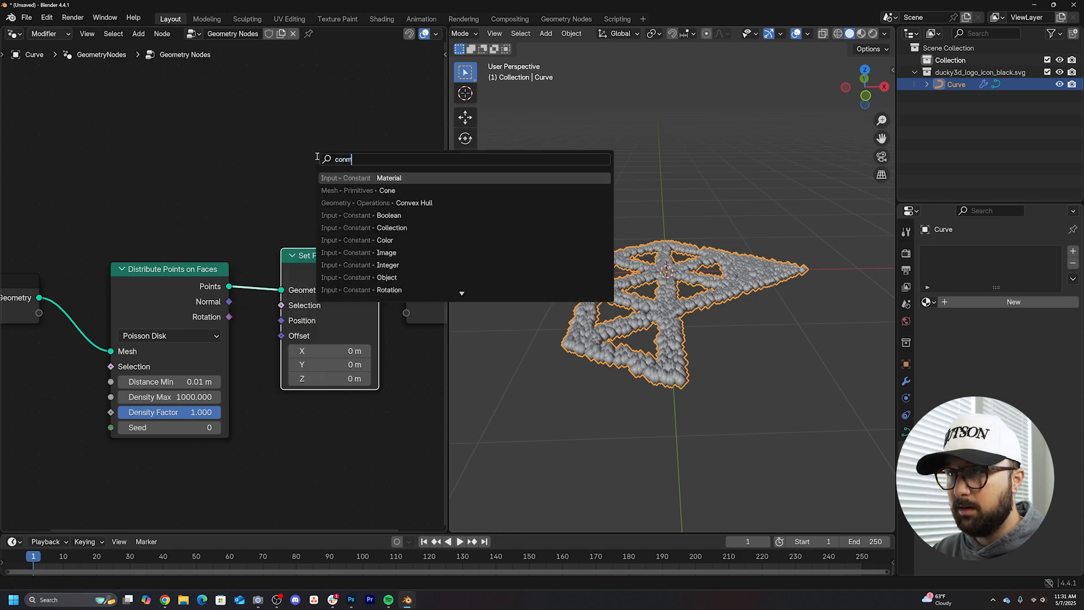
key(BackSpace)
key(BackSpace)
key(BackSpace)
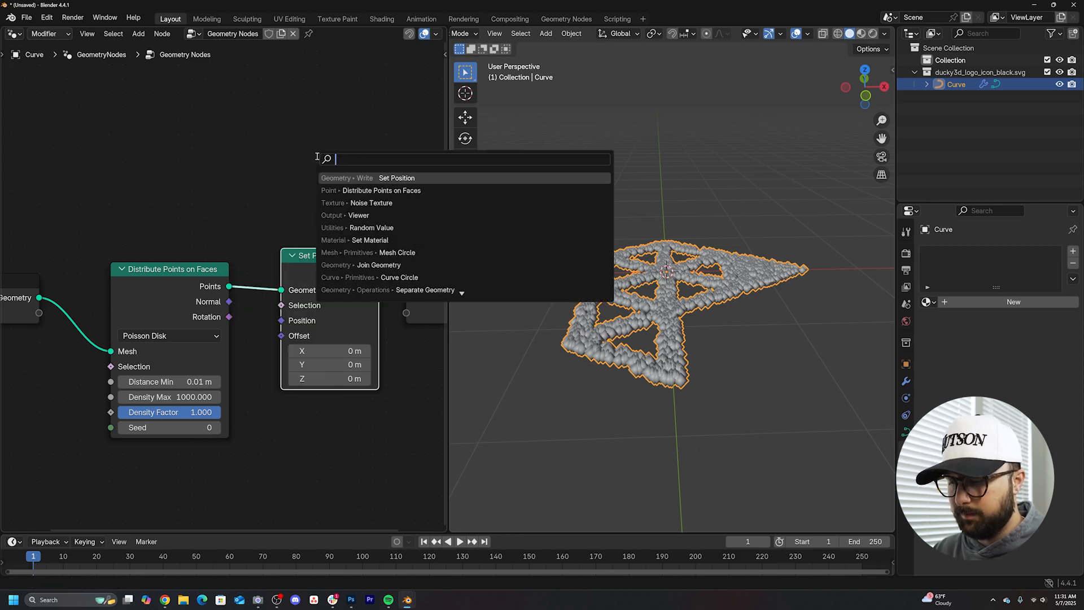
text(com)
key(Down)
key(Return)
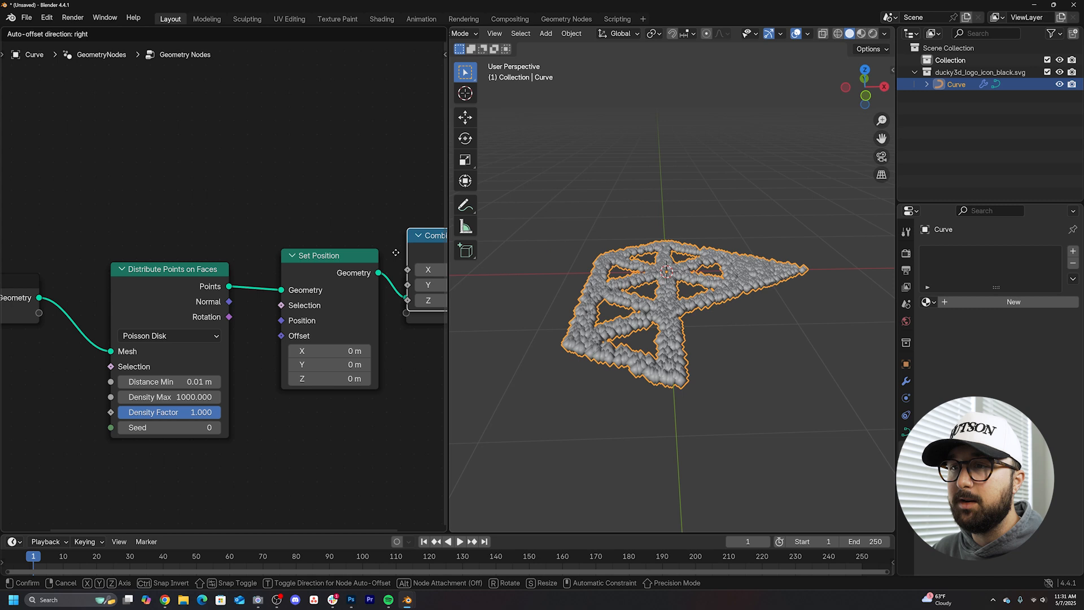
click(364, 418)
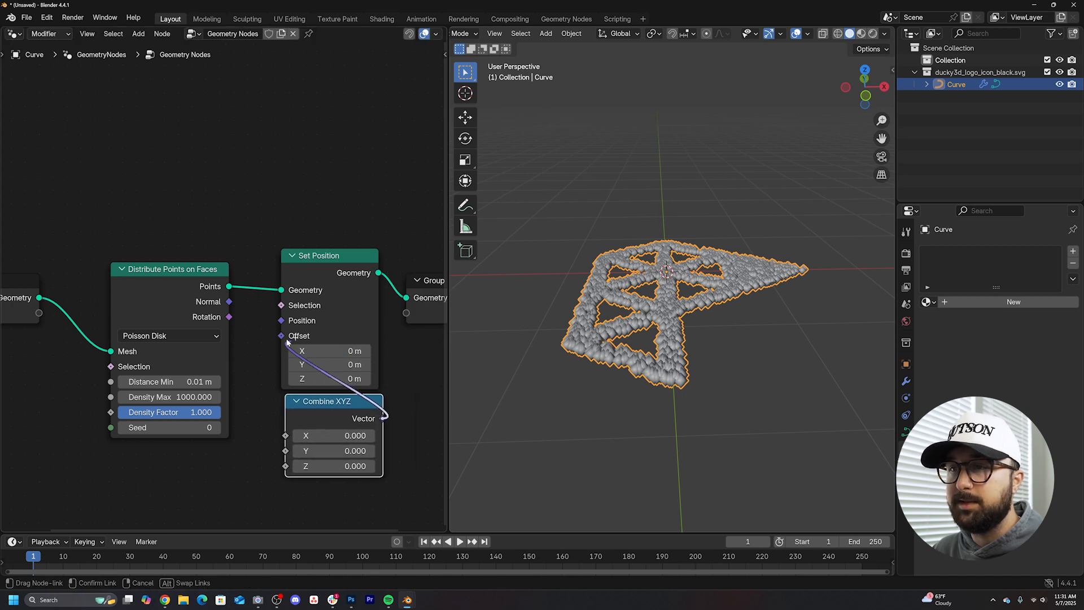
drag(383, 416, 281, 336)
drag(331, 440, 330, 406)
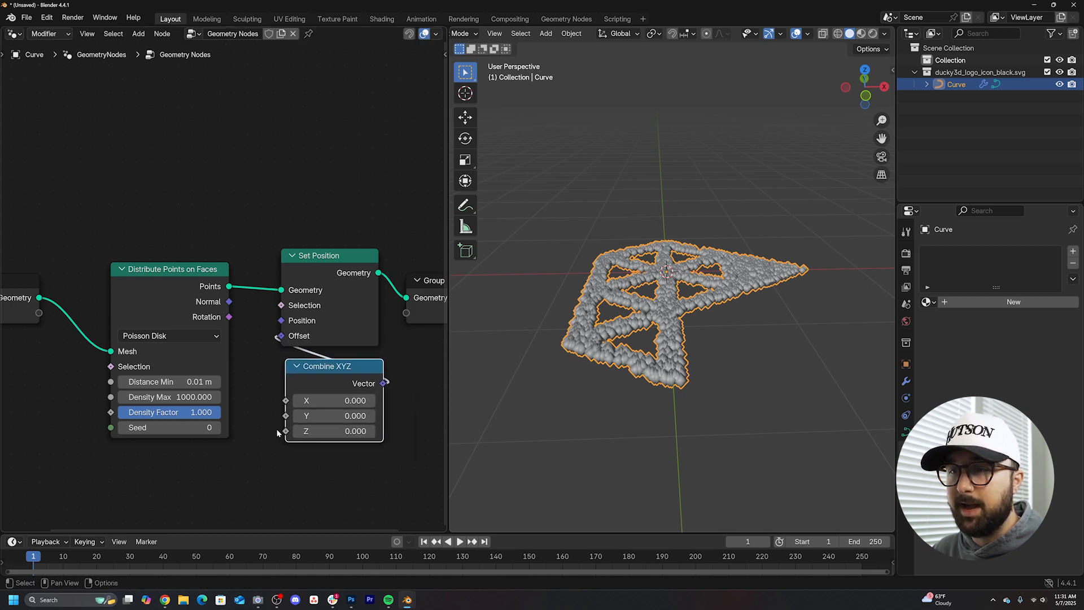
Drive the Z offset with a Random Value ranging from -0.570 to 0.470 and check the result from top view
key(shift+a)
click(254, 217)
text(rand)
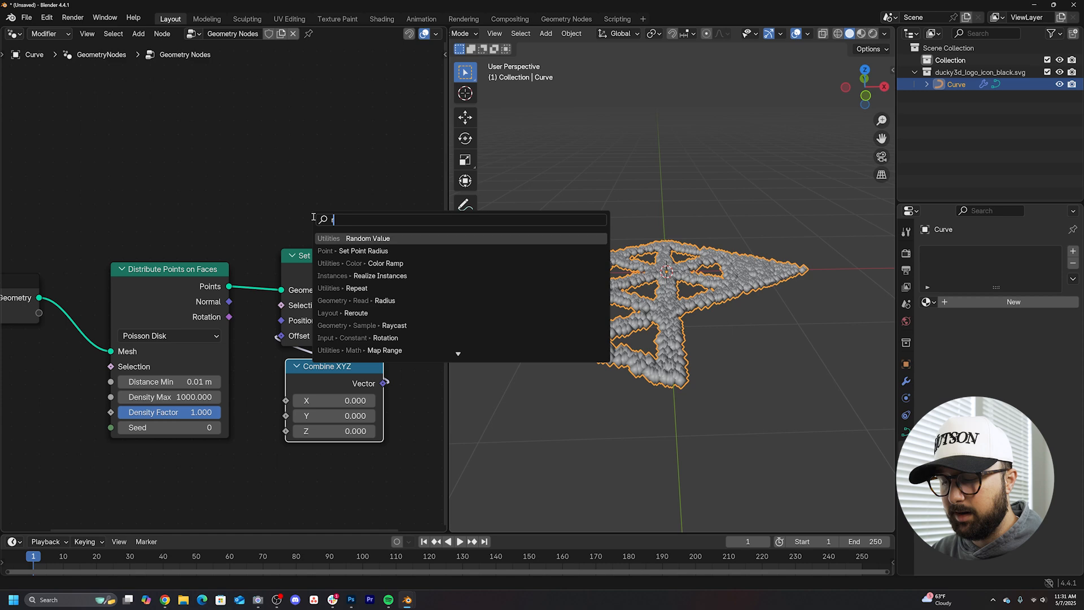
key(Return)
click(170, 415)
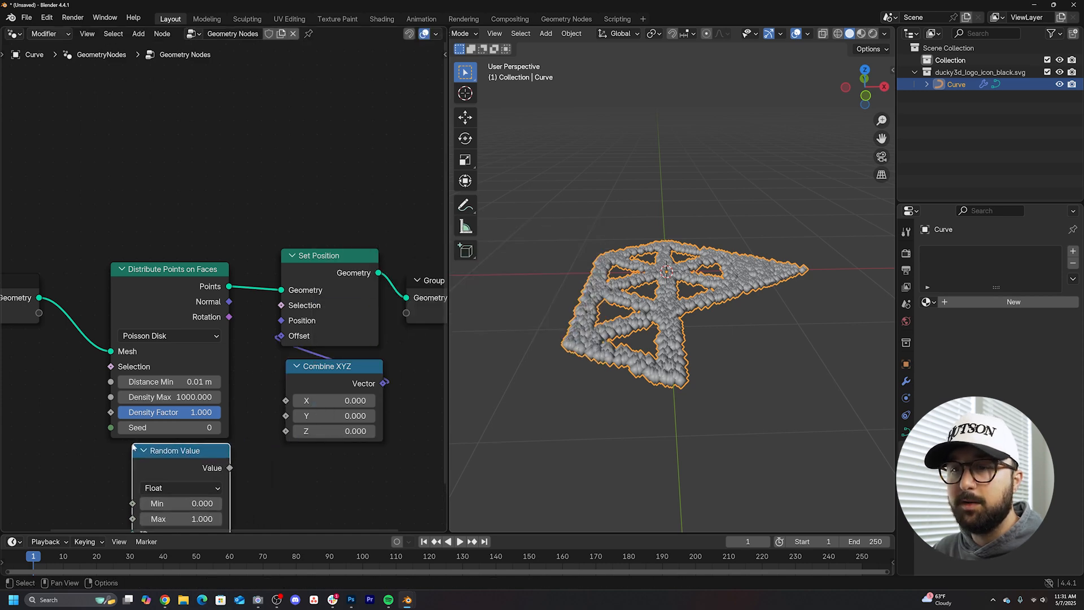
middle_drag(237, 406, 228, 373)
drag(274, 347, 277, 345)
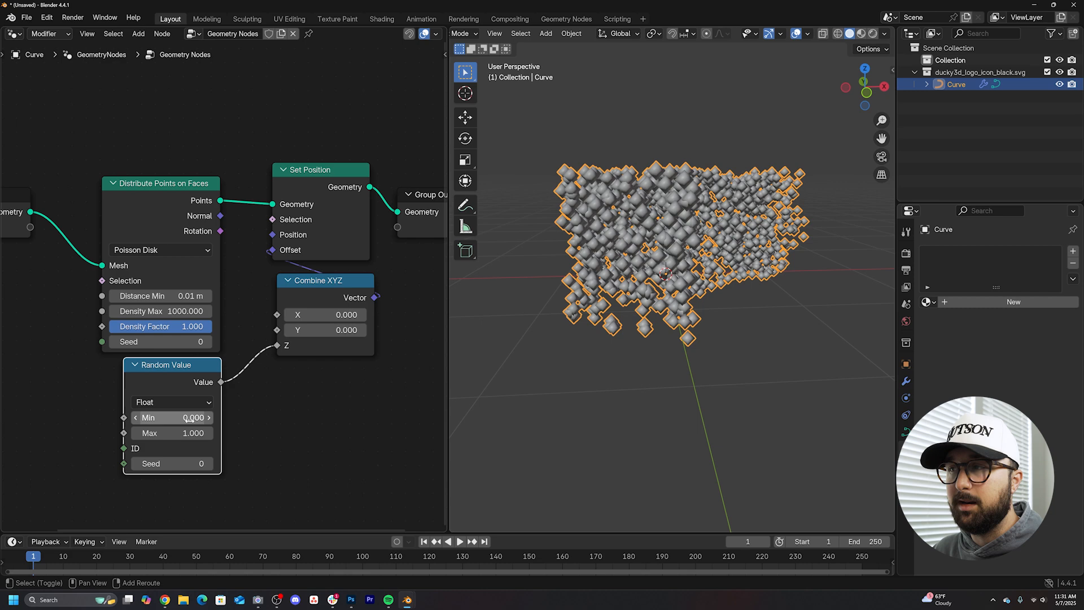
drag(193, 417, 194, 417)
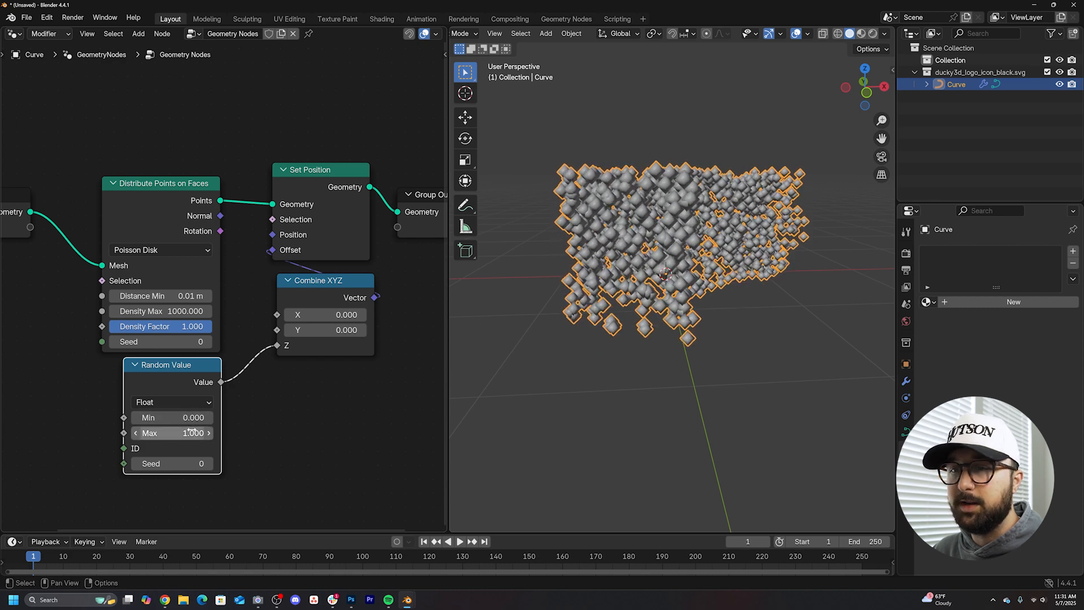
drag(188, 433, 136, 417)
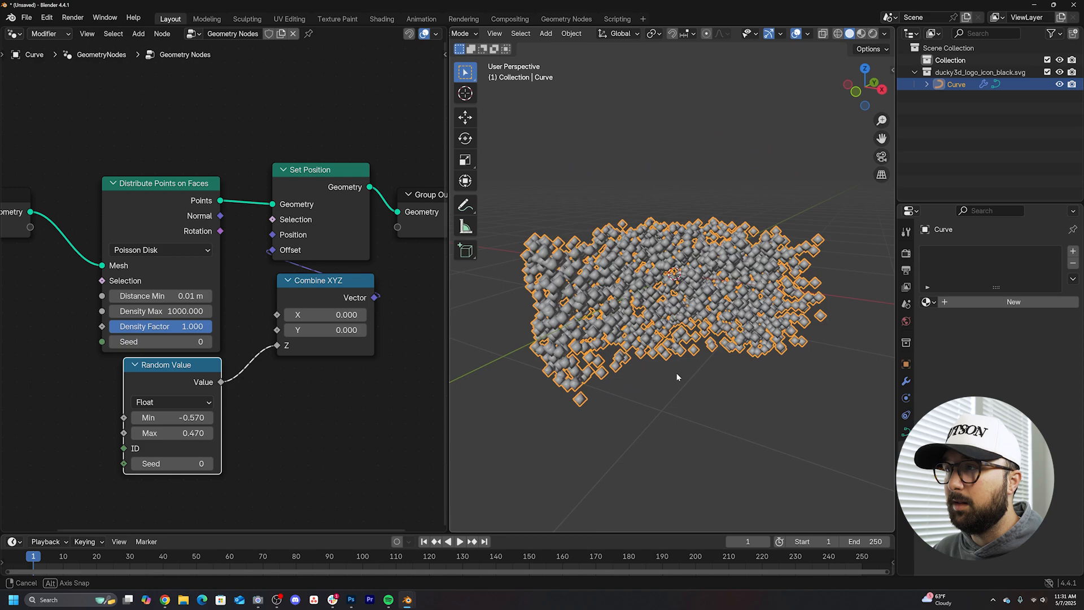
middle_drag(677, 373, 727, 437)
key(grave)
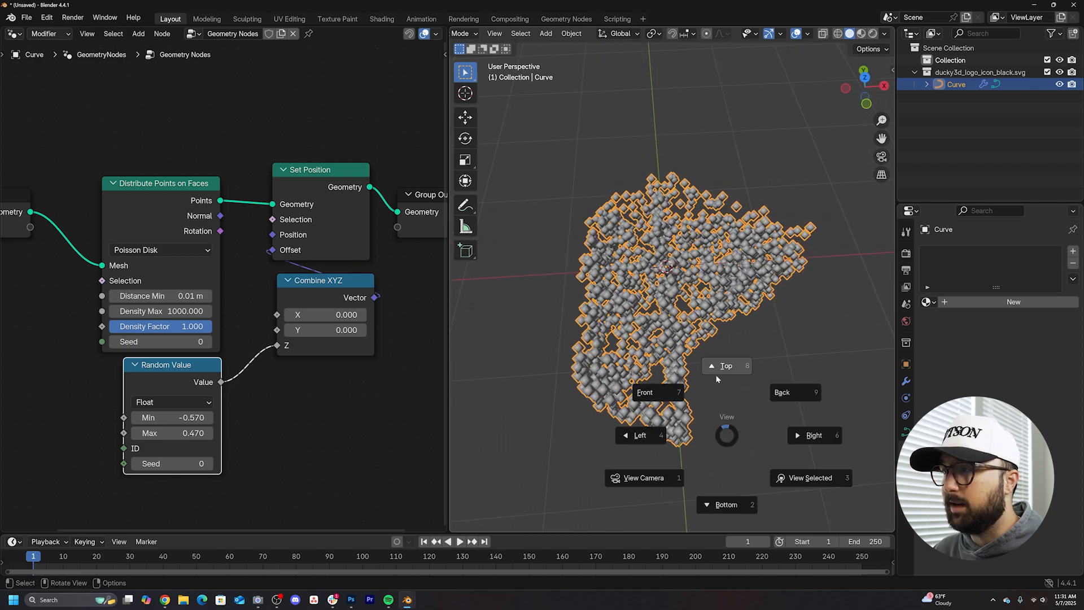
click(727, 390)
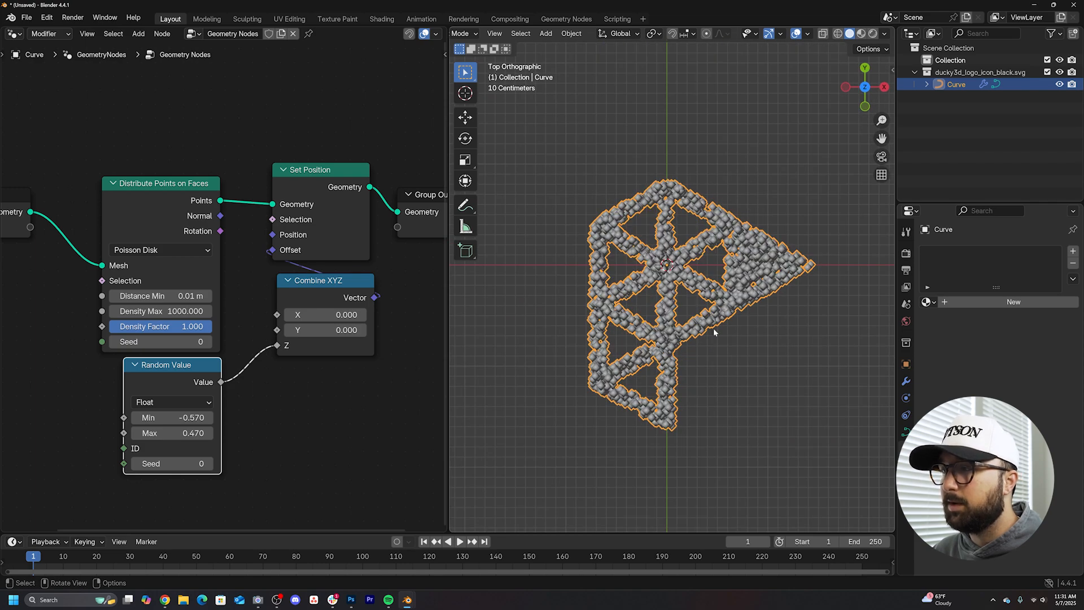
scroll(713, 328, up, 3)
scroll(713, 328, up, 1)
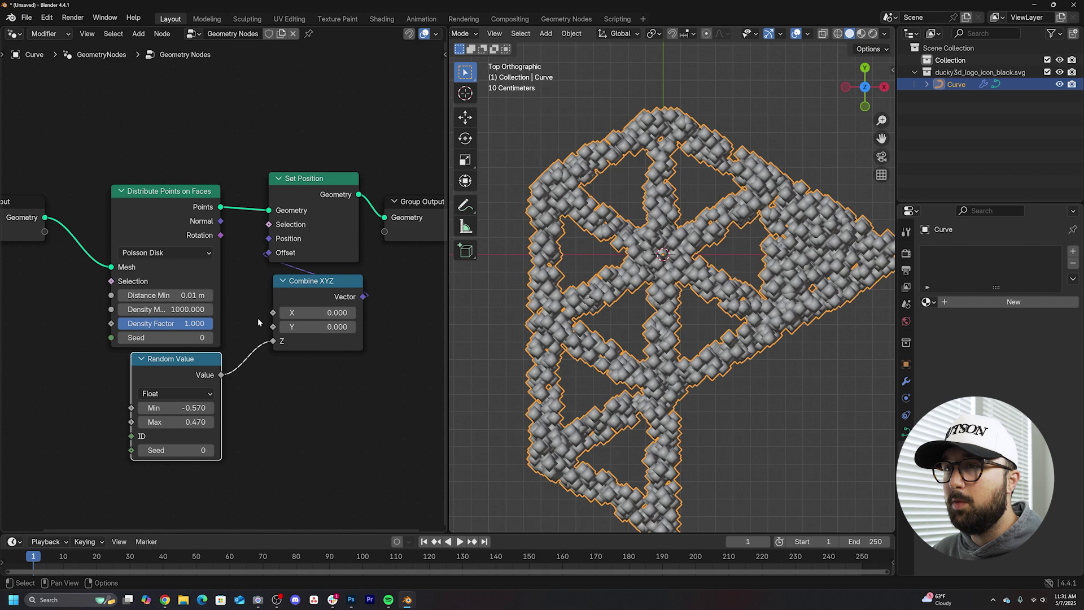
scroll(257, 317, down, 3)
middle_drag(258, 318, 237, 319)
scroll(677, 296, down, 2)
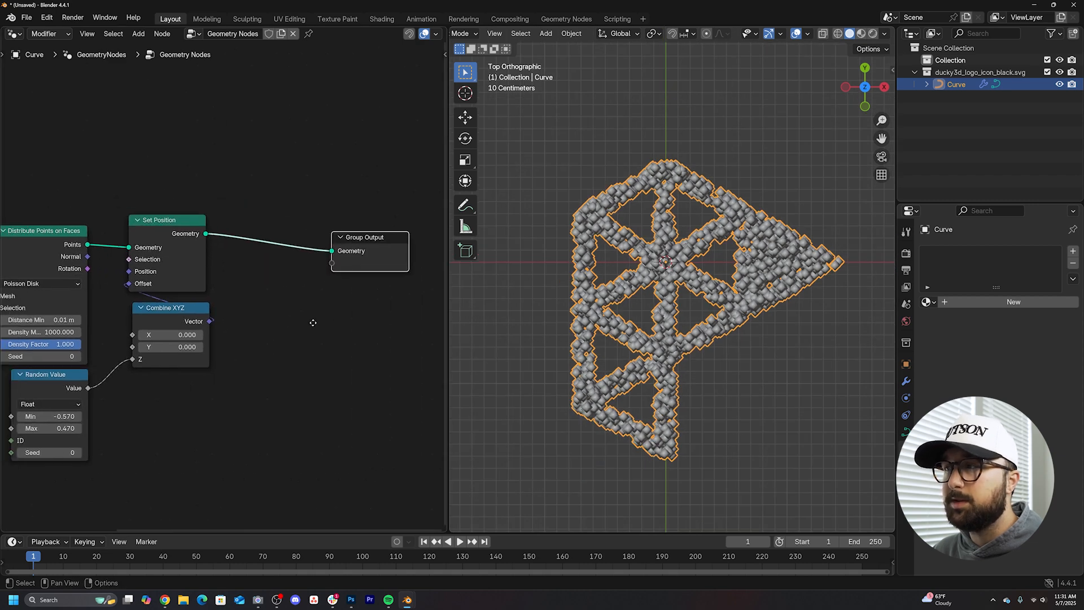
mouse_move(313, 322)
middle_down()
mouse_move(279, 335)
mouse_move(194, 315)
middle_up()
scroll(669, 288, up, 3)
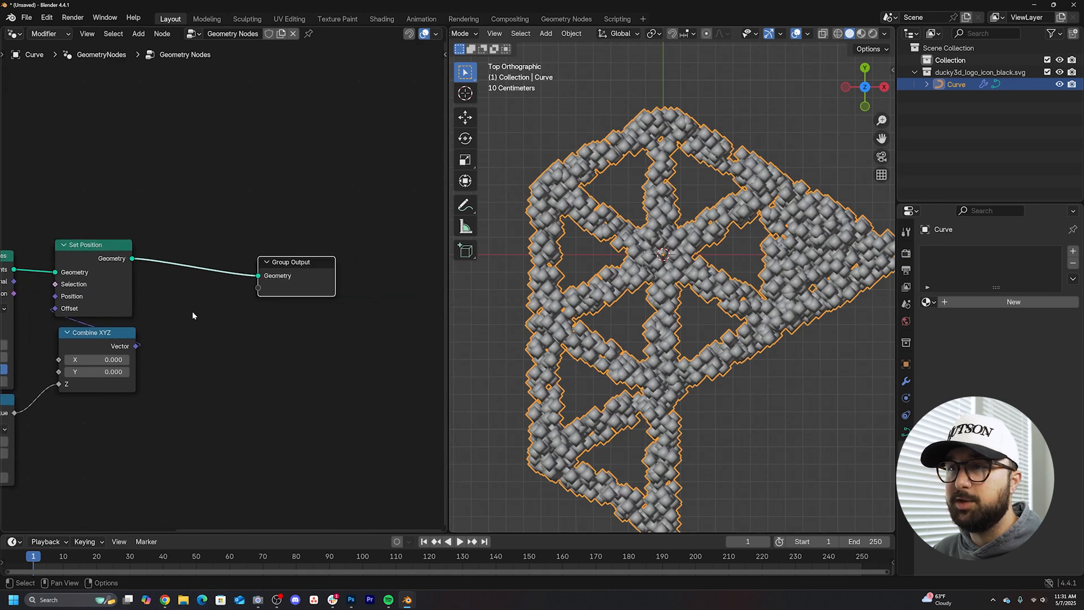
drag(292, 262, 330, 256)
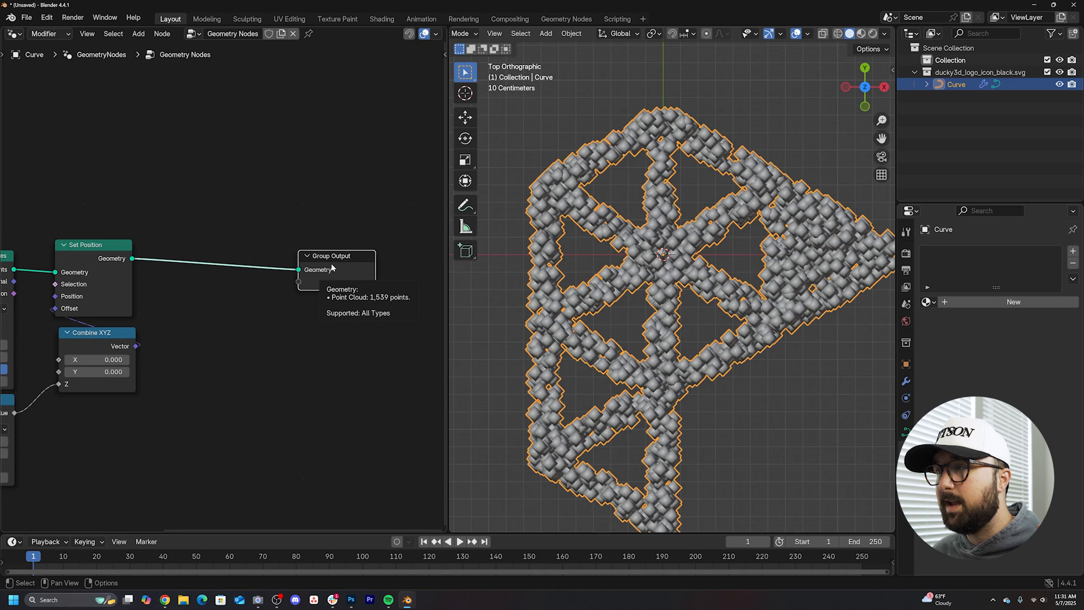
scroll(196, 254, up, 2)
drag(104, 243, 132, 235)
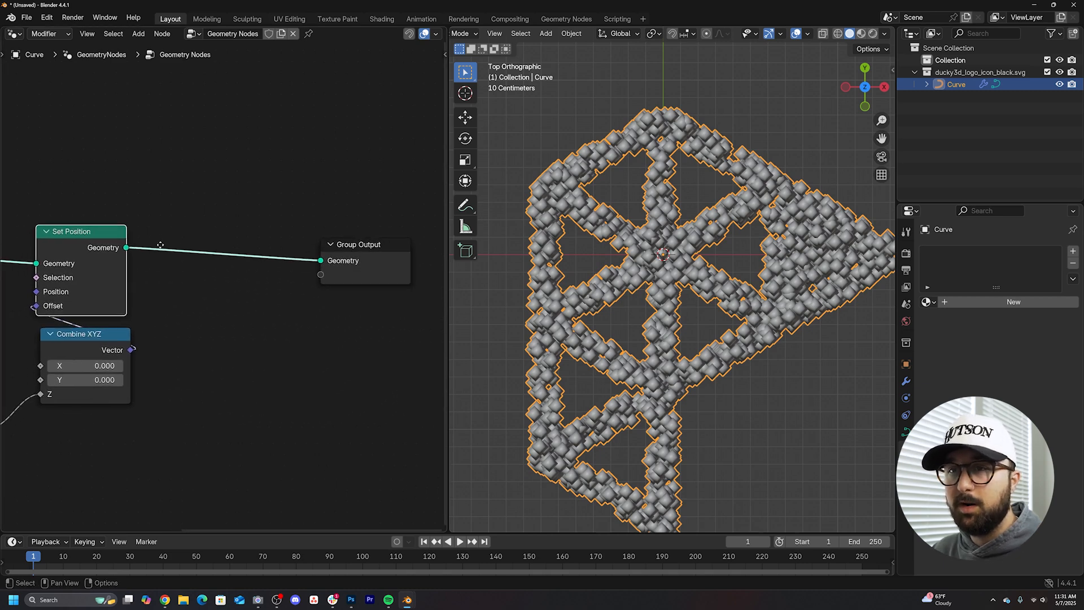
Duplicate Set Position before the output and drop a vector Add node onto its offset link
key(shift+d)
click(245, 222)
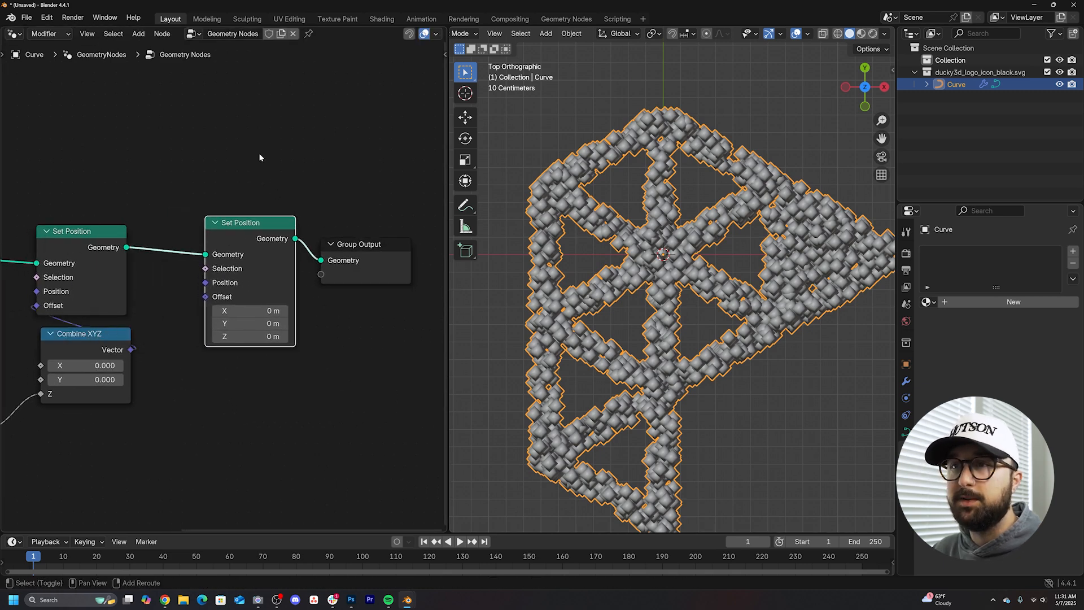
key(shift+a)
text(vec)
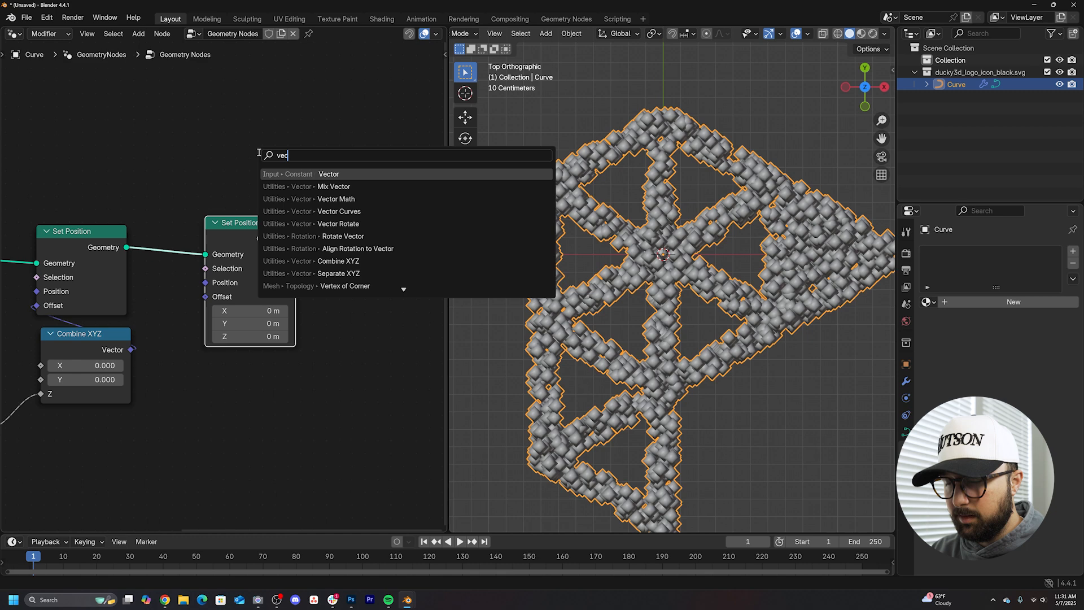
key(Down)
key(Down)
key(Return)
click(242, 377)
Add a Noise Texture node and position it below the Combine XYZ
key(shift+a)
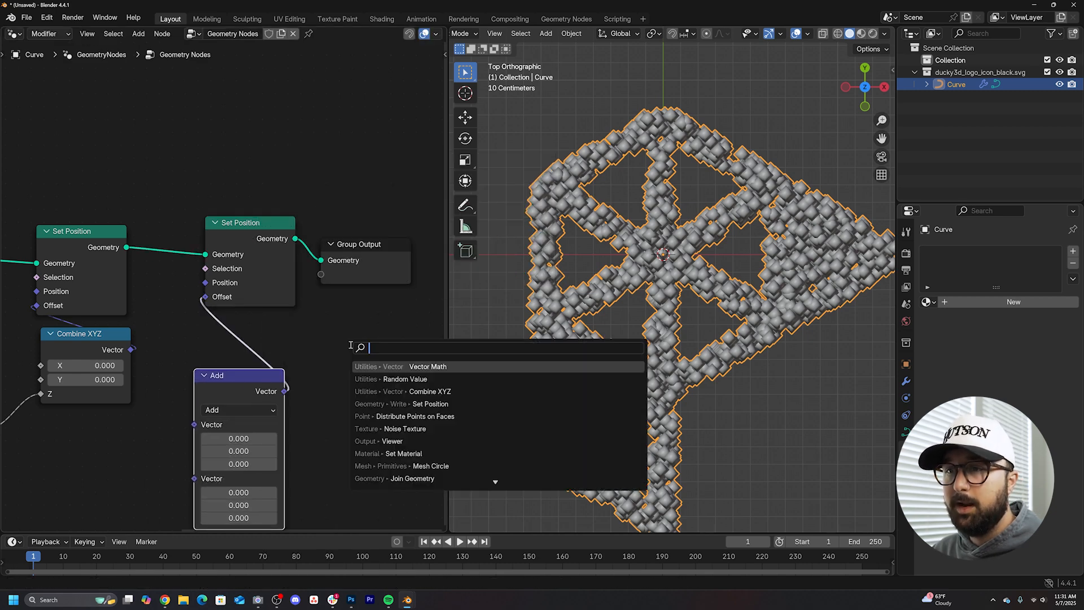
text(noi)
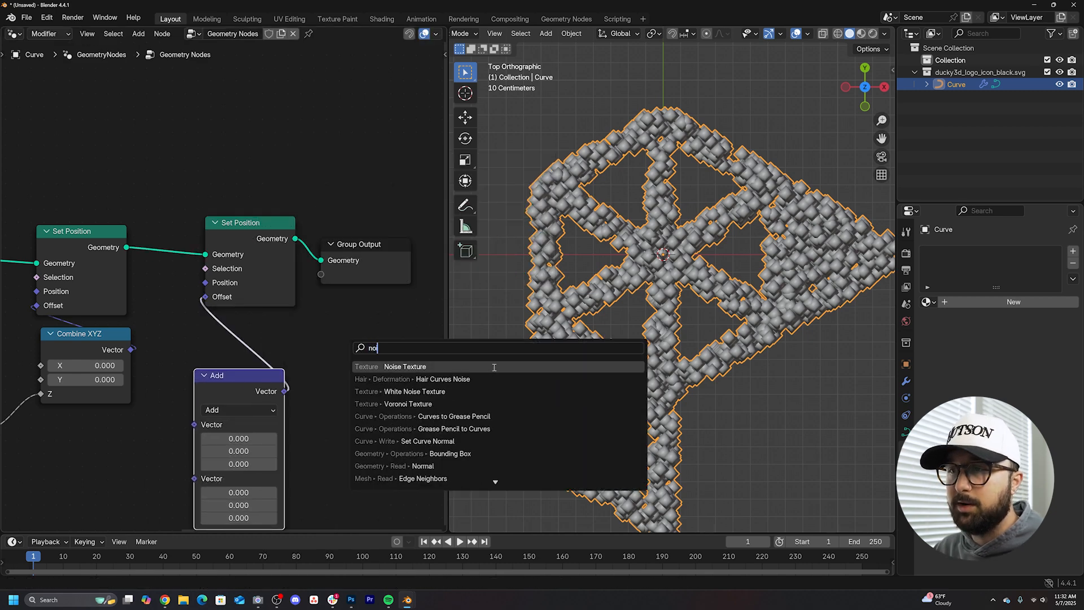
key(Return)
click(157, 349)
middle_drag(255, 339, 305, 279)
scroll(786, 348, down, 2)
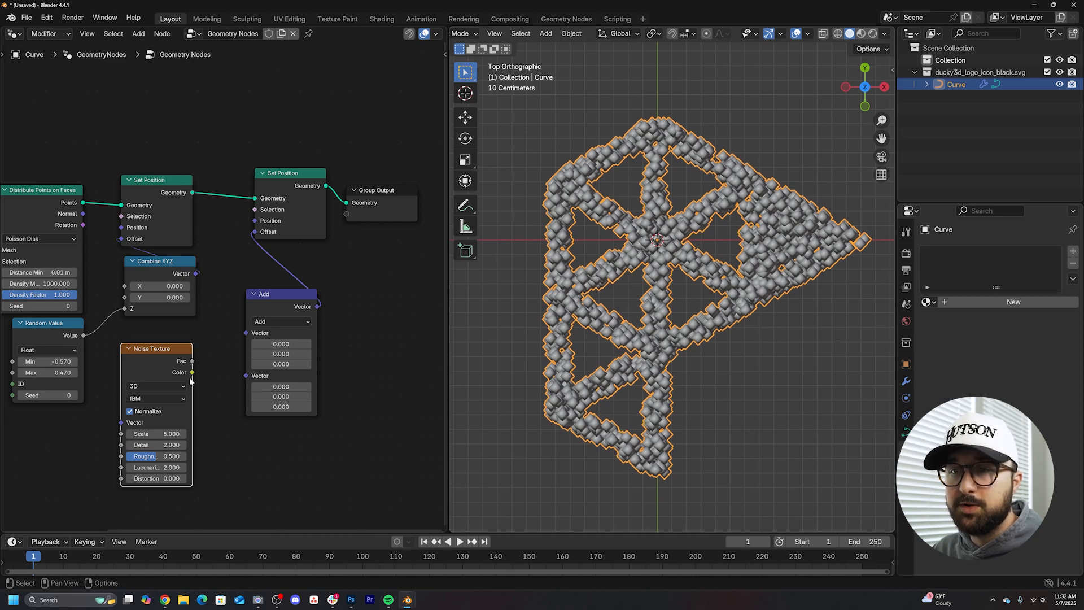
scroll(191, 381, up, 2)
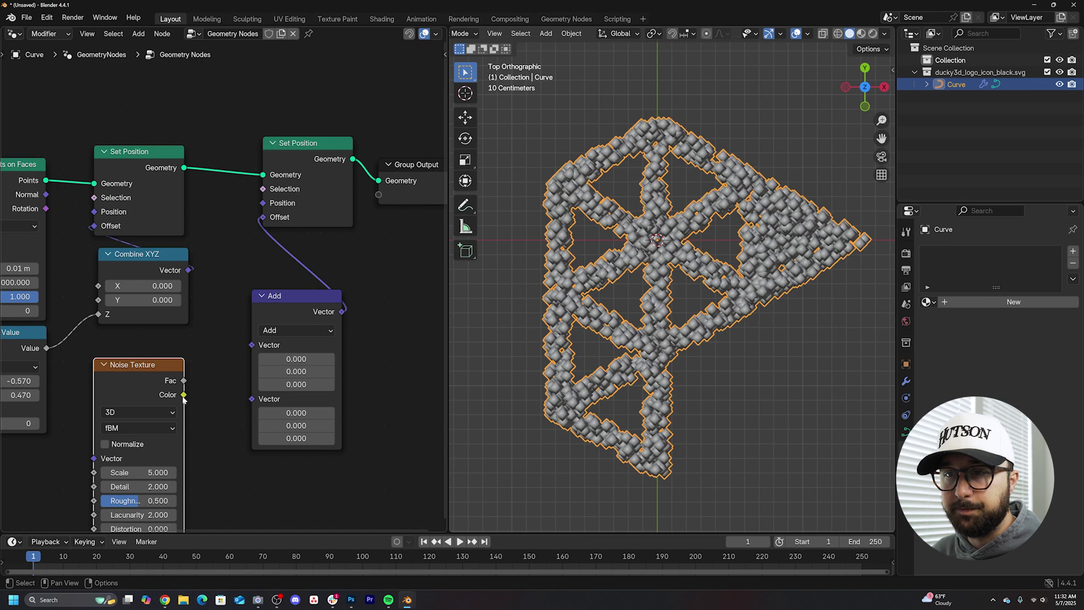
Connect the noise Color to the vector math node, switch it to Multiply and try raising its factors
drag(184, 395, 196, 383)
drag(246, 345, 251, 344)
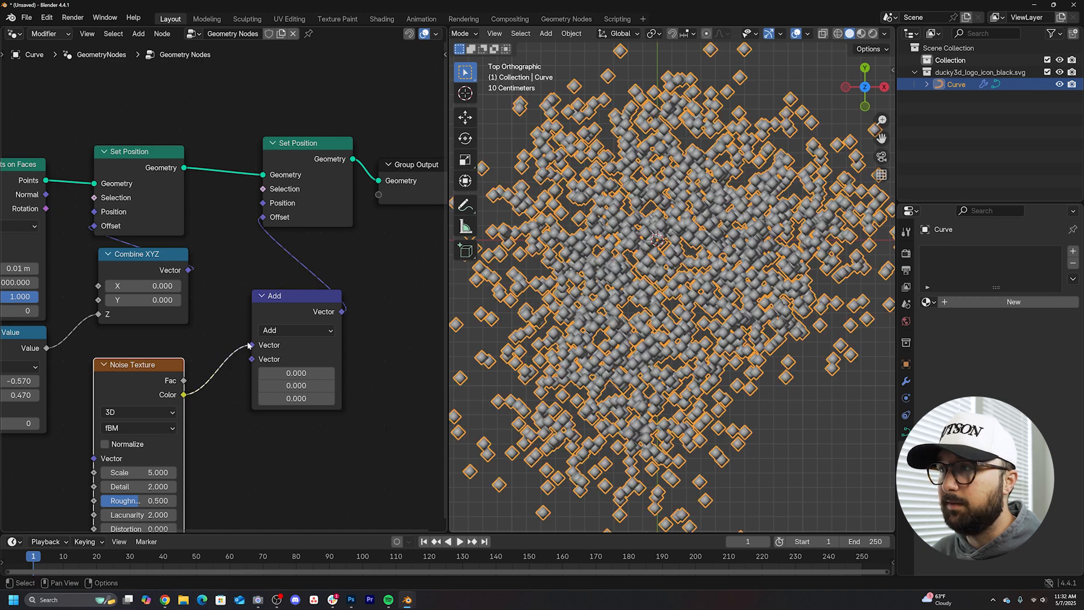
middle_drag(678, 254, 631, 286)
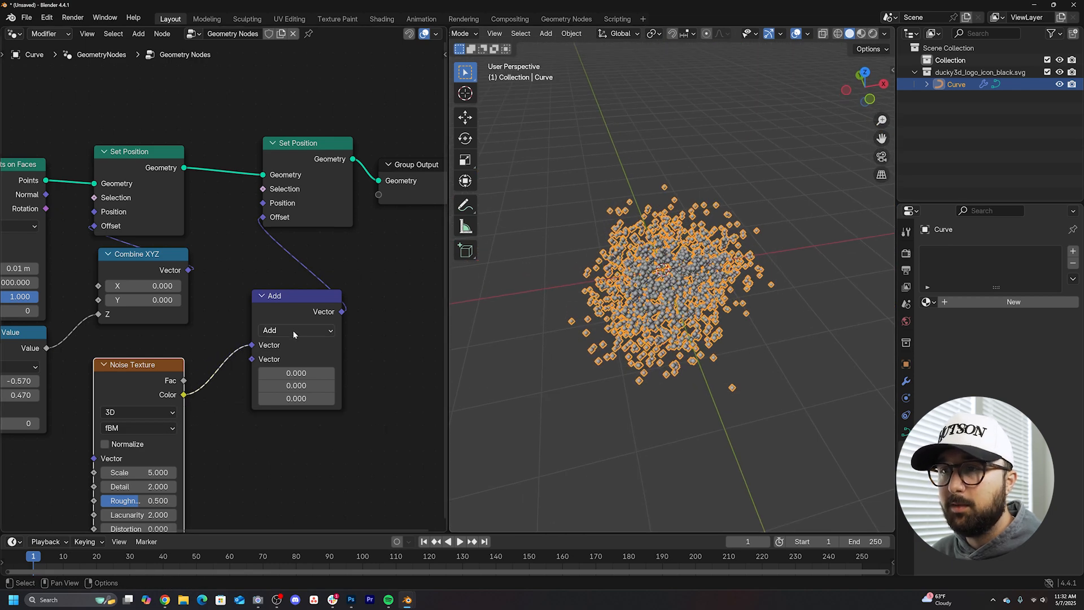
scroll(294, 335, up, 1)
click(304, 344)
click(328, 98)
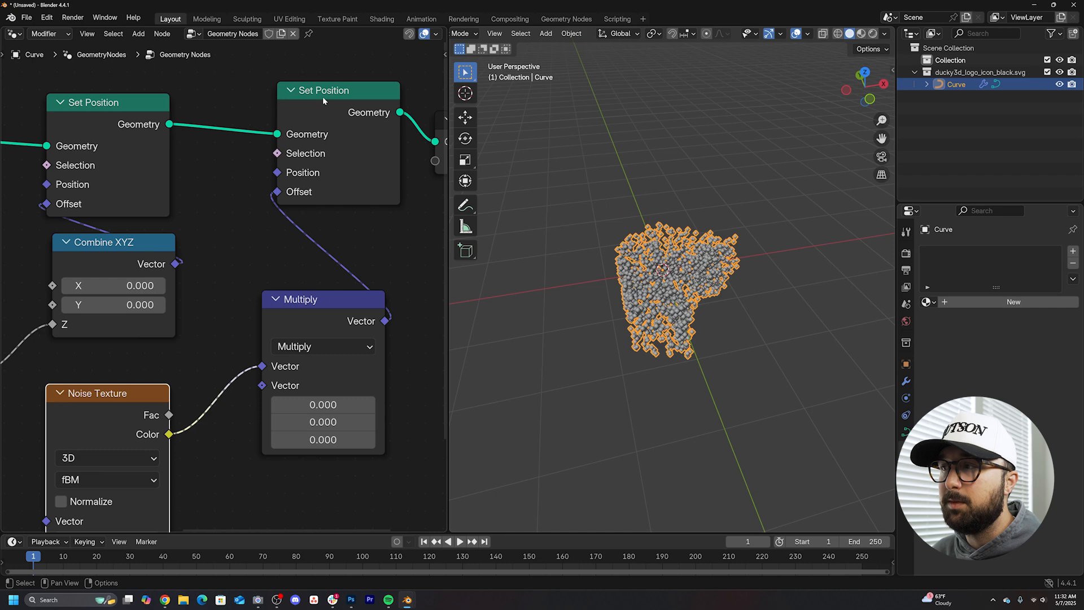
key(KP_7)
scroll(699, 283, up, 3)
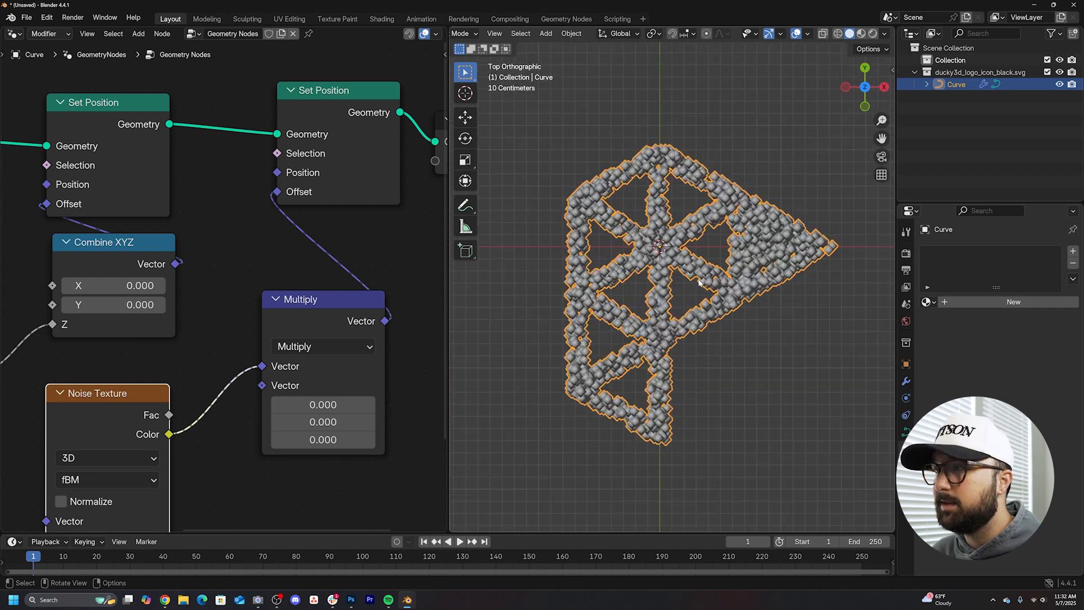
scroll(700, 283, up, 1)
scroll(700, 283, up, 1)
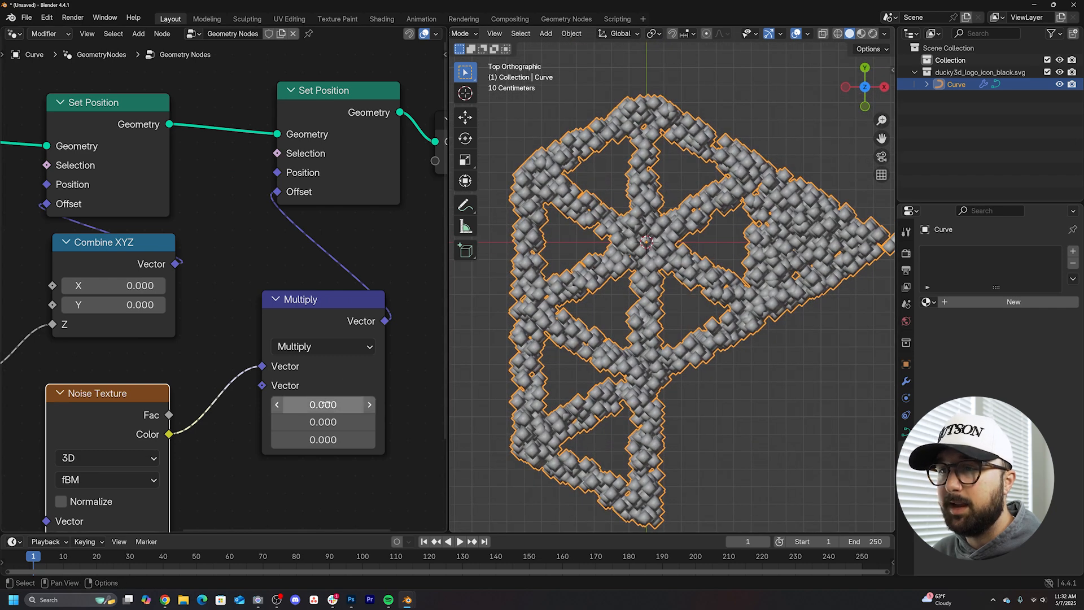
mouse_move(323, 404)
mouse_down()
mouse_move(398, 440)
mouse_move(280, 439)
mouse_move(339, 440)
mouse_move(324, 440)
mouse_up()
text(0)
Reset the Multiply factors to zero and insert a Set Point Radius node before the group output
key(Return)
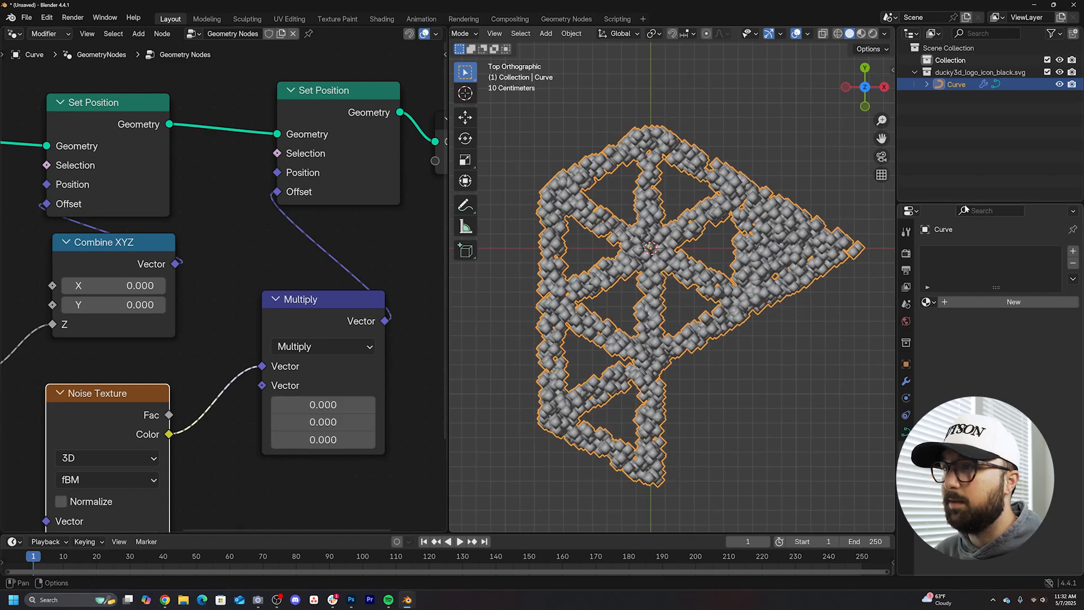
scroll(254, 255, down, 3)
scroll(657, 239, up, 5)
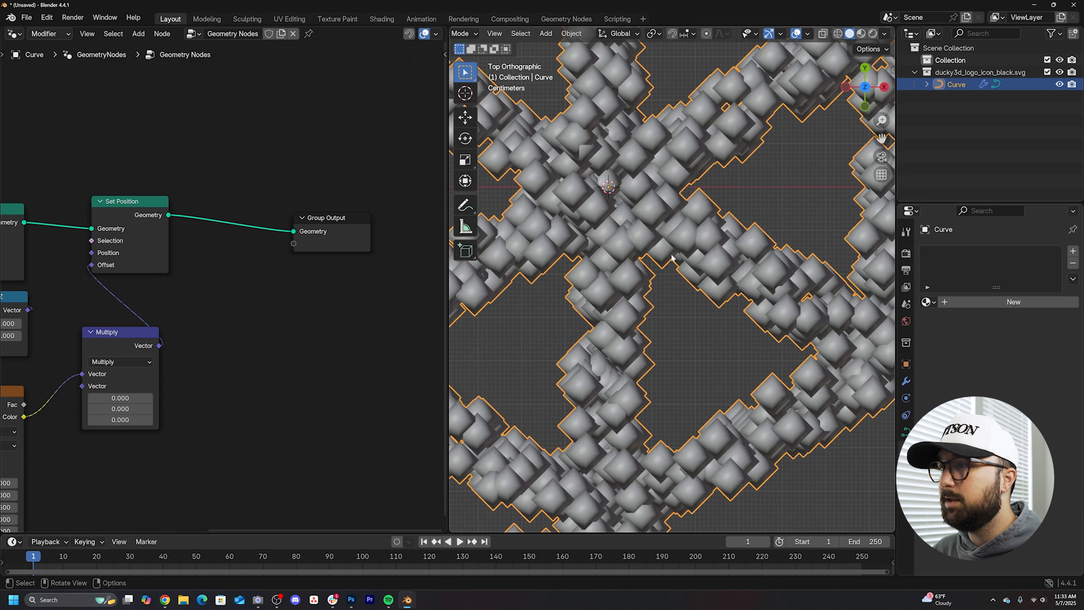
scroll(677, 255, down, 5)
scroll(339, 229, up, 2)
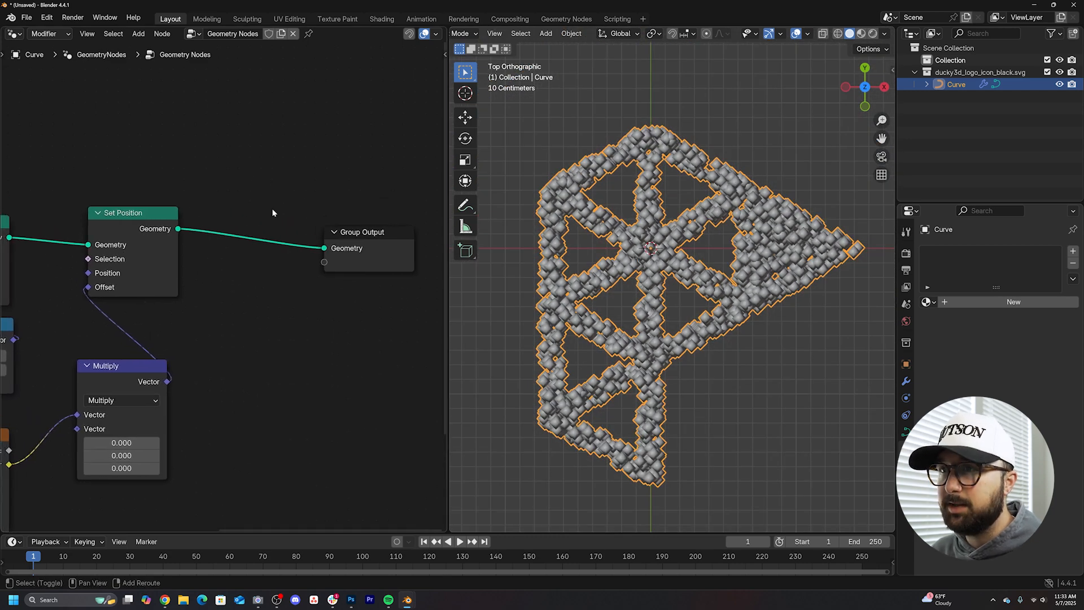
key(shift+a)
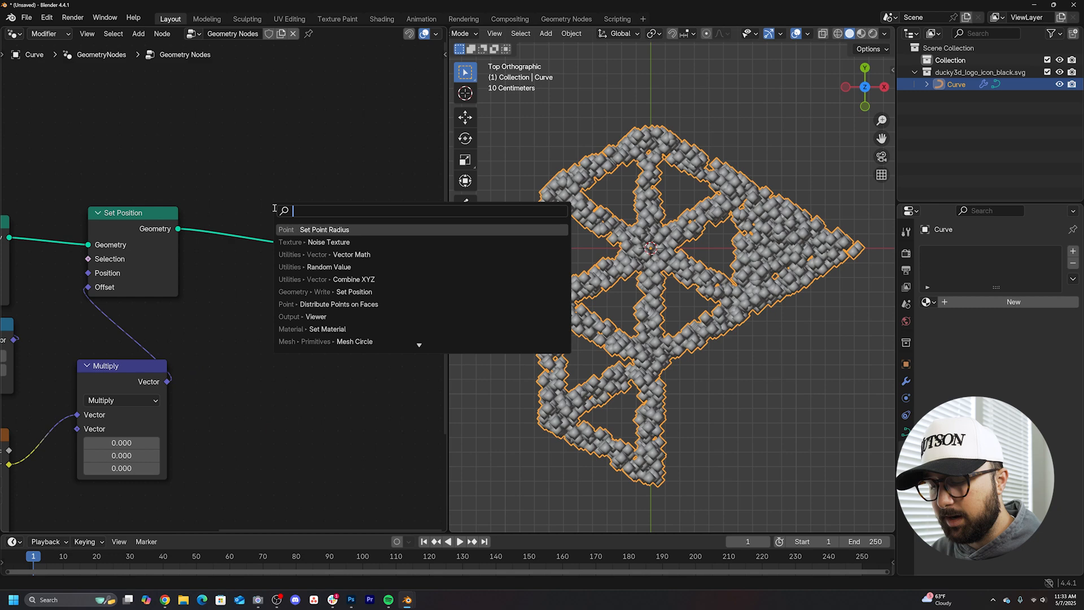
text(set po)
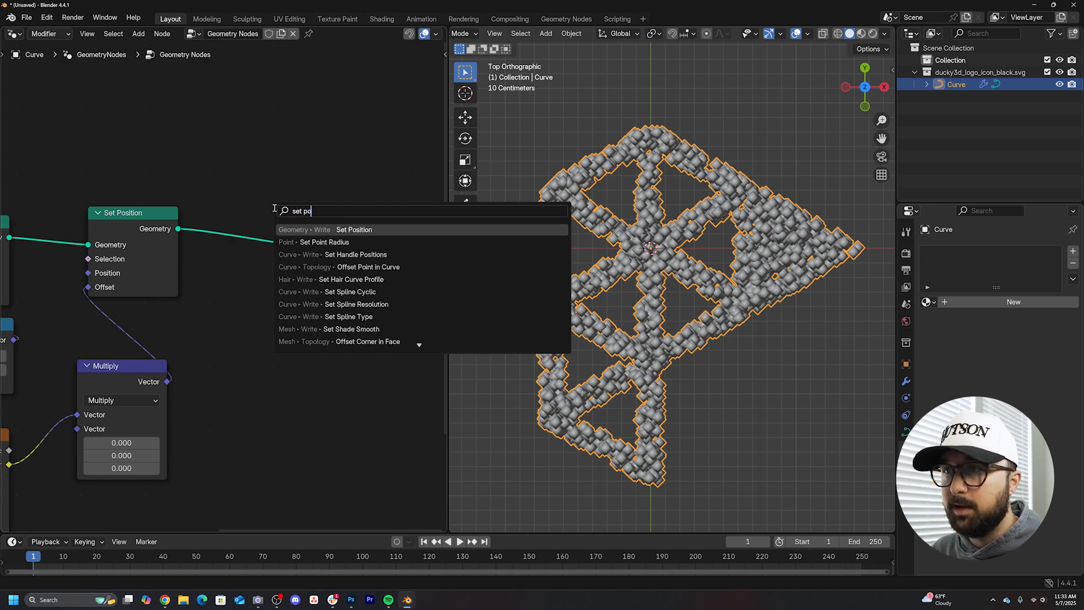
click(325, 241)
click(254, 245)
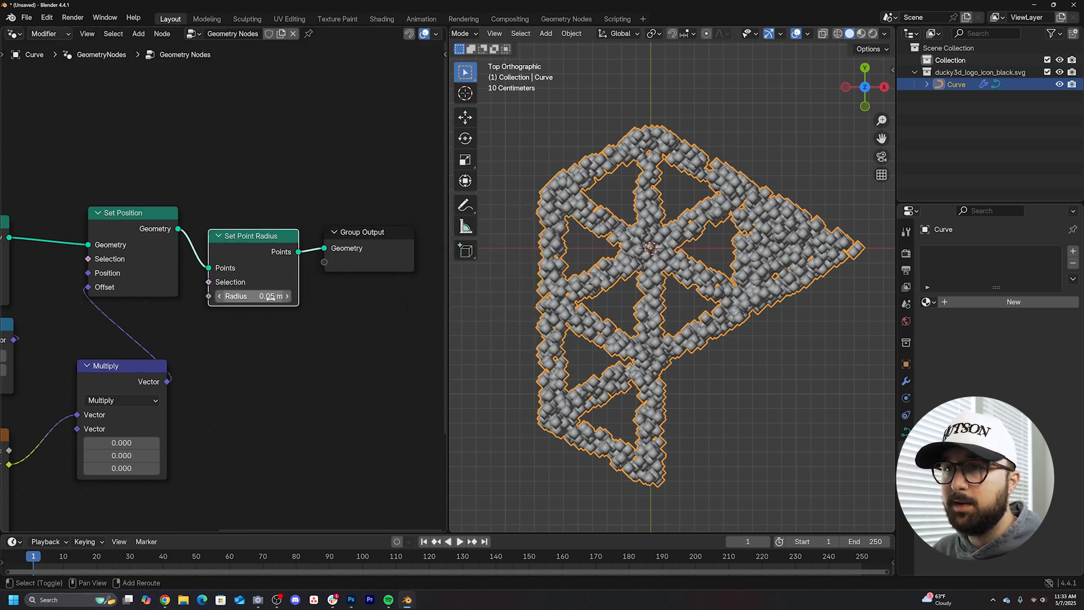
Shrink the point radius to about 0.02 m, undoing a try at 0.01 m
mouse_move(272, 296)
mouse_down()
mouse_move(220, 295)
mouse_move(276, 295)
mouse_up()
text(2)
click(775, 396)
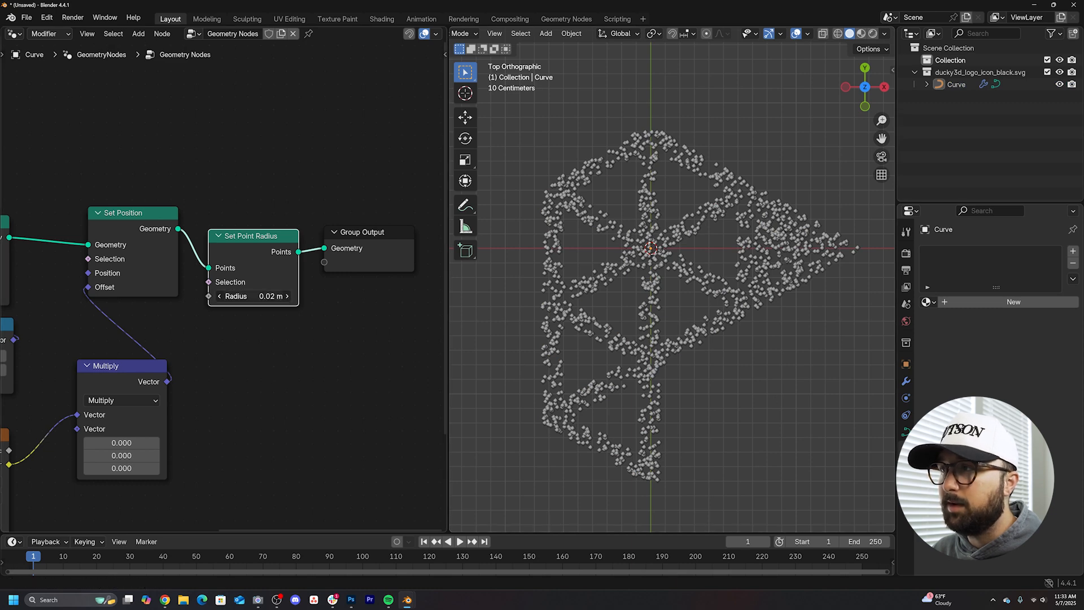
drag(271, 296, 266, 296)
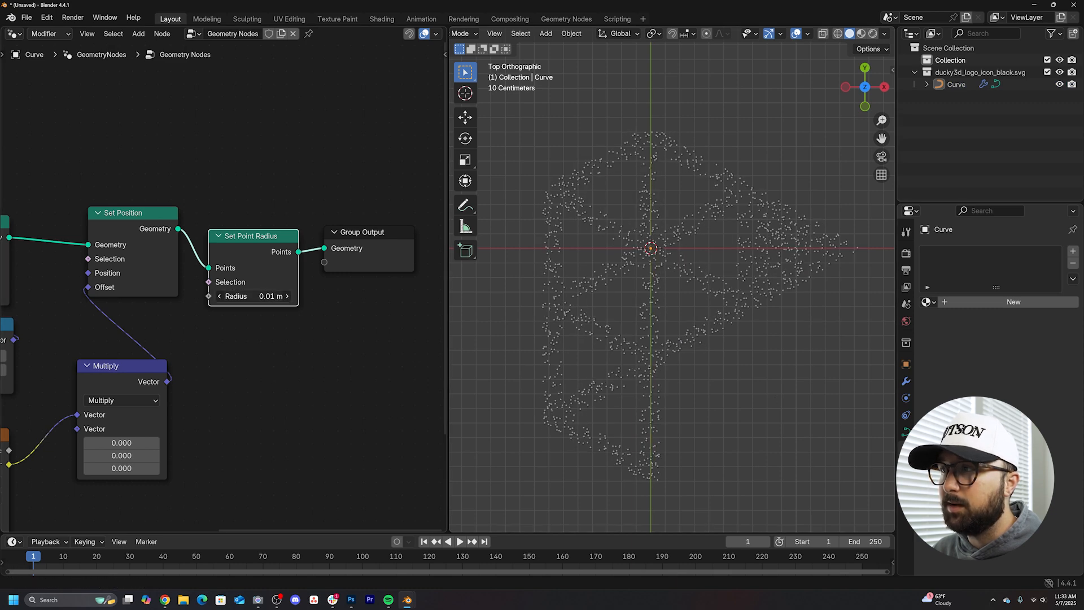
key(ctrl+z)
middle_drag(136, 399, 239, 374)
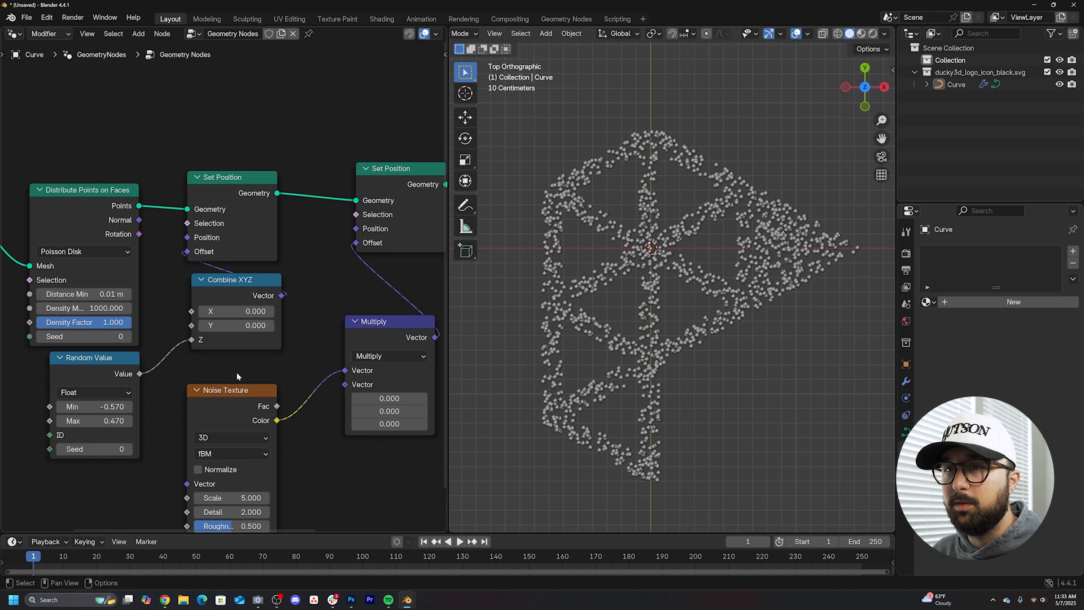
Raise Density Max in Distribute Points on Faces and set the noise Multiply factors to 0.5
double_click(83, 309)
text(5)
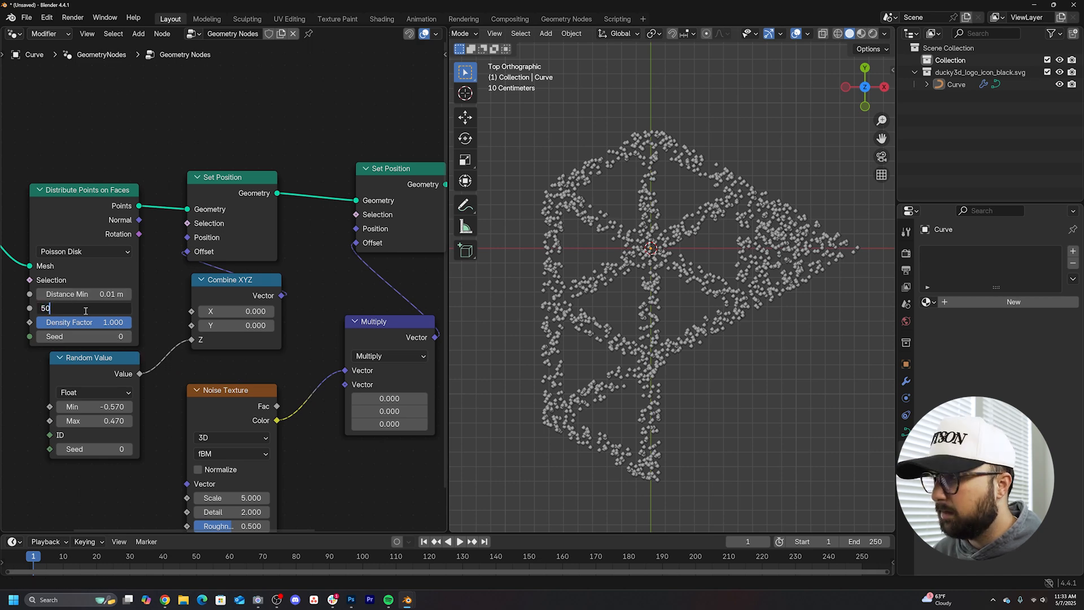
text(0)
key(Return)
middle_drag(316, 397, 282, 347)
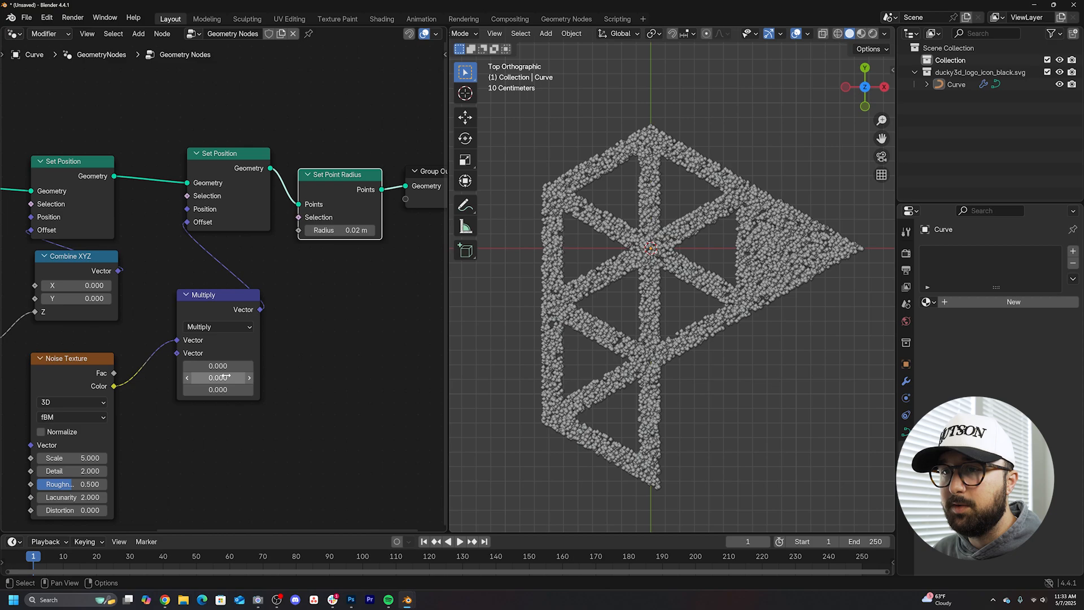
mouse_move(218, 366)
mouse_down()
mouse_move(254, 390)
mouse_move(216, 381)
mouse_up()
text(0.500)
scroll(195, 381, up, 3)
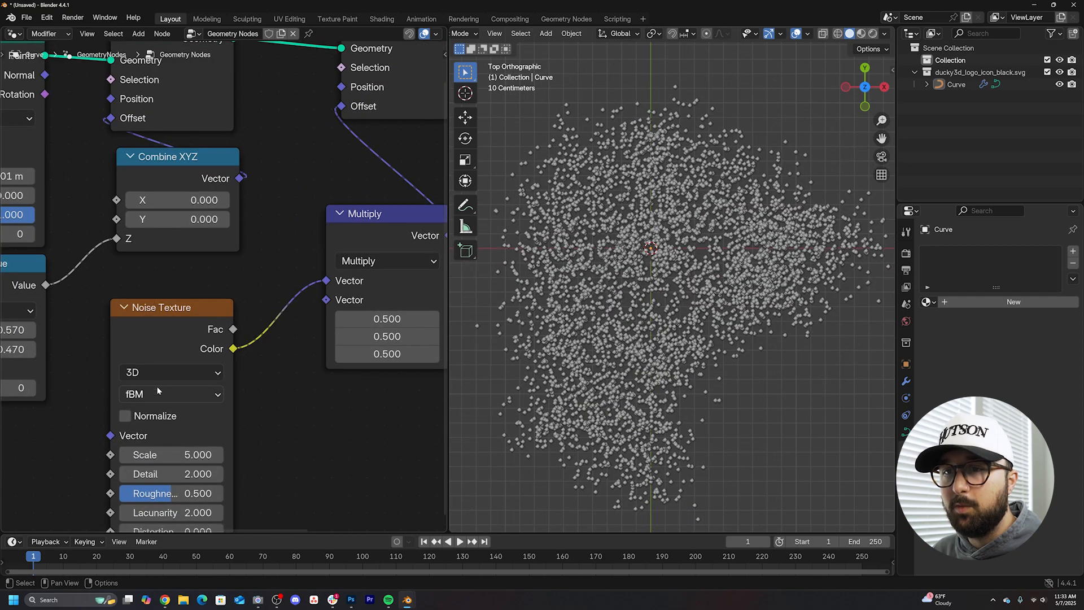
Switch the noise to 4D, drift its W to about 0.34, and set Scale 1 and Detail 5
click(172, 372)
click(152, 471)
middle_drag(196, 440, 213, 372)
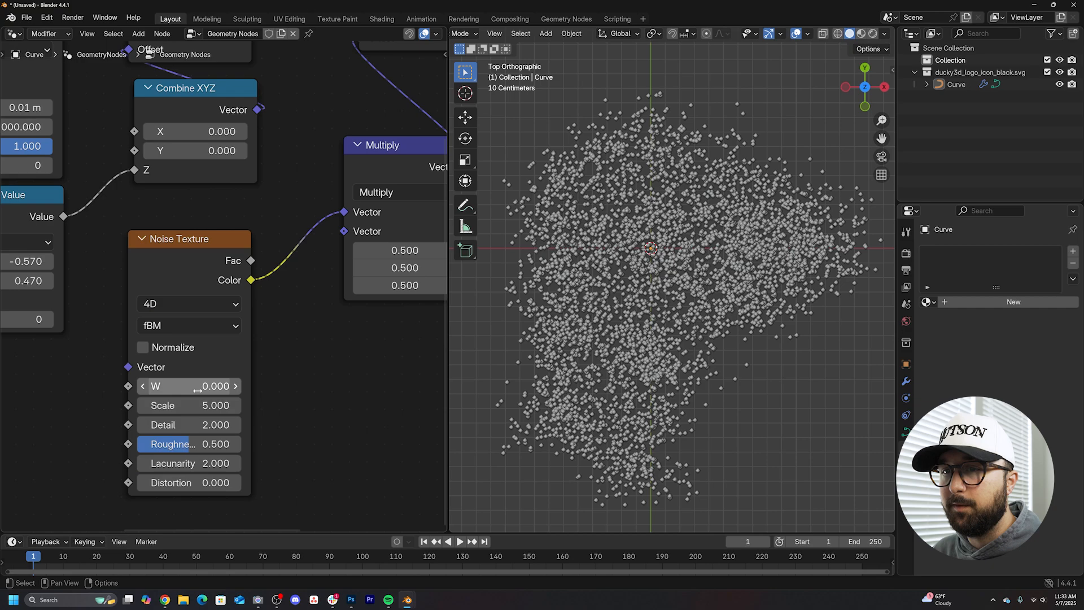
drag(195, 387, 220, 388)
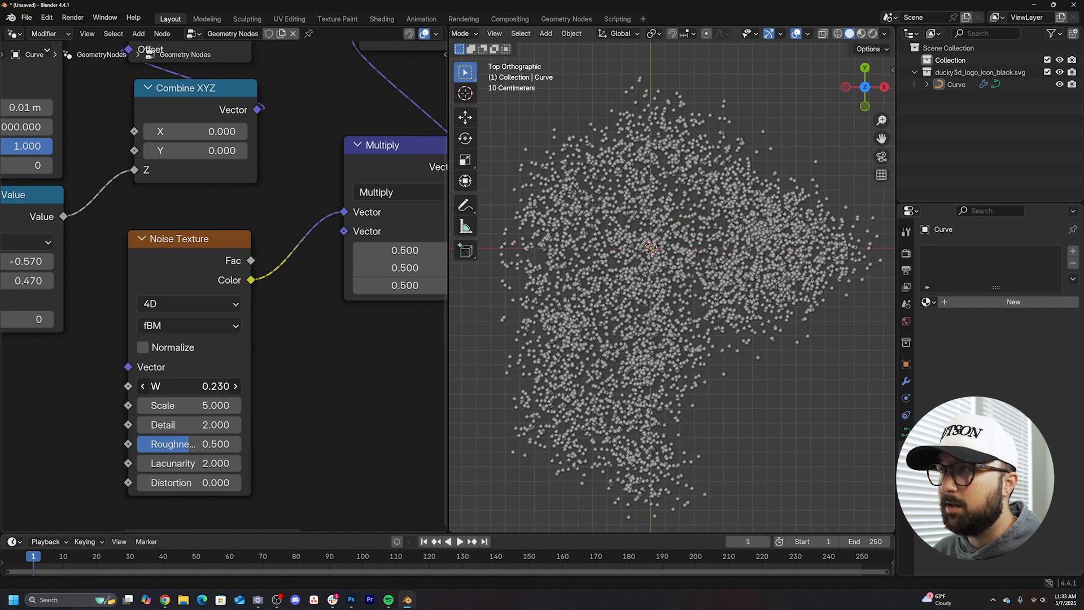
drag(154, 385, 170, 385)
double_click(203, 405)
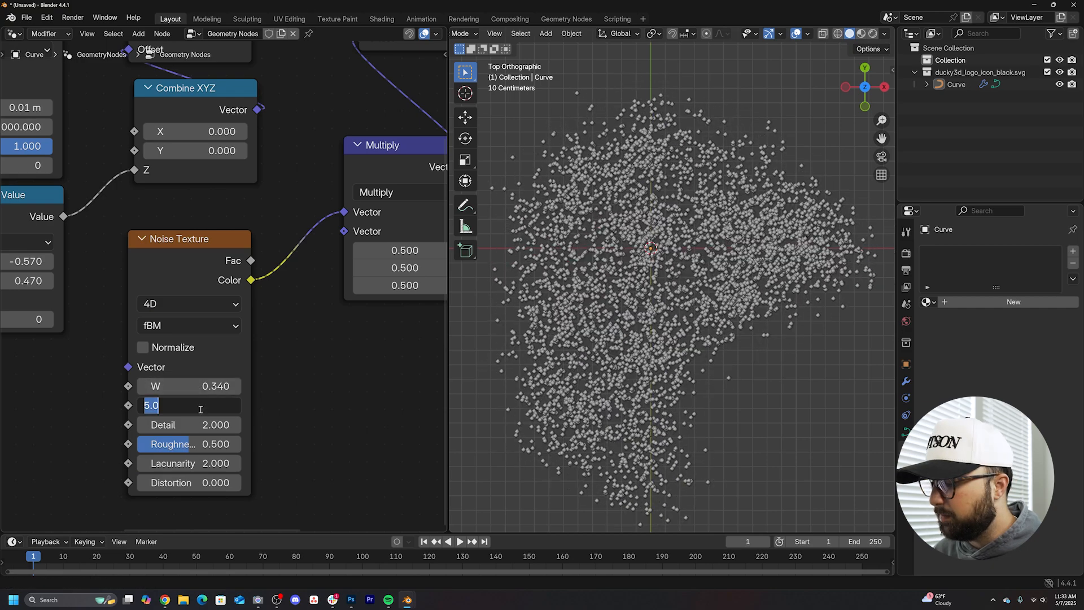
text(1)
key(Return)
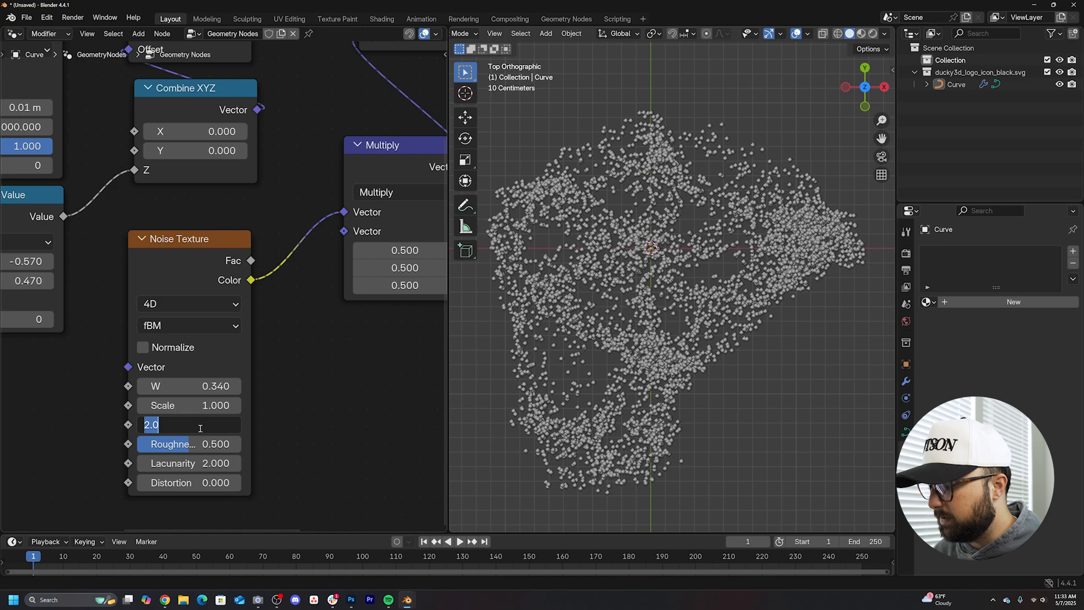
text(5)
key(Return)
scroll(356, 339, down, 2)
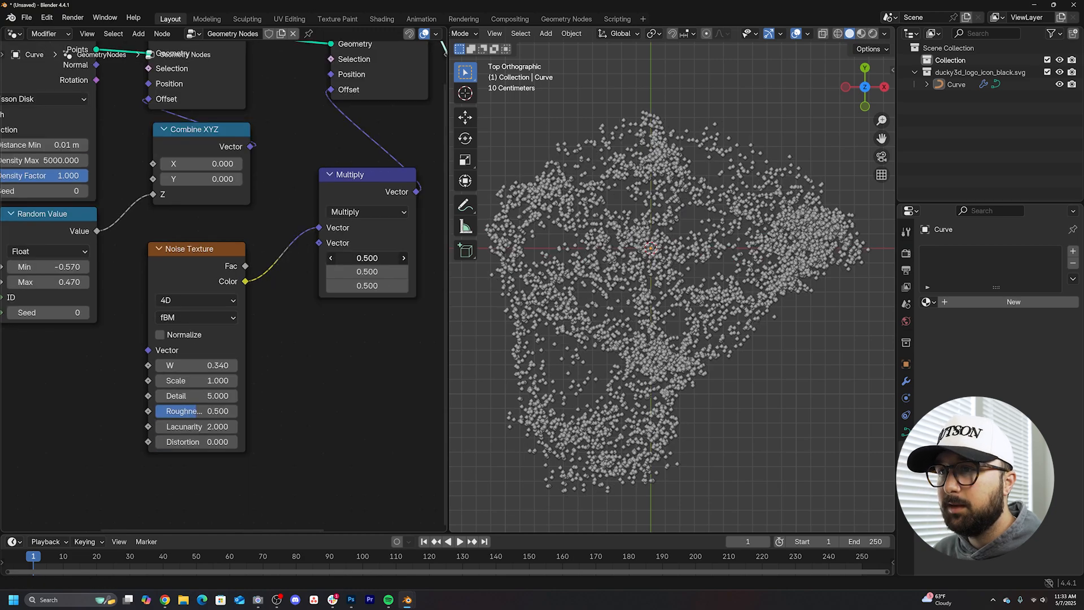
Tune the scatter strength around 0.36-0.42 while raising the noise Scale to 2
mouse_move(355, 259)
mouse_down()
mouse_move(398, 259)
mouse_move(360, 258)
mouse_up()
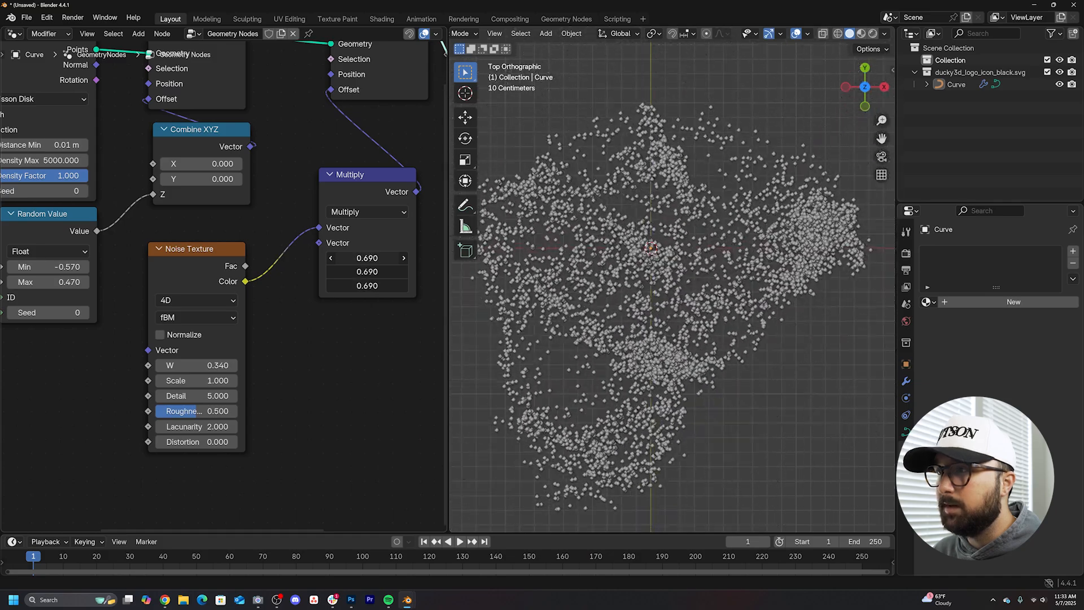
drag(201, 379, 225, 379)
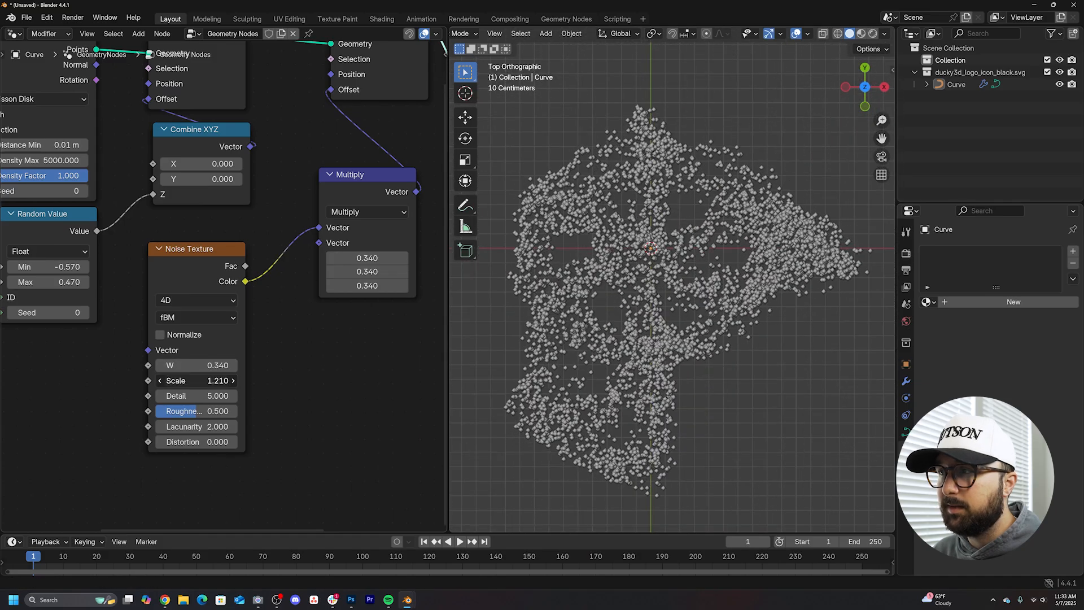
drag(367, 258, 363, 257)
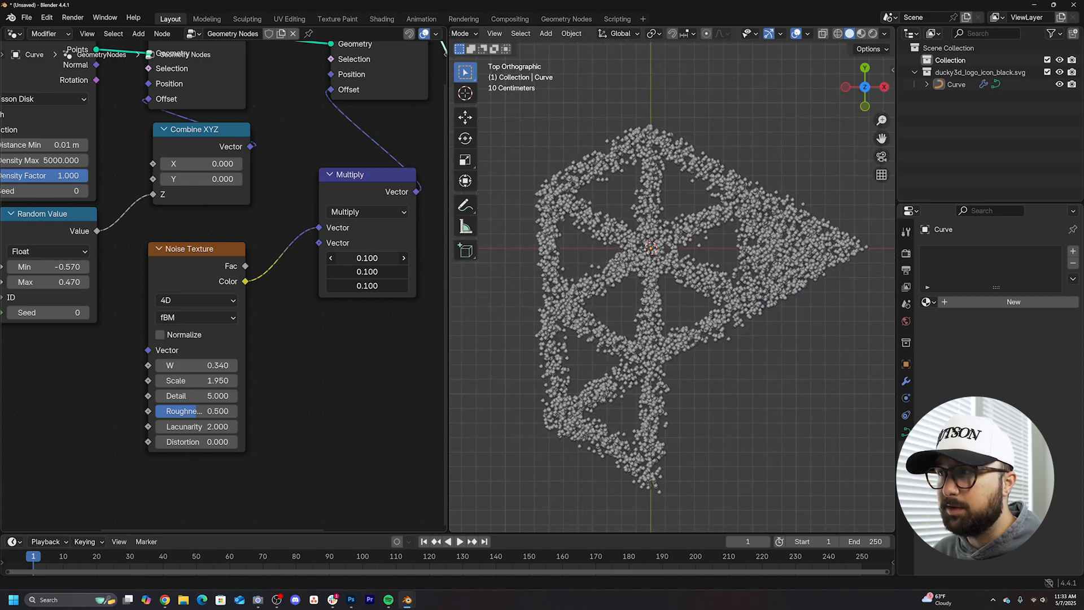
drag(367, 257, 383, 257)
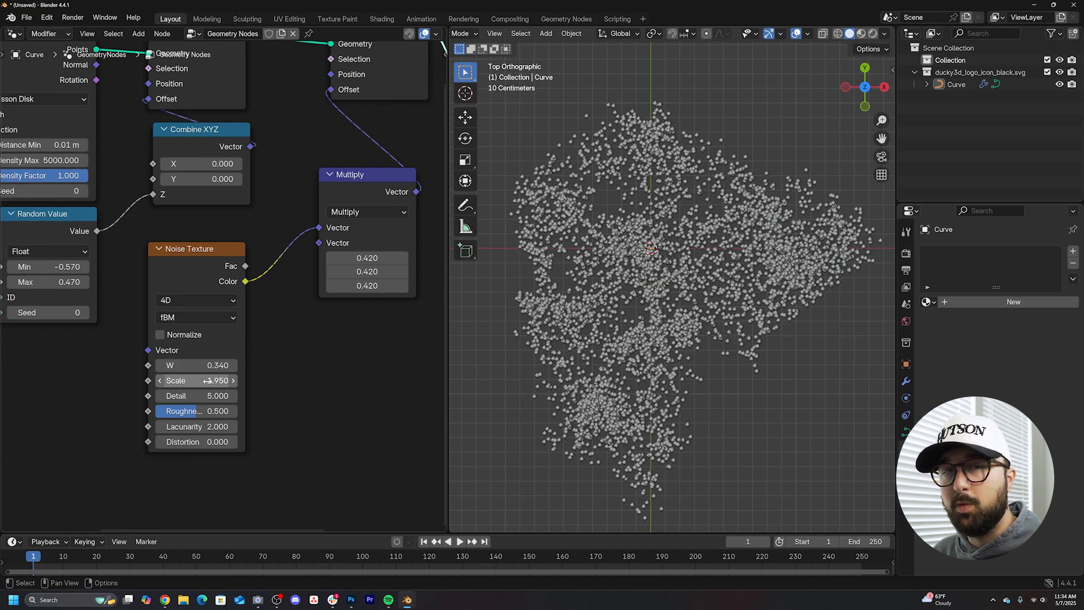
drag(207, 381, 213, 380)
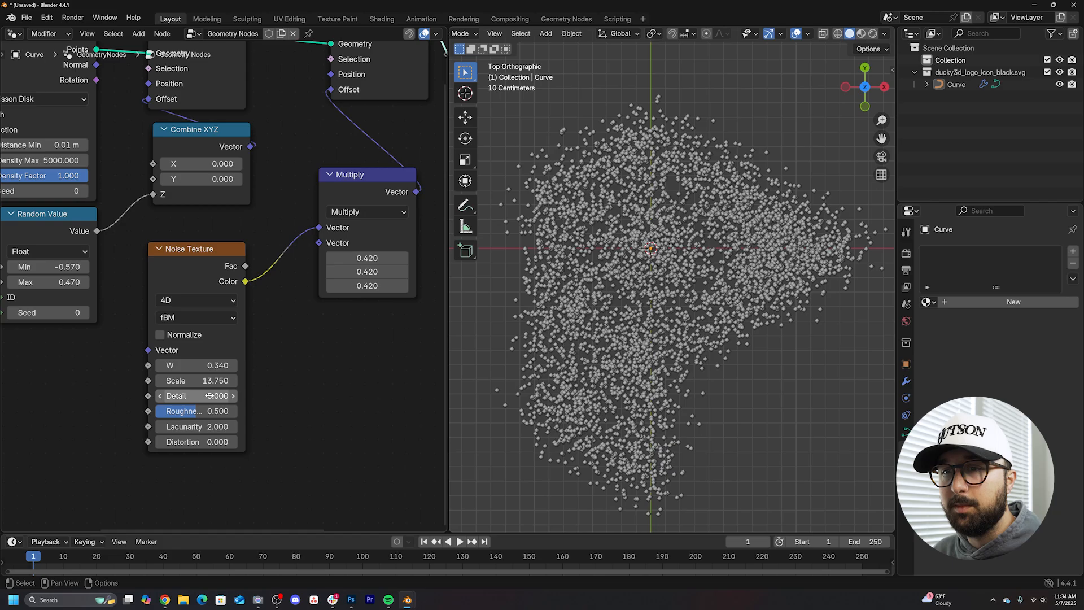
mouse_move(367, 258)
mouse_down()
mouse_move(356, 285)
mouse_move(377, 272)
mouse_move(360, 271)
mouse_up()
double_click(197, 380)
text(2)
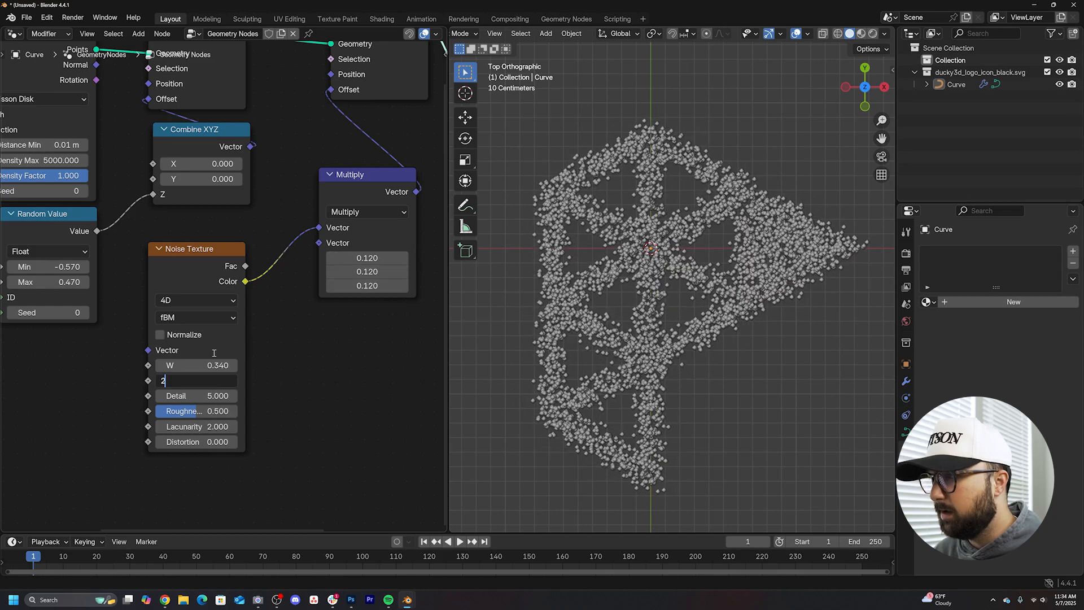
key(Return)
mouse_move(367, 258)
mouse_down()
mouse_move(376, 257)
mouse_move(362, 271)
mouse_move(363, 258)
mouse_up()
Set all three Multiply strength values back to zero so the points form the crisp logo
double_click(367, 258)
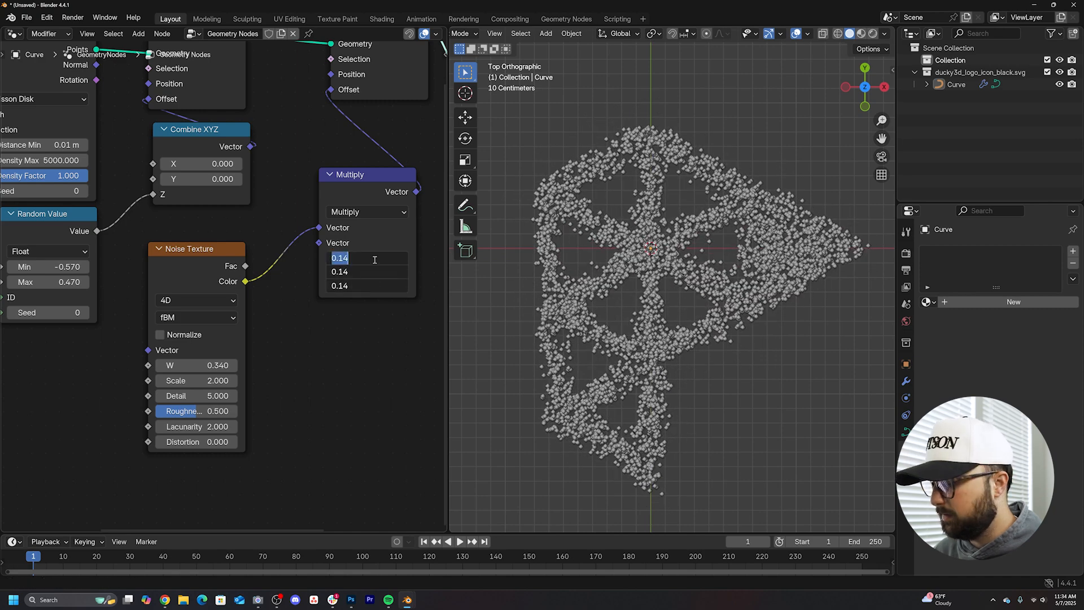
text(0)
key(Return)
scroll(255, 288, down, 3)
Insert a Separate Geometry node just before the Group Output
drag(251, 292, 388, 325)
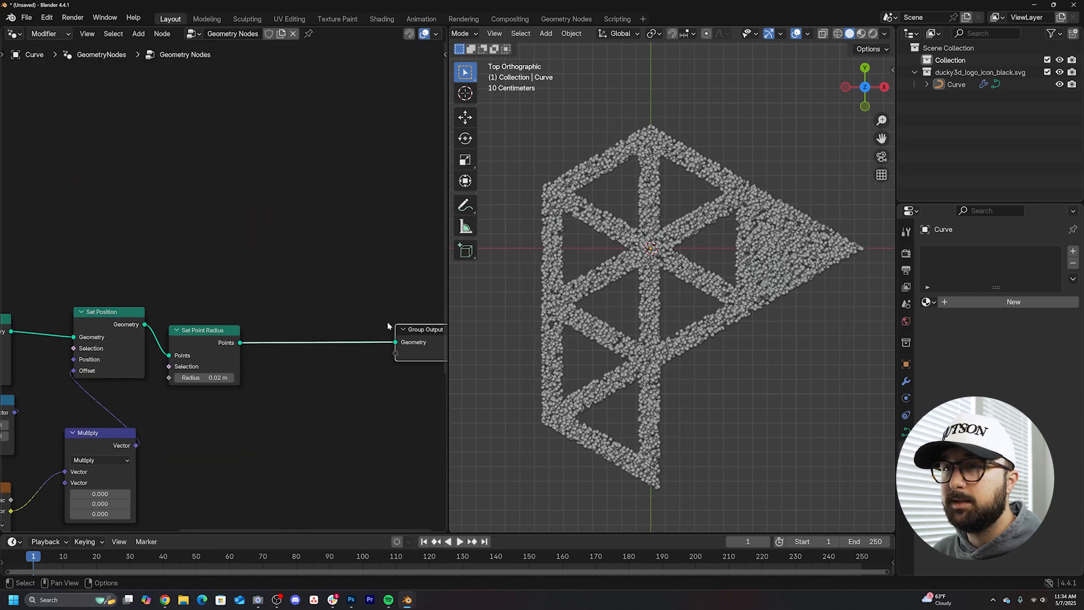
key(shift+a)
text(sep)
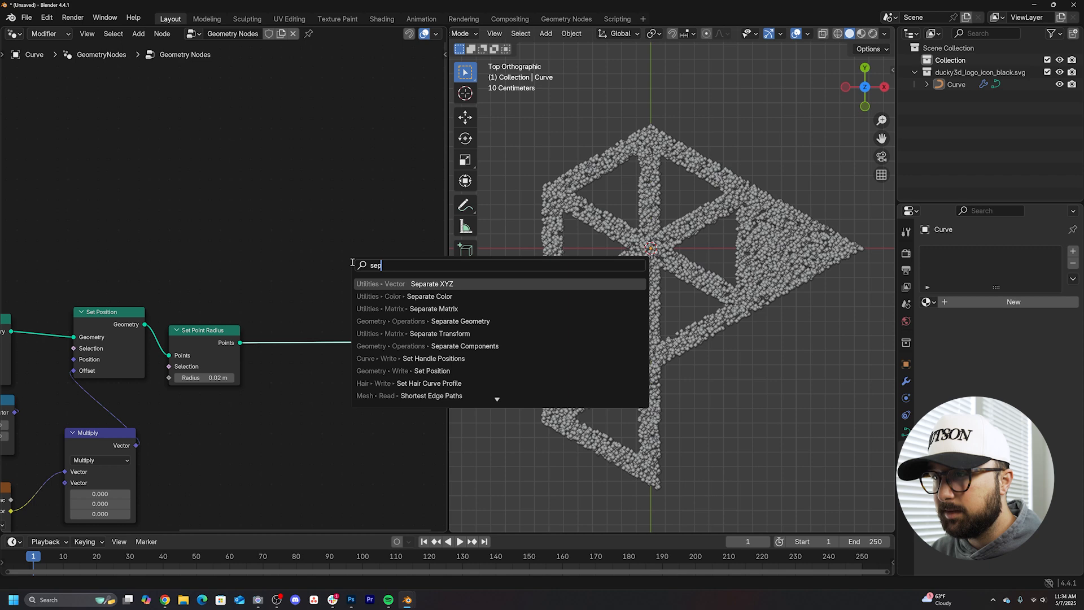
key(Down)
key(Down)
key(Down)
key(Return)
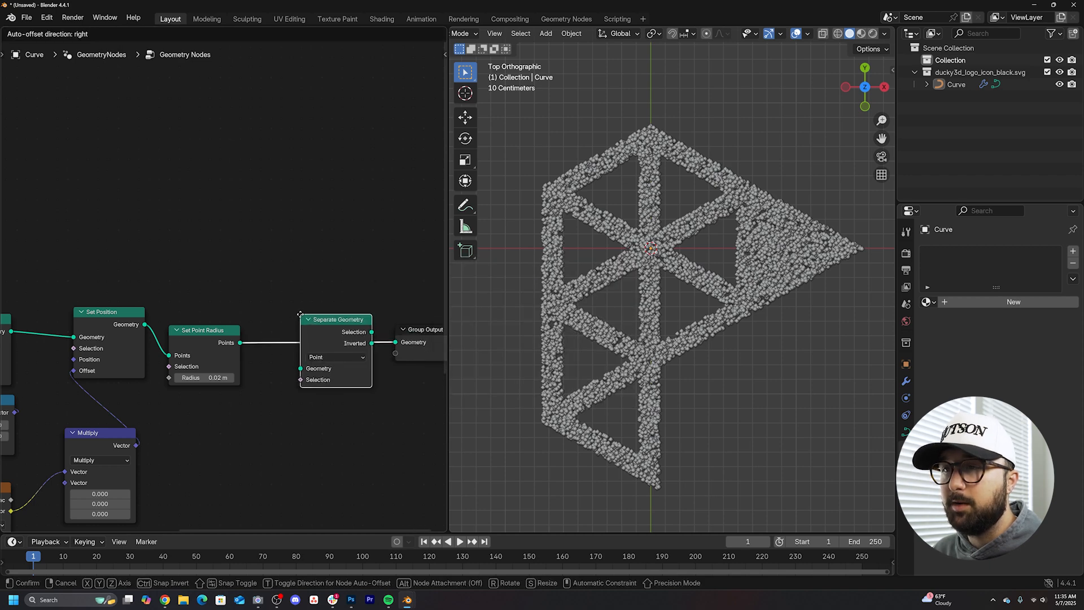
click(300, 322)
scroll(716, 297, up, 2)
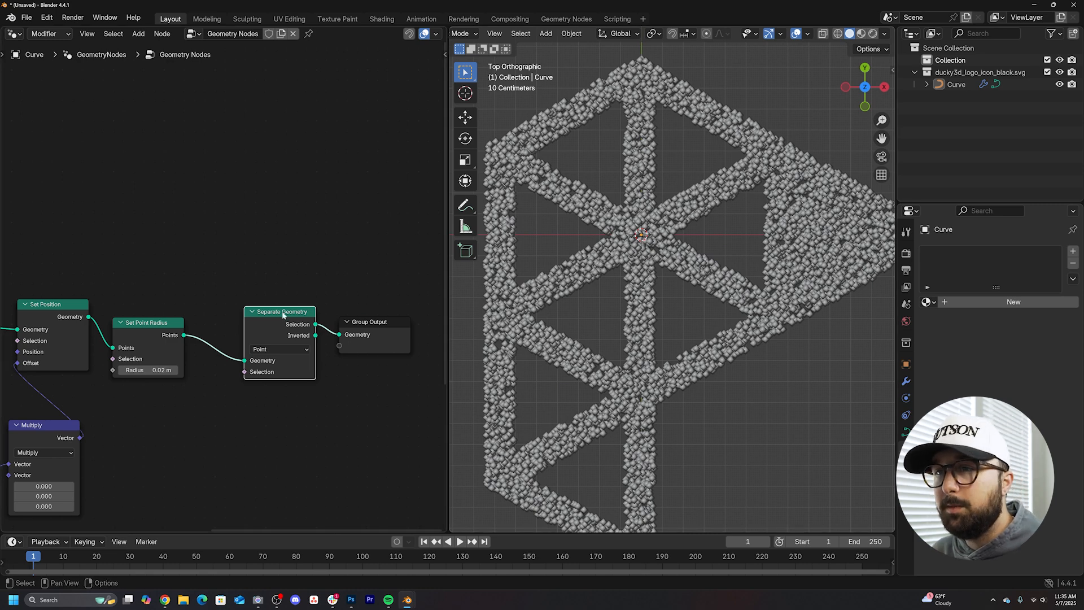
middle_drag(271, 357, 76, 360)
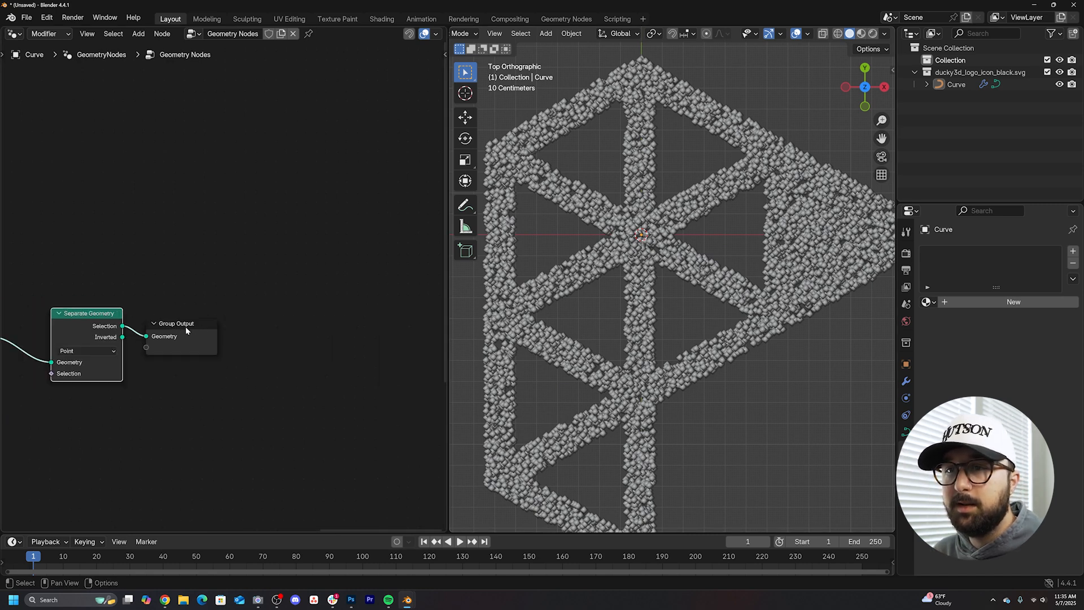
Add an Instance on Points node on the output link and move it up above the tree
key(shift+a)
text(inst)
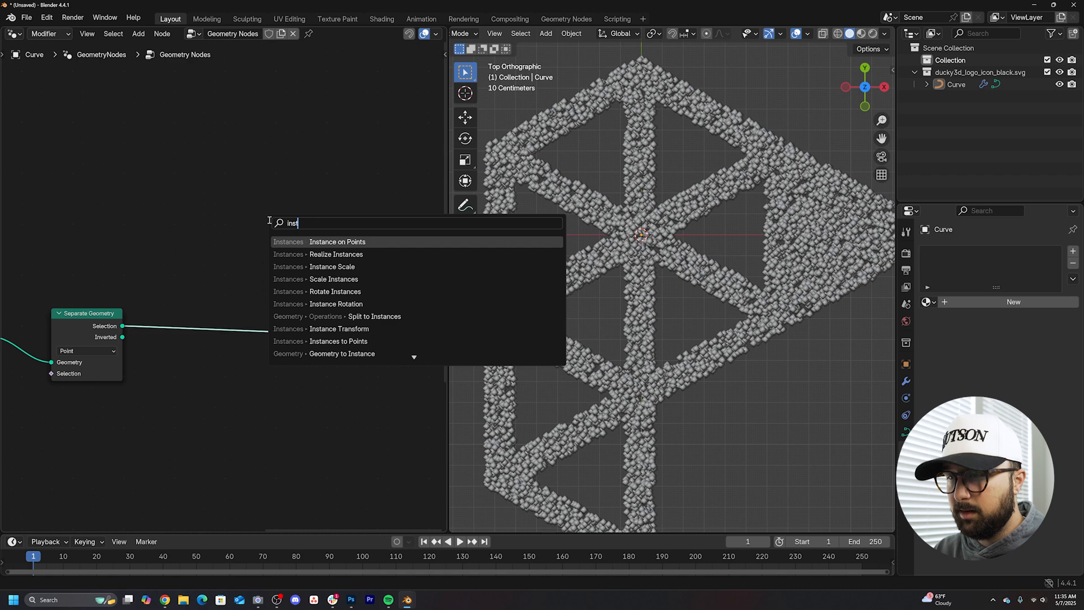
key(Return)
click(255, 280)
drag(255, 254, 239, 216)
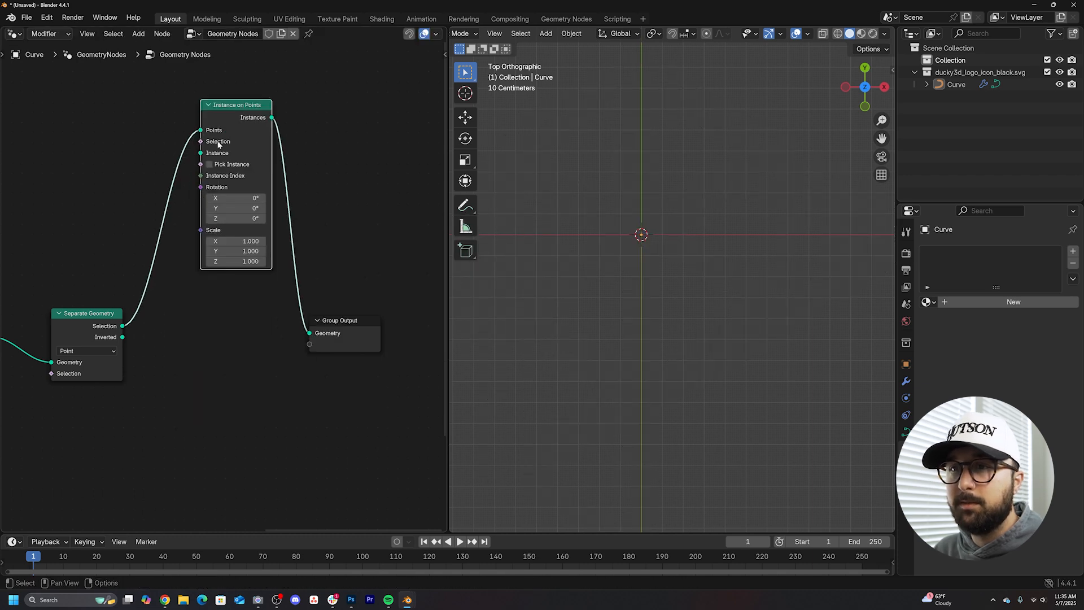
Use an Ico Sphere of 0.02 m radius as the instance shape on the points
key(shift+a)
text(ico)
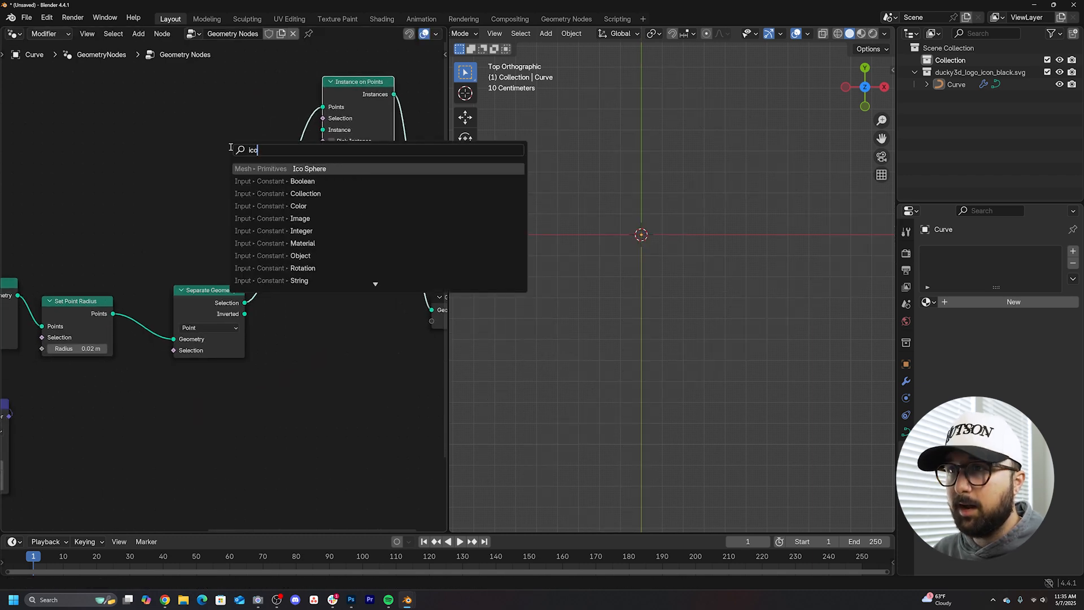
key(Return)
click(254, 170)
drag(257, 169, 321, 130)
double_click(223, 194)
text(0.01)
key(Return)
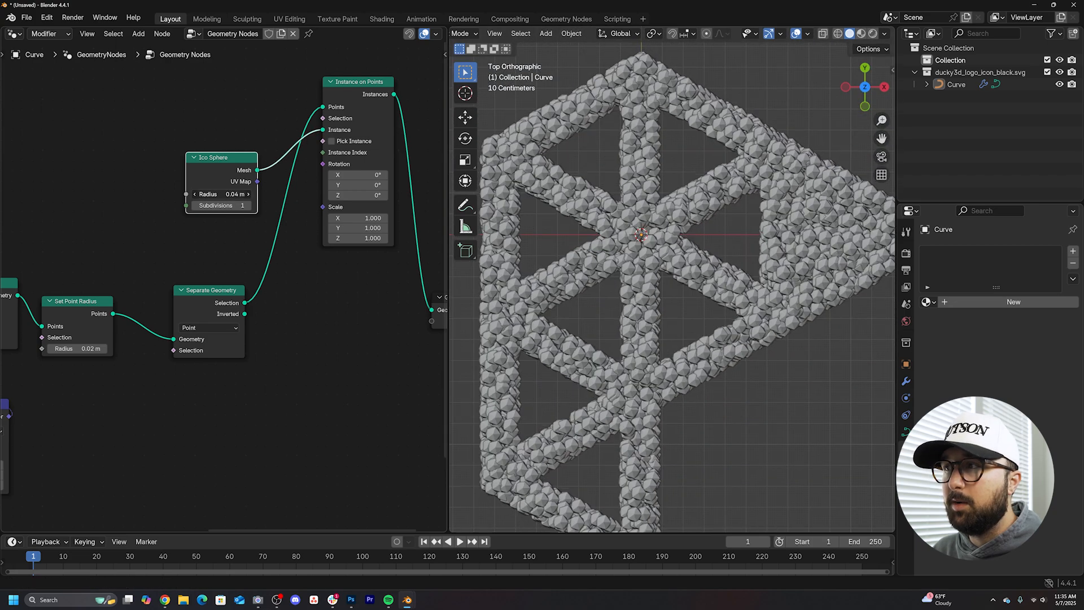
click(247, 193)
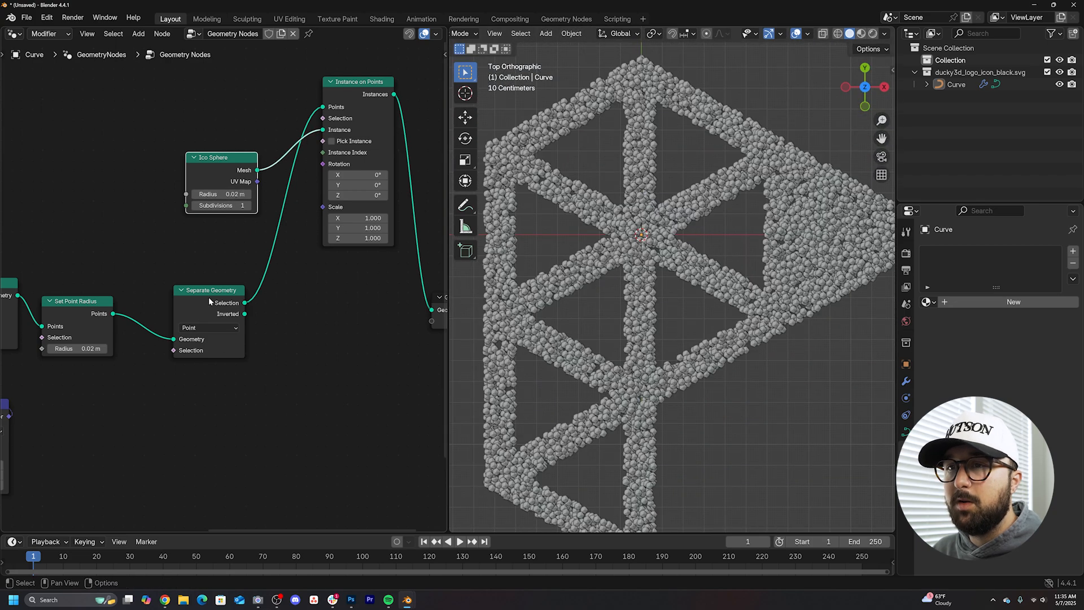
middle_drag(227, 298, 272, 290)
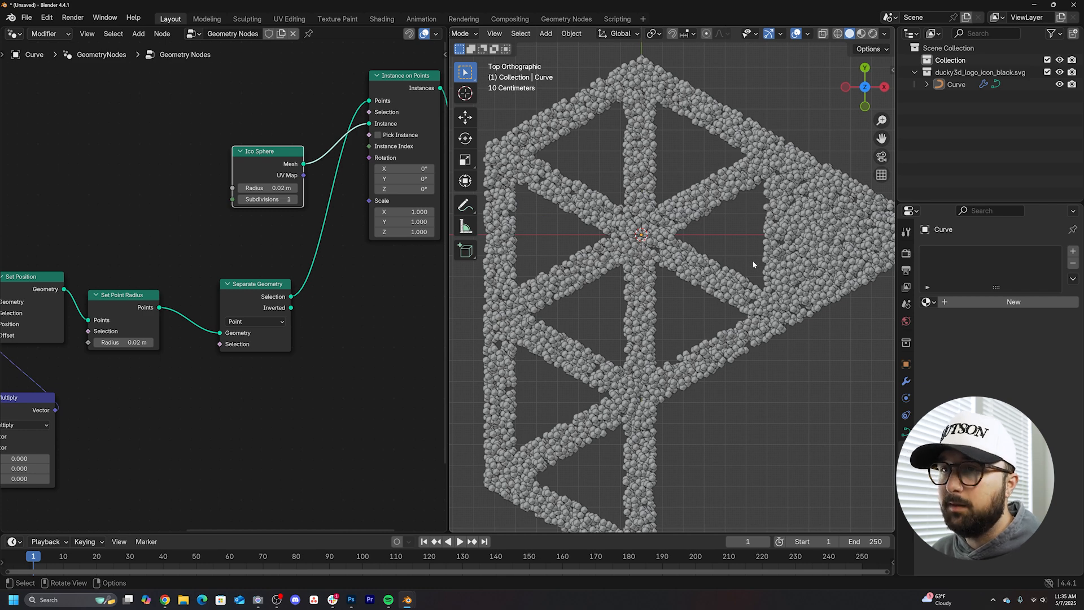
key(shift+a)
text(rando)
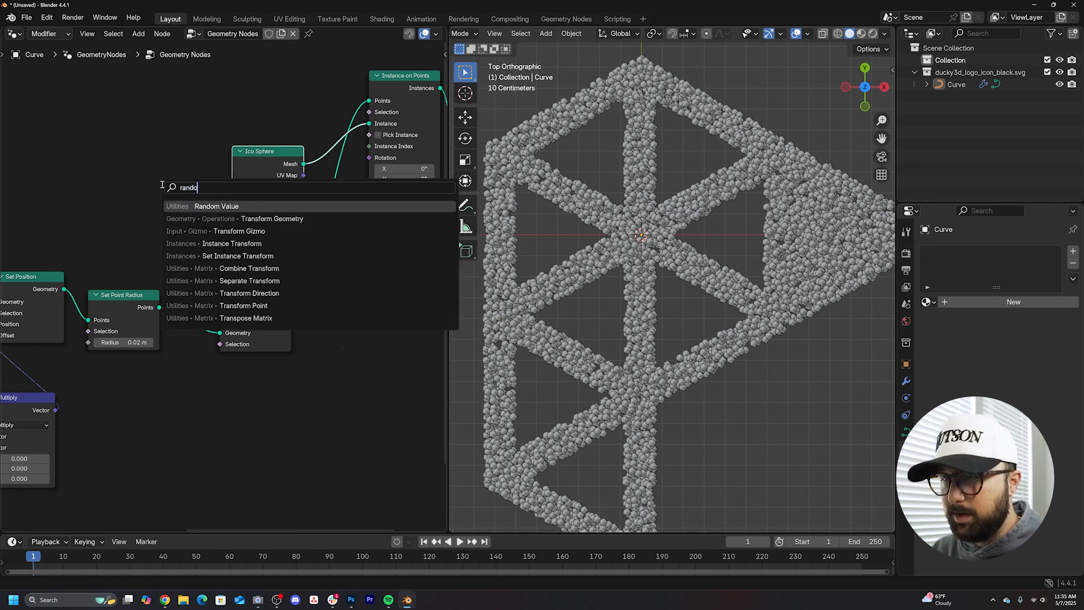
Add a Boolean Random Value node driving the Separate Geometry selection
key(Return)
click(164, 382)
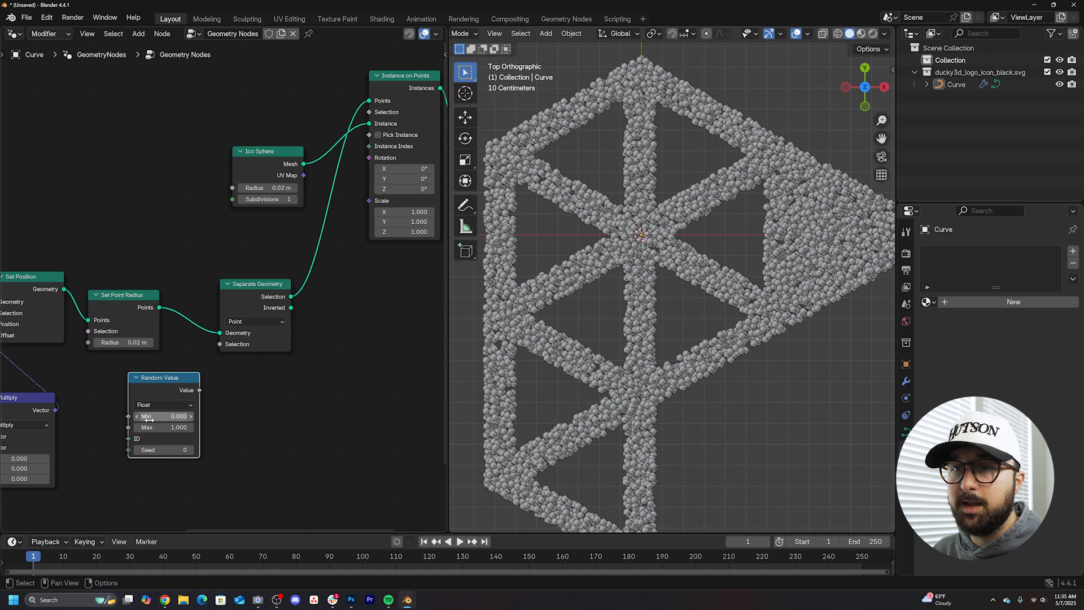
click(161, 405)
click(161, 465)
drag(199, 390, 220, 345)
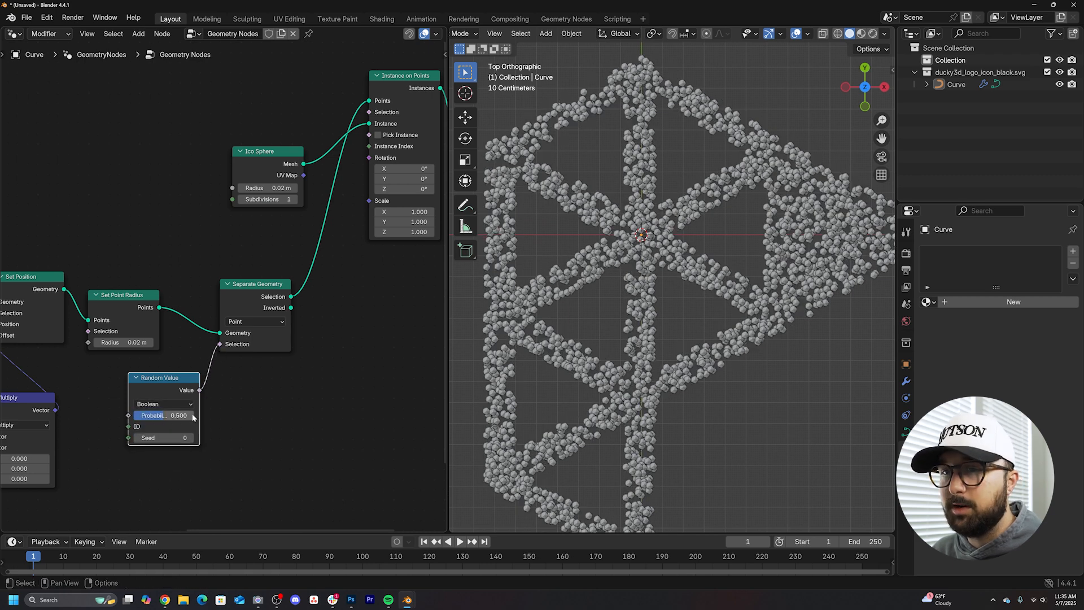
Tune the random selection probability down to 0.168 for a sparse scattering of spheres
drag(193, 416, 172, 416)
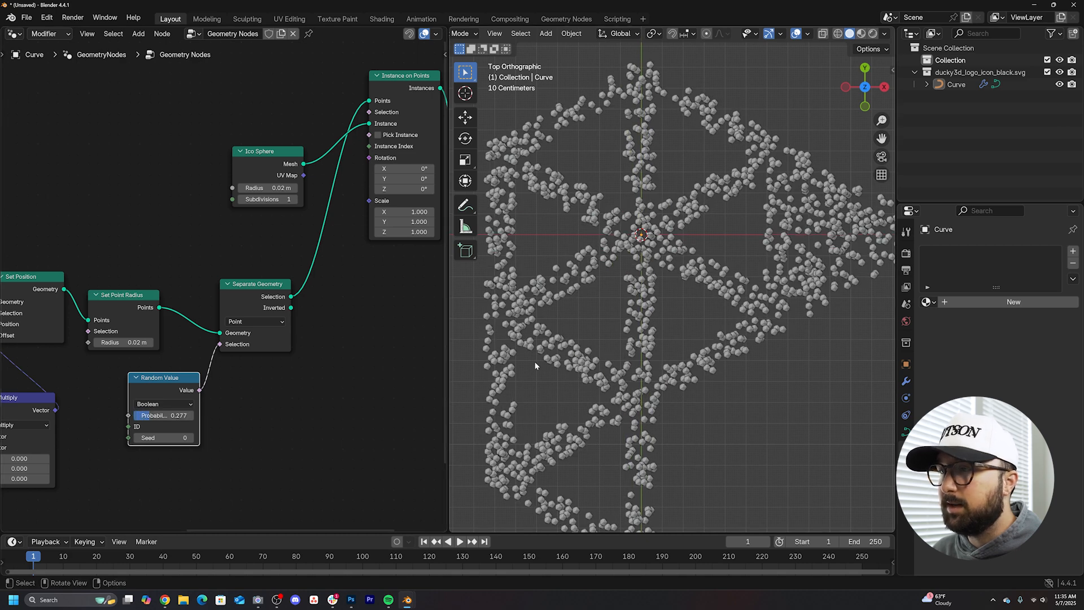
drag(172, 416, 180, 415)
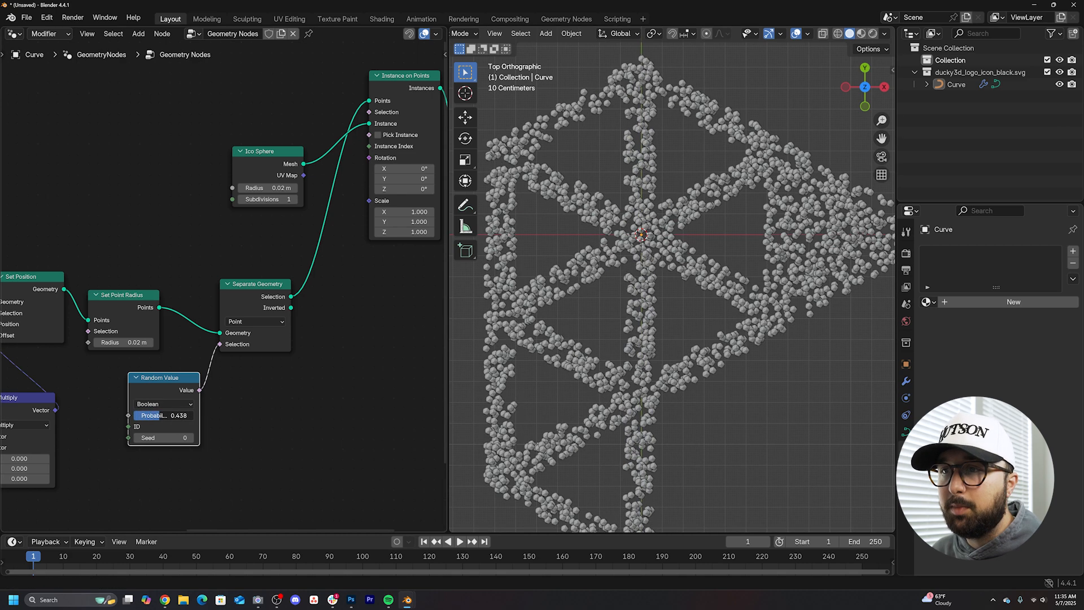
middle_drag(293, 317, 221, 310)
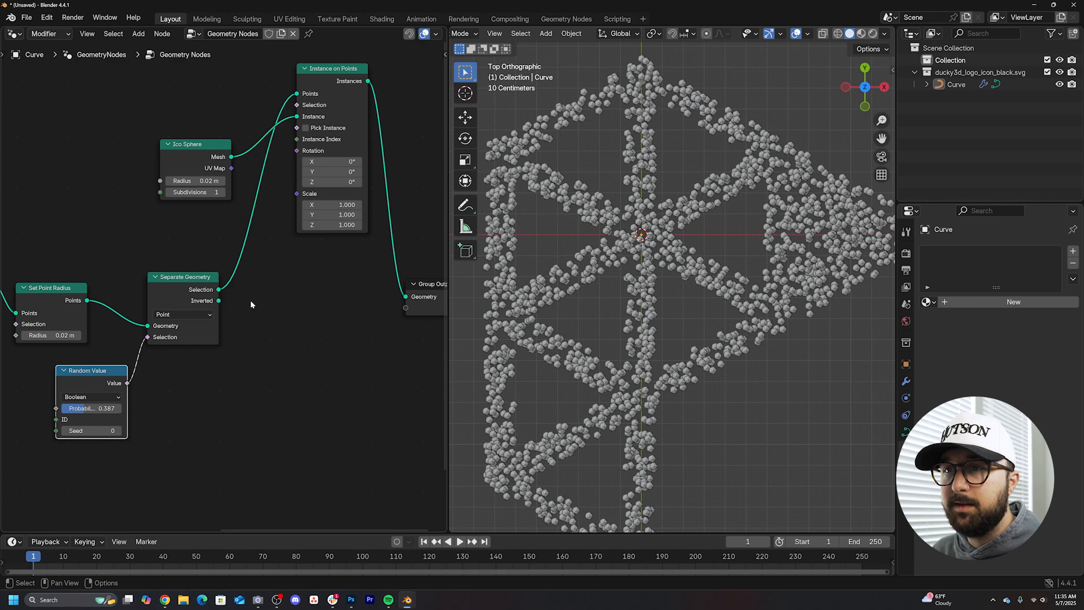
scroll(250, 299, up, 2)
drag(77, 441, 60, 441)
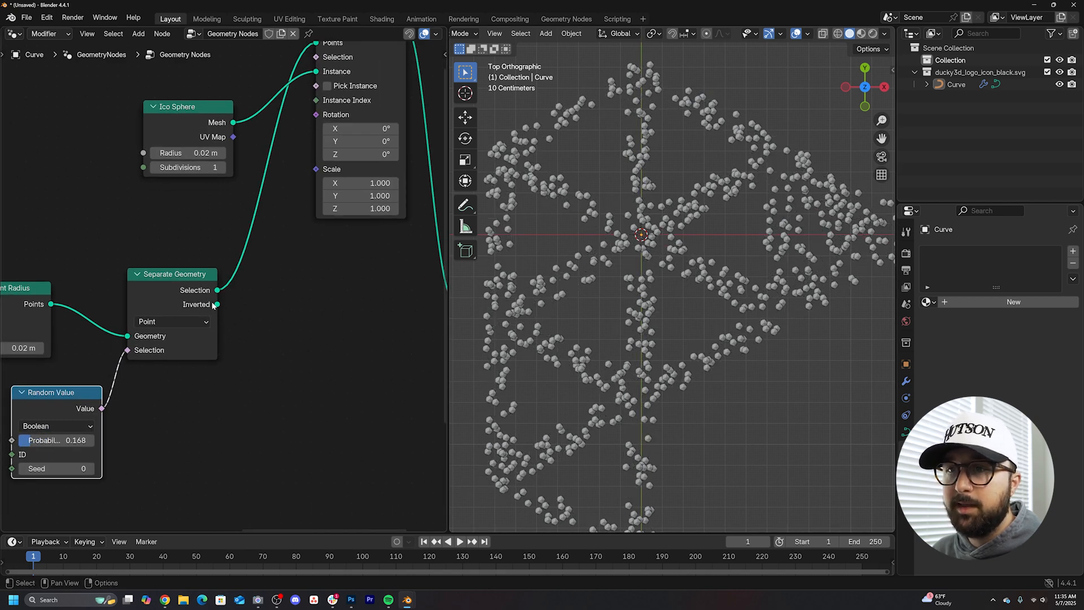
drag(215, 305, 298, 355)
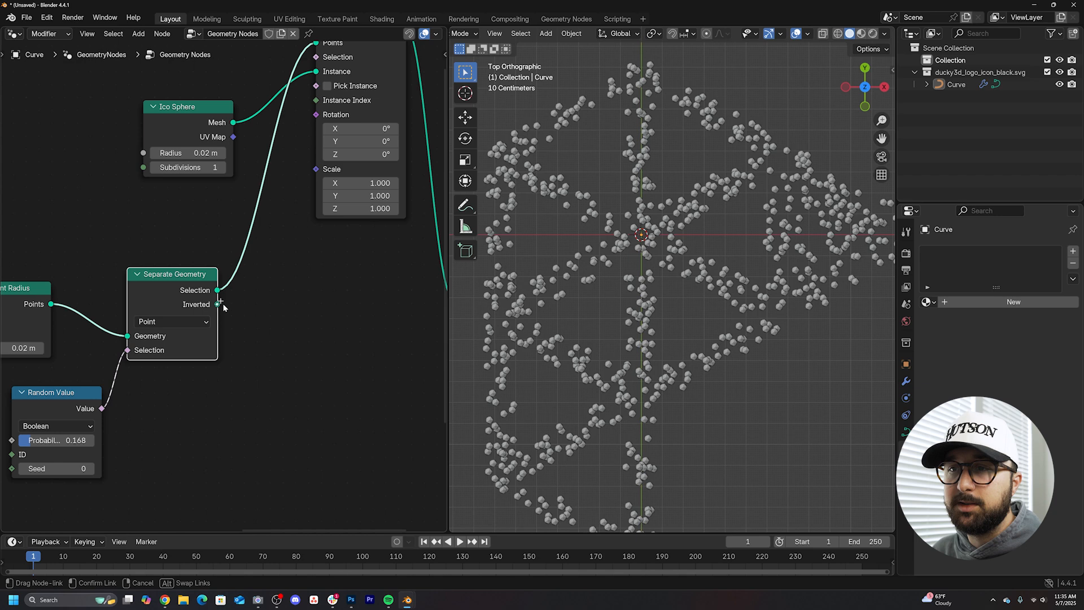
drag(242, 307, 246, 306)
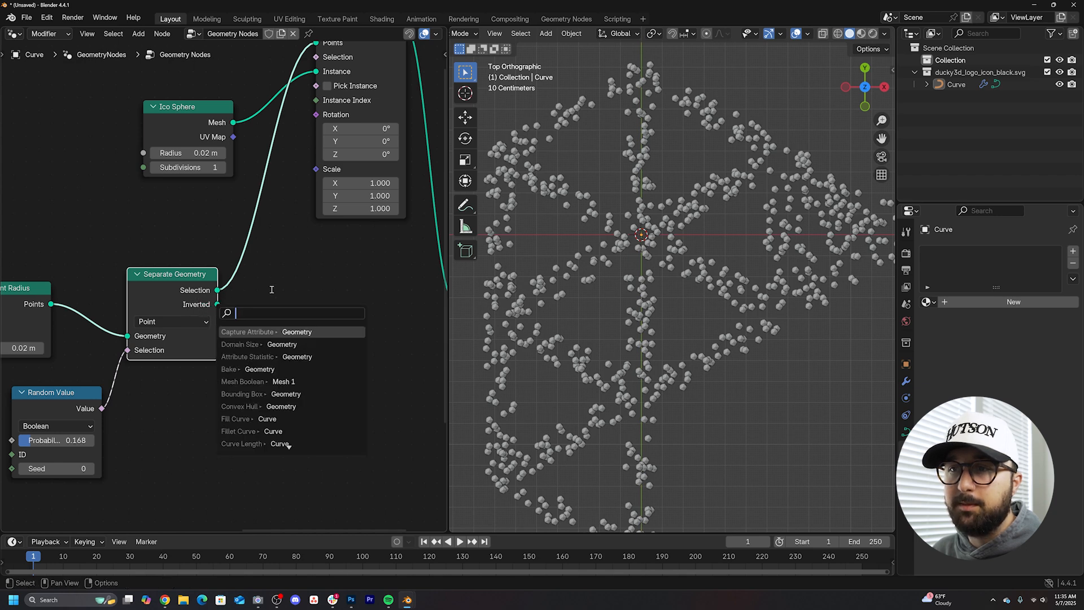
Duplicate Instance on Points and feed the Inverted points into the copy
key(Escape)
middle_drag(354, 138, 354, 158)
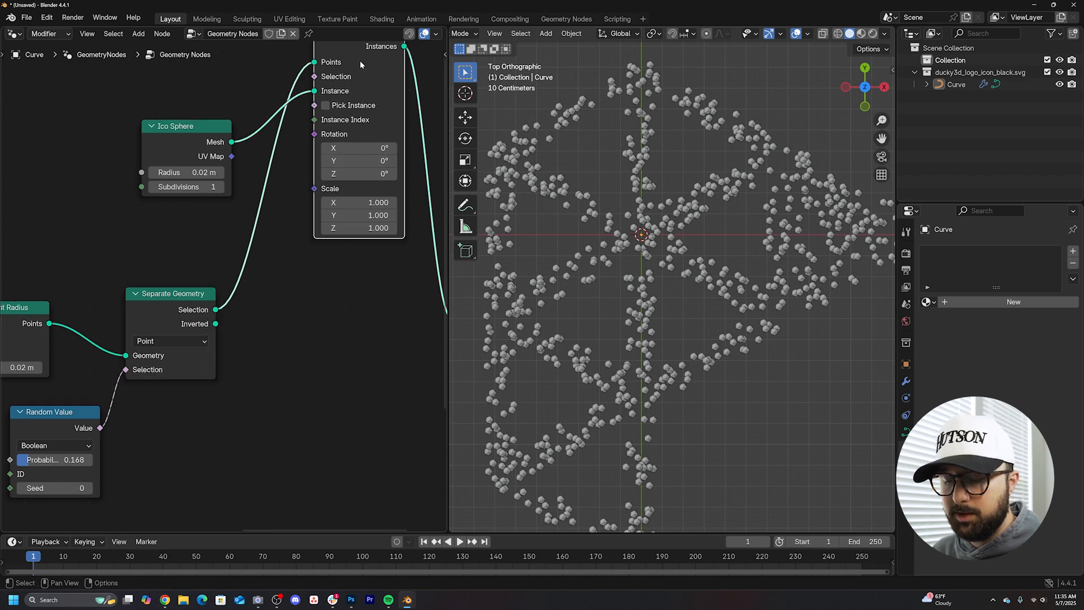
key(shift+d)
click(229, 323)
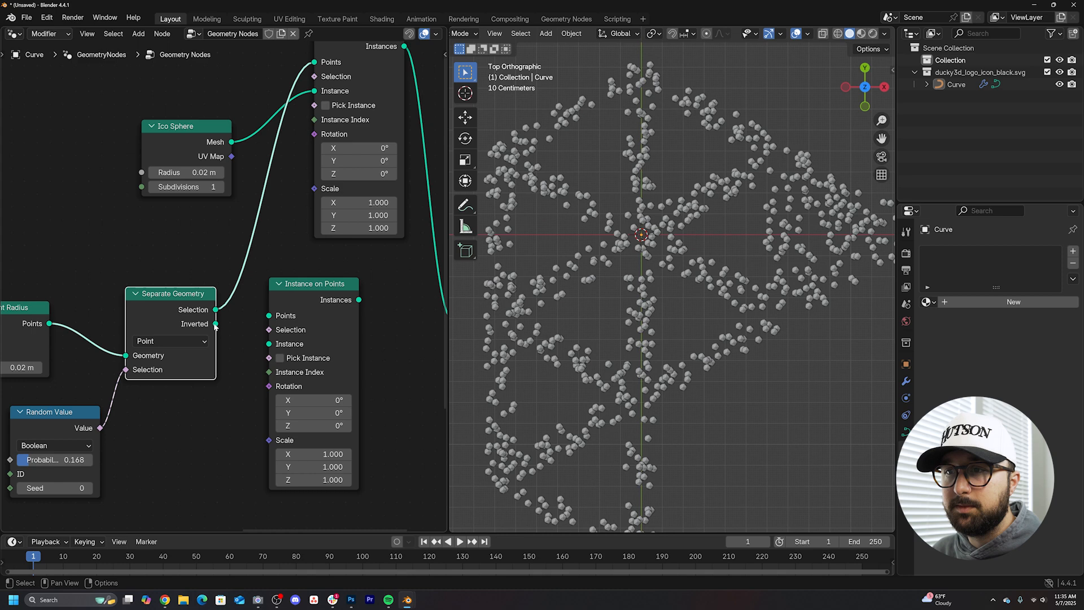
drag(215, 323, 268, 315)
middle_drag(389, 195, 262, 198)
Merge both instance streams through a Join Geometry node before the Group Output
key(shift+a)
click(355, 188)
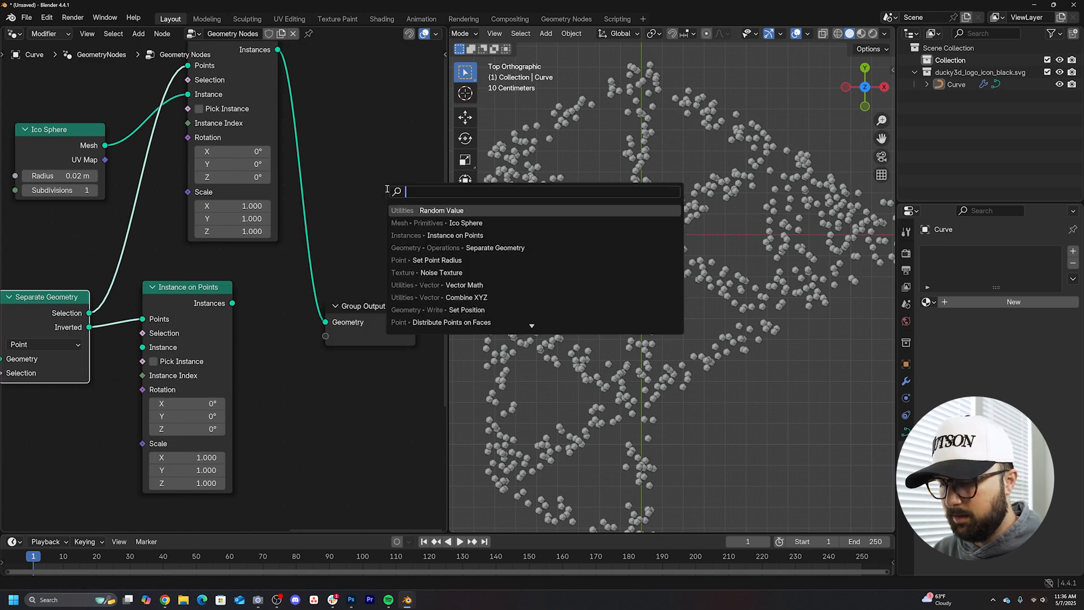
text(join)
click(429, 209)
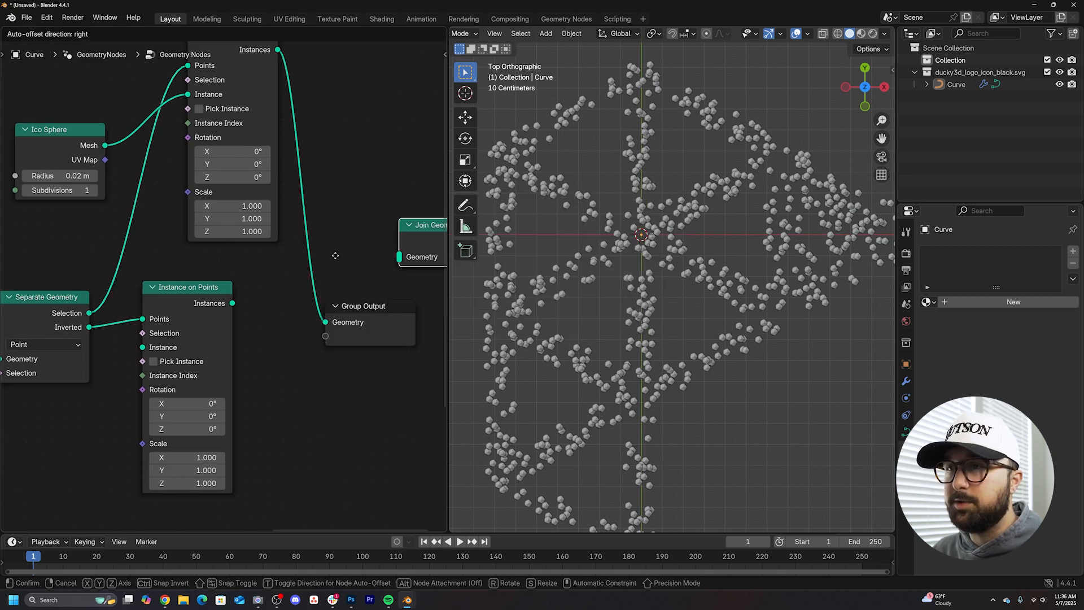
click(347, 309)
drag(232, 303, 283, 334)
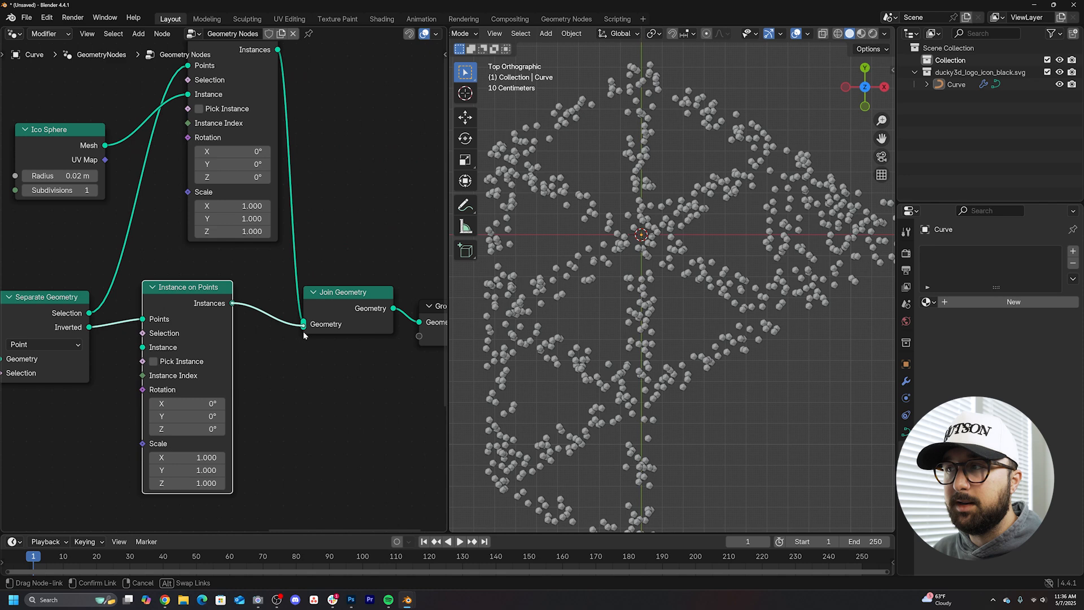
middle_drag(220, 339, 322, 313)
key(shift+a)
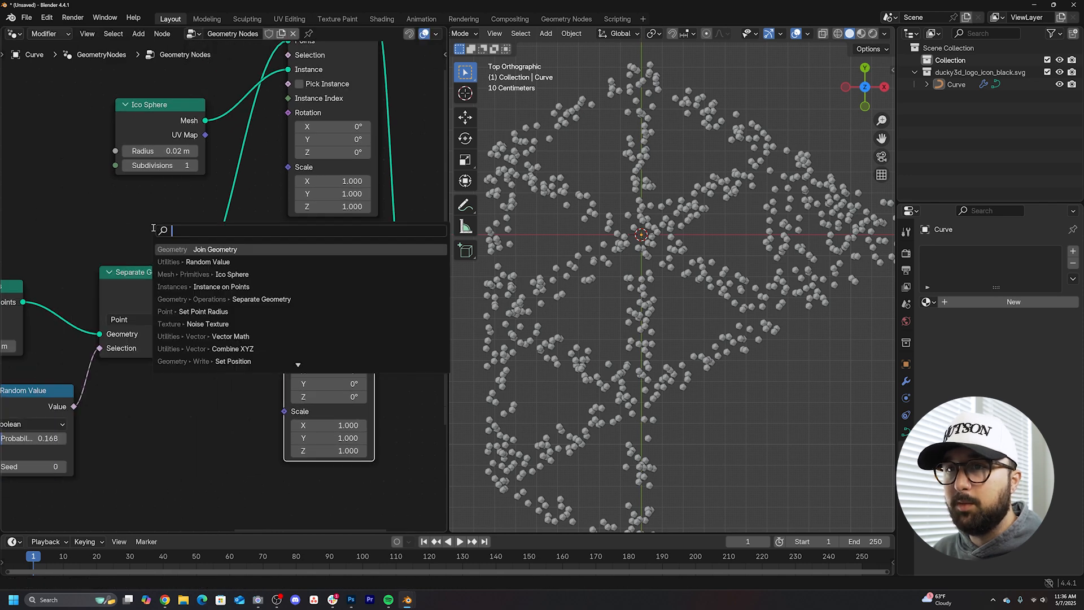
text(mesh c)
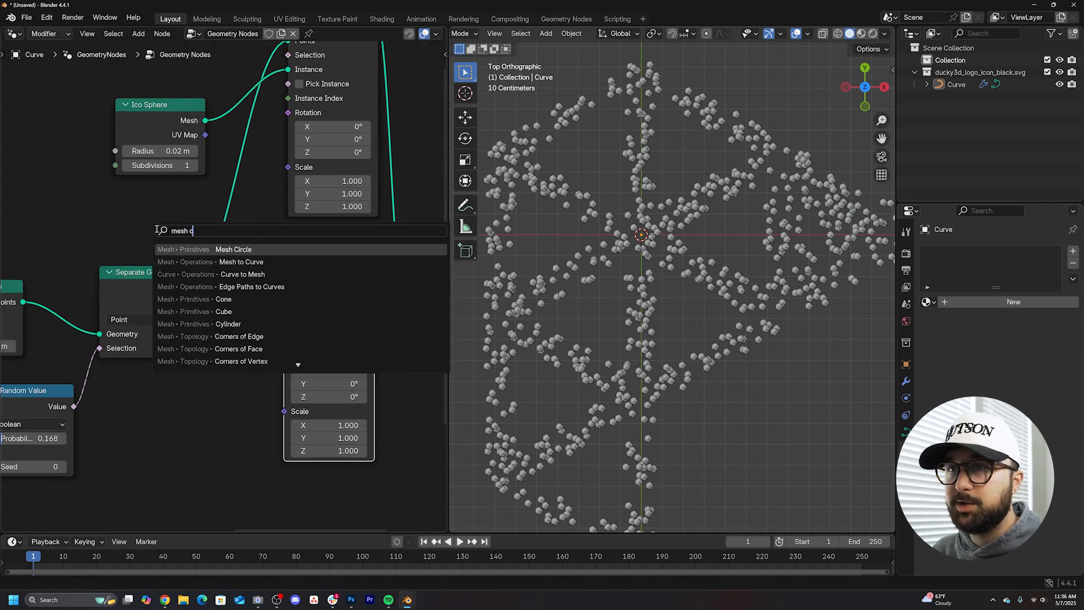
Instance n-gon filled Mesh Circles with six sides and a small radius on the inverted points
click(226, 249)
drag(195, 410, 284, 315)
click(165, 428)
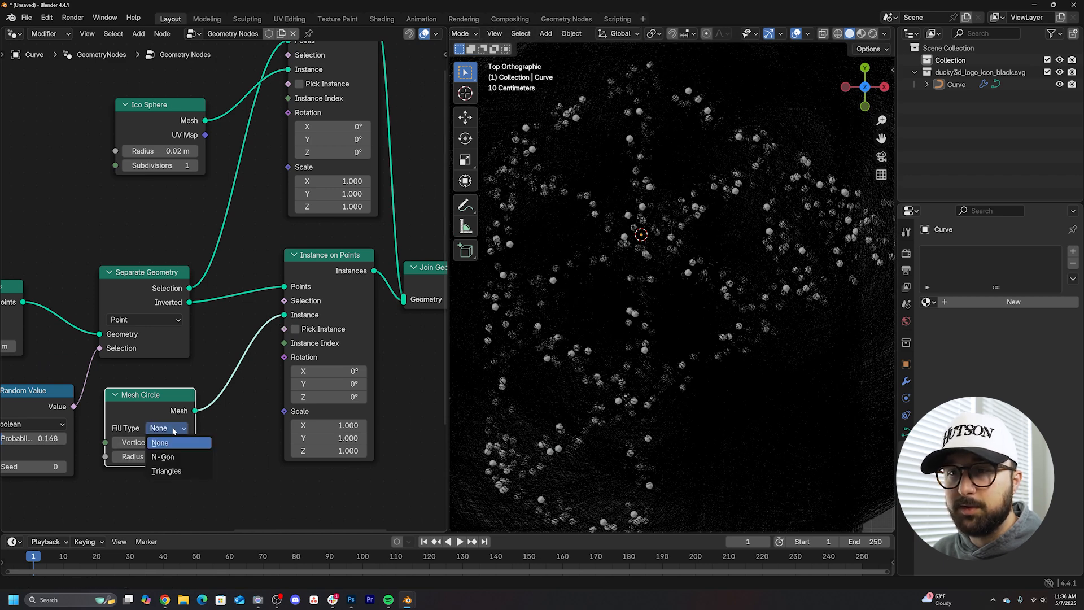
click(170, 457)
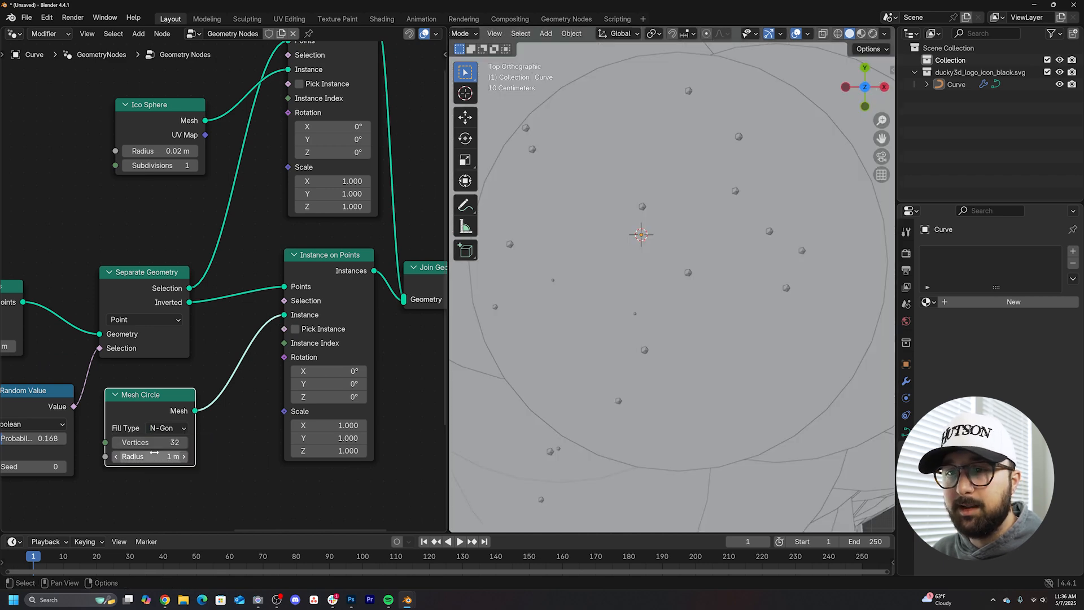
drag(154, 456, 110, 456)
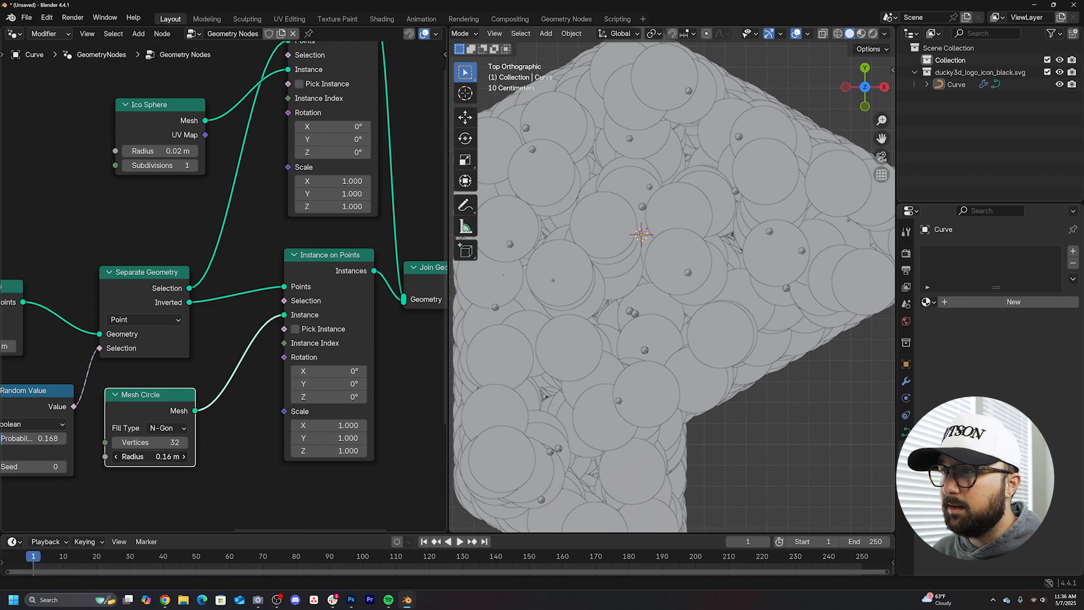
text(6)
key(Return)
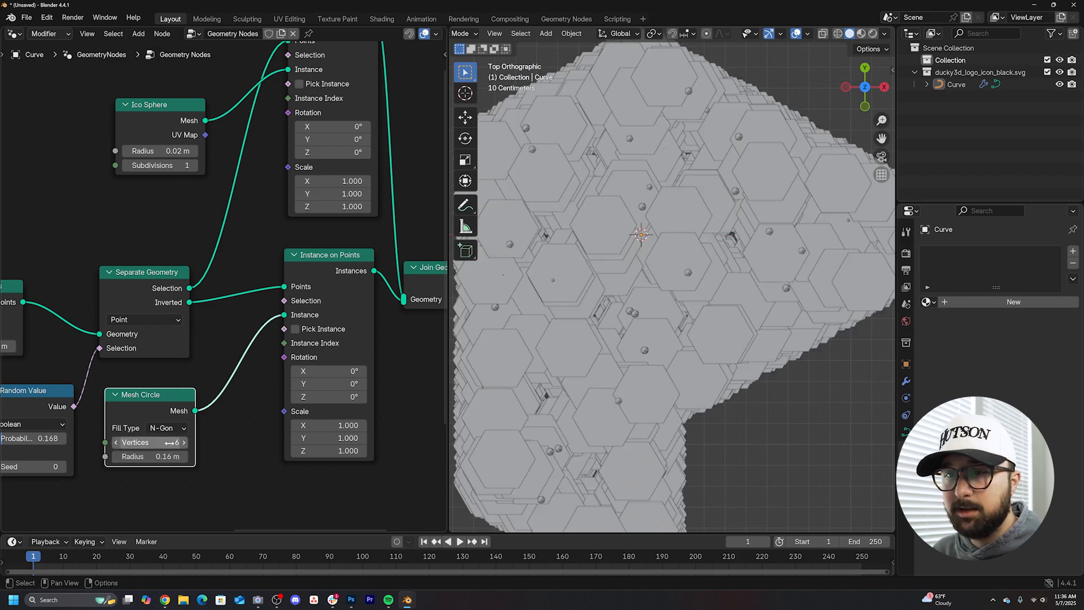
mouse_move(161, 456)
mouse_down()
mouse_move(116, 457)
mouse_move(175, 457)
mouse_up()
scroll(657, 371, up, 5)
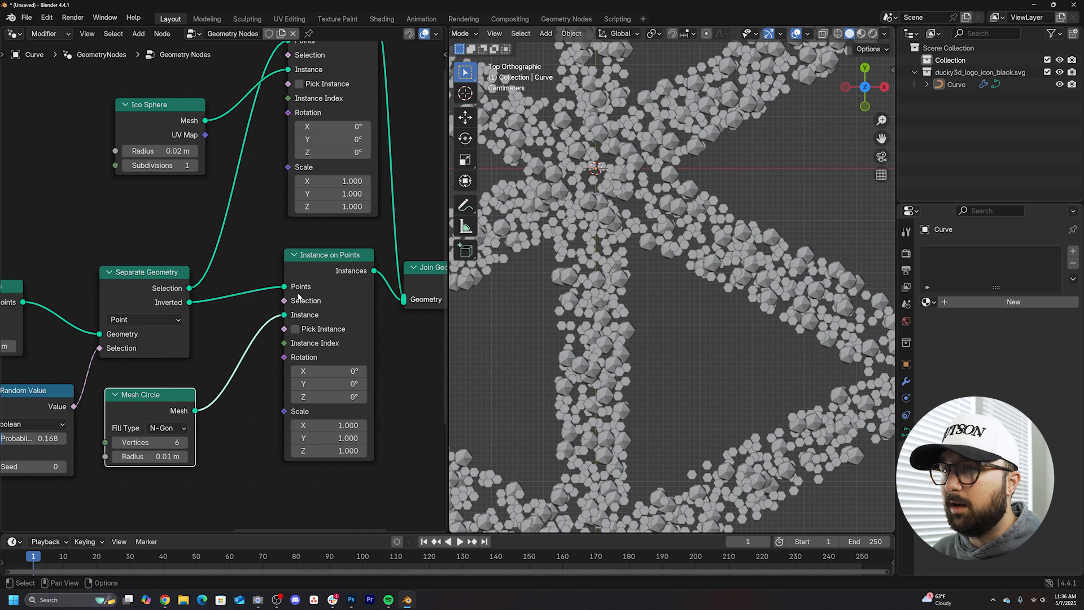
Raise the sphere share to about 0.7 and give the ico spheres 2 subdivisions
middle_drag(298, 298, 254, 280)
mouse_move(244, 416)
mouse_down()
mouse_move(280, 416)
mouse_move(268, 416)
mouse_up()
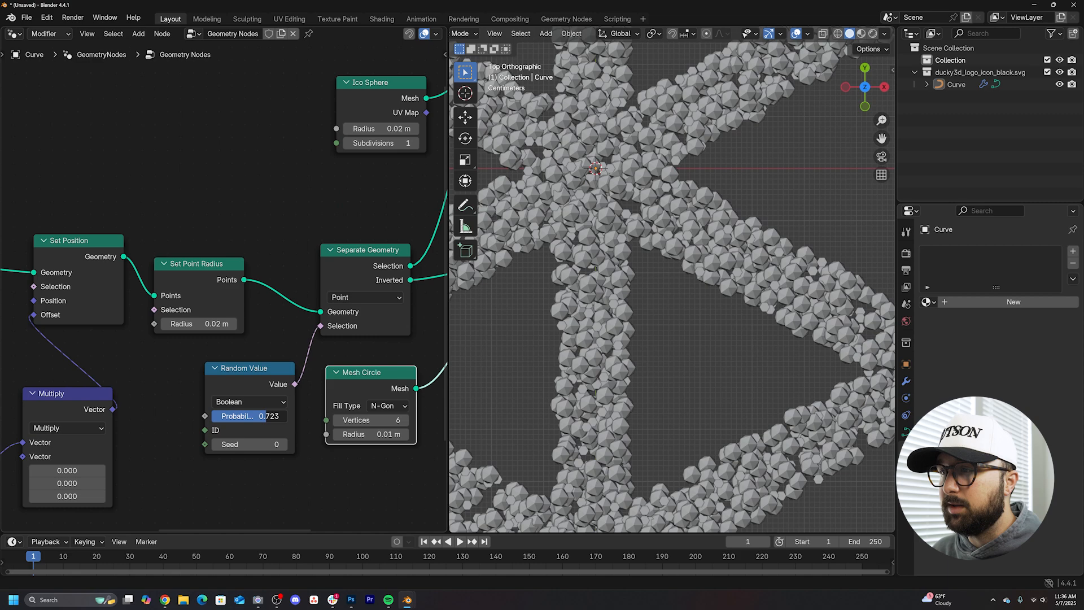
scroll(831, 348, down, 3)
scroll(746, 359, up, 3)
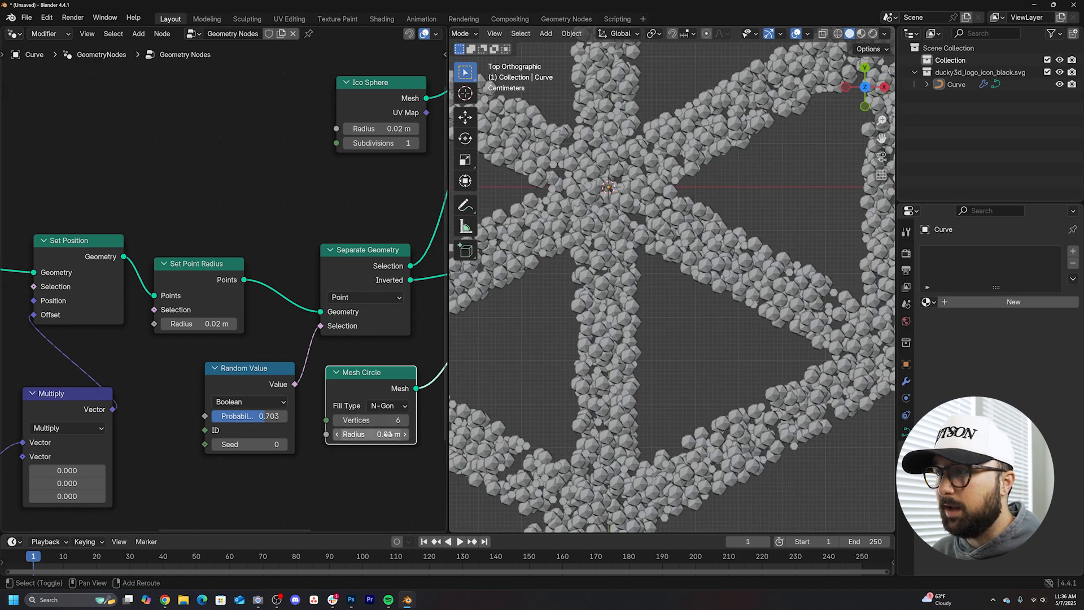
scroll(239, 234, down, 2)
middle_drag(356, 170, 240, 234)
click(233, 238)
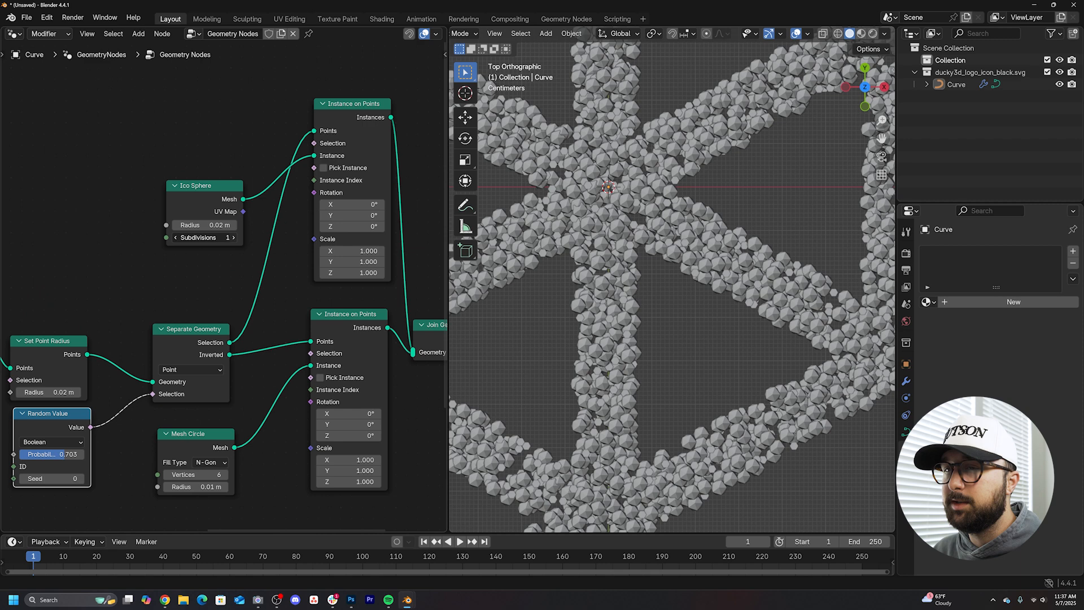
Drop a Set Shade Smooth node onto the sphere instances link
middle_drag(338, 238, 119, 238)
key(shift+a)
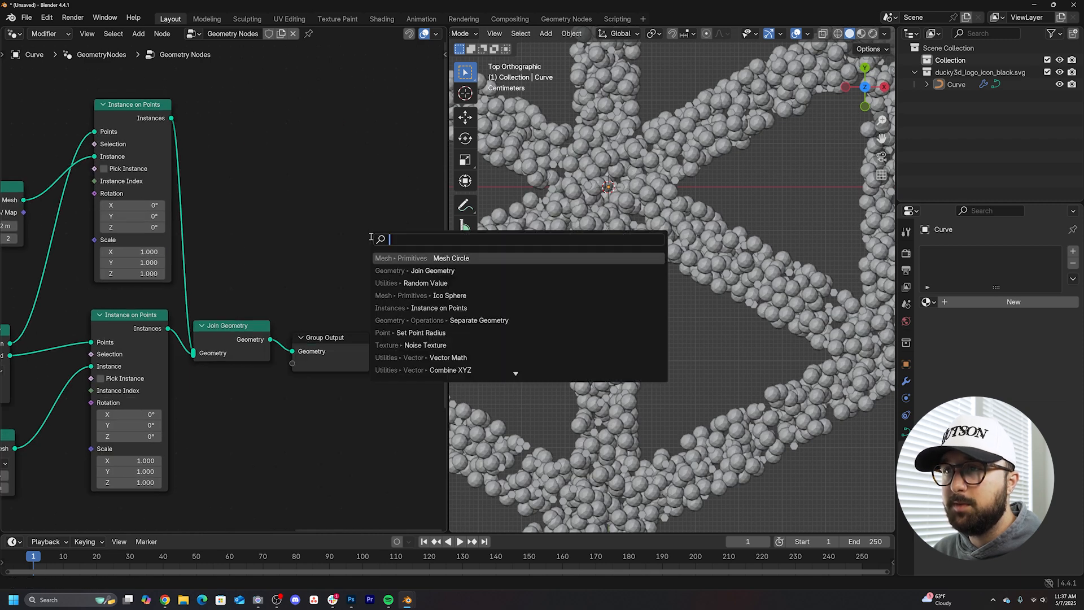
text(setsp)
key(BackSpace)
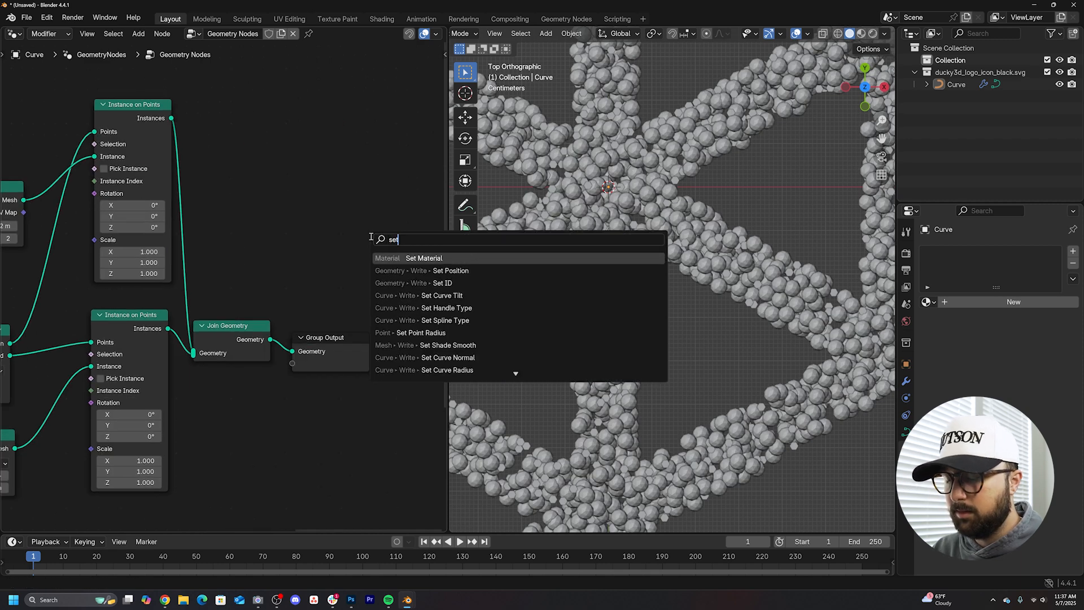
text(sh)
key(Return)
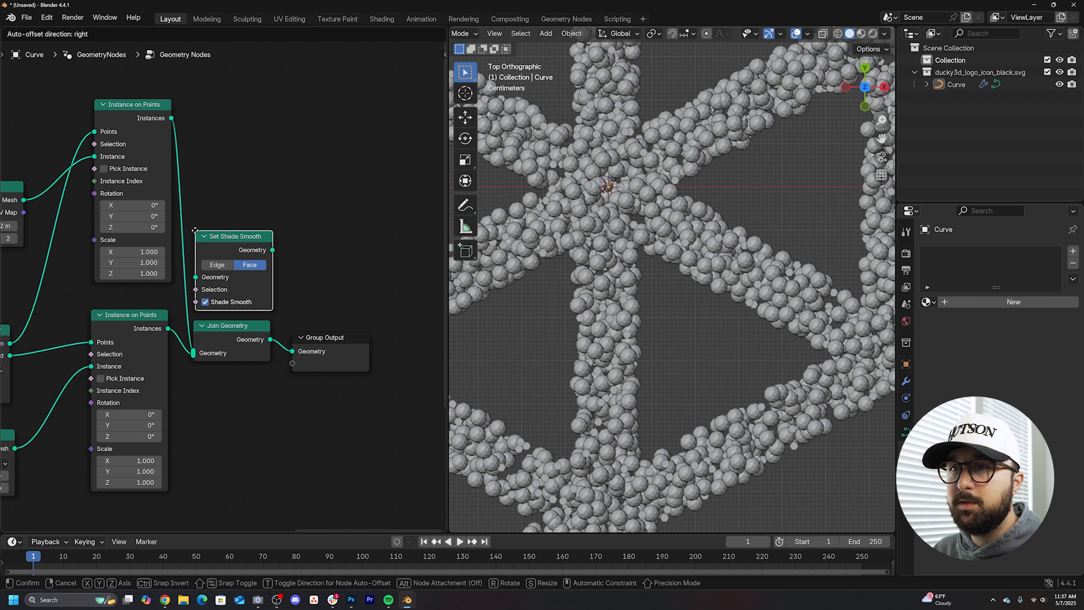
click(245, 254)
middle_drag(167, 298, 304, 281)
key(shift+a)
key(Escape)
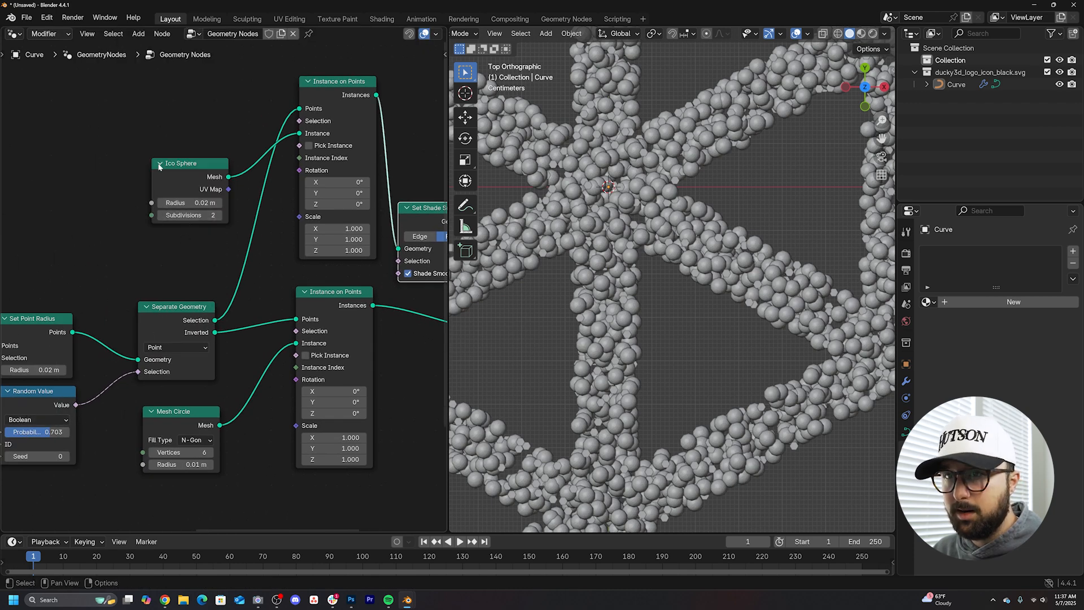
Scale the sphere instances with a Float Random Value between about 0.17 and 0.69
key(shift+a)
text(rand)
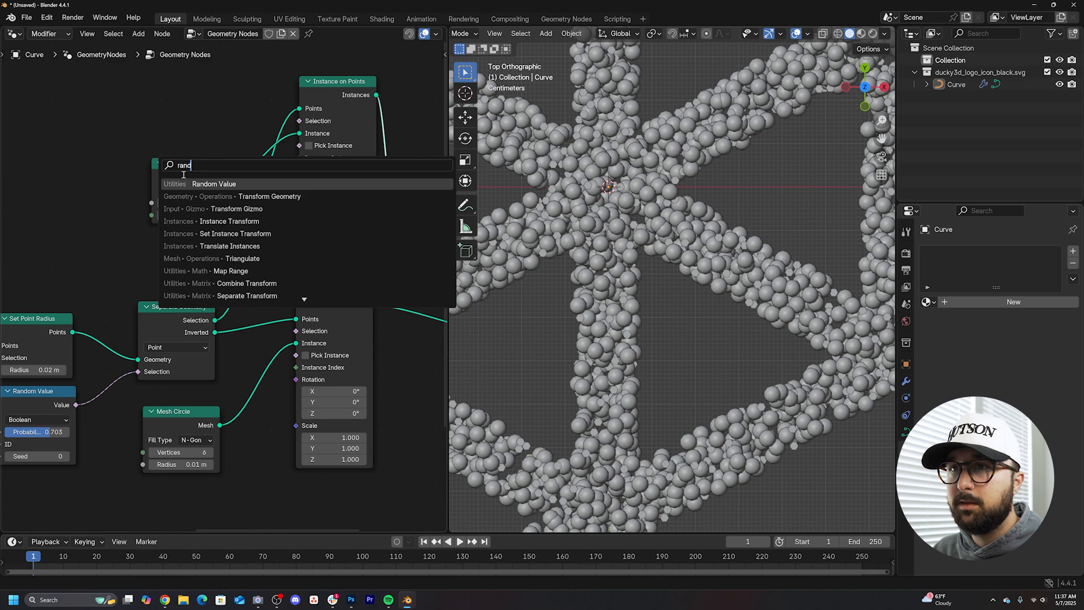
key(Return)
click(97, 170)
drag(136, 146, 303, 218)
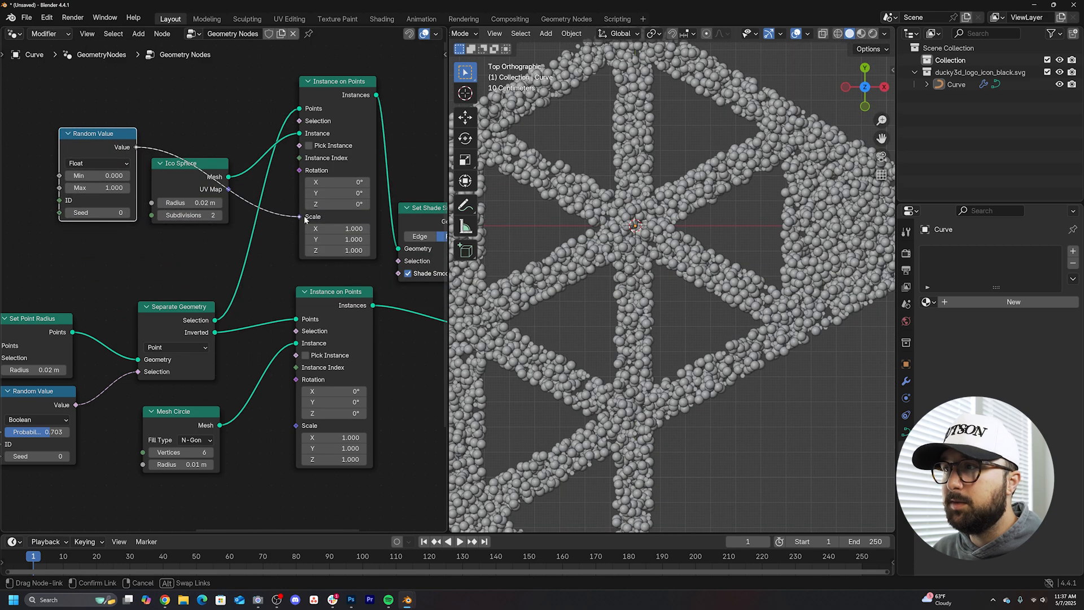
click(304, 219)
scroll(594, 211, up, 3)
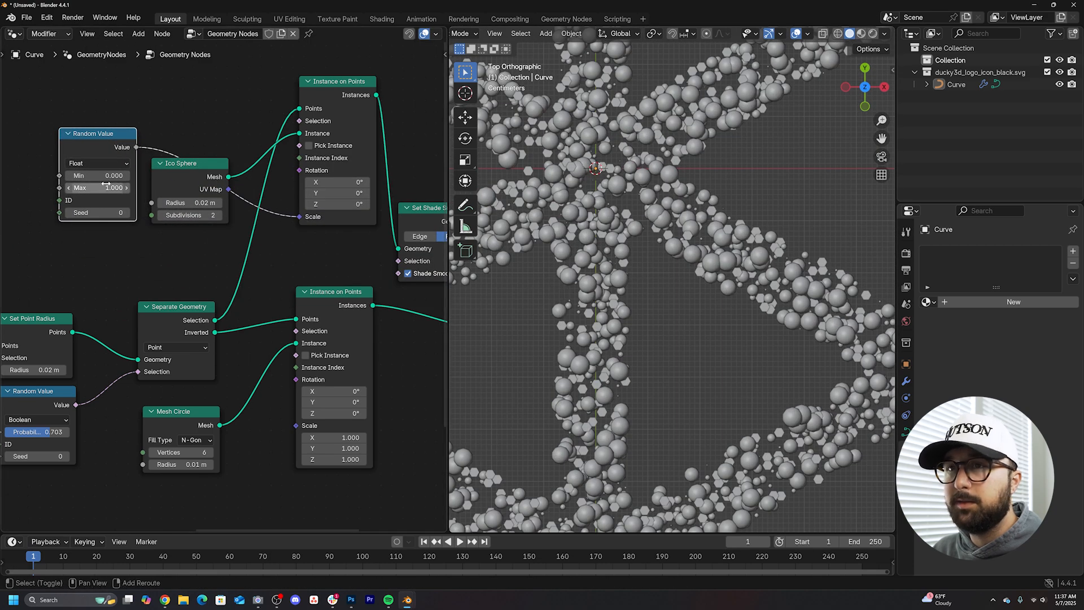
mouse_move(101, 175)
mouse_down()
mouse_move(123, 188)
mouse_move(112, 175)
mouse_up()
key(Escape)
scroll(605, 289, down, 4)
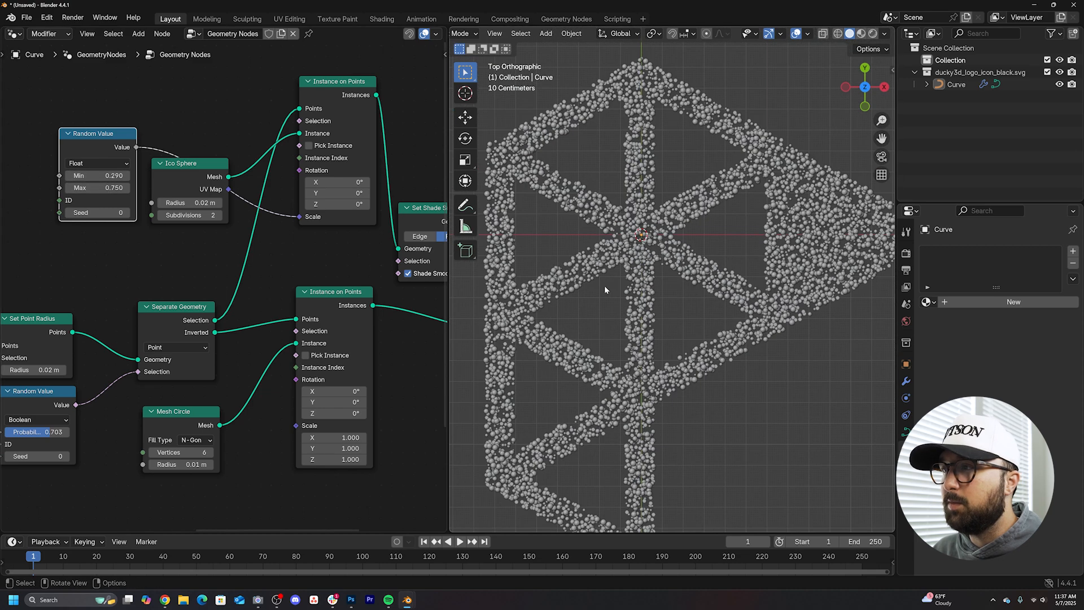
scroll(605, 290, down, 2)
scroll(605, 290, up, 5)
shift+middle_drag(604, 290, 584, 254)
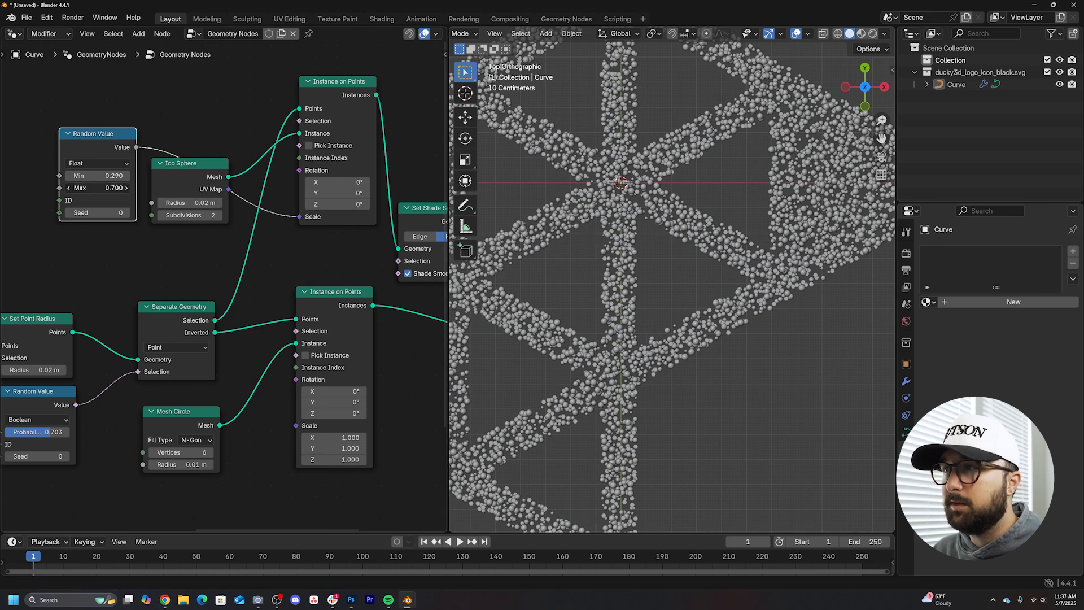
drag(114, 188, 110, 186)
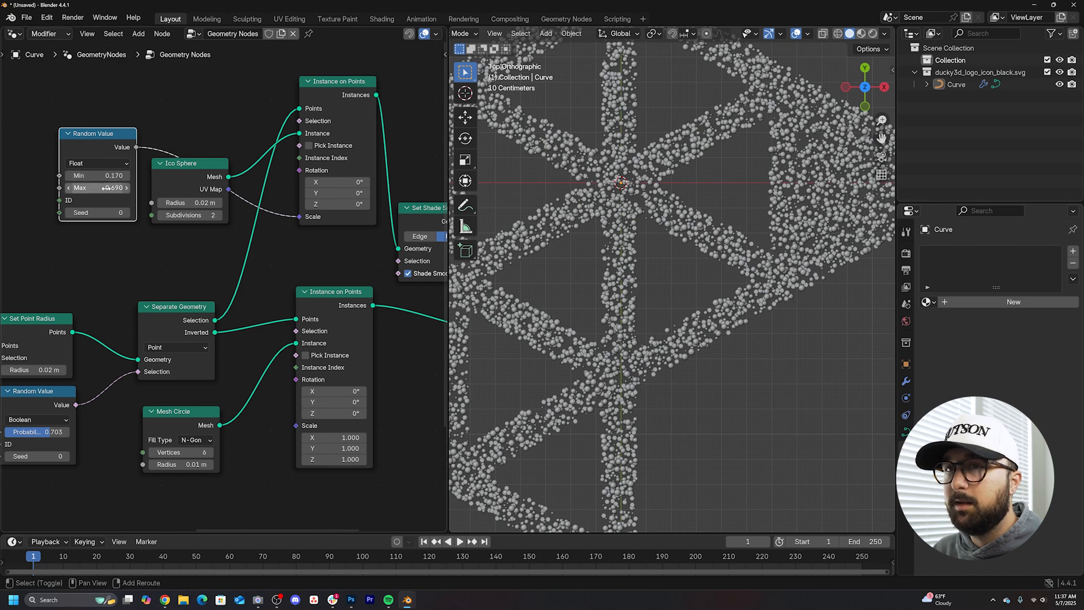
middle_drag(68, 220, 288, 273)
scroll(288, 274, down, 3)
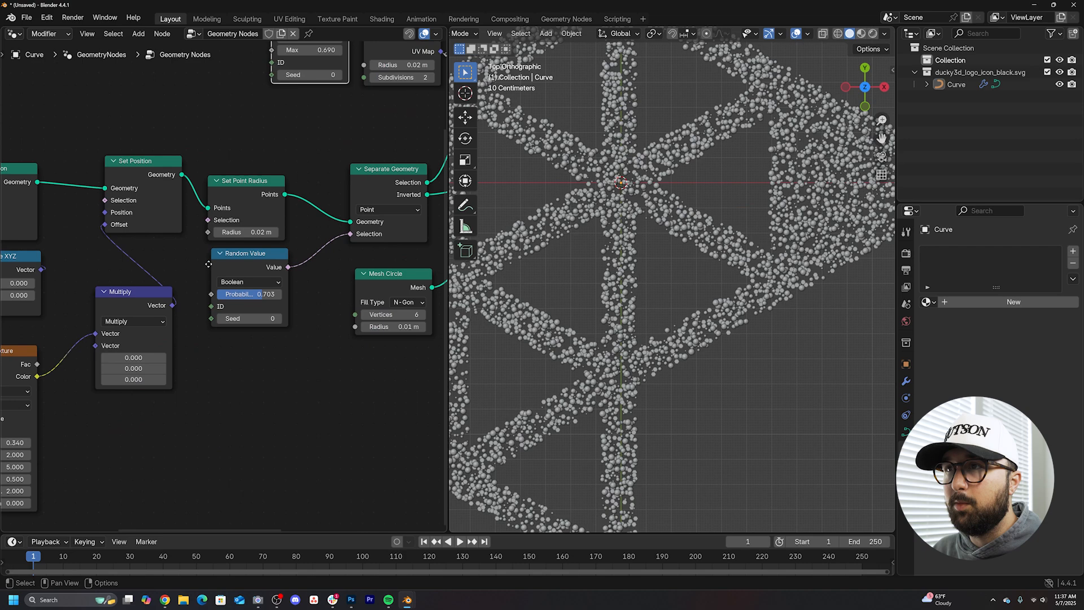
Rotate the hexagon instances with a copied Random Value ranging about -50.8 to 30.5
drag(282, 92, 339, 398)
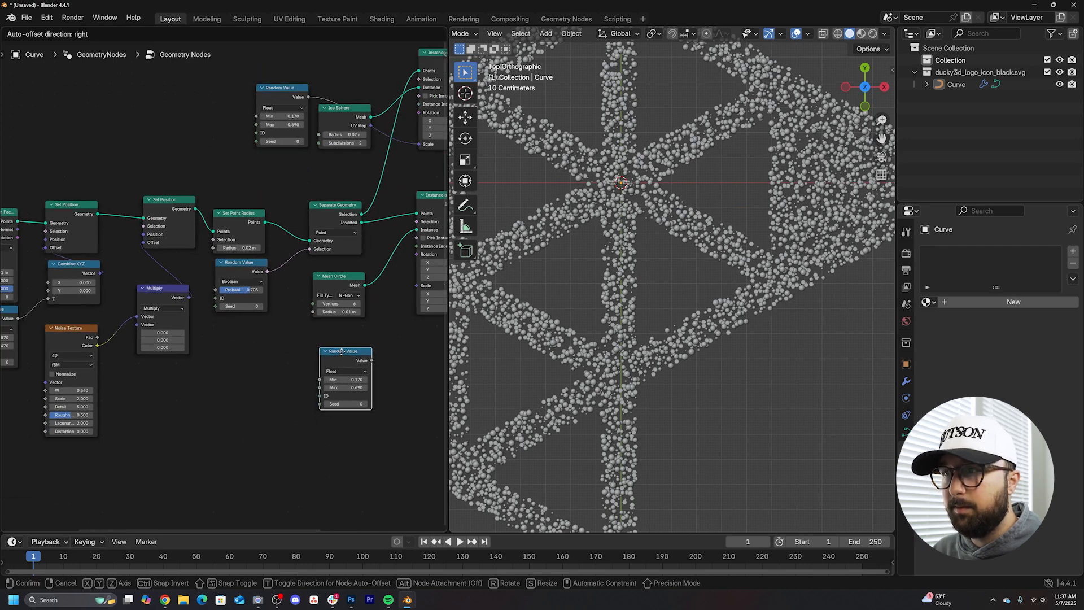
scroll(338, 398, up, 3)
middle_drag(253, 331, 210, 331)
scroll(563, 274, up, 4)
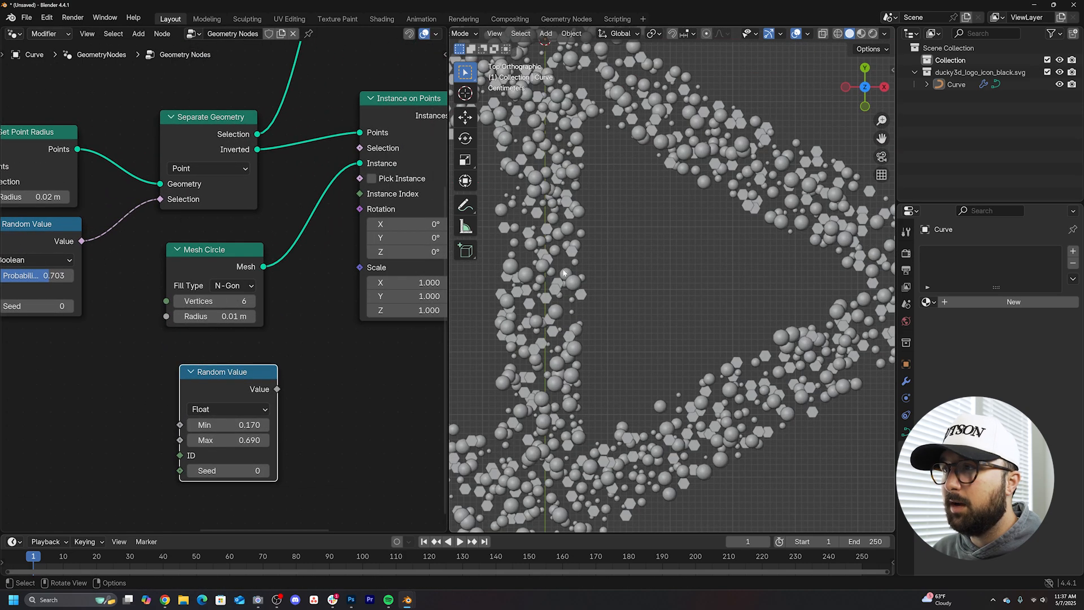
drag(275, 389, 359, 209)
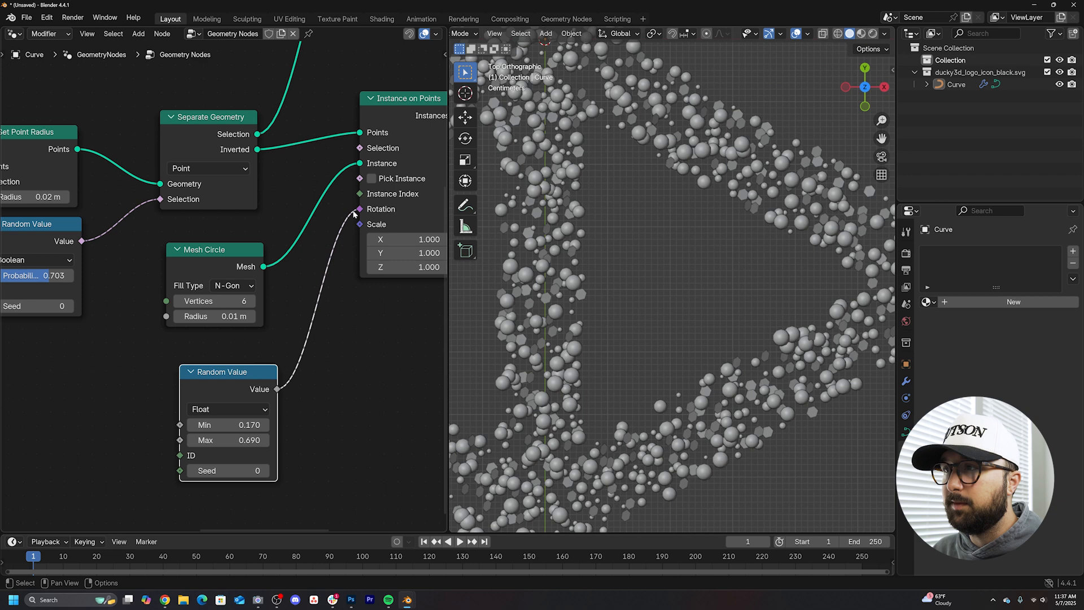
drag(234, 440, 338, 440)
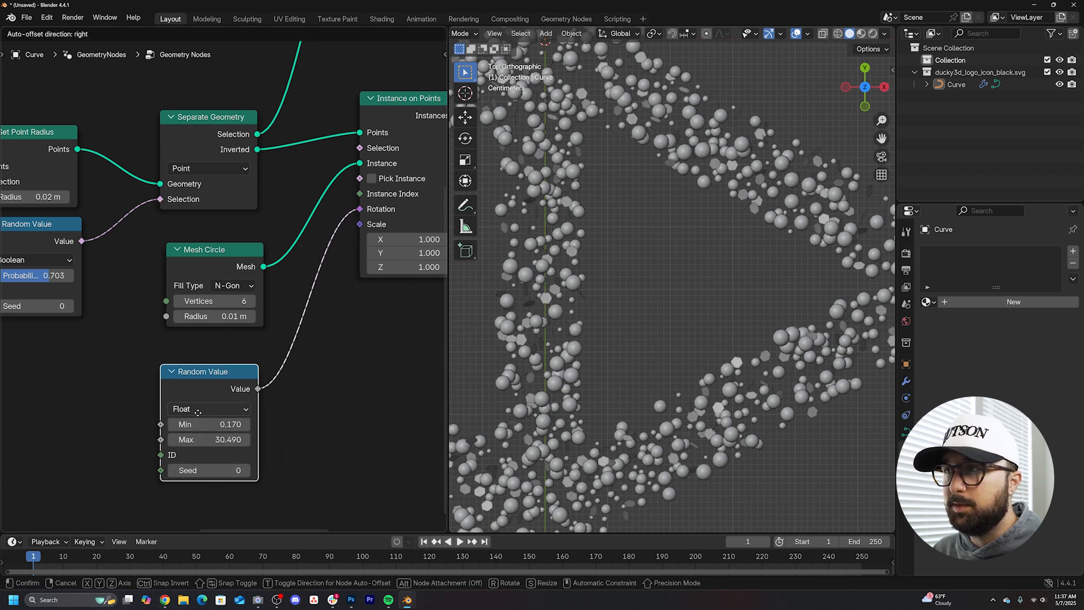
drag(237, 425, 188, 425)
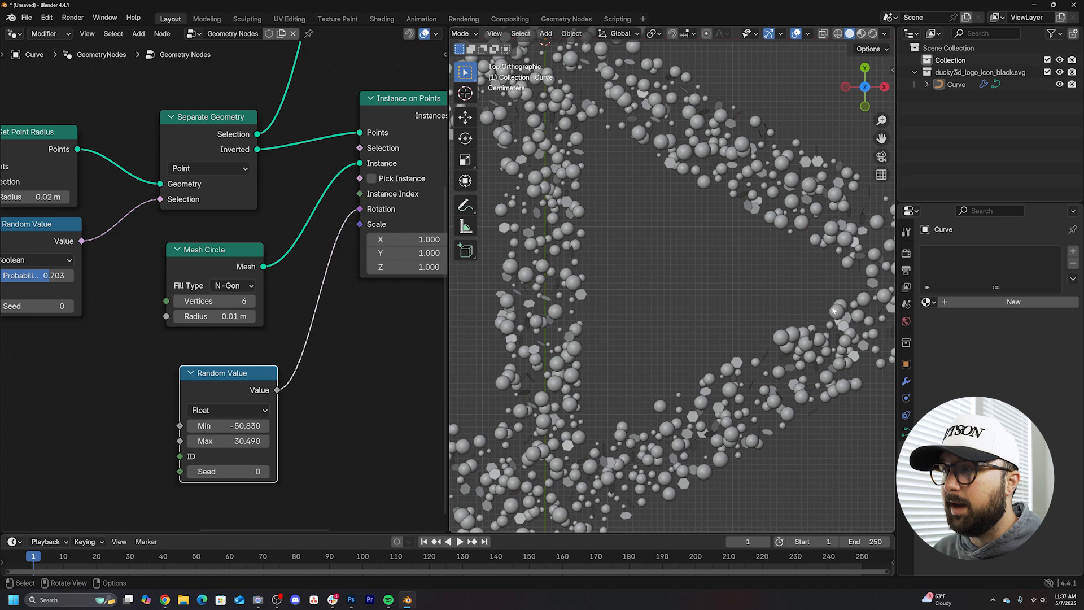
scroll(643, 392, down, 4)
scroll(641, 393, down, 2)
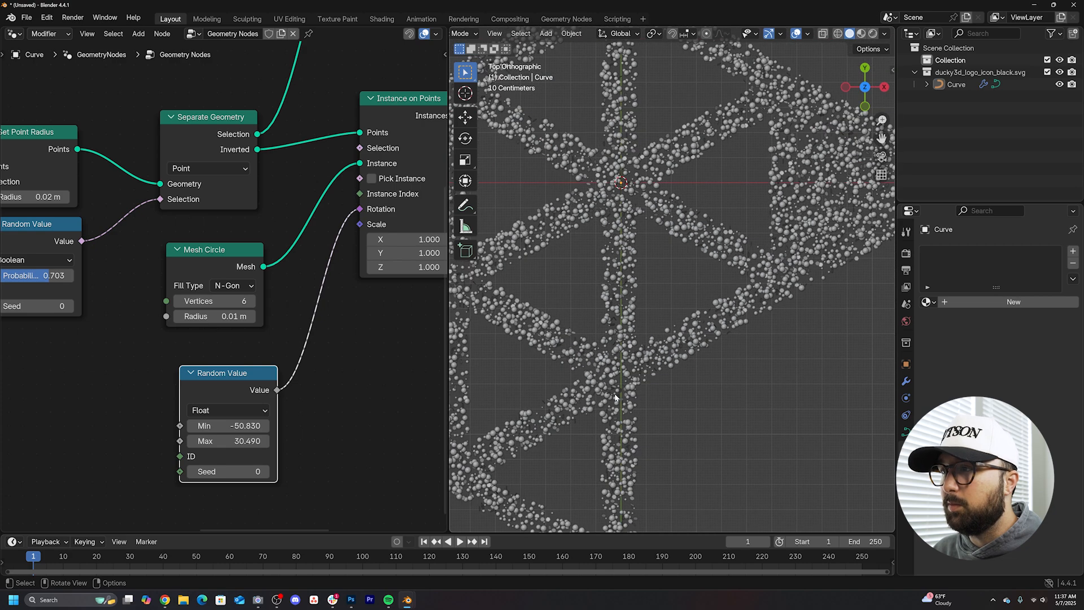
scroll(616, 398, up, 5)
Shrink the hexagon instances to 0.7 scale
middle_drag(327, 344, 244, 382)
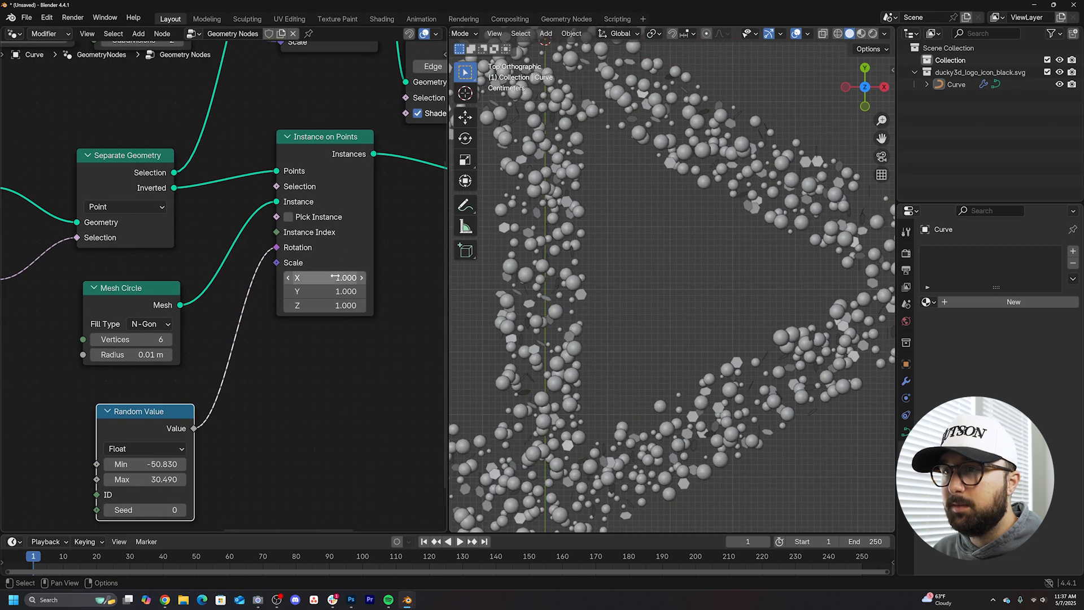
drag(345, 278, 336, 305)
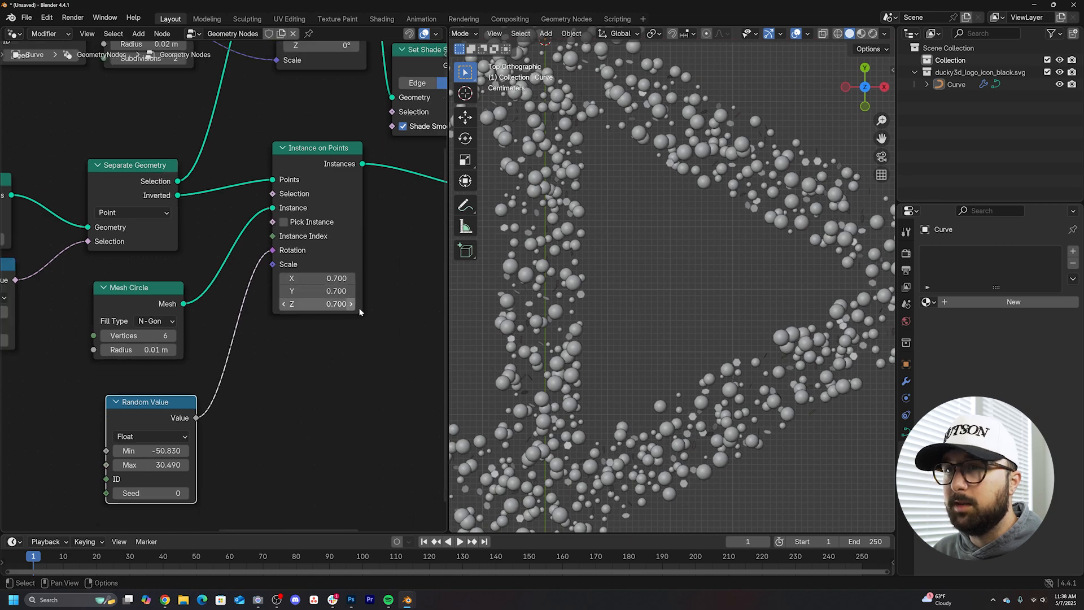
scroll(254, 296, down, 3)
Raise the Density Max to 20000 and lower the maximum sphere size to 0.54
shift+middle_drag(170, 254, 297, 297)
scroll(712, 307, down, 3)
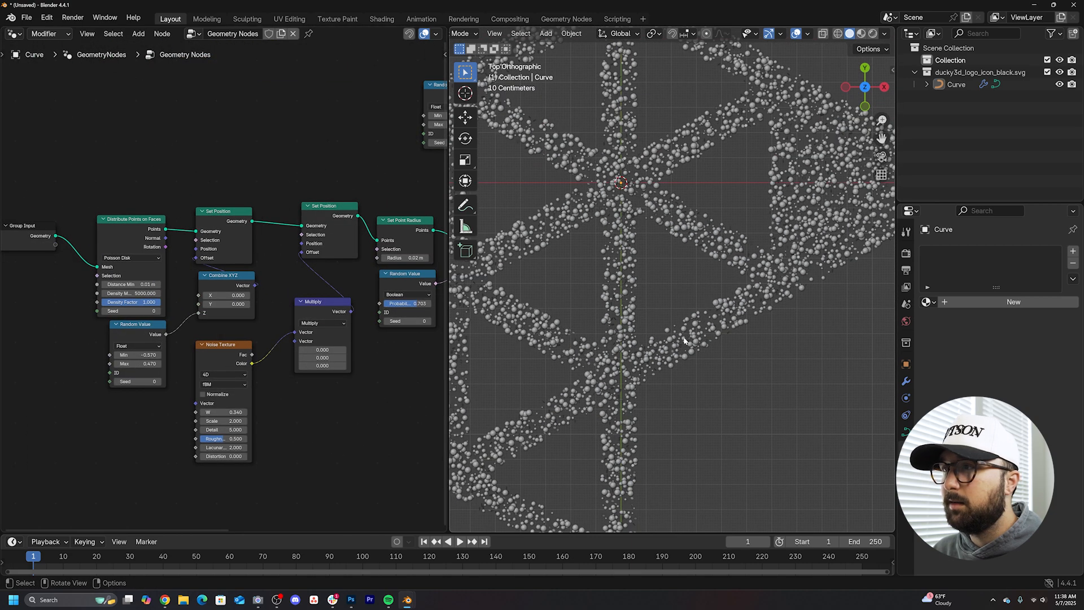
scroll(678, 296, down, 2)
scroll(593, 288, up, 3)
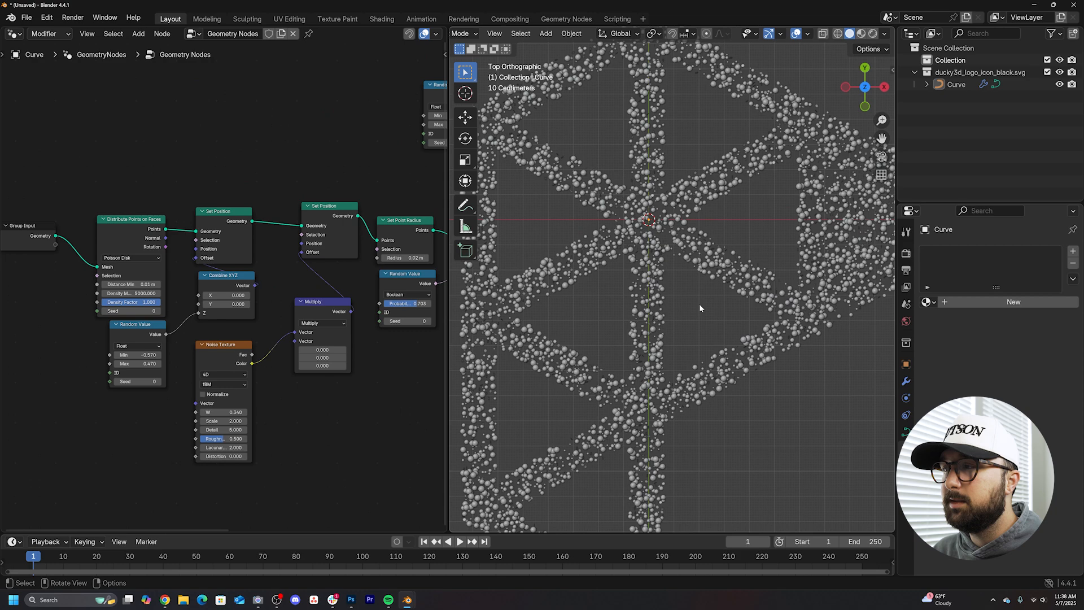
scroll(698, 309, down, 3)
scroll(698, 306, up, 2)
scroll(169, 271, up, 4)
double_click(326, 292)
text(20000)
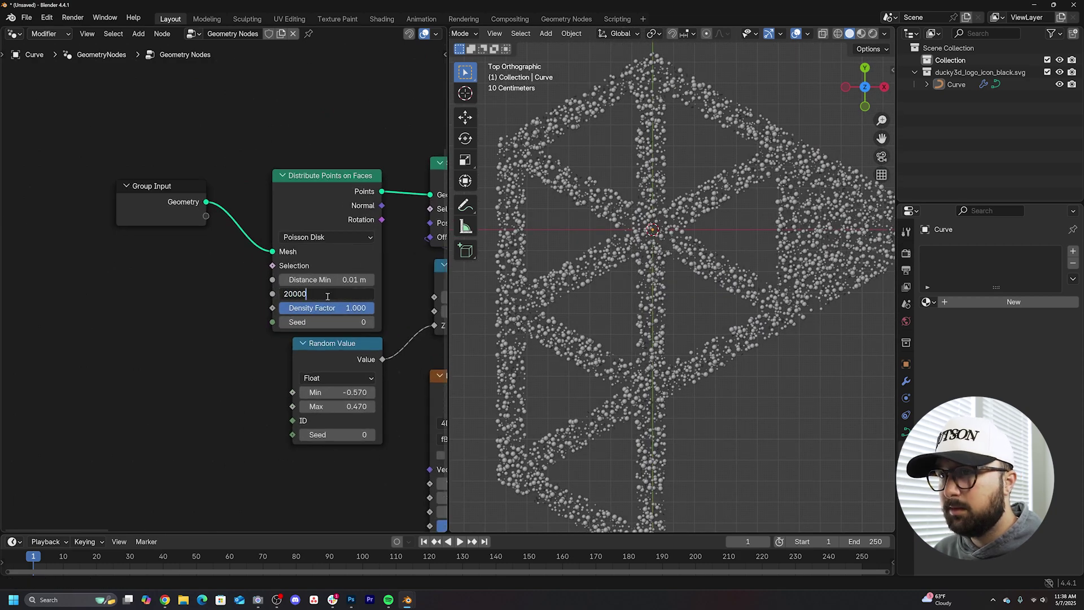
key(Return)
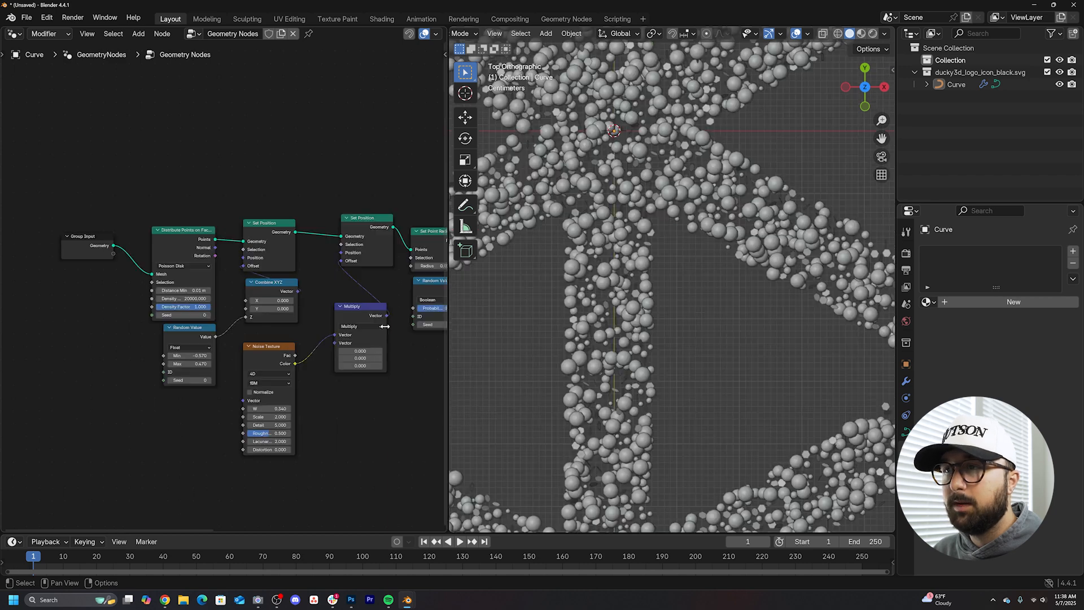
scroll(254, 254, up, 4)
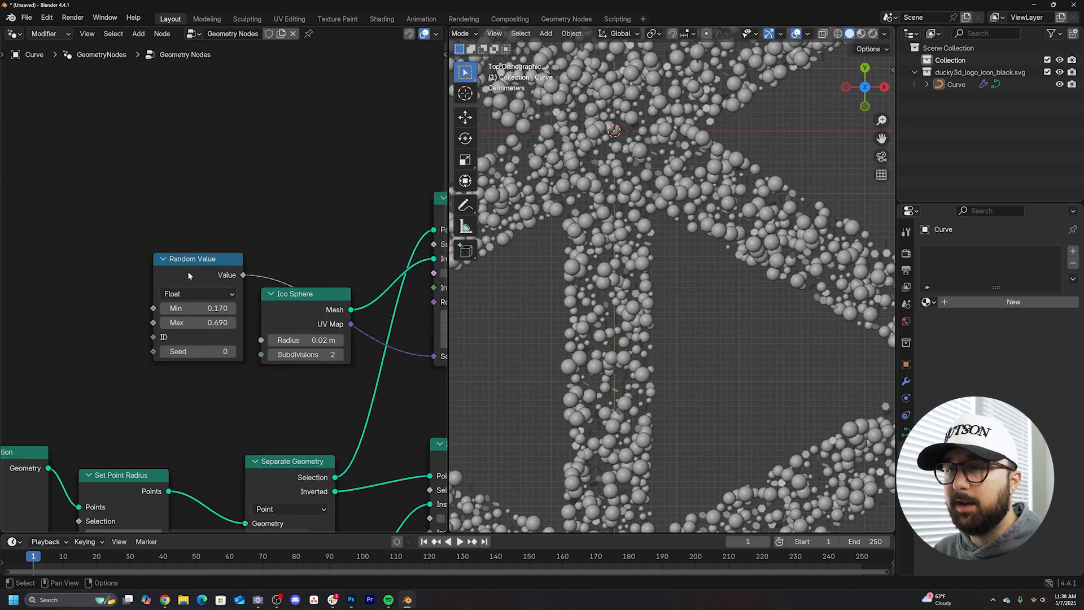
mouse_move(217, 323)
mouse_down()
mouse_move(166, 323)
mouse_move(207, 308)
mouse_up()
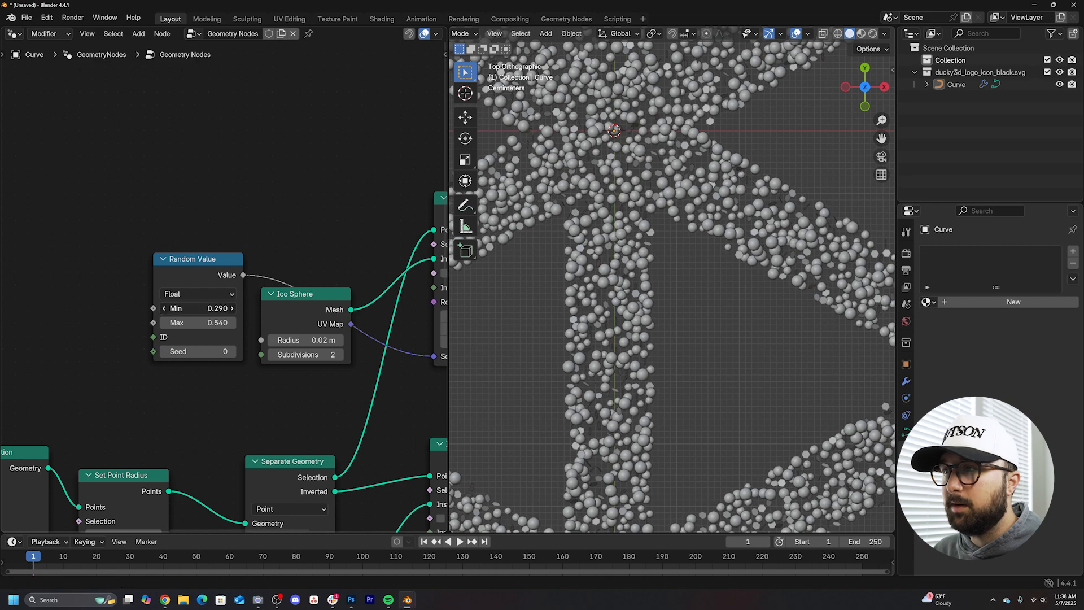
scroll(531, 337, down, 3)
scroll(658, 337, down, 3)
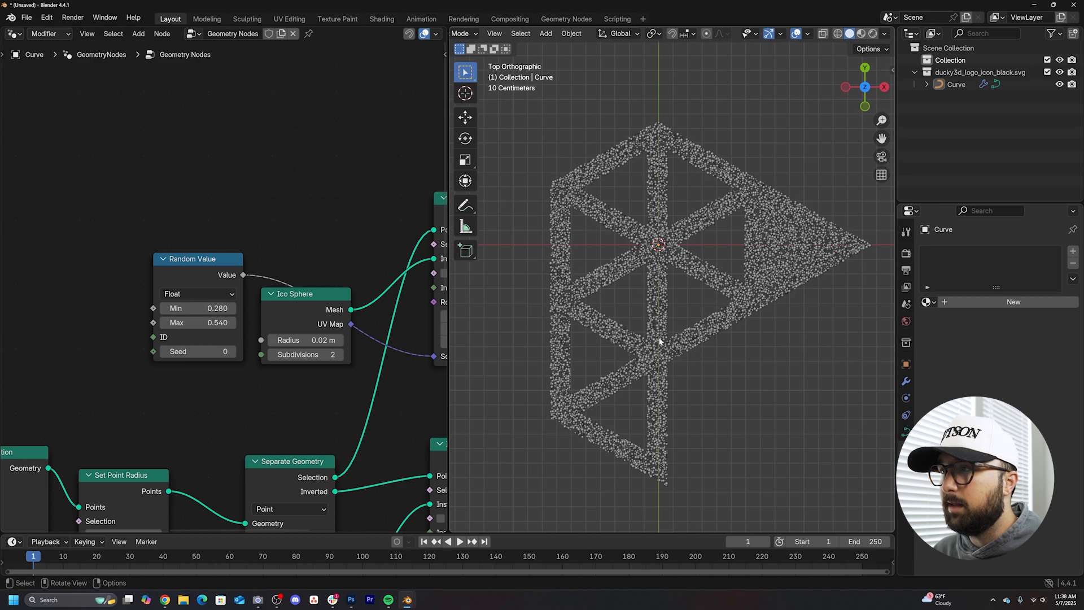
scroll(660, 338, up, 1)
Orbit the logo in perspective, then return to the top orthographic view
middle_drag(667, 379, 643, 338)
key(grave)
click(593, 161)
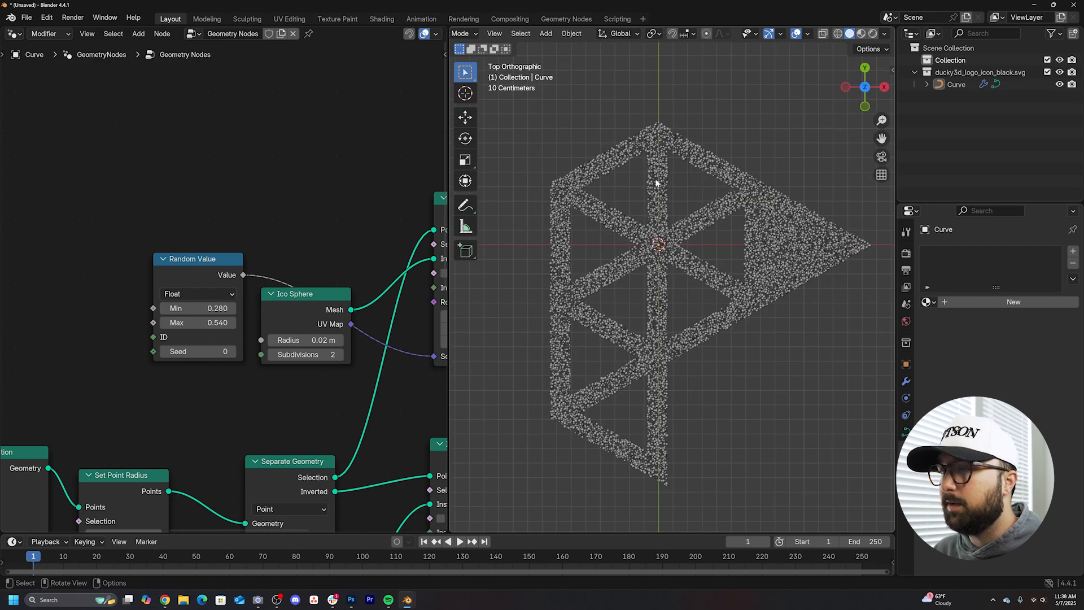
scroll(275, 439, down, 3)
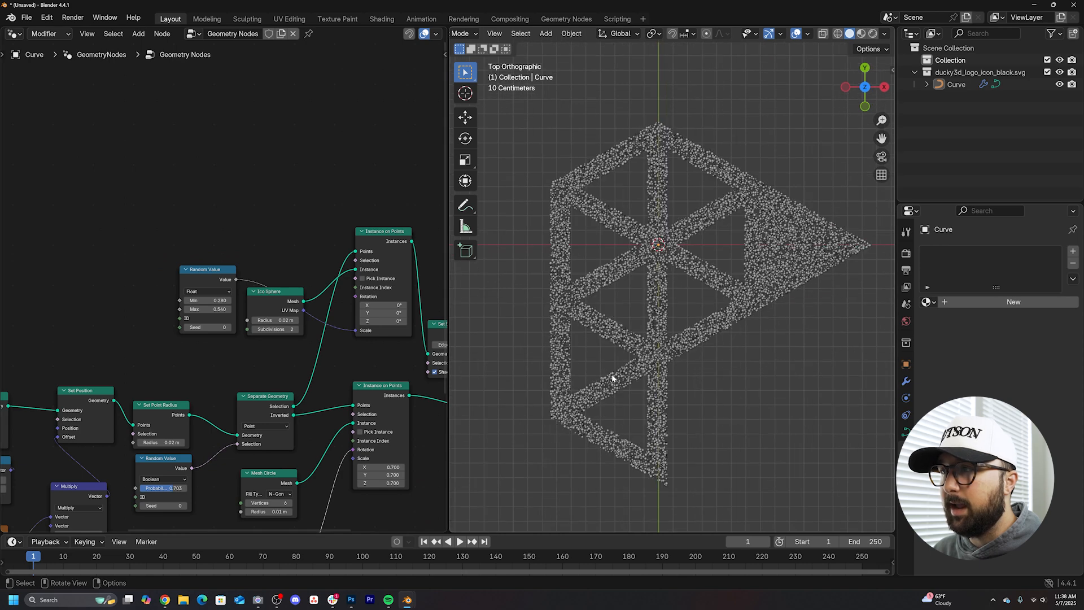
scroll(596, 370, up, 2)
Switch the viewport to Rendered shading and bring the Join Geometry end into view
shift+middle_drag(626, 356, 609, 331)
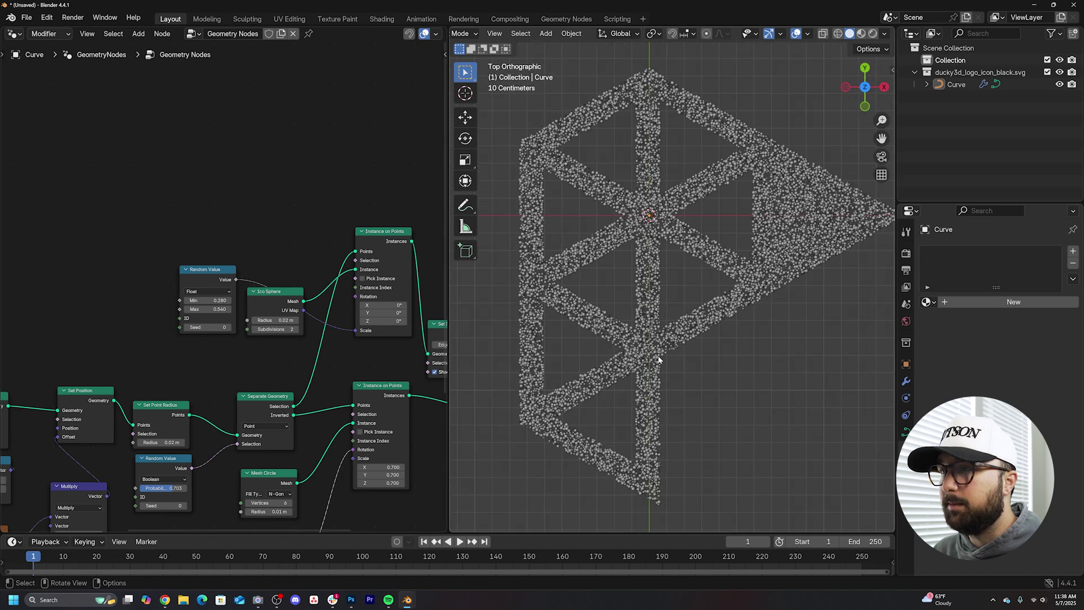
click(872, 33)
middle_drag(398, 423, 160, 394)
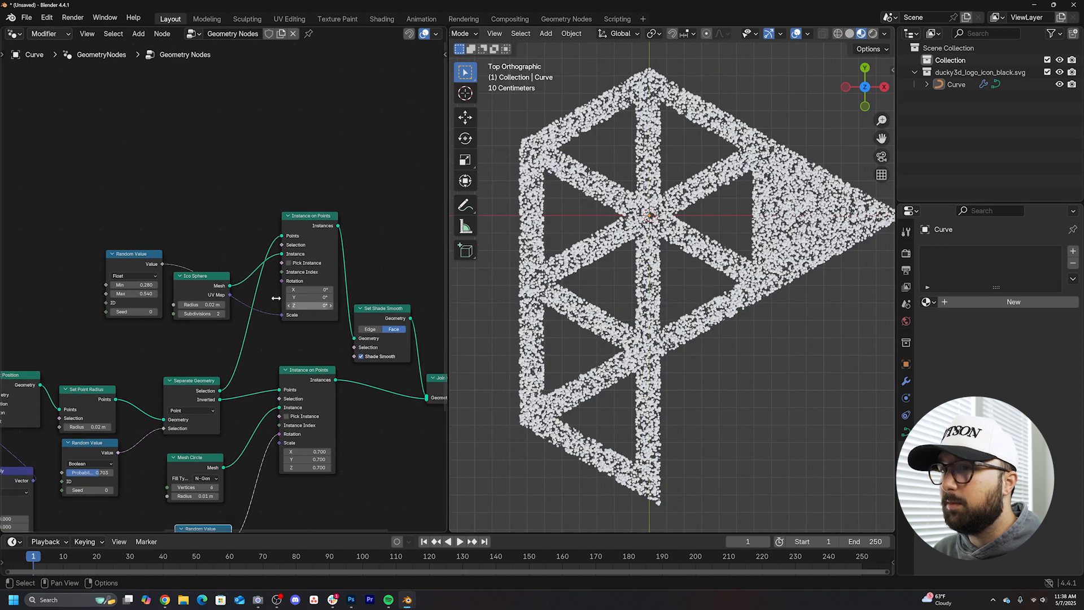
middle_drag(300, 402, 225, 385)
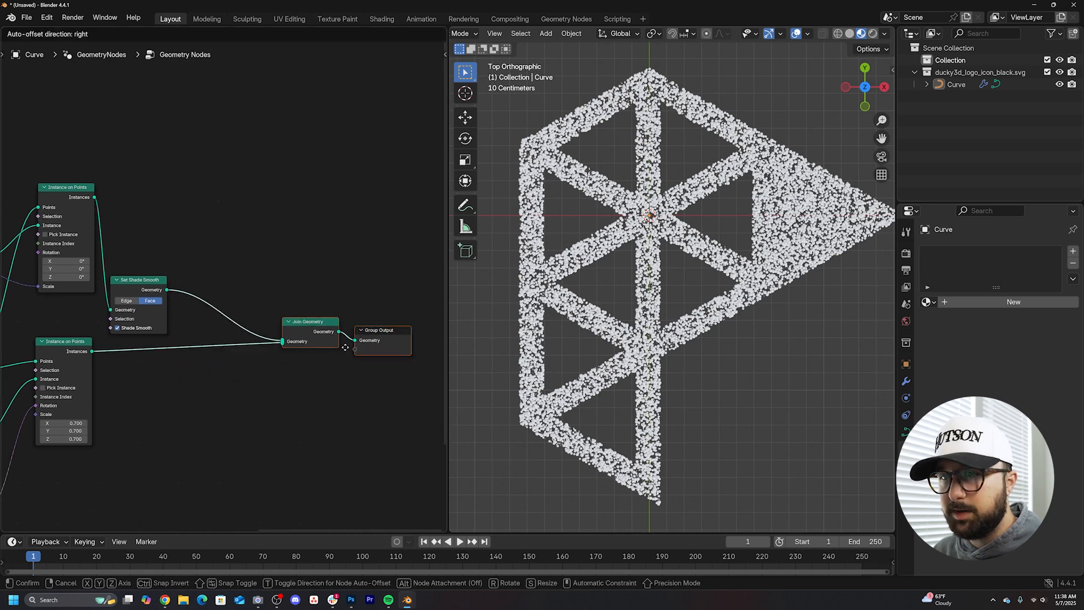
Insert Set Material nodes on both the sphere and hexagon branches before Join Geometry
key(shift+a)
click(291, 233)
text(set mat)
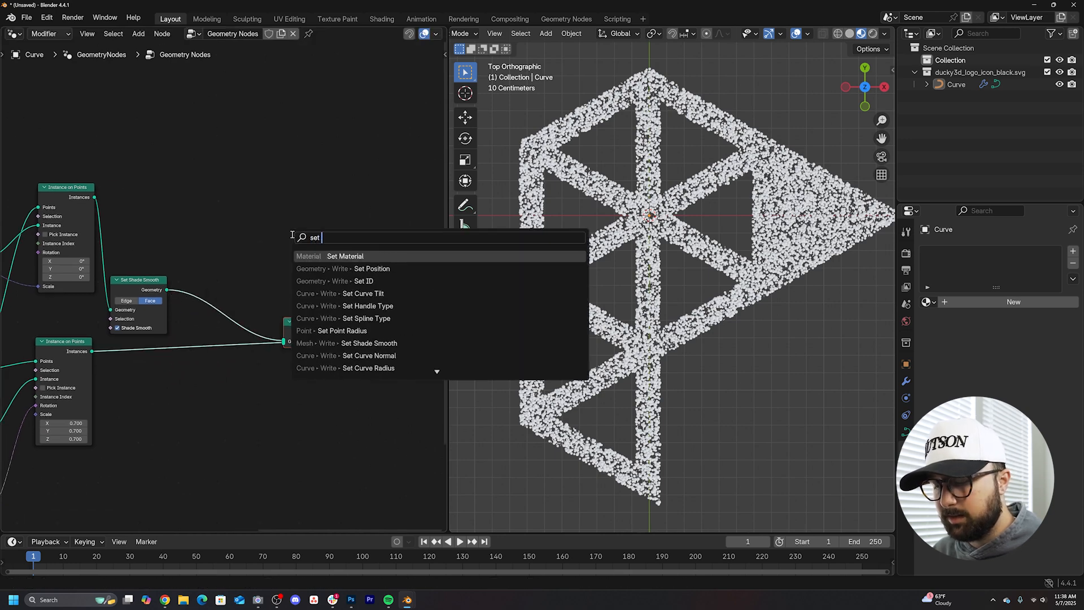
key(Return)
click(202, 271)
key(shift+d)
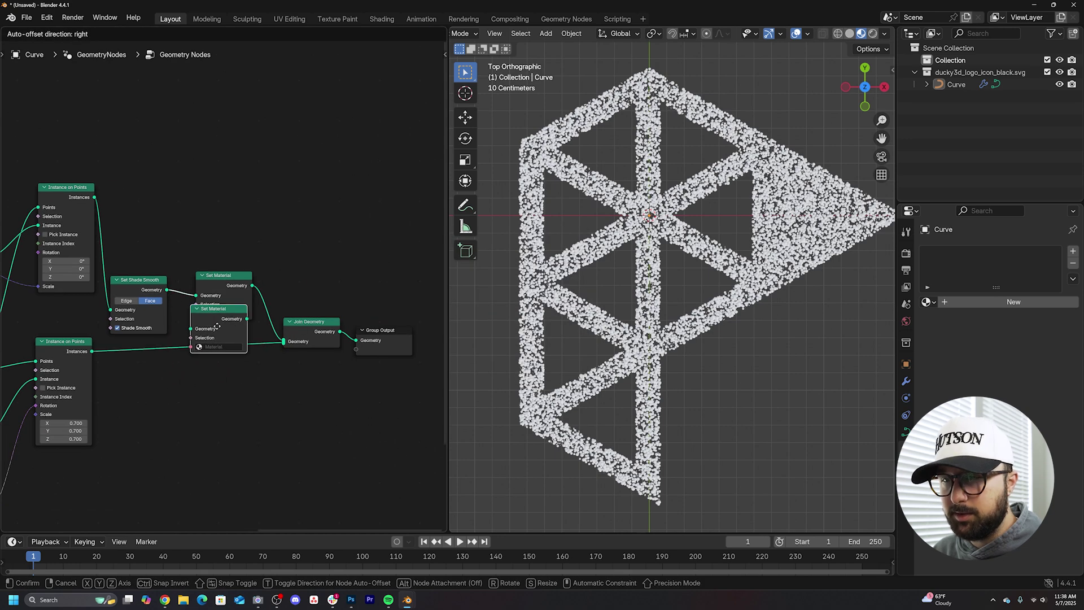
click(212, 339)
scroll(228, 362, up, 3)
scroll(227, 362, down, 3)
middle_drag(228, 363, 249, 360)
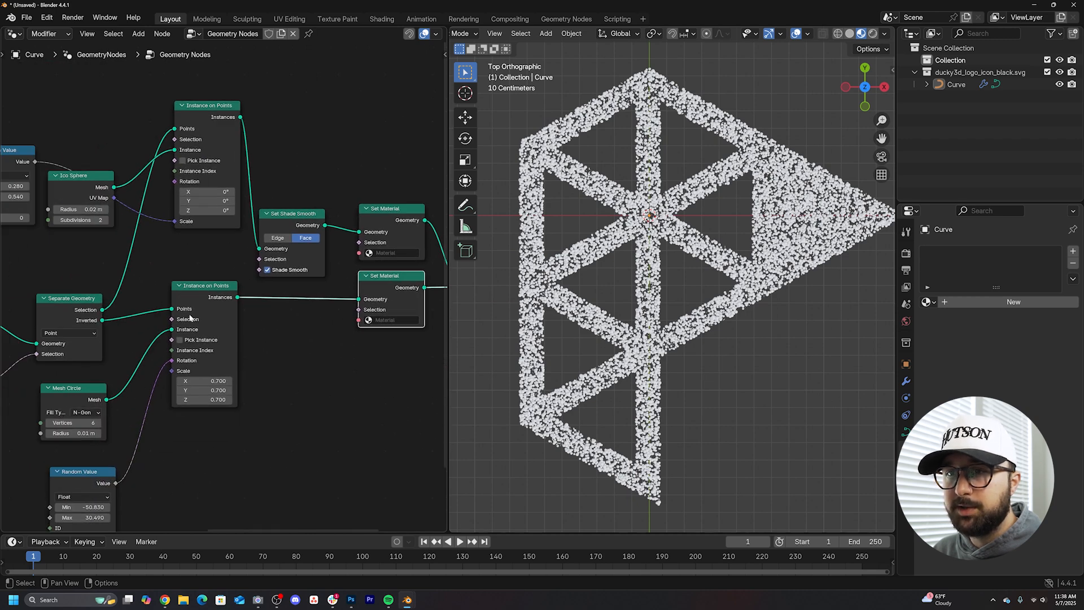
middle_drag(381, 340, 229, 339)
drag(226, 334, 242, 332)
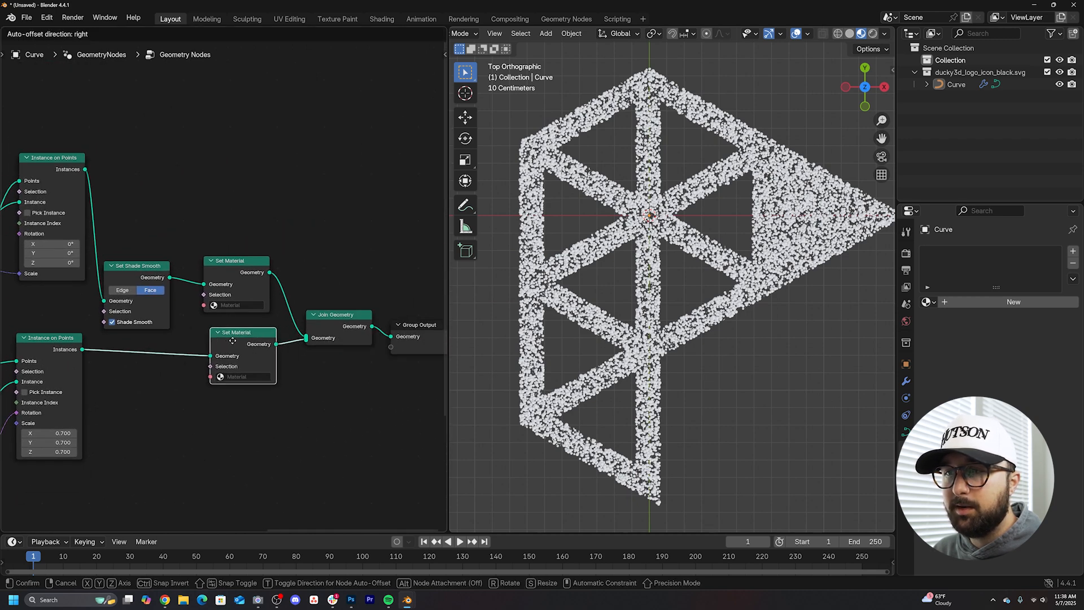
Make Material.001 red with Roughness 1 and assign it to the sphere branch
click(1010, 306)
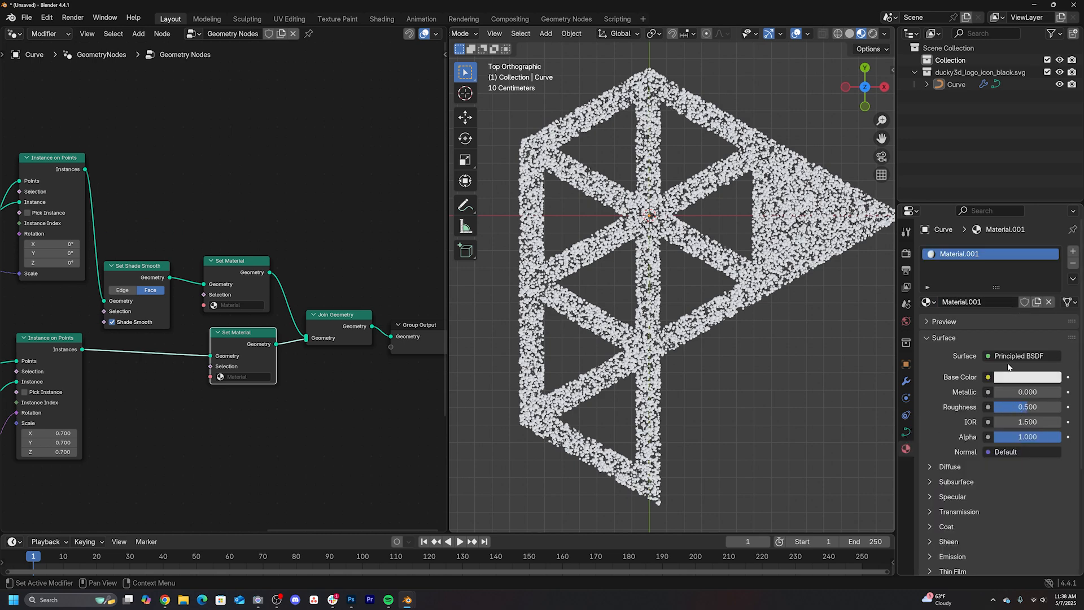
scroll(710, 334, up, 5)
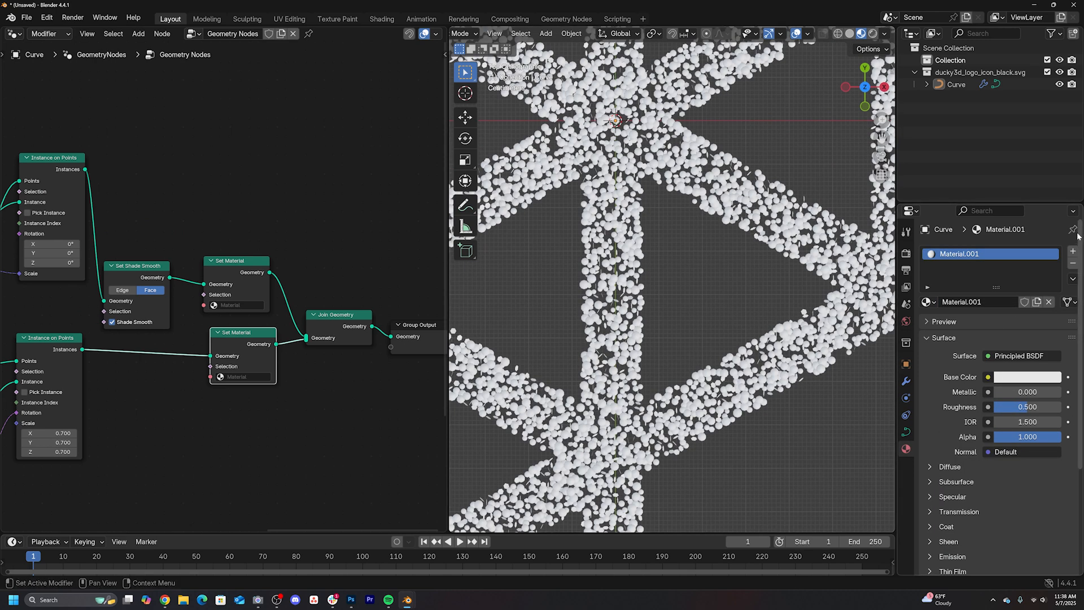
click(1075, 252)
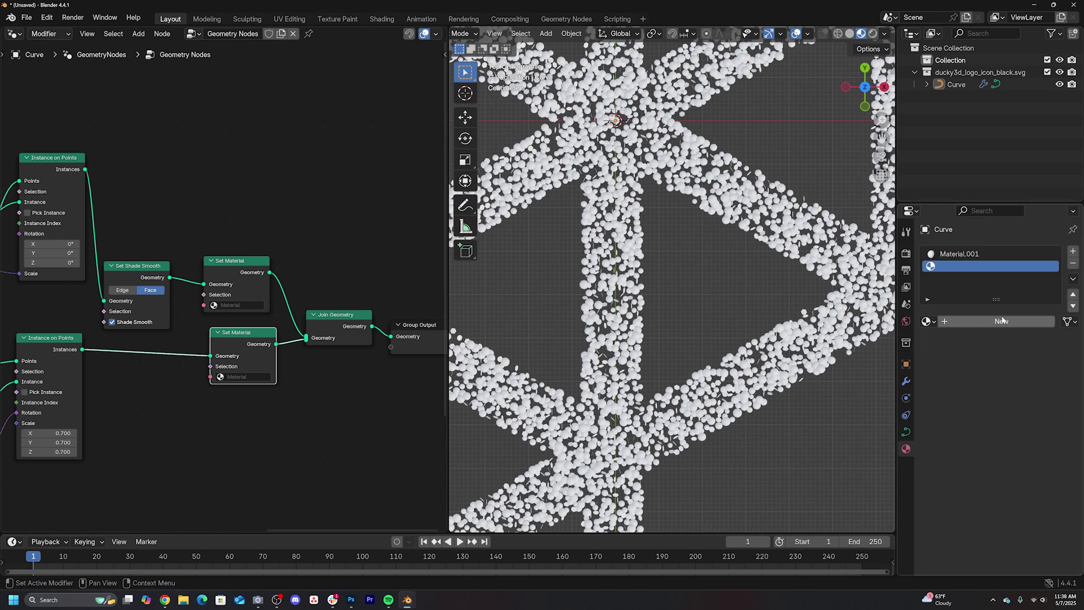
click(965, 256)
click(1025, 396)
drag(989, 245, 994, 288)
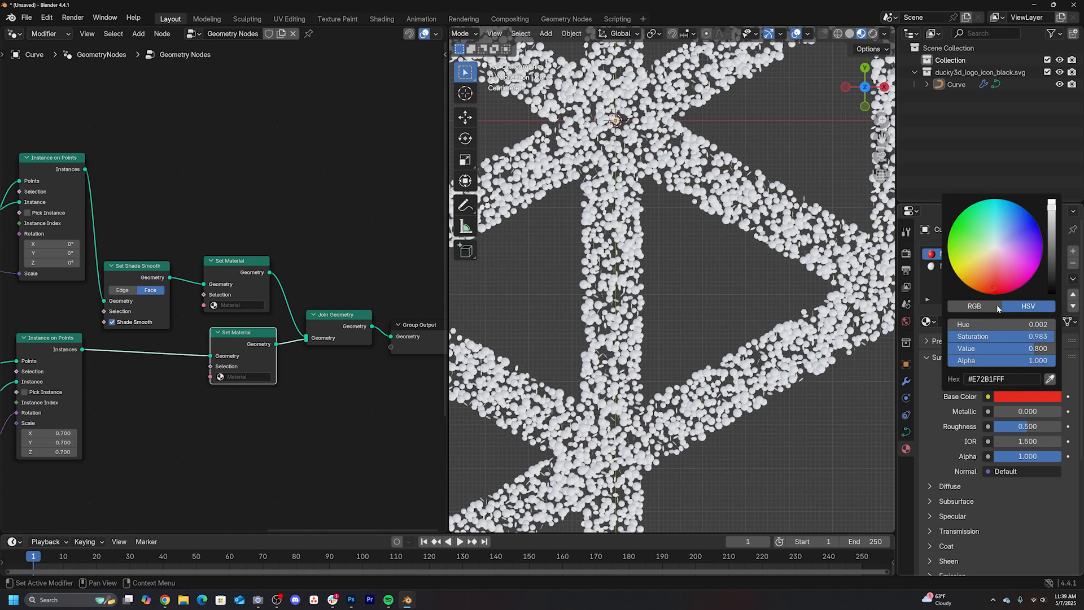
drag(1027, 426, 1066, 426)
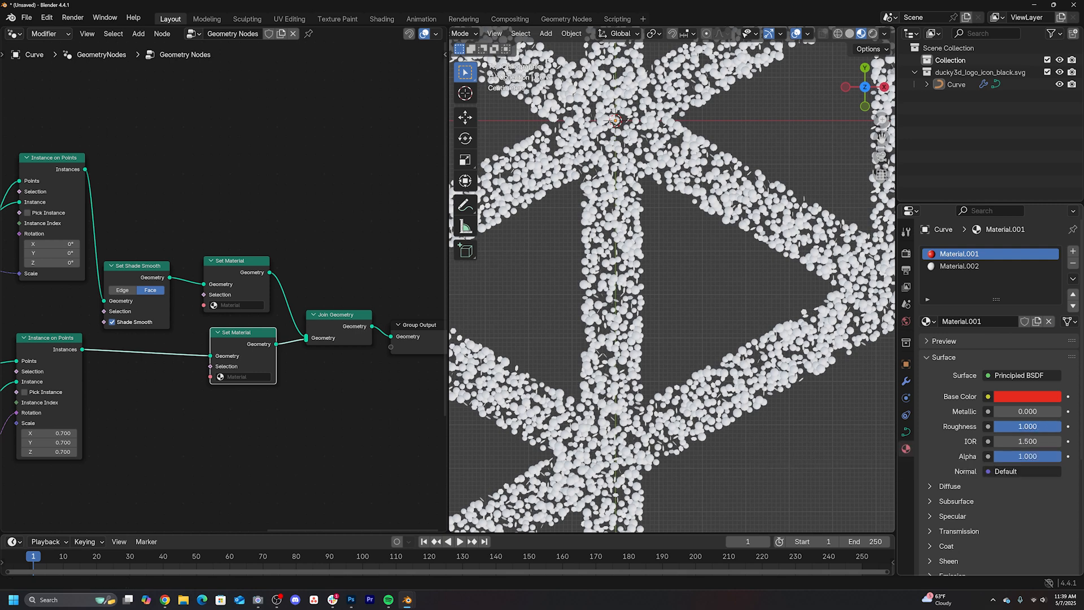
click(245, 315)
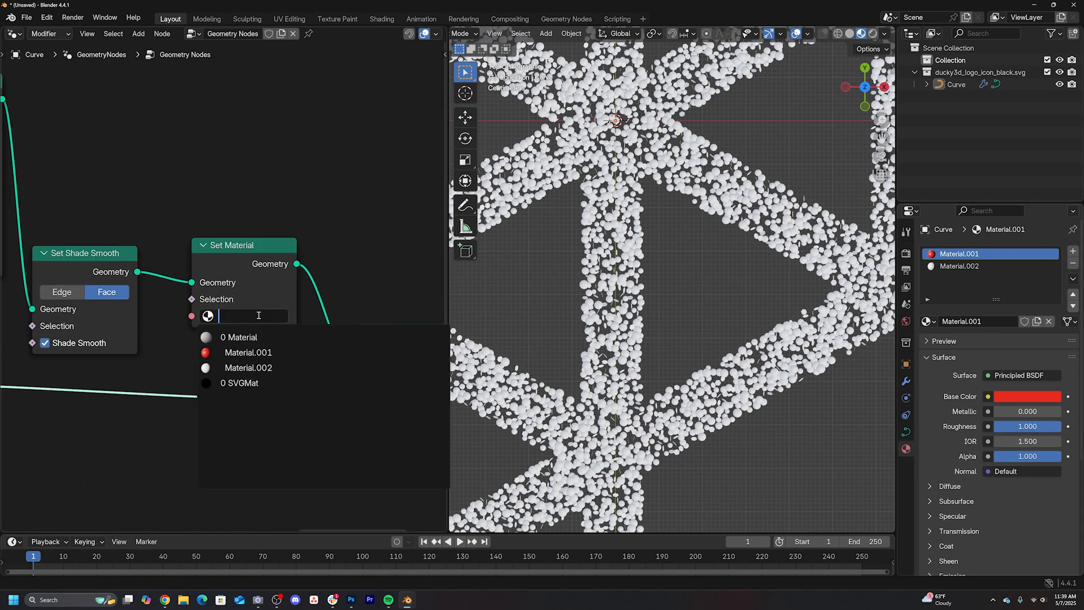
click(241, 348)
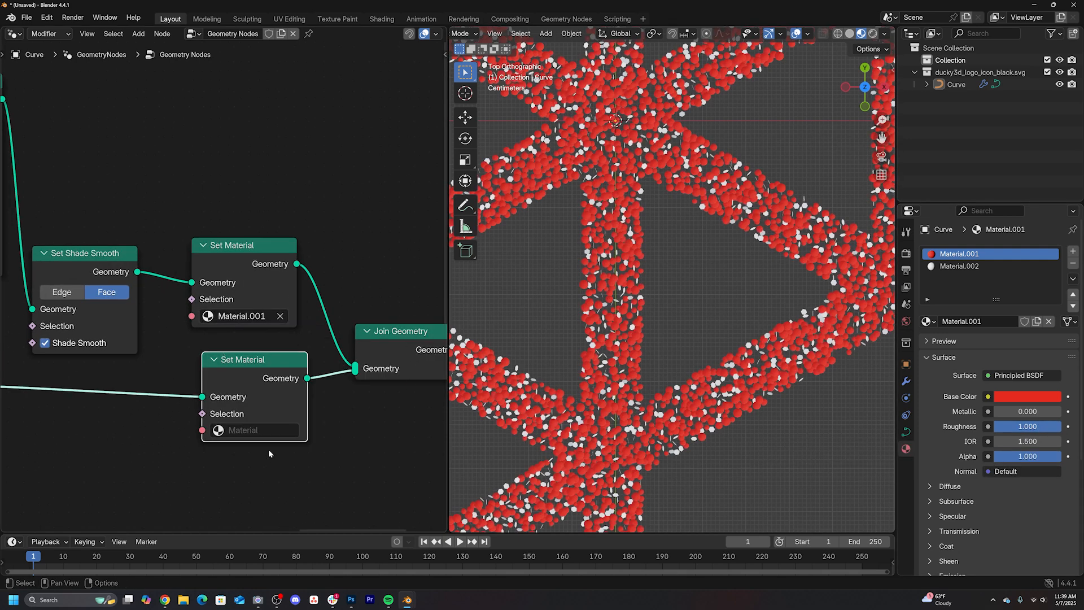
Make Material.002 orange with Metallic 1 and assign it to the hexagon branch
click(970, 267)
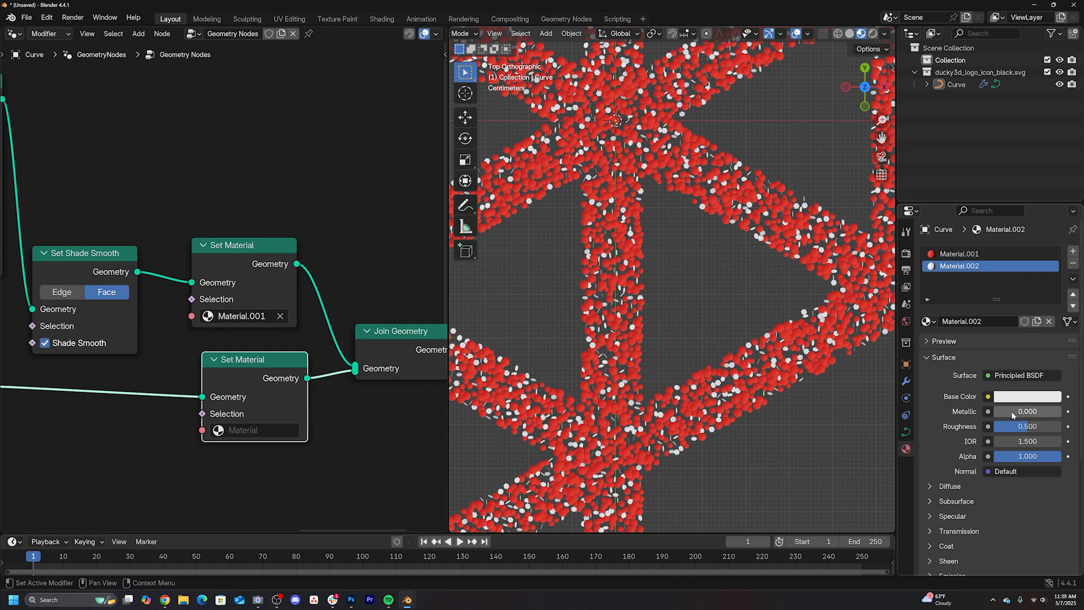
mouse_move(1027, 411)
mouse_down()
mouse_move(1067, 411)
mouse_move(1021, 426)
mouse_up()
click(1021, 396)
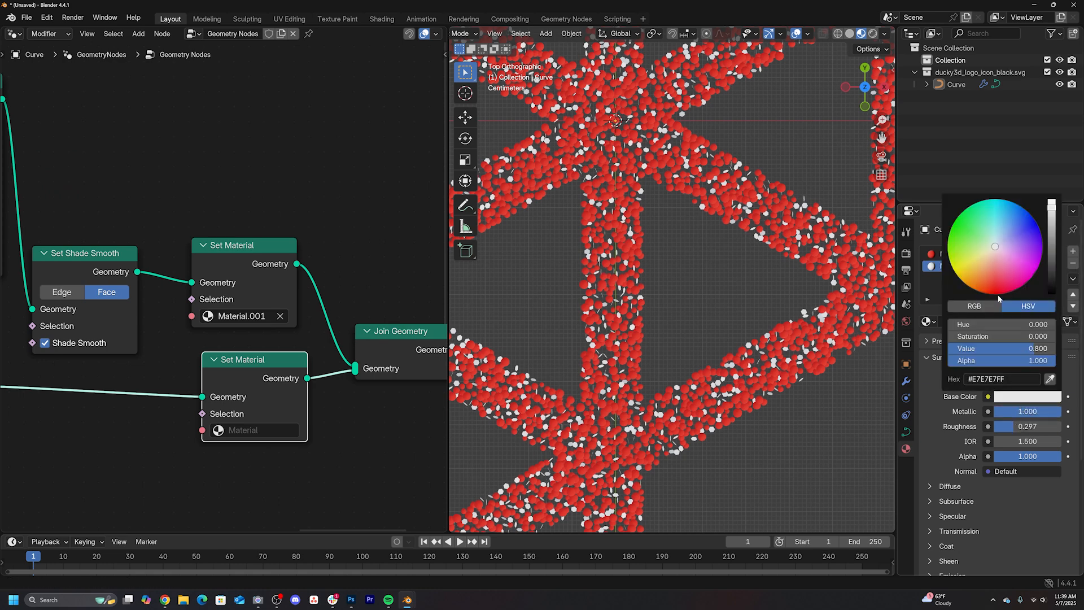
click(975, 272)
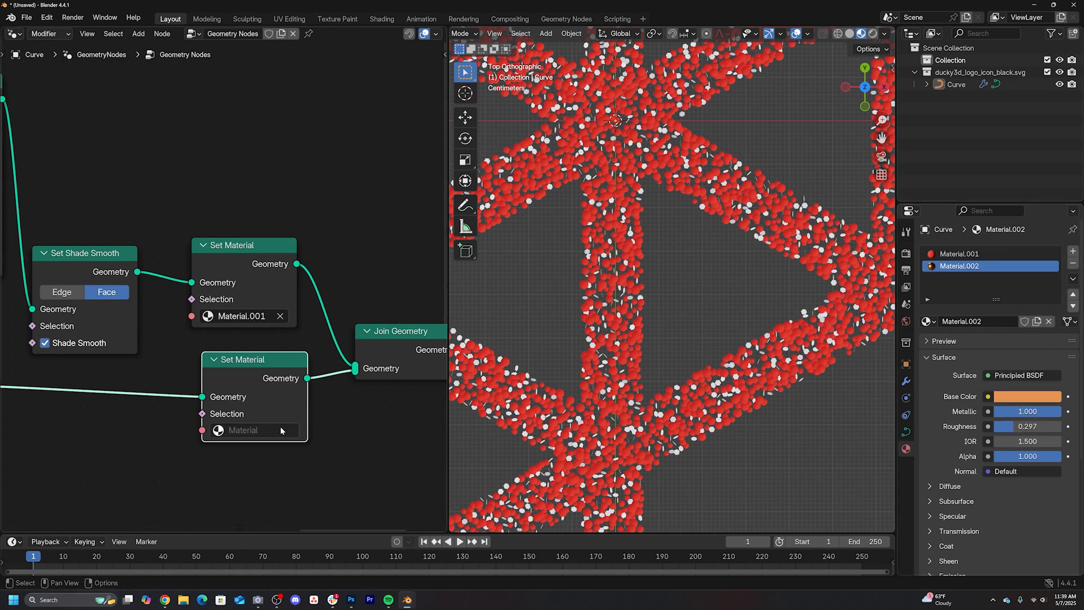
click(255, 431)
click(255, 296)
scroll(687, 346, up, 4)
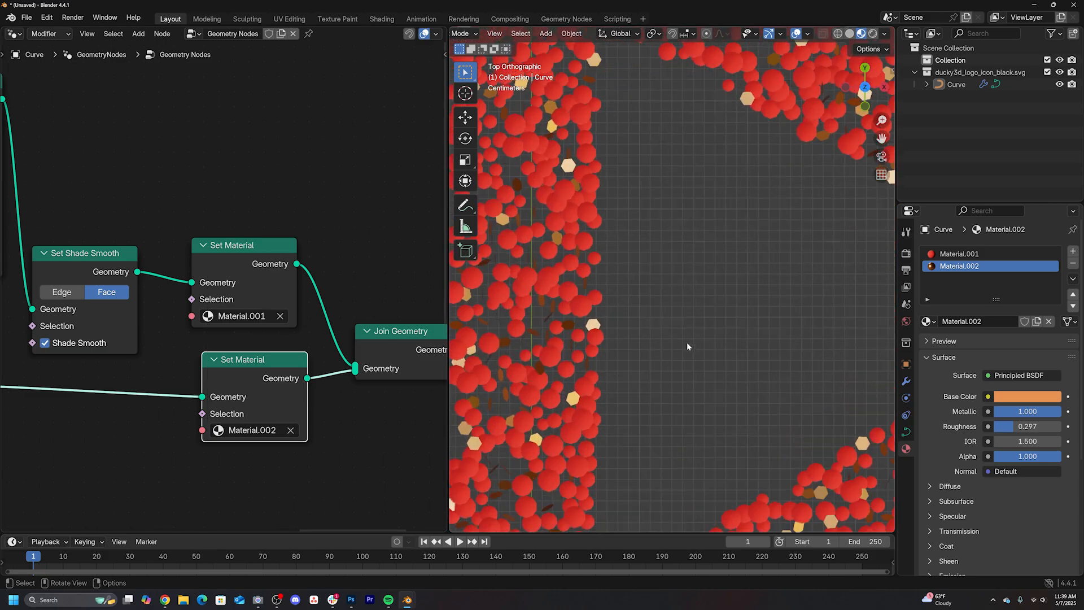
scroll(686, 342, down, 4)
mouse_move(686, 343)
middle_down()
mouse_move(652, 216)
mouse_move(672, 258)
middle_up()
key(grave)
click(659, 184)
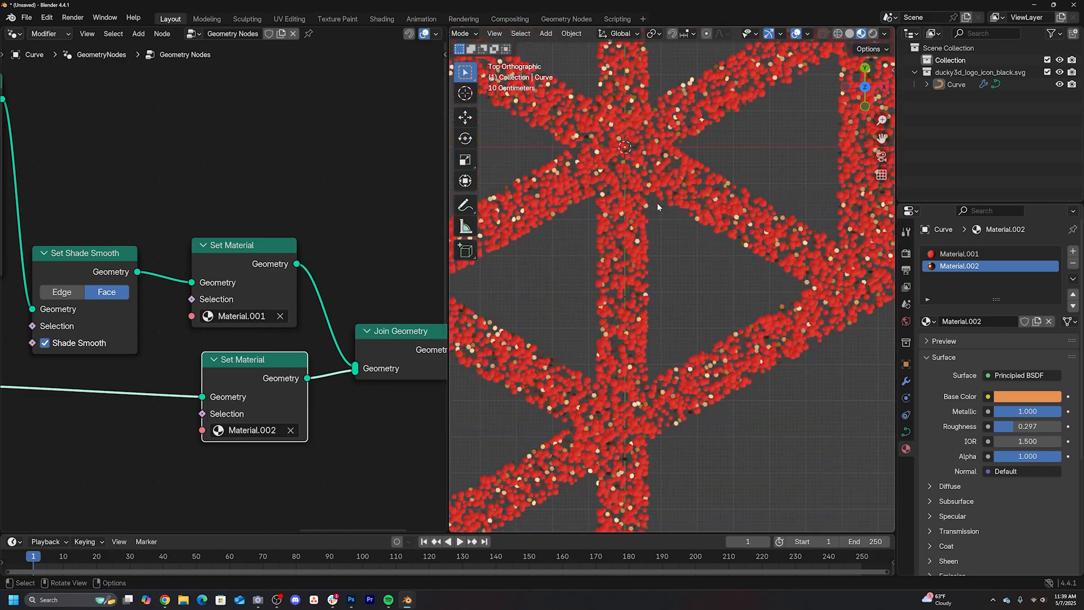
scroll(658, 207, down, 5)
scroll(658, 206, up, 2)
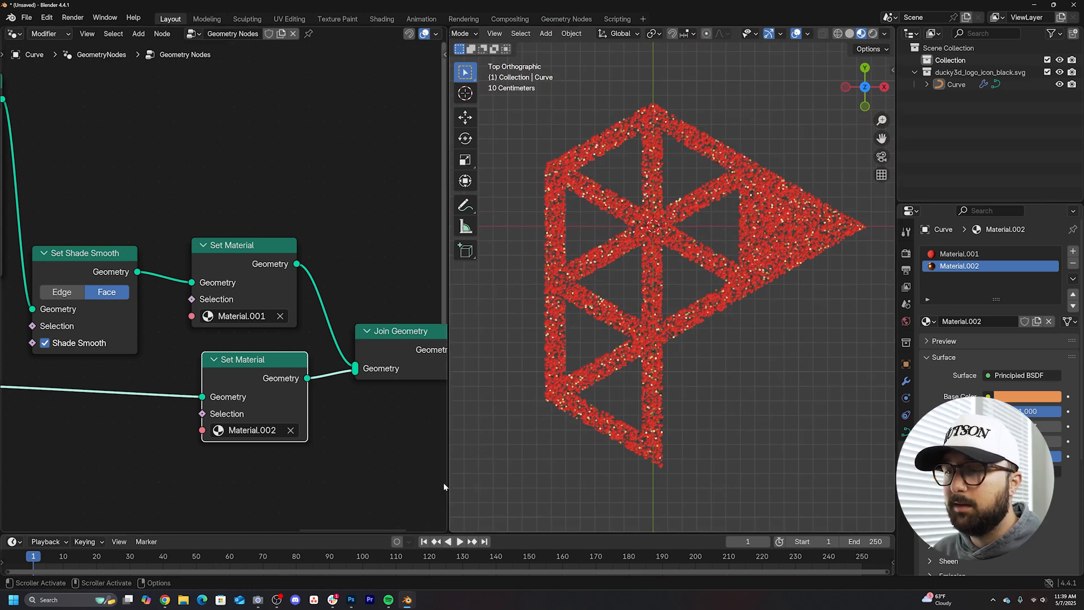
Widen the 3D viewport, add a camera to the scene and look through it
drag(445, 486, 31, 486)
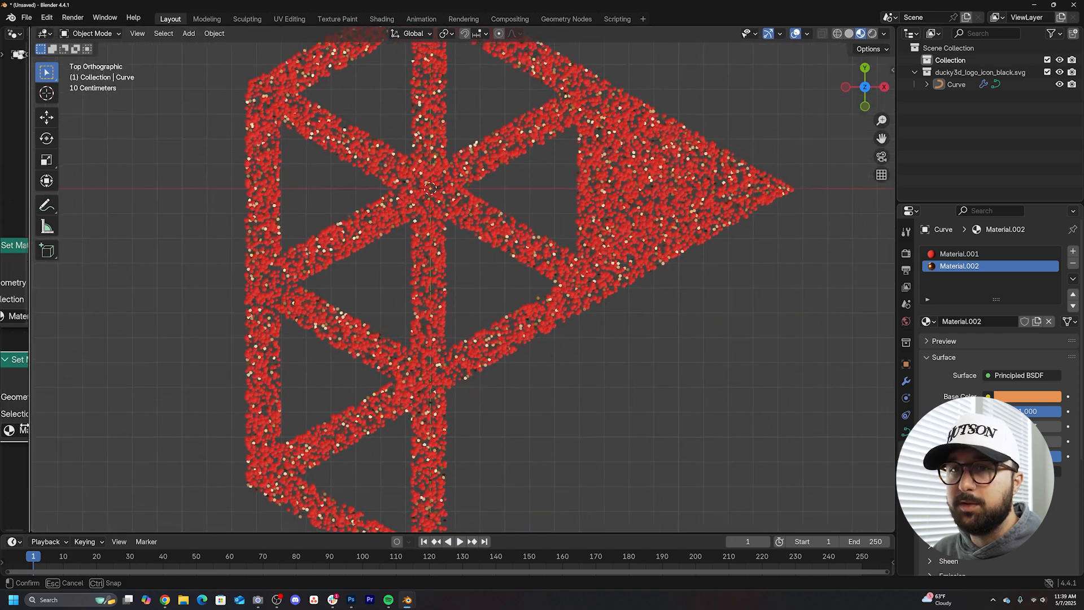
scroll(534, 295, down, 4)
scroll(533, 294, up, 2)
key(grave)
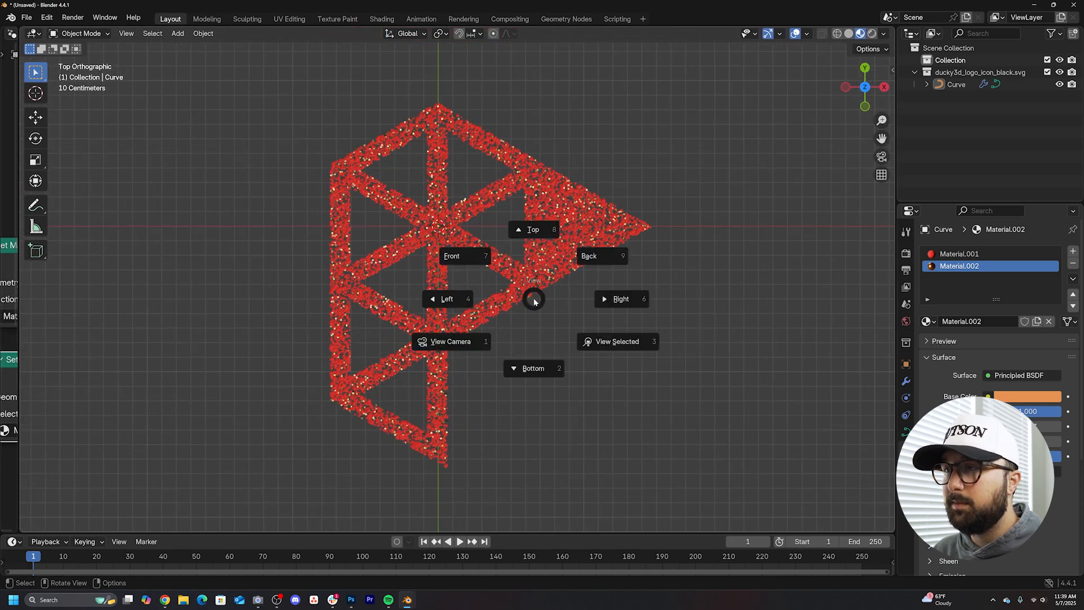
key(Escape)
key(shift+a)
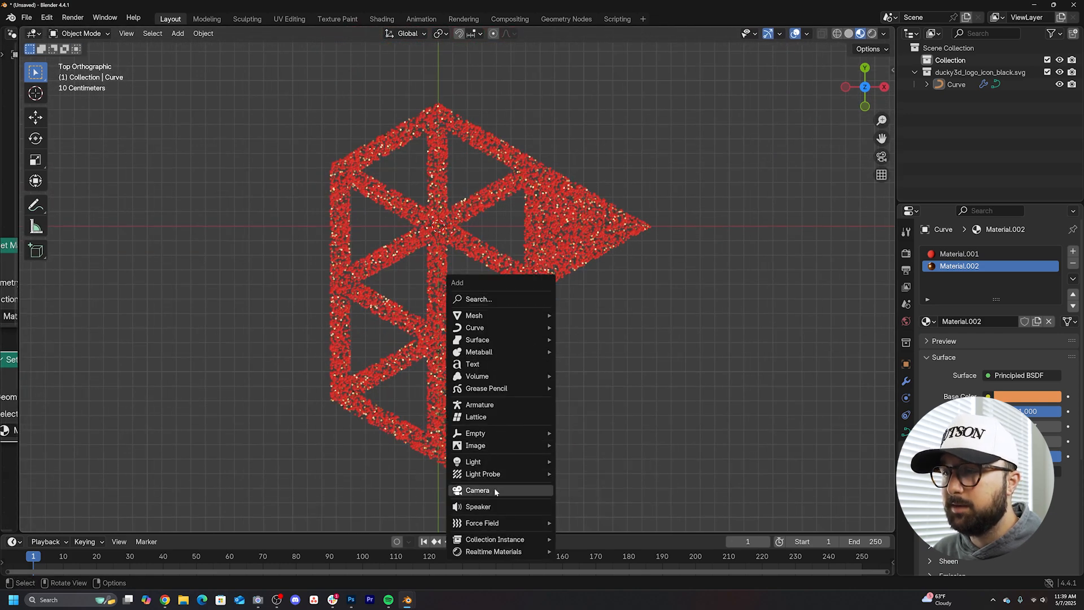
click(496, 489)
key(KP_0)
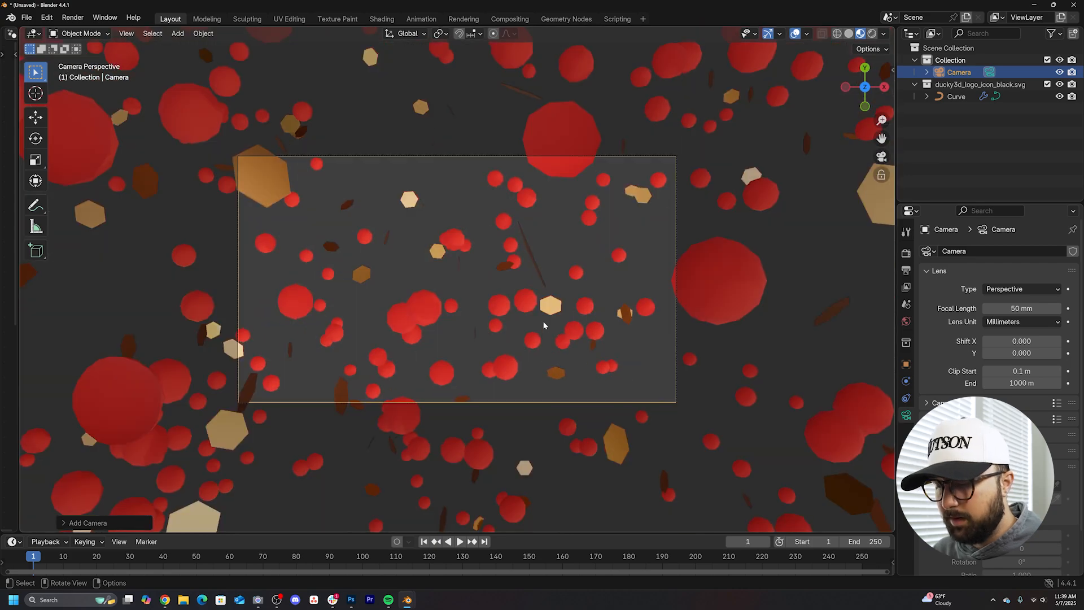
Pull the camera back from the logo and set its focal length to 24 mm
key(g)
click(544, 309)
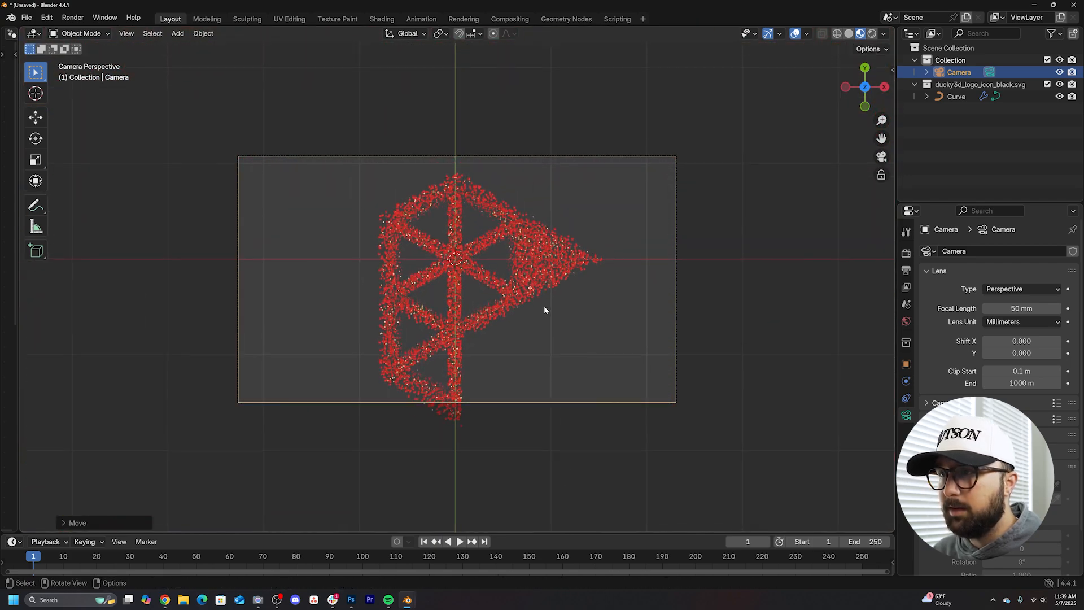
key(g)
click(545, 310)
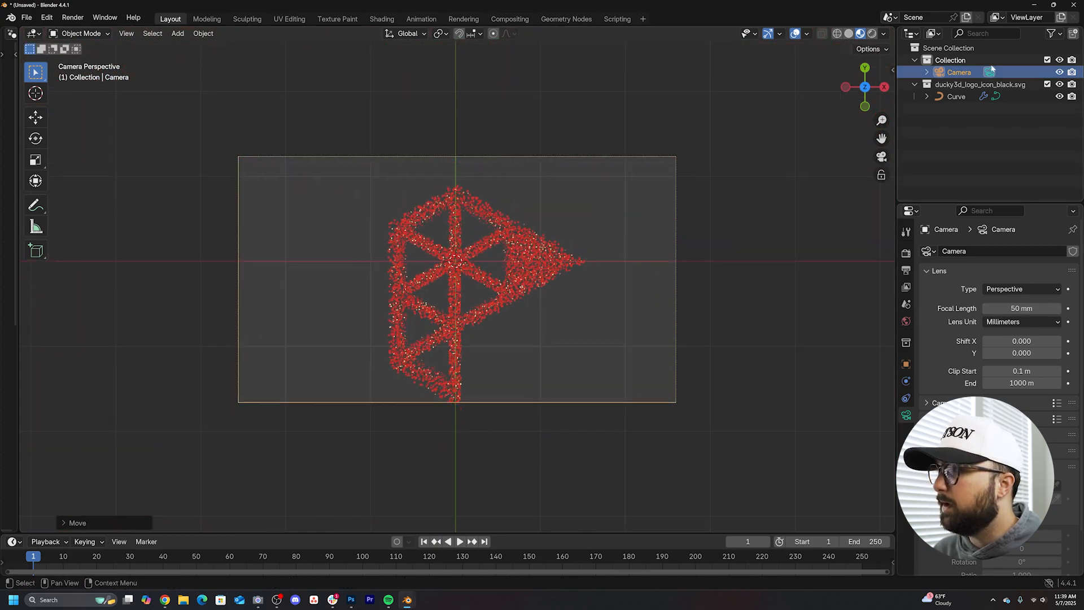
double_click(1021, 309)
text(2)
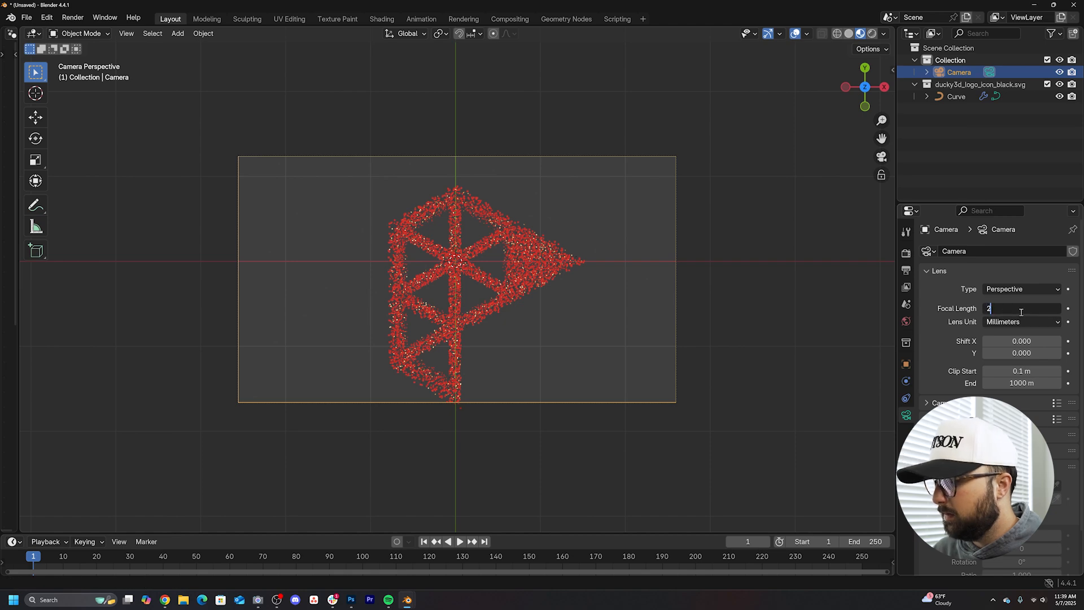
text(4)
key(Return)
Move the camera along its depth axis until the whole logo sits in frame, then fit the frame in view
key(g)
key(z)
key(z)
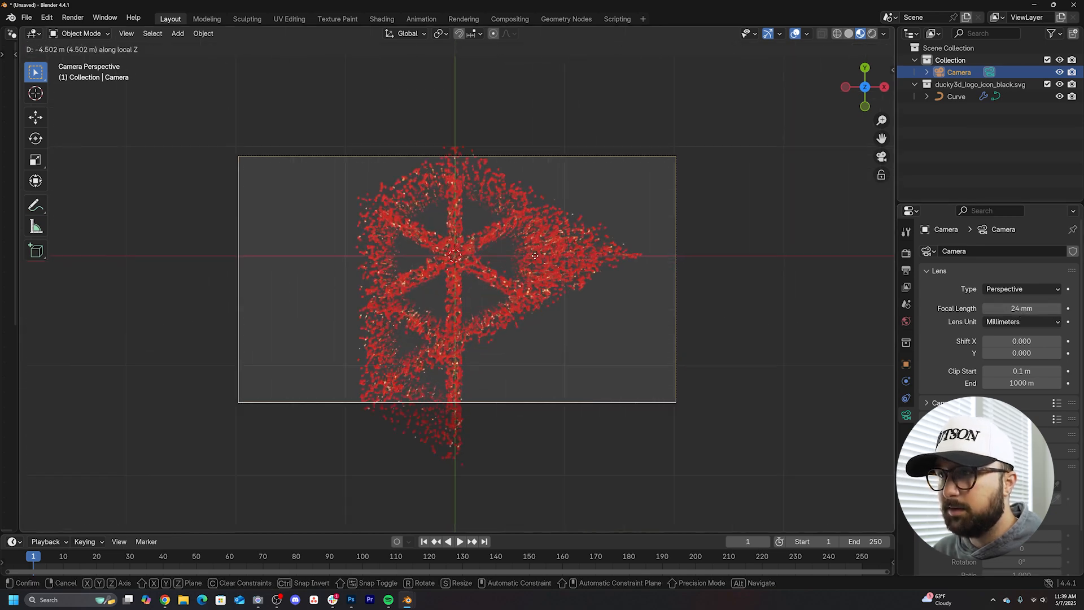
click(535, 256)
key(g)
click(539, 271)
key(g)
key(z)
key(z)
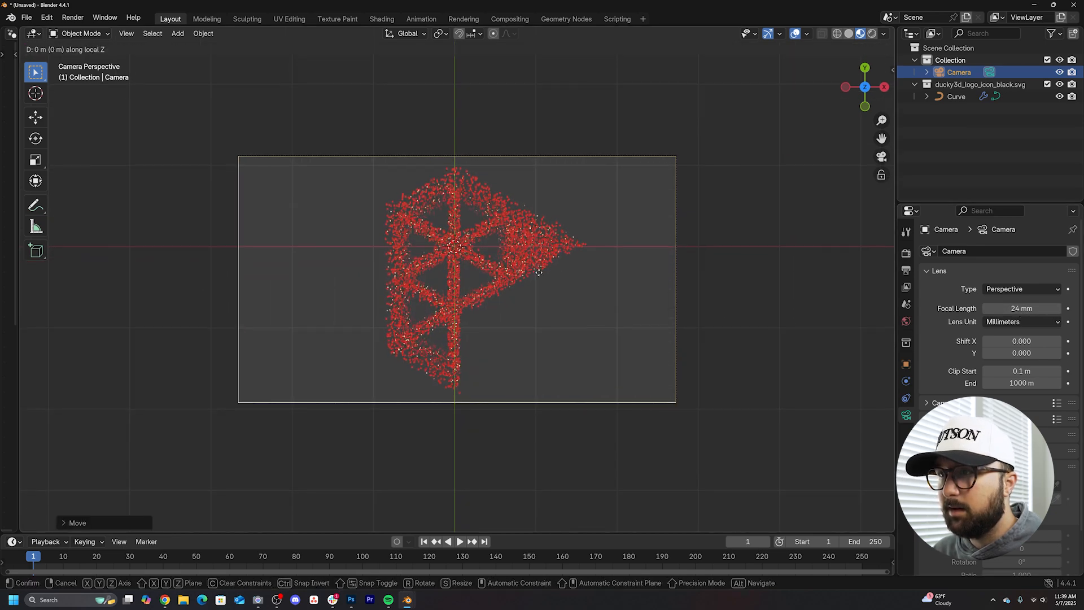
click(539, 271)
scroll(539, 272, up, 3)
click(591, 252)
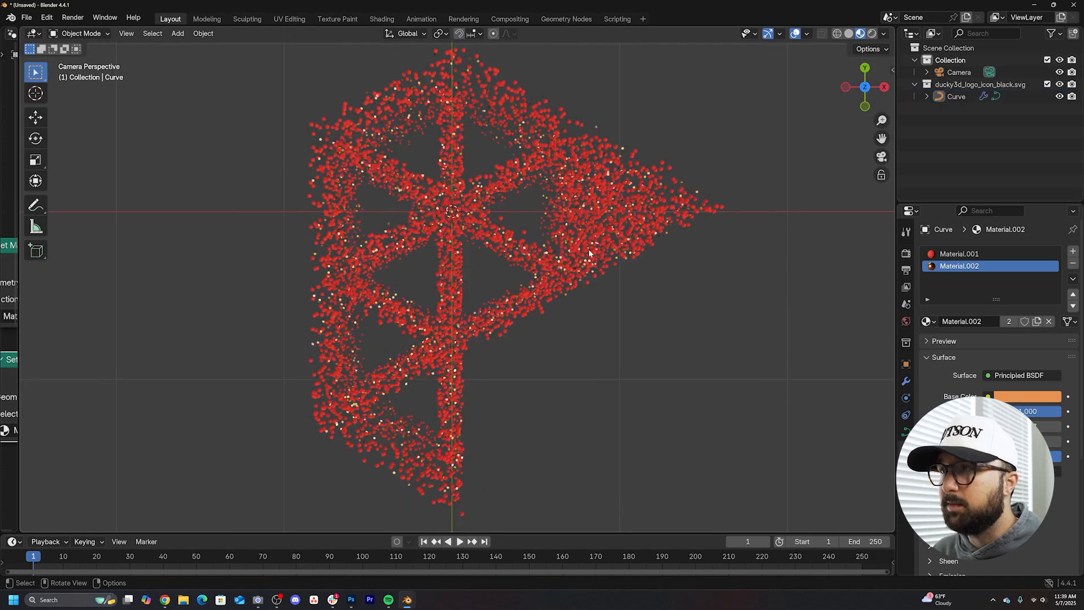
scroll(415, 263, up, 3)
scroll(414, 264, down, 3)
key(Home)
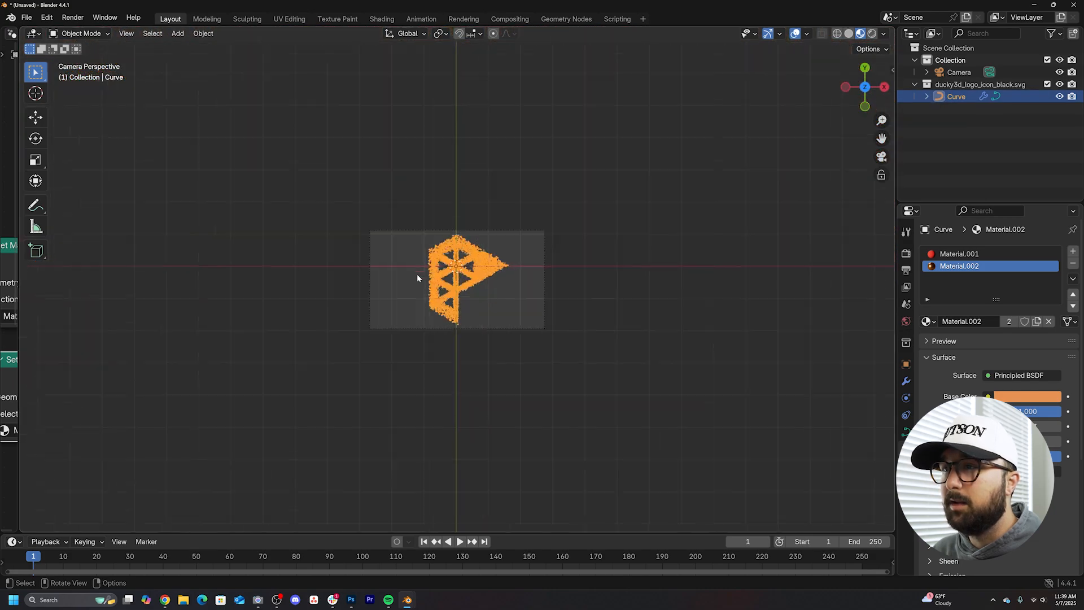
scroll(416, 274, up, 2)
scroll(417, 274, up, 6)
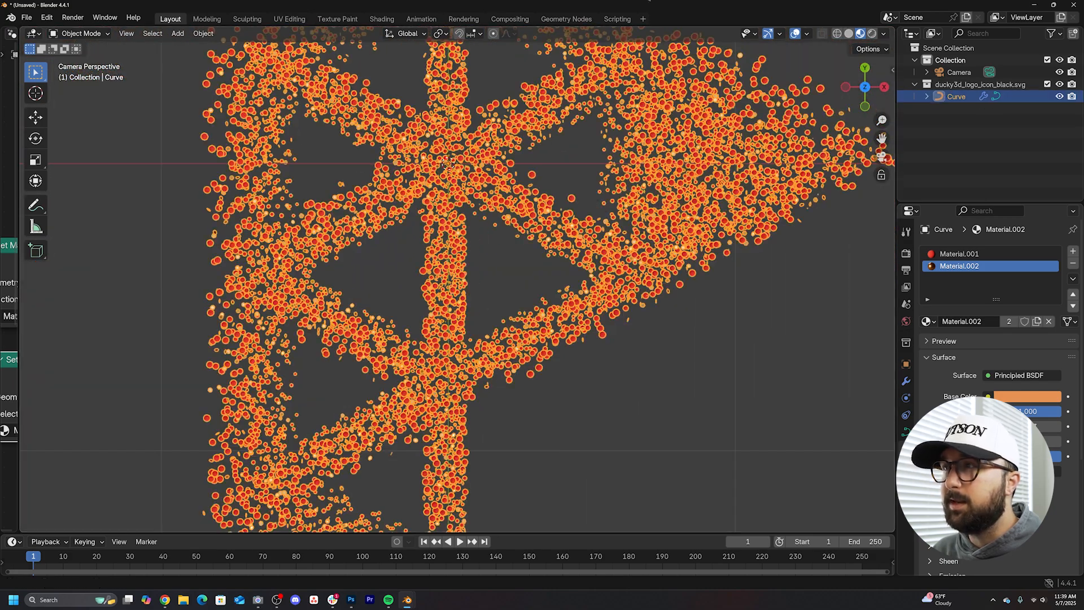
Check the camera view in the Geometry Nodes workspace and return to Layout
click(565, 19)
key(KP_0)
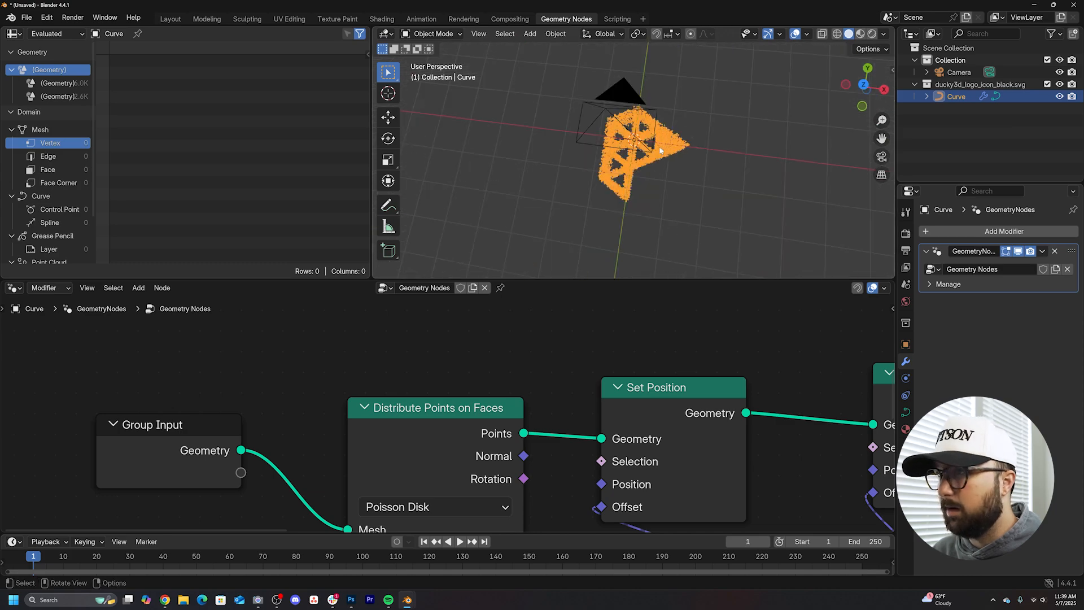
click(171, 19)
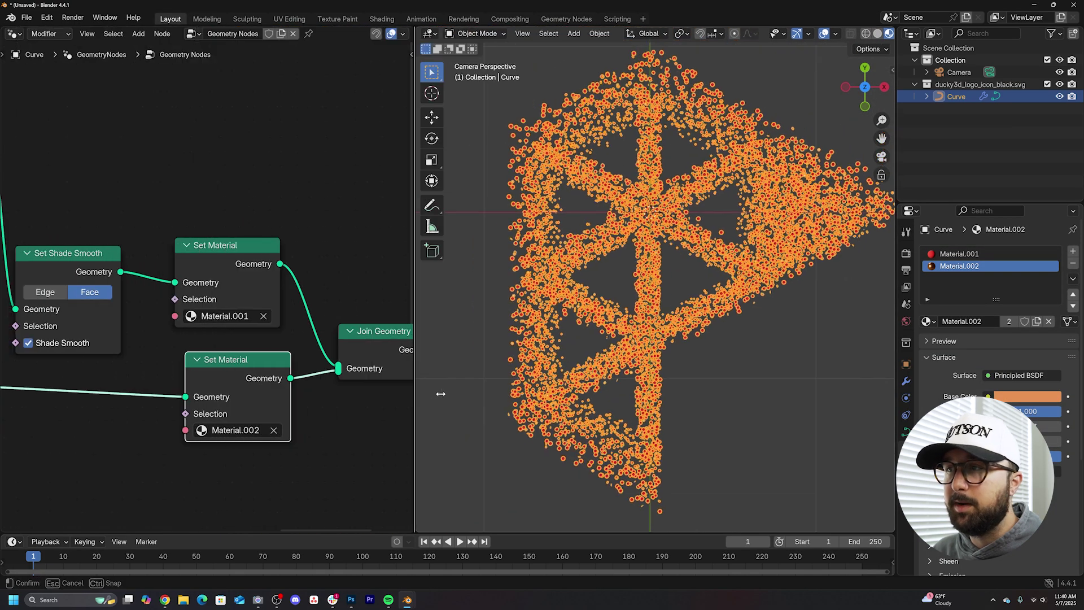
Set Distance Min on Distribute Points on Faces to 0.005 m and check the denser logo through the camera
drag(18, 385, 483, 386)
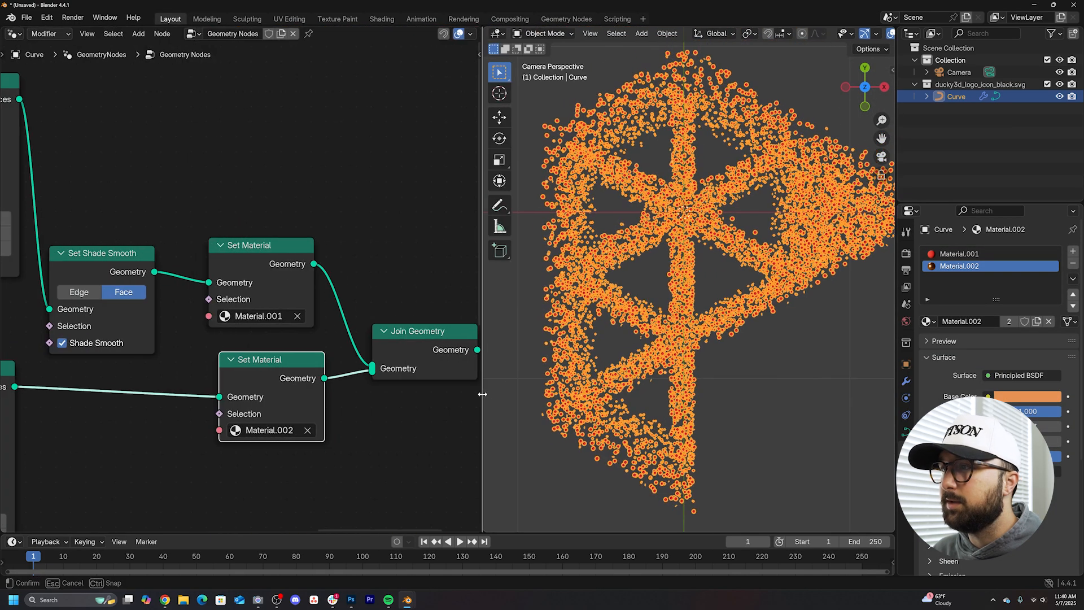
scroll(680, 299, up, 2)
scroll(255, 322, down, 3)
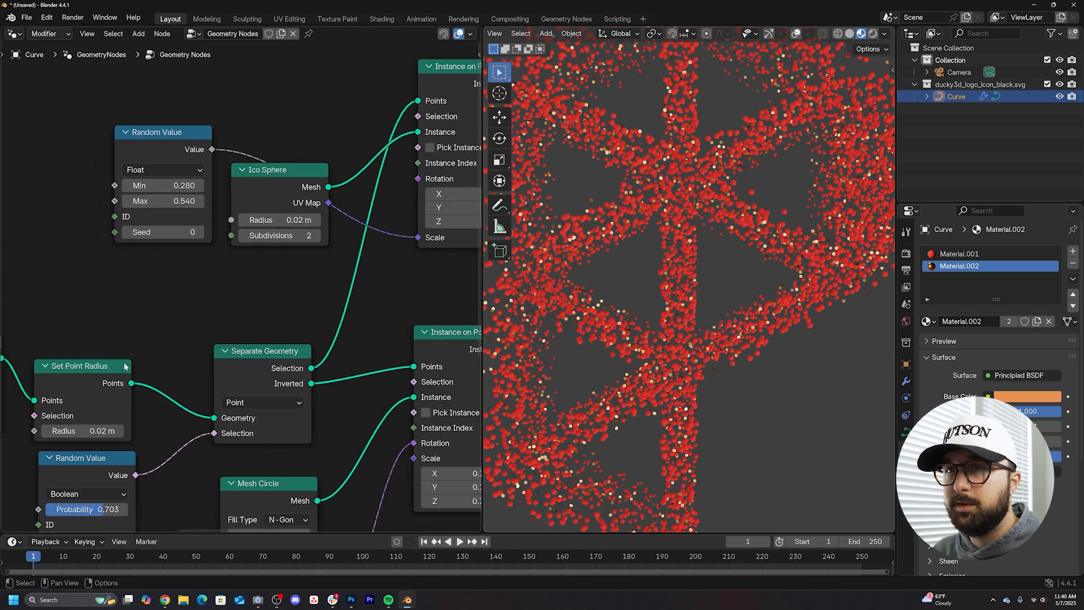
middle_drag(169, 321, 304, 316)
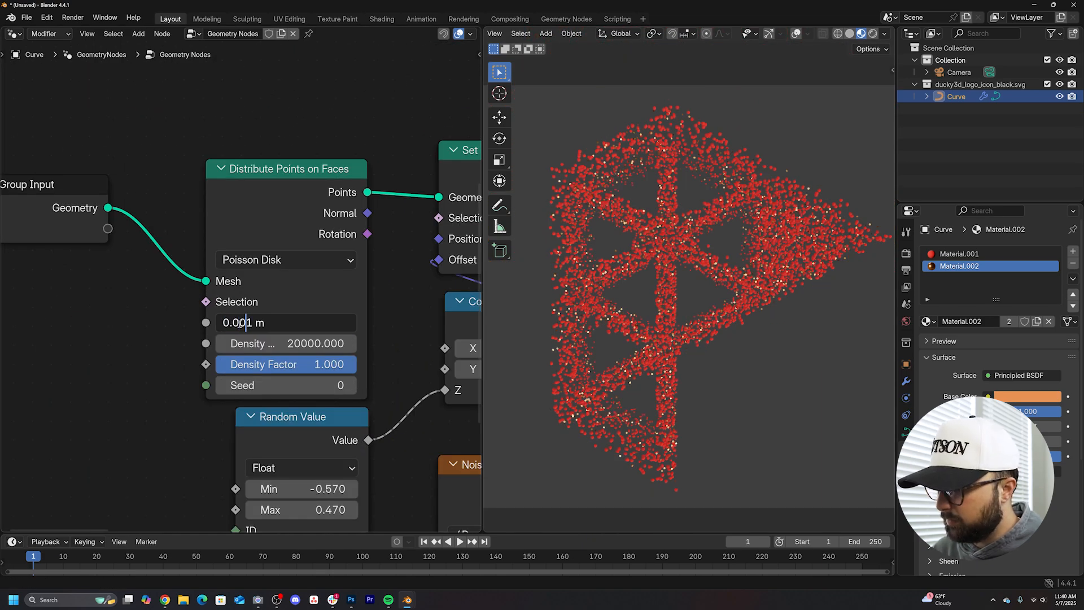
text(5)
key(Return)
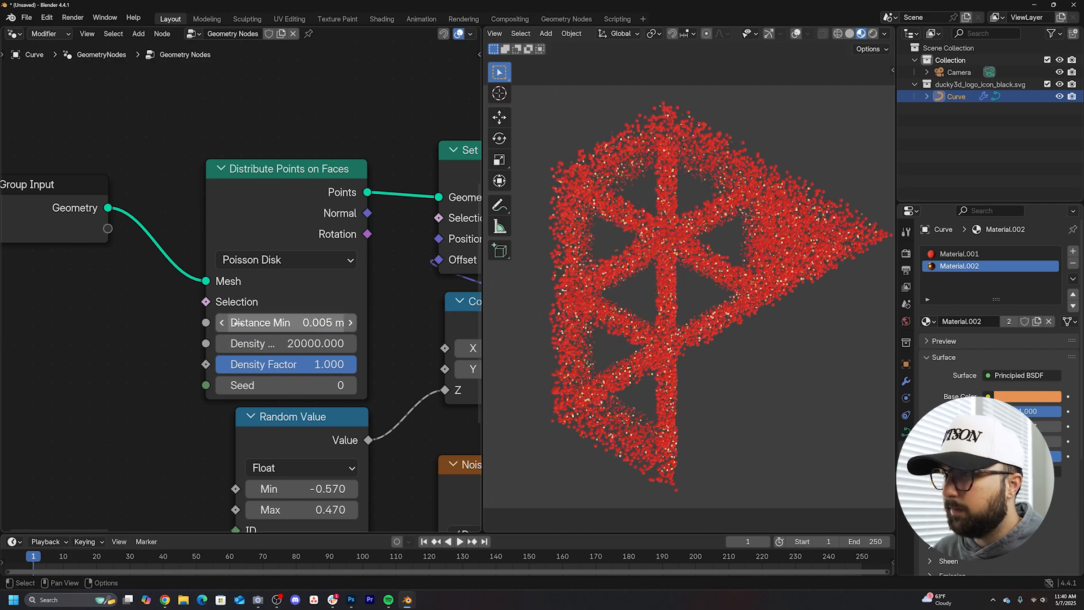
scroll(649, 272, up, 4)
scroll(649, 271, up, 3)
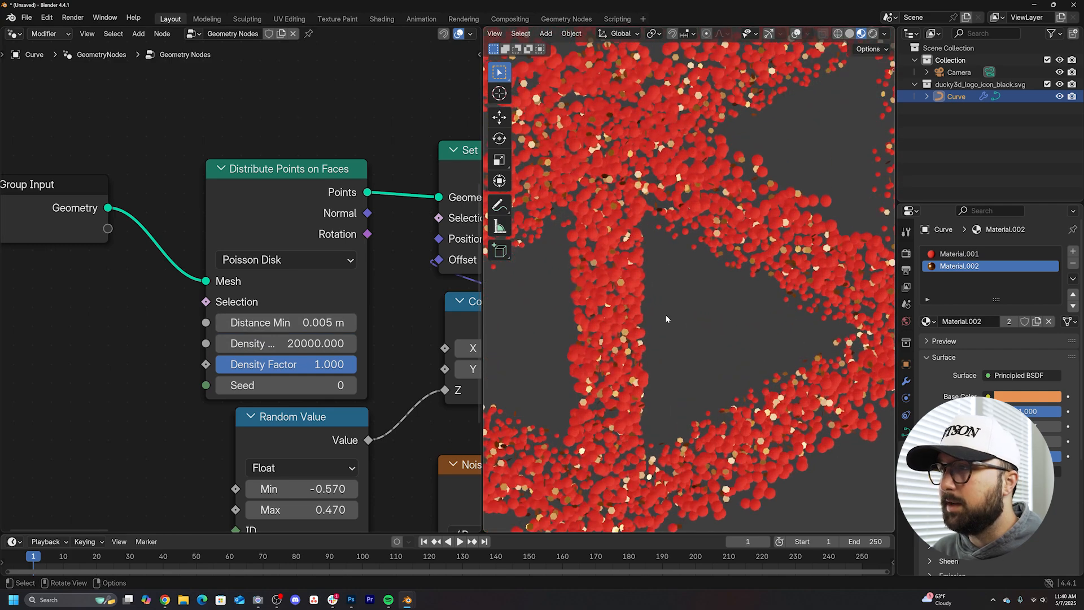
scroll(665, 313, down, 5)
scroll(666, 314, down, 2)
scroll(665, 314, up, 2)
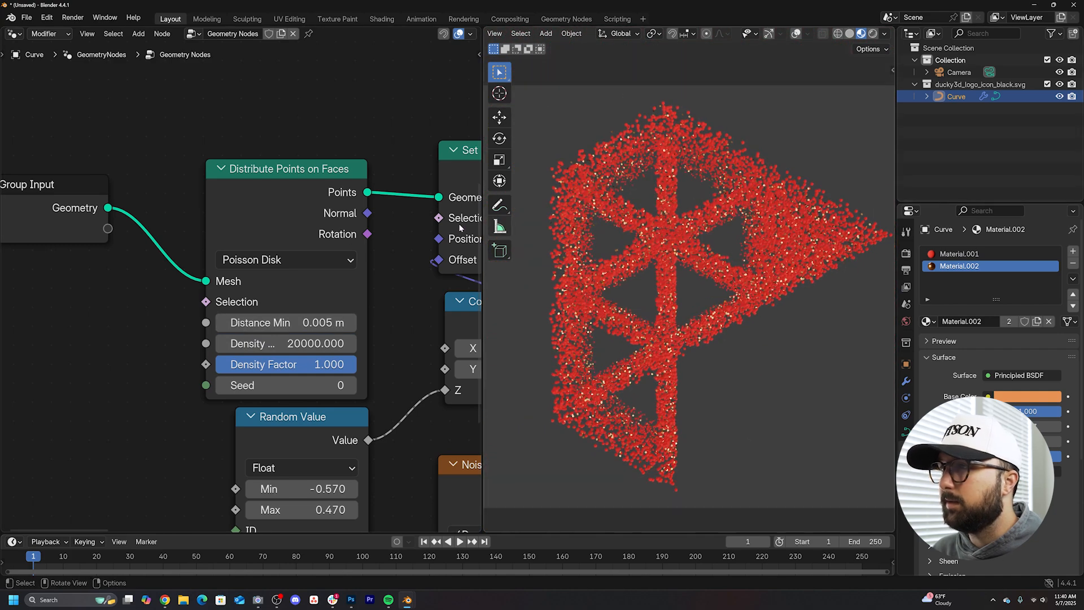
drag(483, 317, 42, 317)
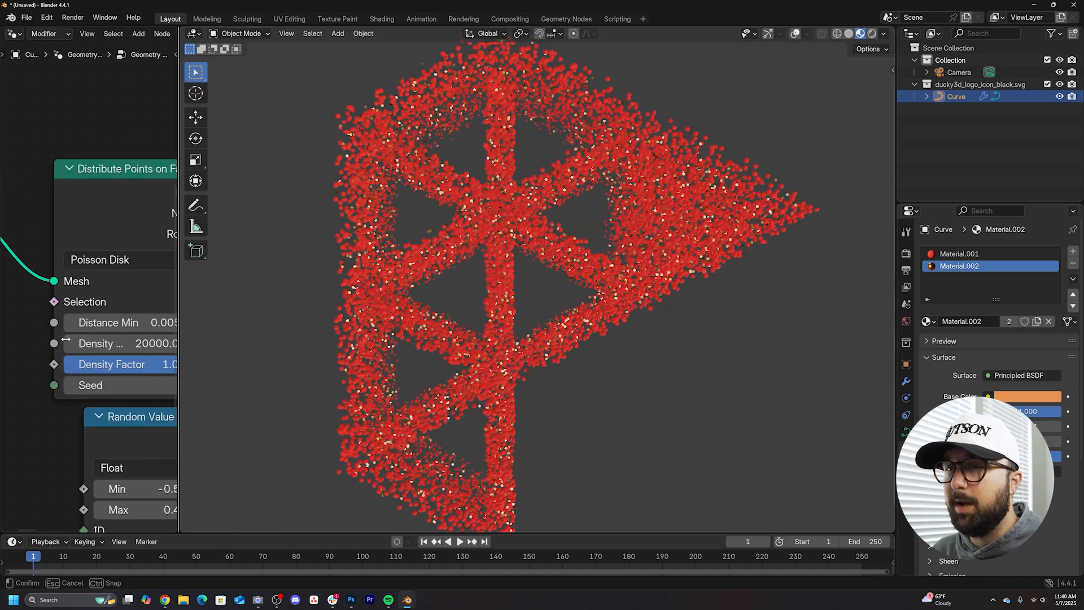
scroll(582, 327, up, 3)
key(KP_0)
scroll(581, 327, up, 2)
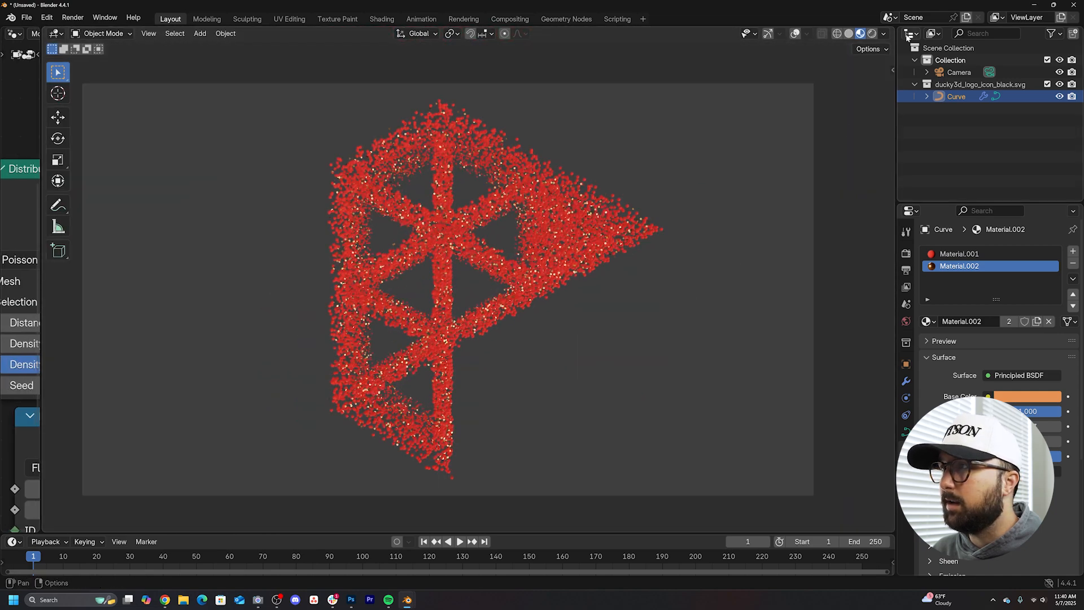
In rendered preview, darken the World colour value to 0 for a black backdrop, then return to solid shading
click(872, 33)
click(907, 254)
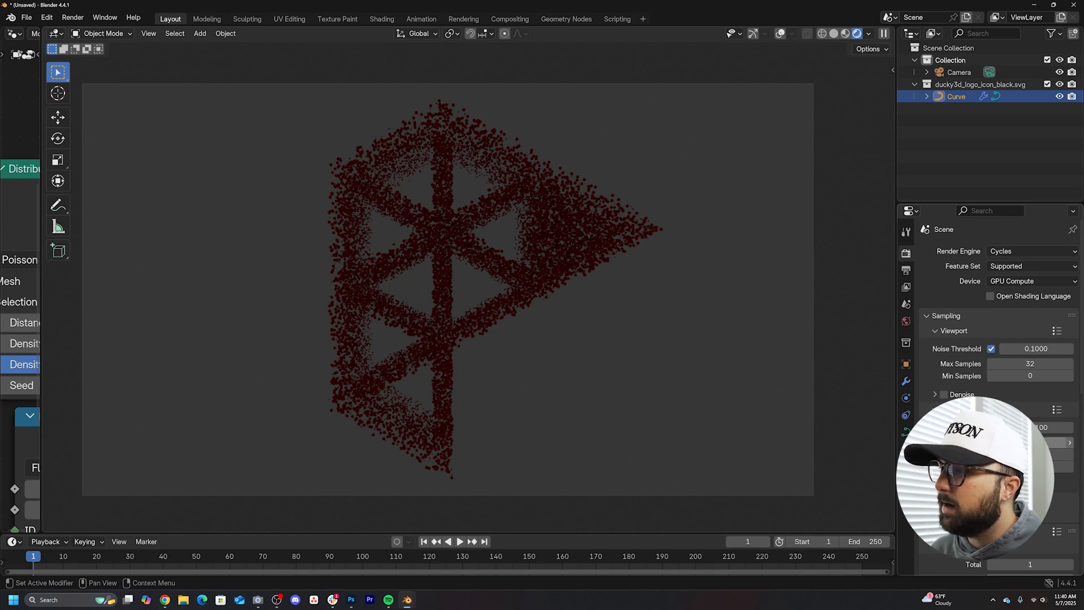
key(shift+a)
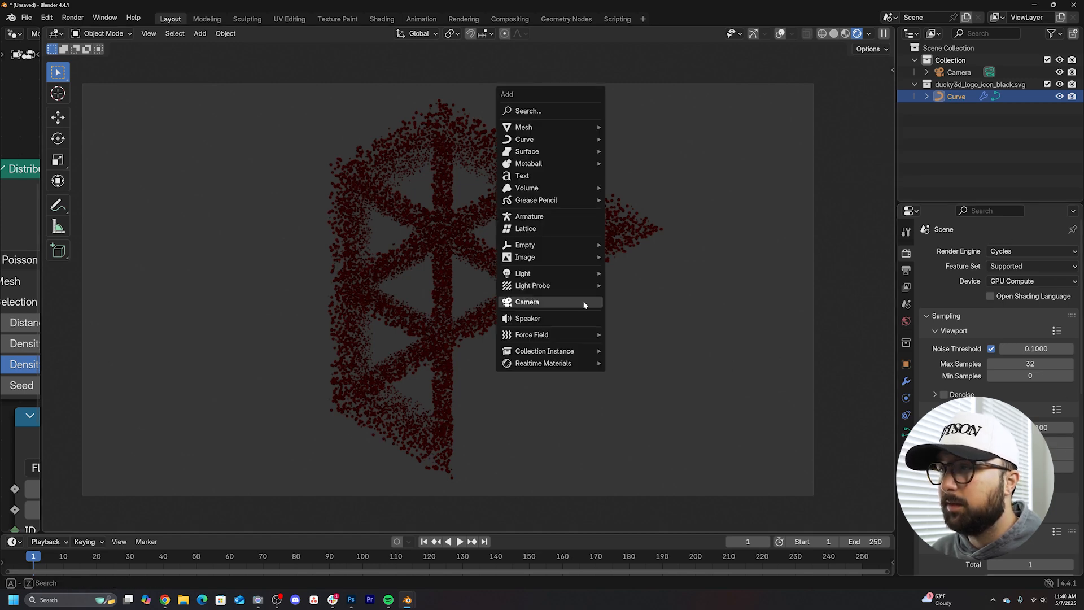
key(Escape)
click(906, 321)
click(1025, 325)
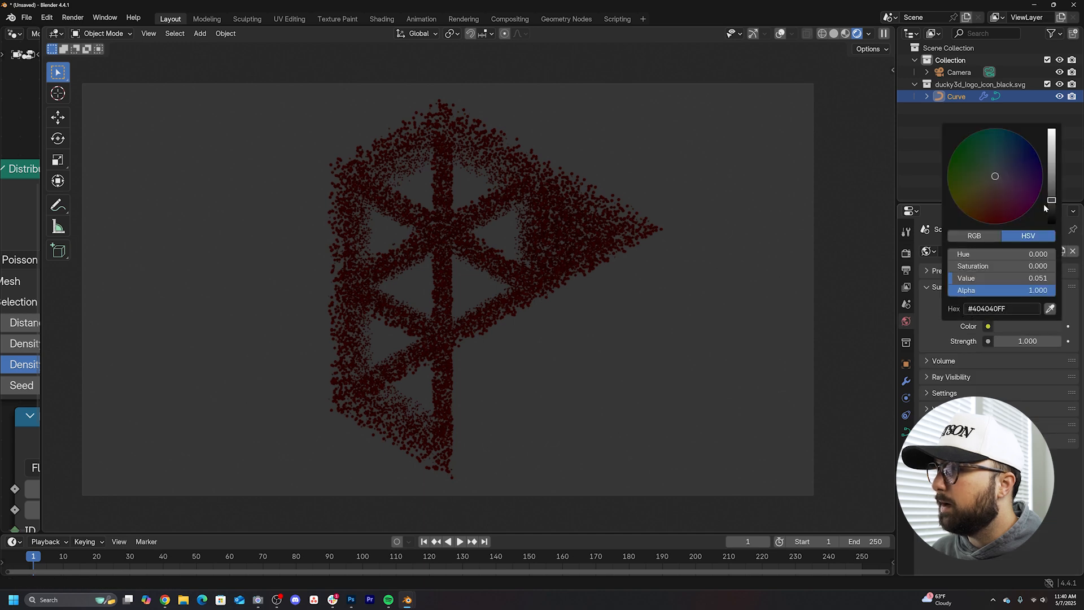
drag(1043, 204, 1043, 222)
click(834, 33)
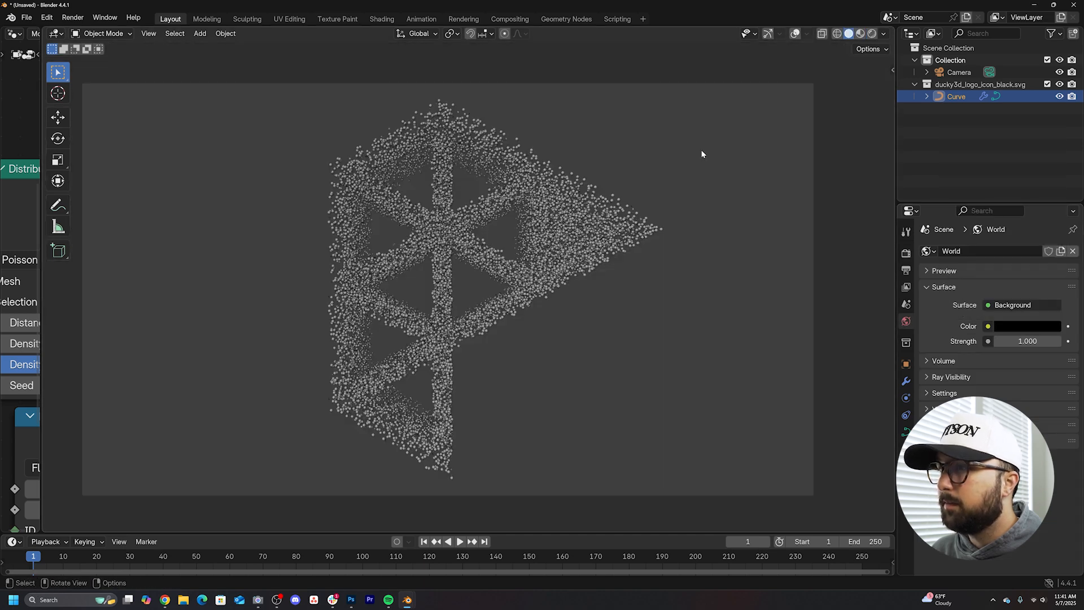
Turn viewport overlays back on and add an Area light to the scene
key(shift+a)
key(Escape)
click(795, 32)
key(shift+a)
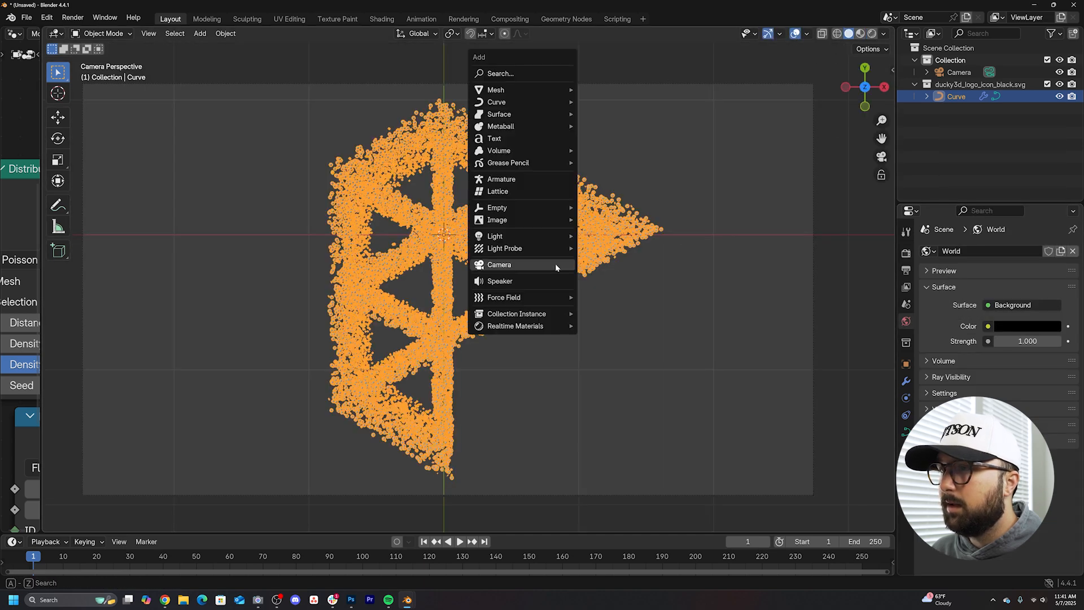
click(604, 276)
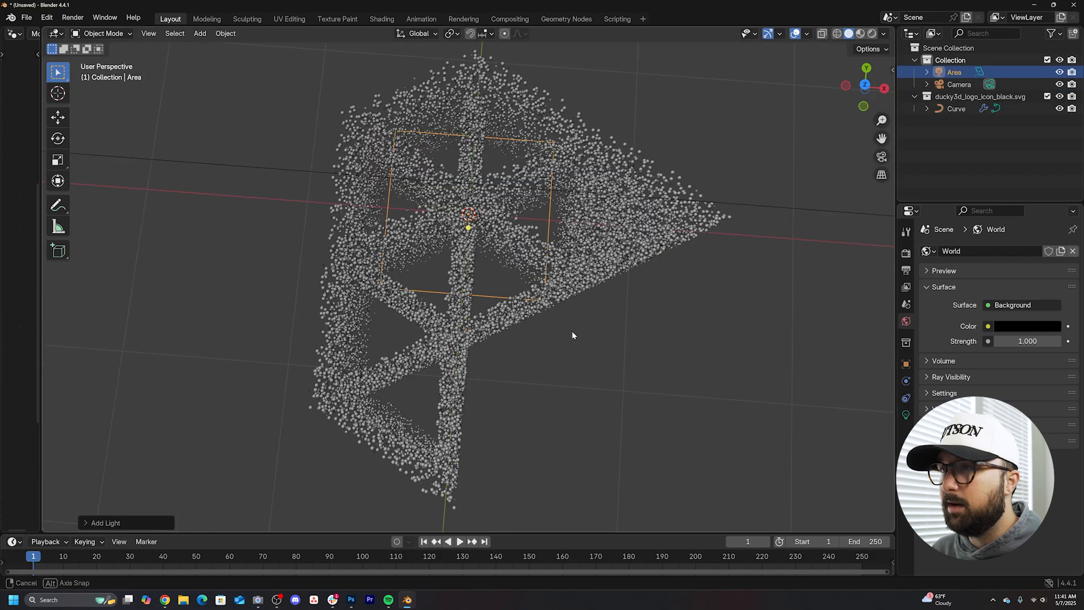
Move the new light up above the particle logo, checking from several angles
middle_drag(509, 297, 593, 254)
scroll(508, 297, down, 4)
key(g)
click(803, 269)
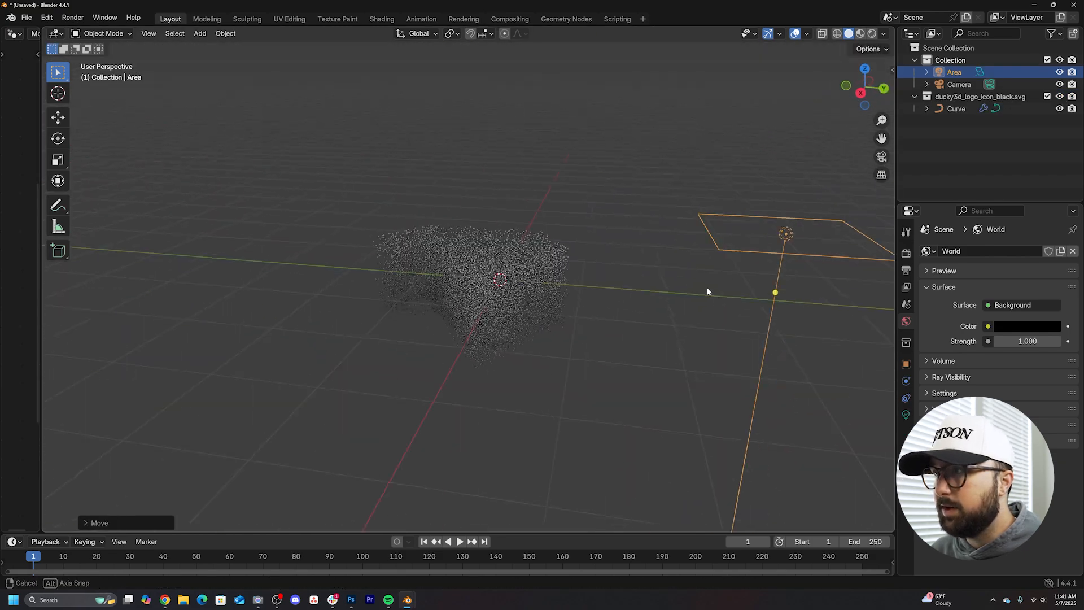
middle_drag(703, 288, 593, 338)
key(g)
click(564, 427)
Scale the light, tilt it toward the logo and nudge it into its final position
middle_drag(564, 406, 626, 339)
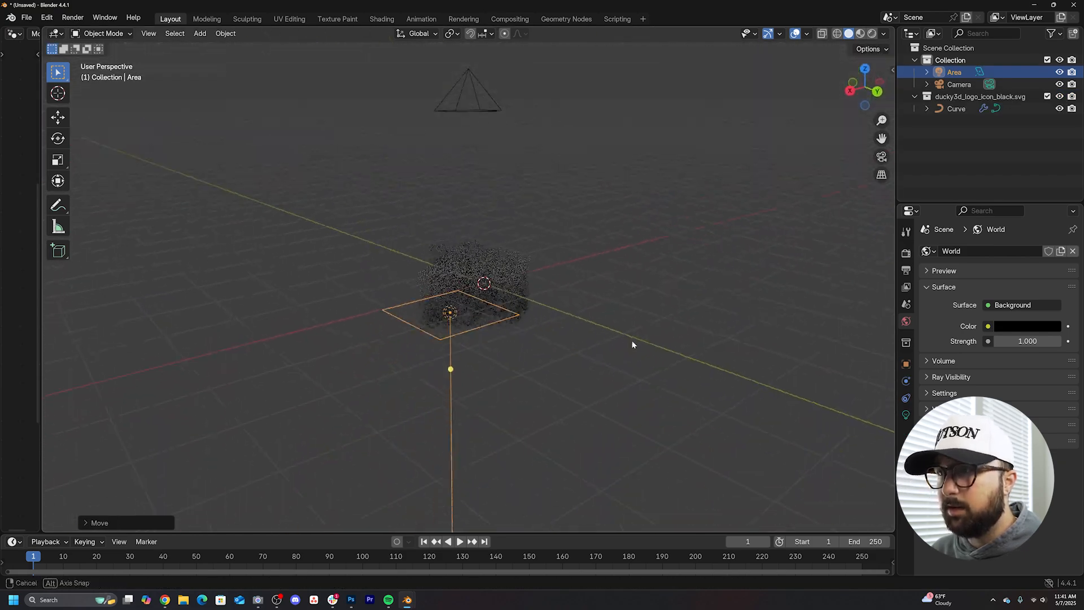
key(s)
click(644, 314)
key(r)
key(r)
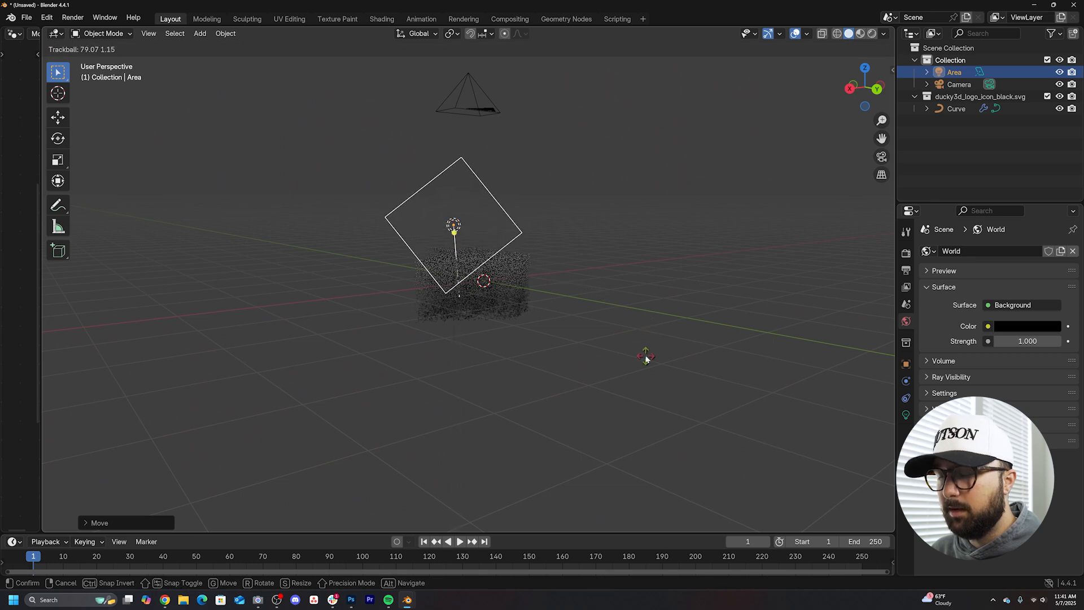
click(647, 357)
key(g)
click(663, 388)
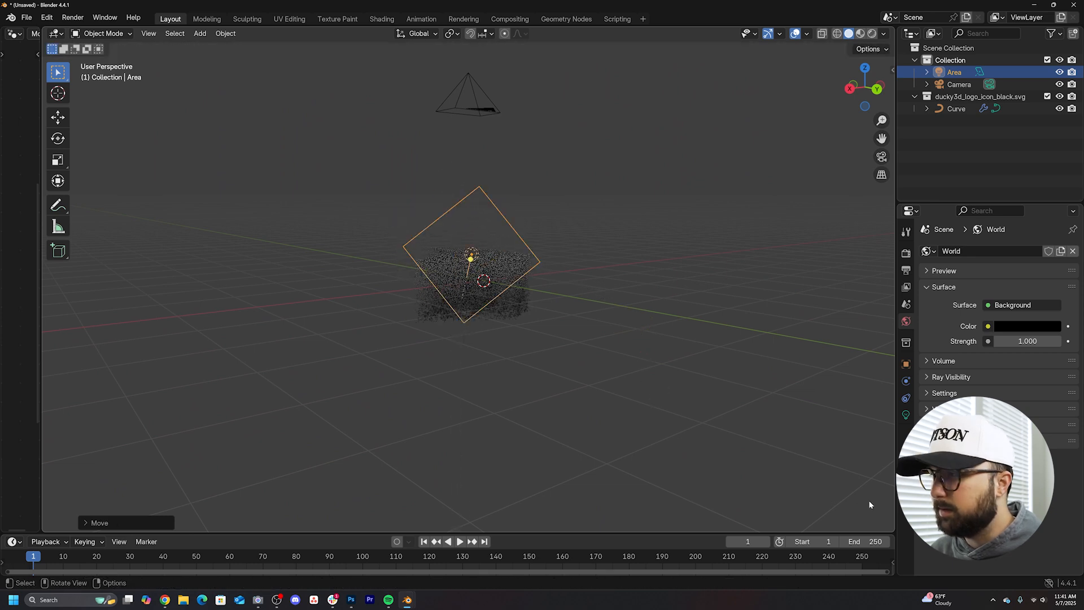
Set the light's shape to Disk, resize it slightly and view the result through the camera
click(906, 417)
click(1008, 352)
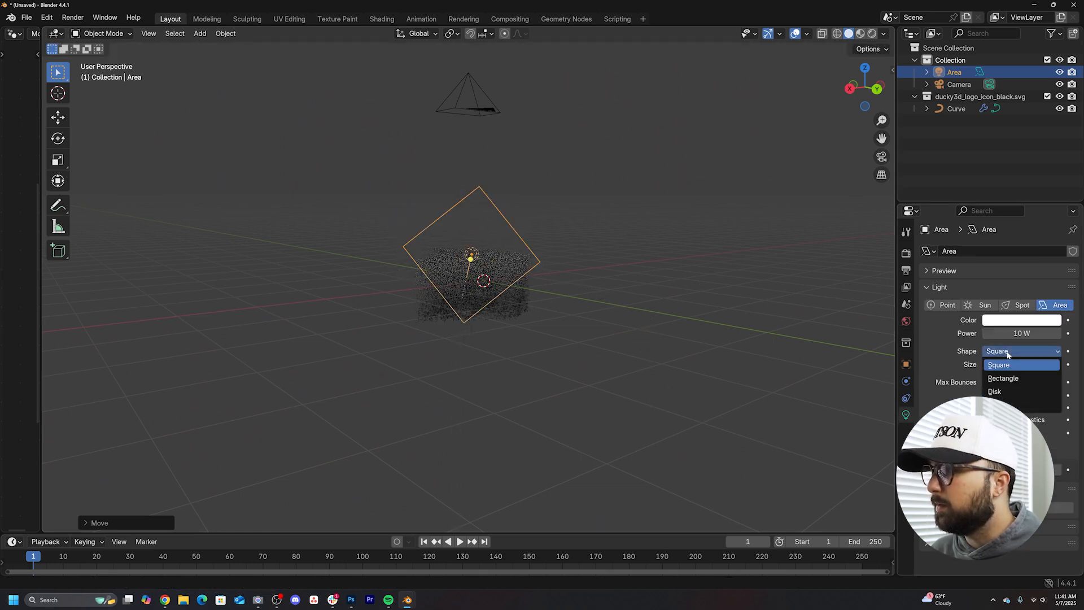
click(997, 391)
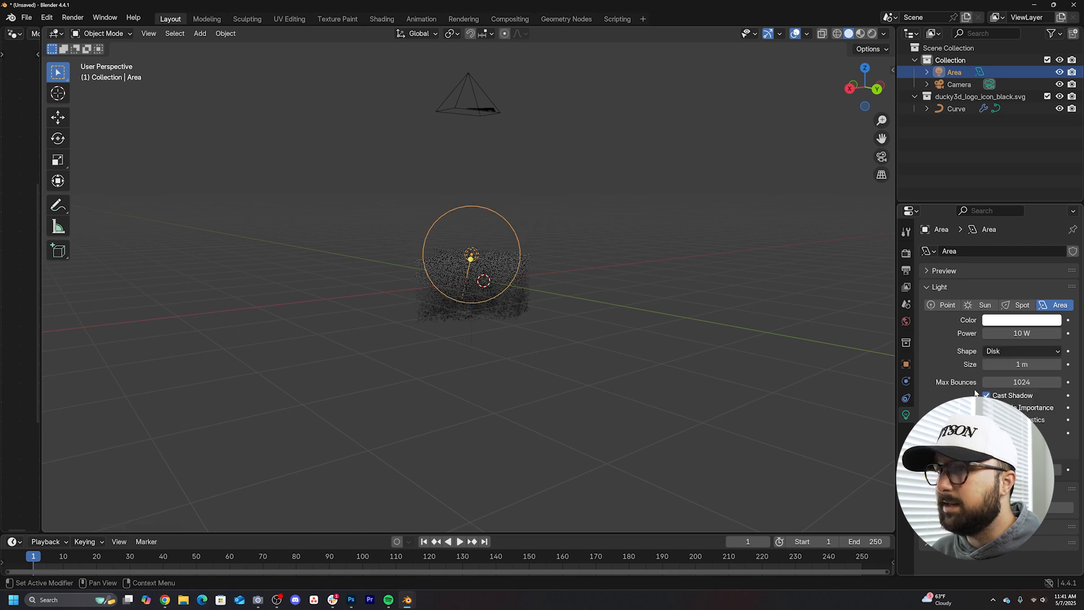
key(s)
click(677, 233)
key(KP_0)
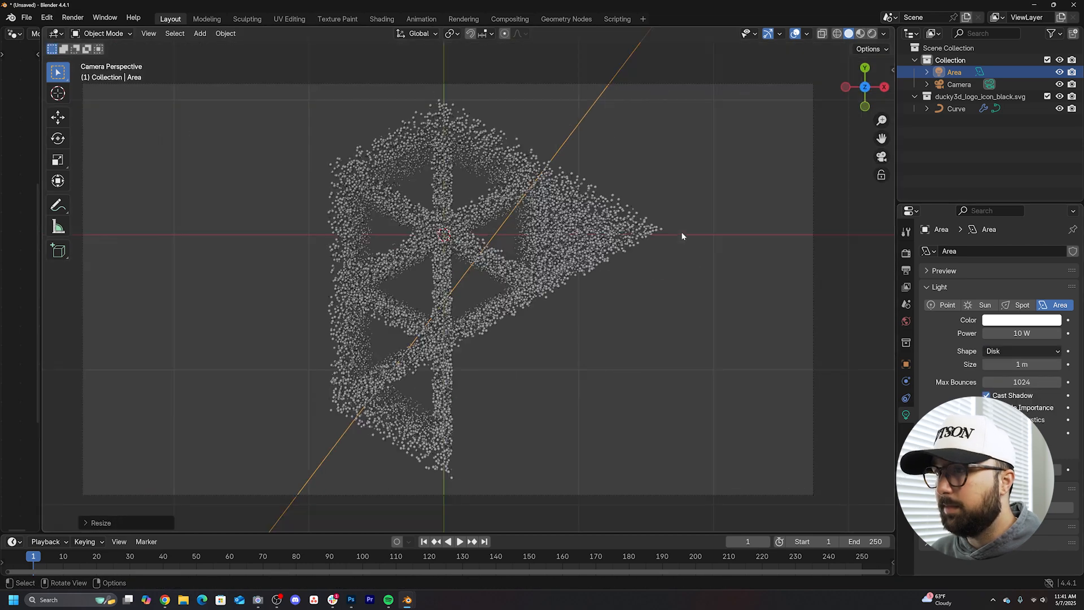
In rendered preview, raise the area light's power to 2000 W
click(881, 35)
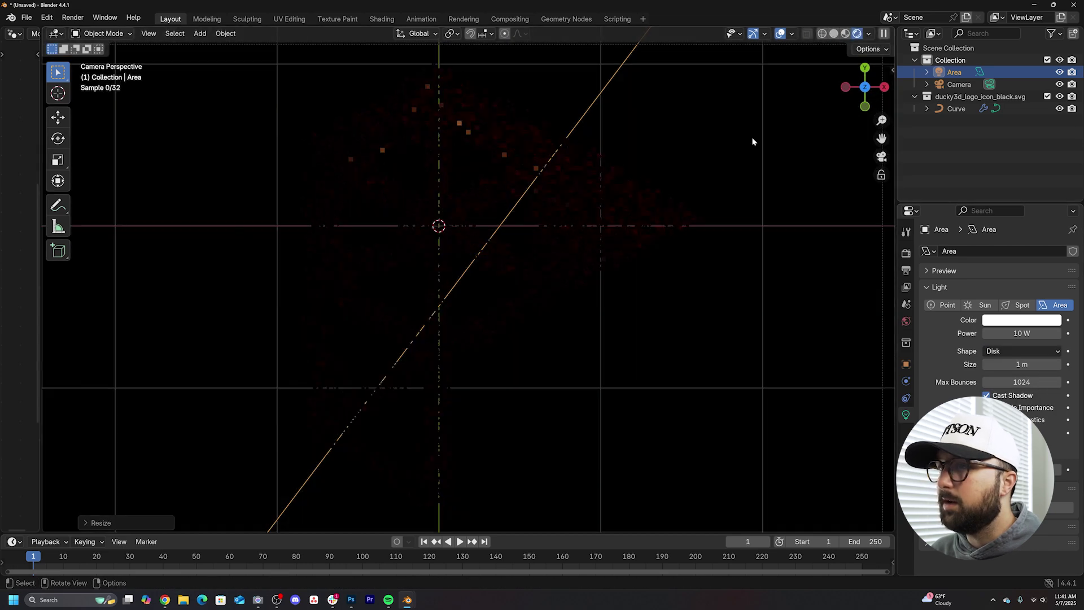
double_click(1022, 333)
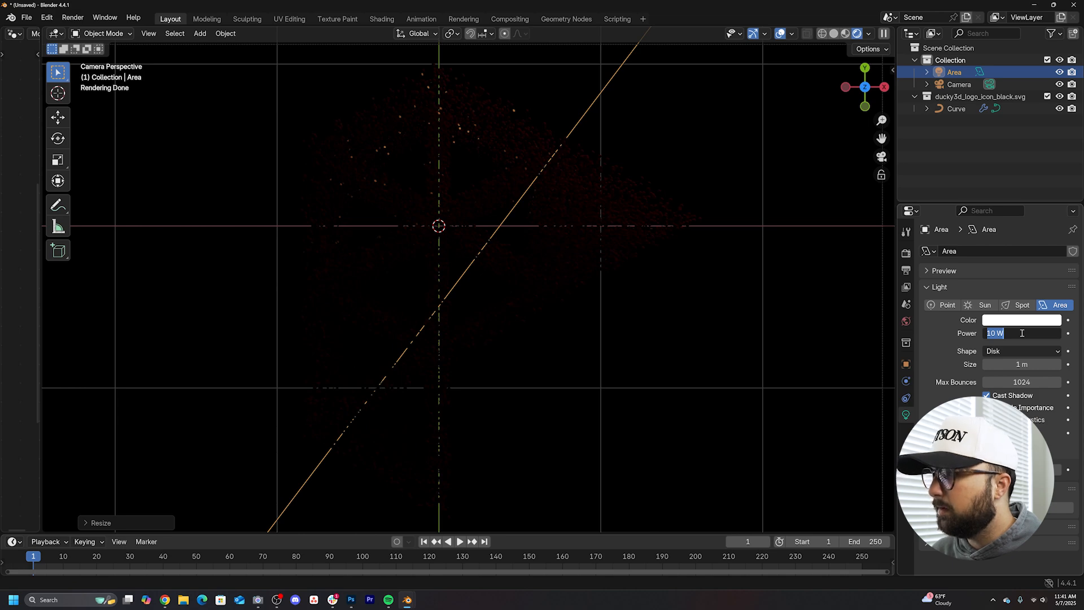
text(200)
key(Return)
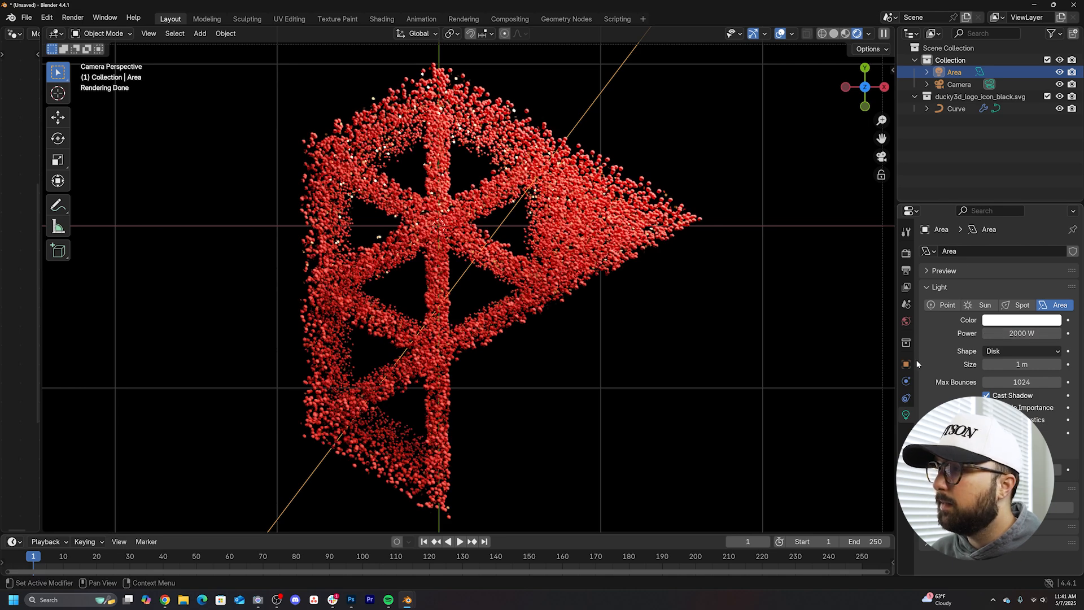
Give the world a Principled Volume shader with density 0.010 for a faint haze
click(907, 321)
click(943, 360)
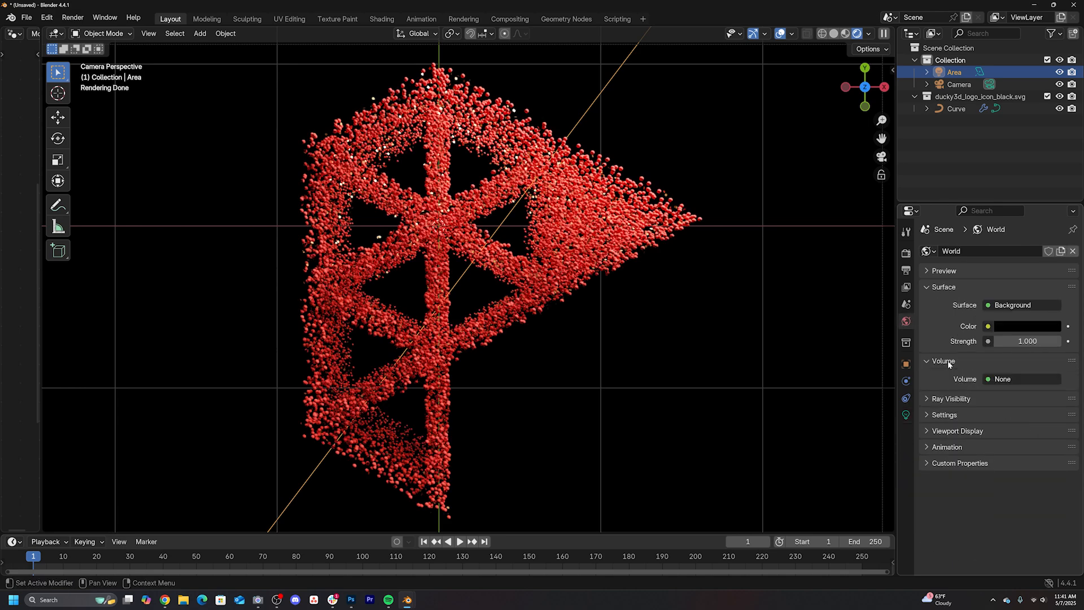
click(1022, 378)
click(995, 232)
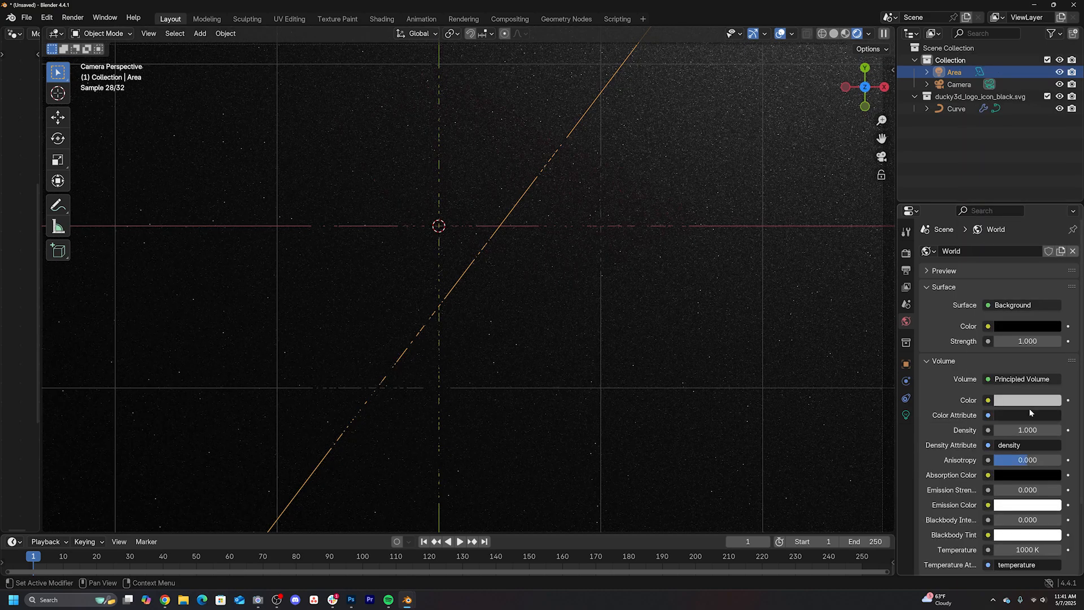
double_click(1027, 431)
text(.01)
key(Return)
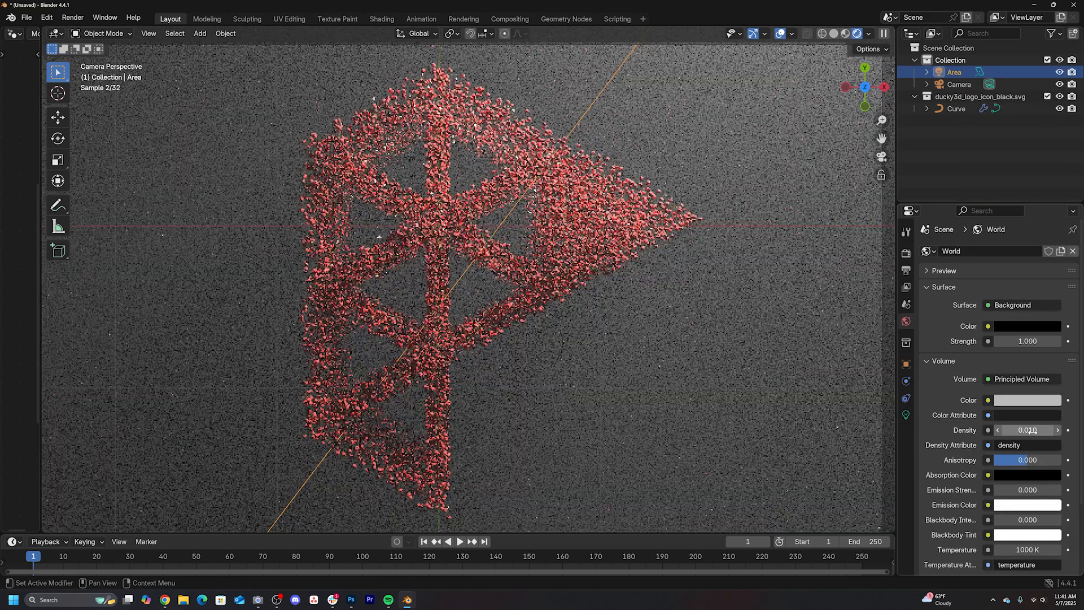
scroll(508, 289, down, 3)
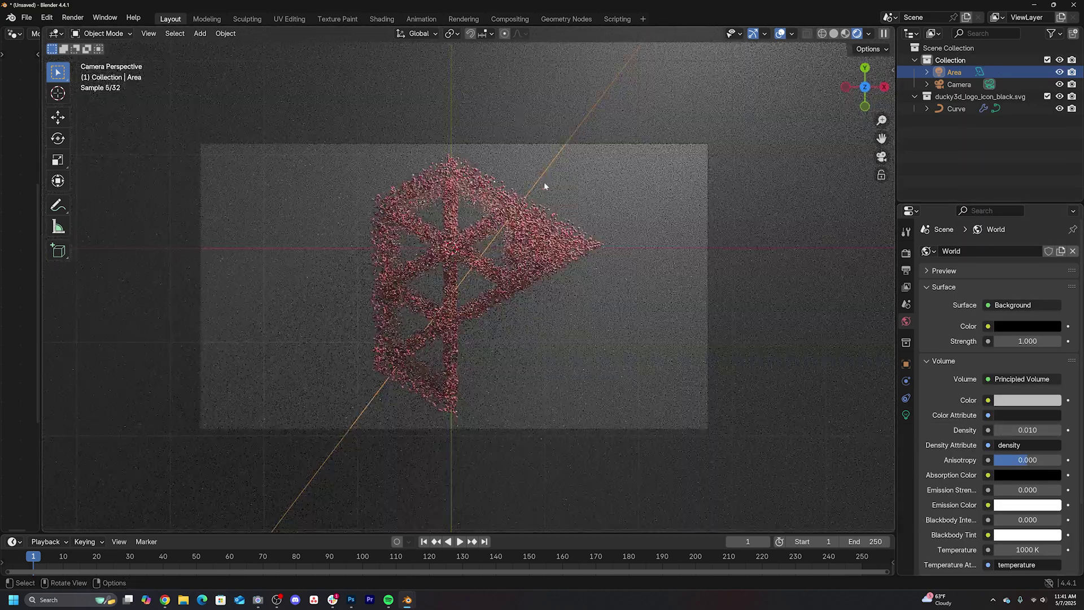
Narrow the light's spread to about 37°, zoom into the logo and lower the power to 500 W
click(906, 414)
drag(1037, 471, 983, 458)
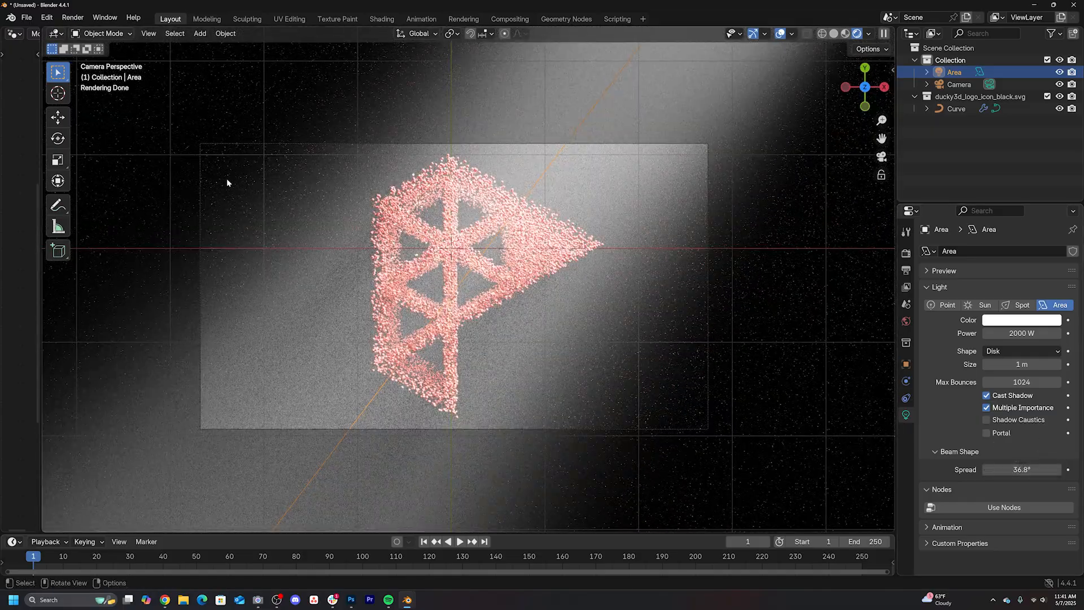
key(shift+a)
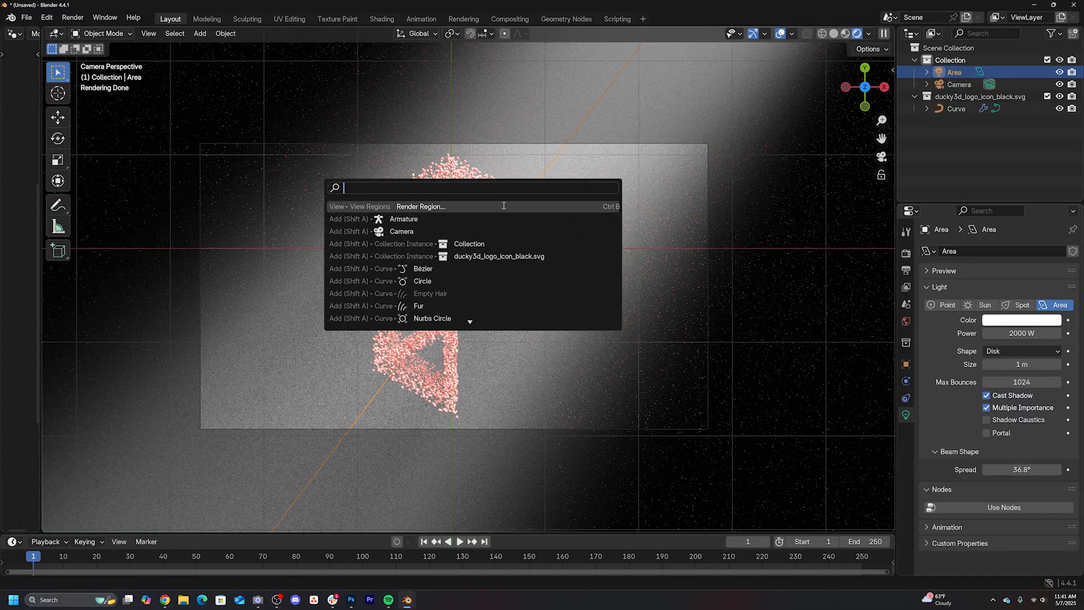
key(Return)
drag(182, 125, 738, 442)
scroll(676, 414, up, 2)
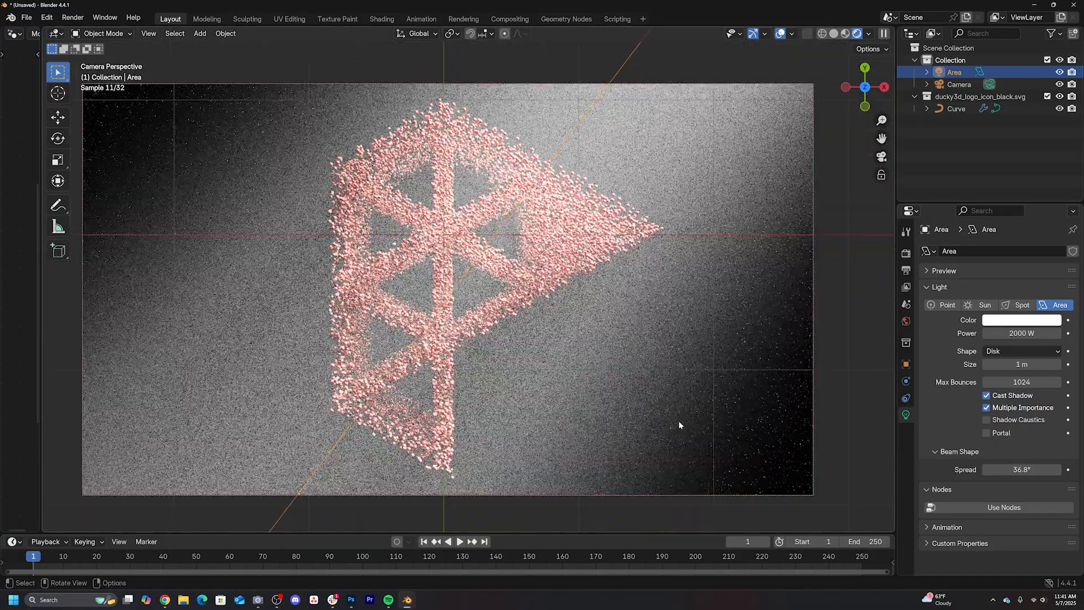
scroll(676, 413, up, 2)
scroll(676, 413, down, 4)
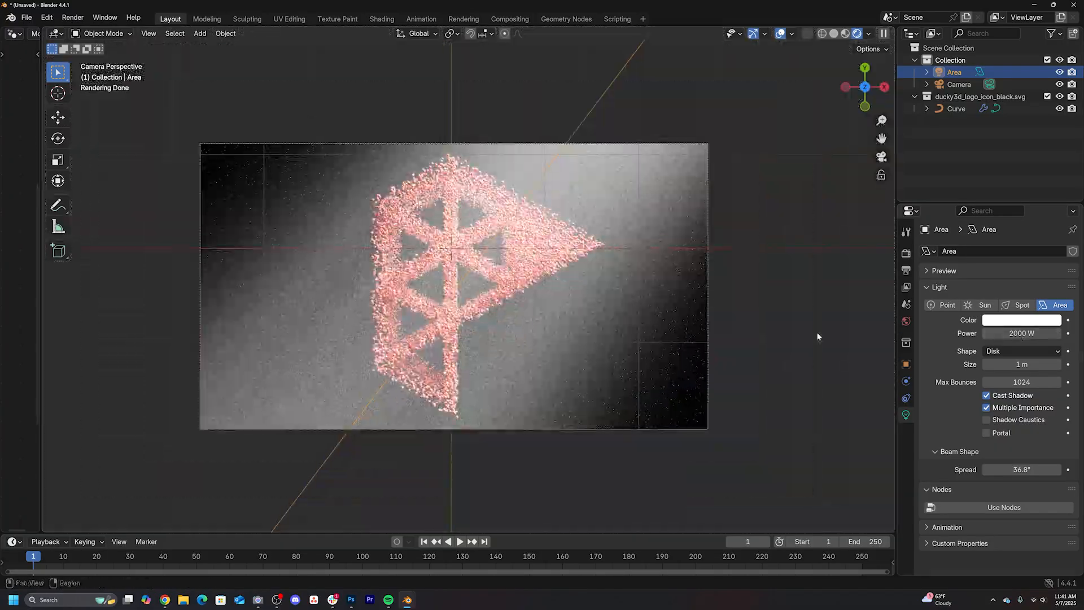
scroll(638, 333, up, 2)
text(500)
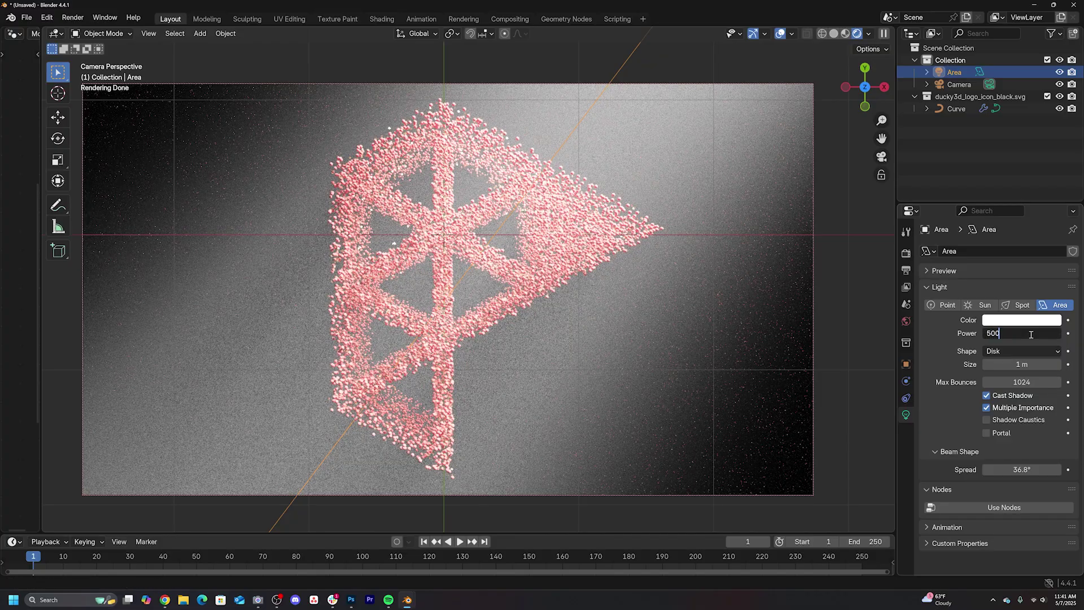
text(W)
key(Return)
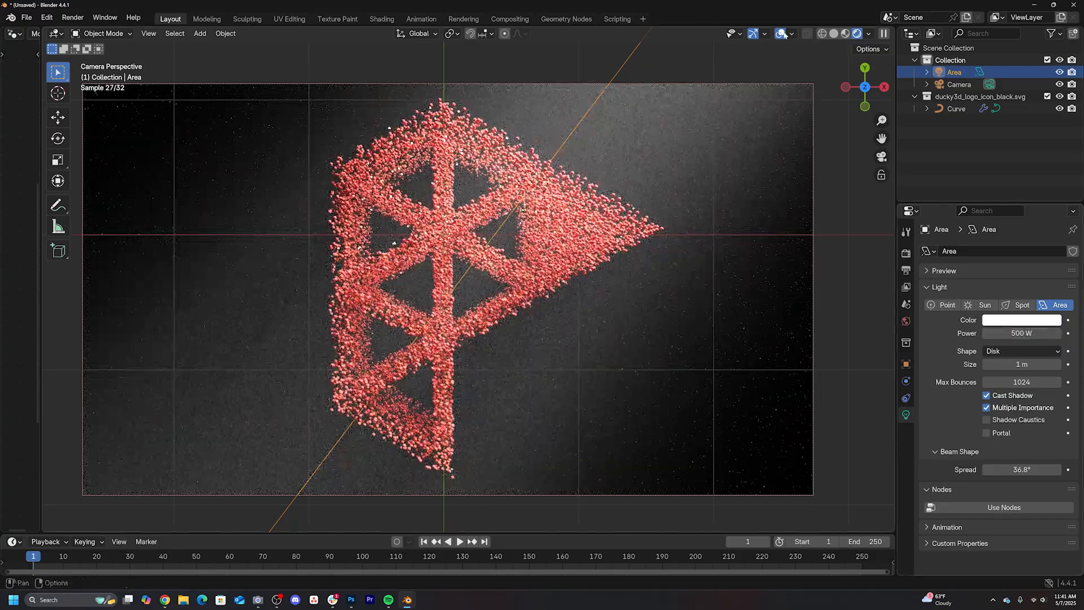
Copy the logo's Material.001 red onto the light colour and desaturate it to about 0.29 for a soft pink
click(780, 34)
scroll(639, 333, up, 3)
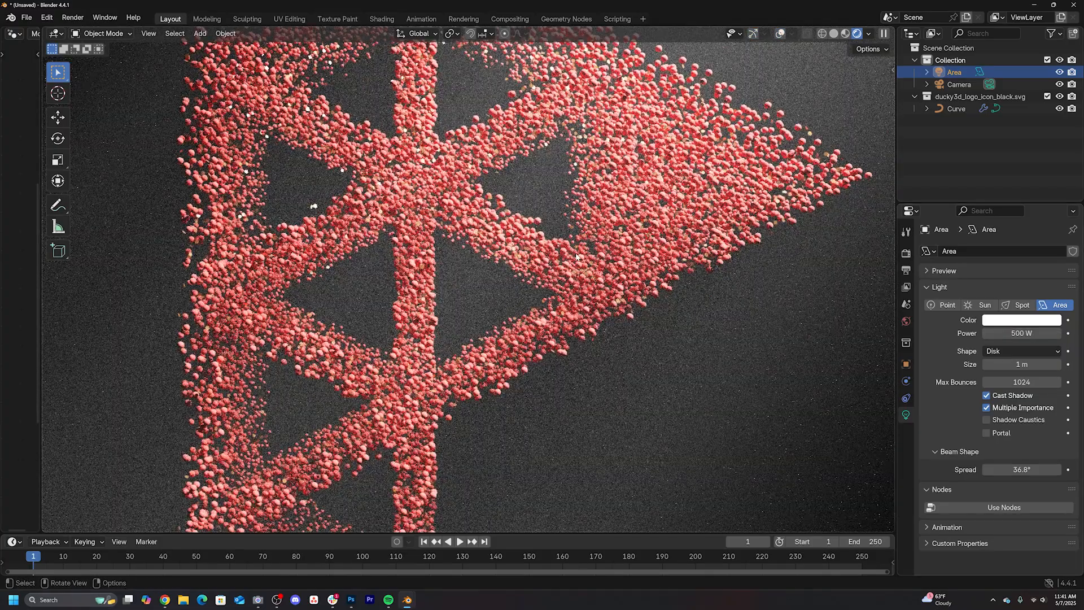
scroll(638, 333, down, 4)
key(Home)
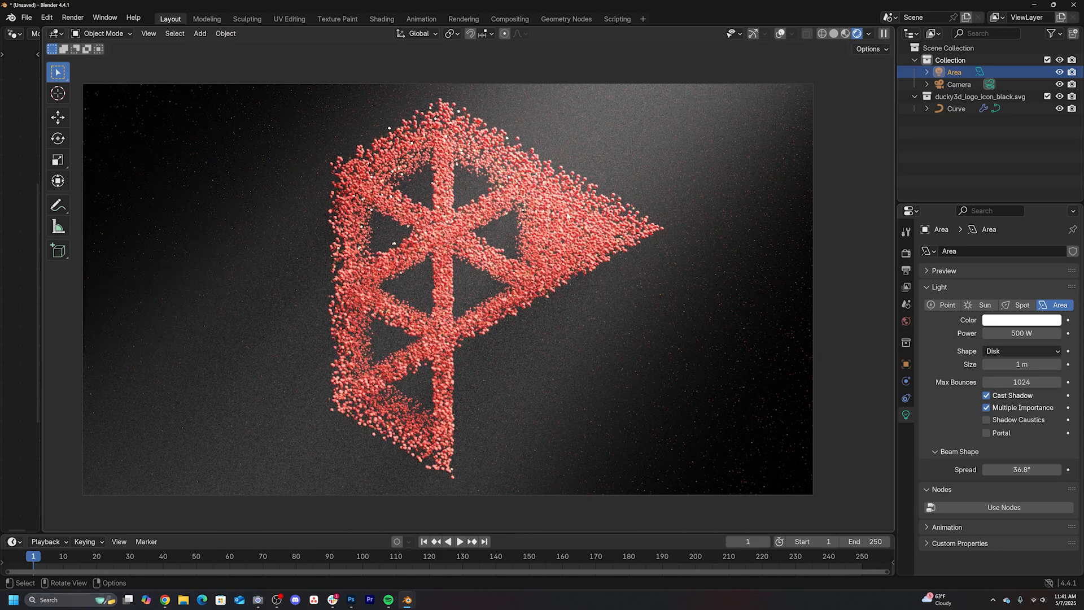
click(955, 108)
click(907, 449)
click(957, 253)
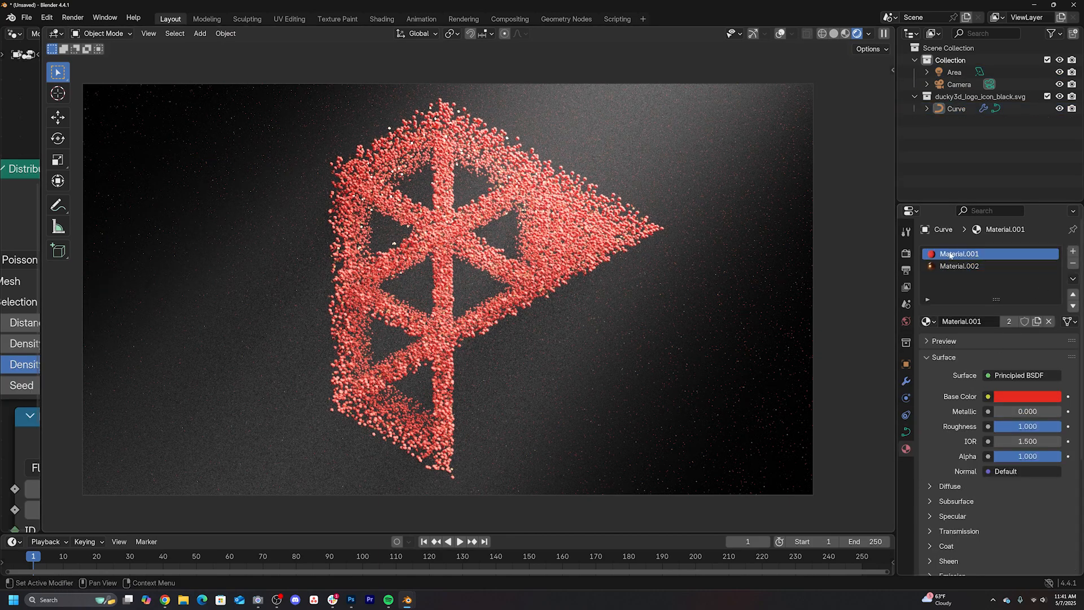
click(1011, 396)
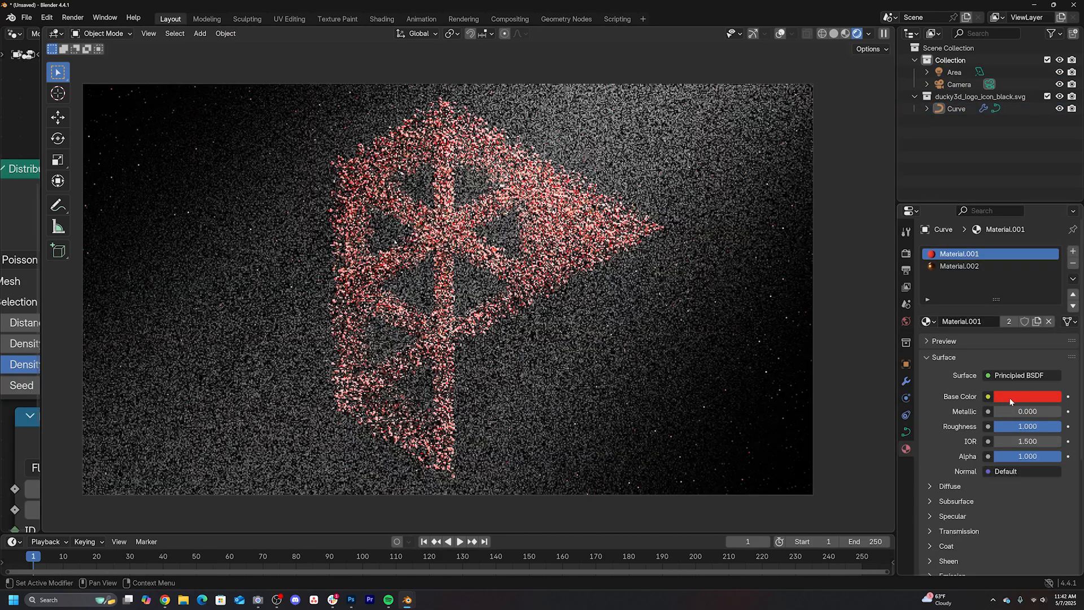
click(955, 72)
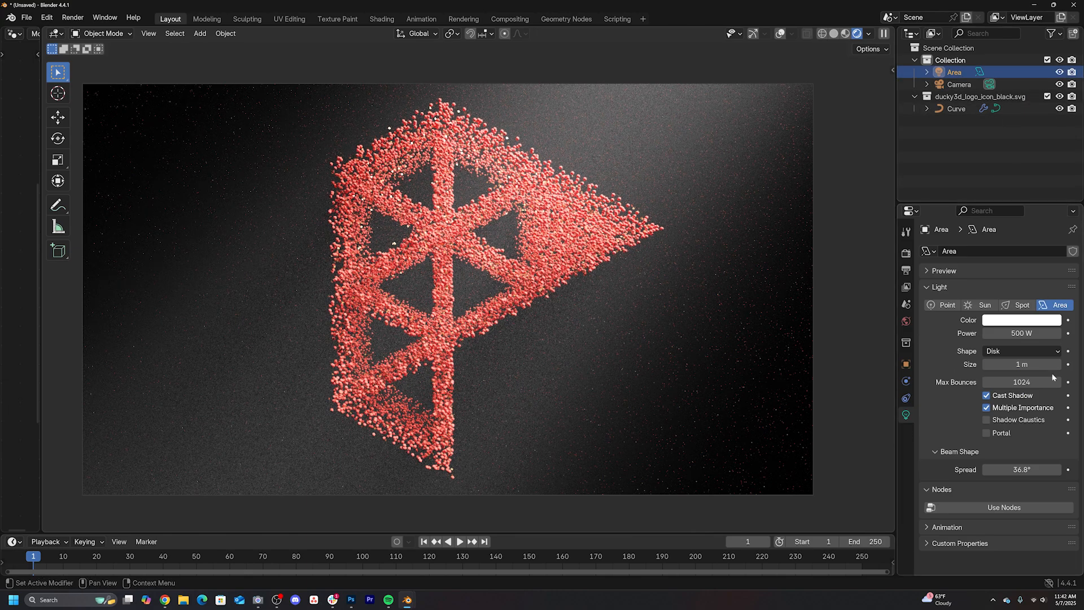
key(ctrl+v)
click(1016, 319)
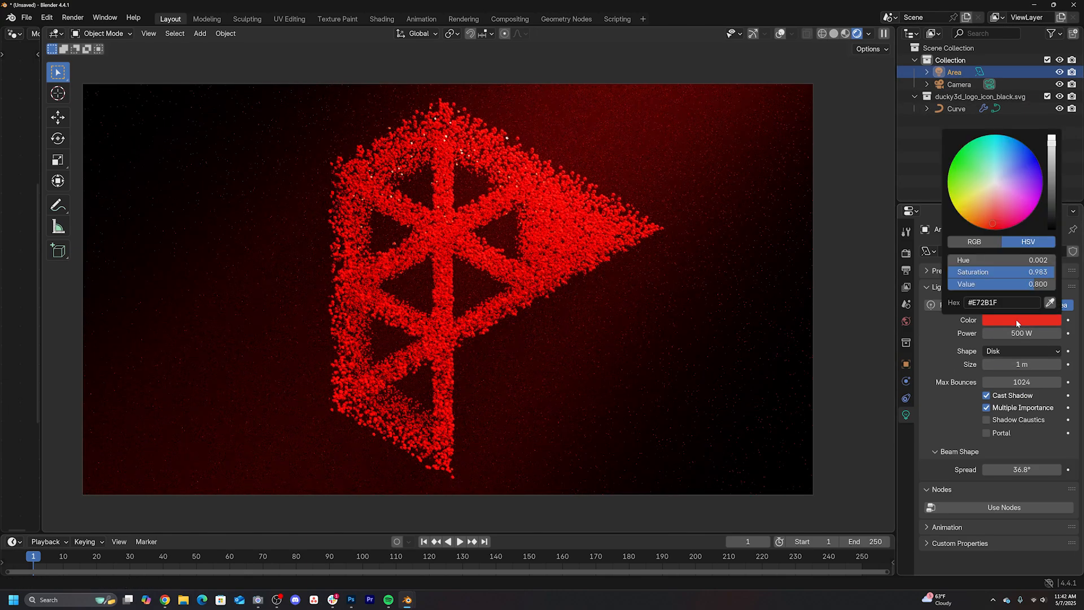
drag(1024, 273, 987, 273)
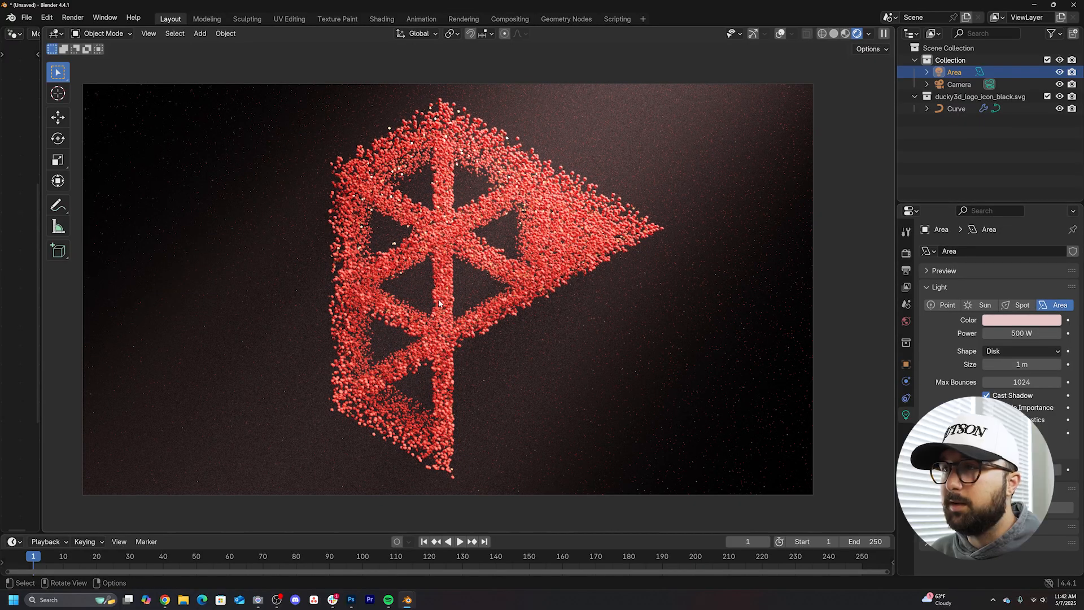
scroll(439, 303, up, 4)
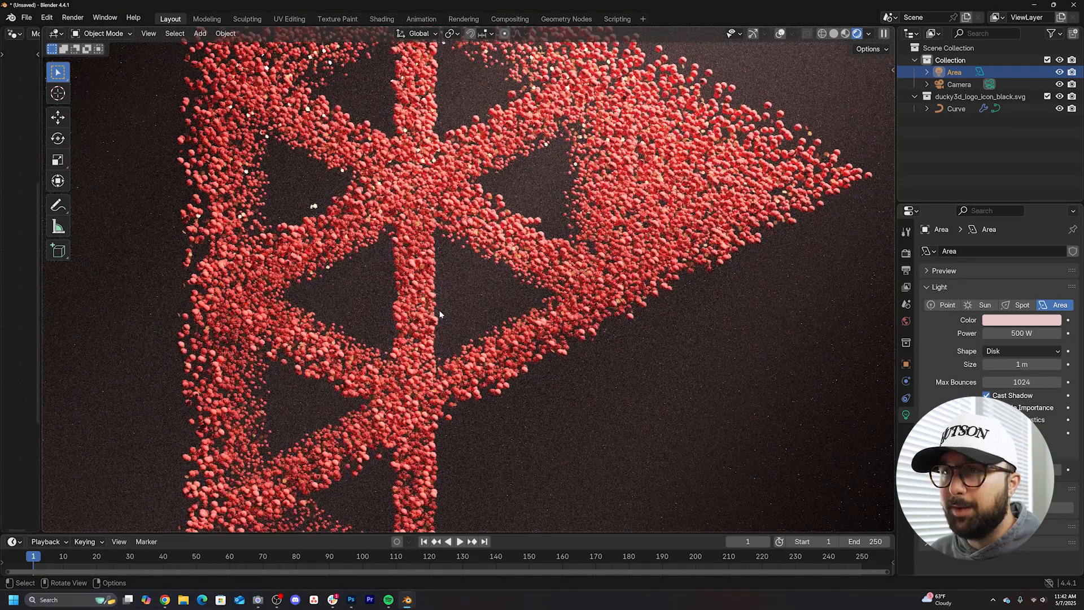
scroll(440, 310, down, 3)
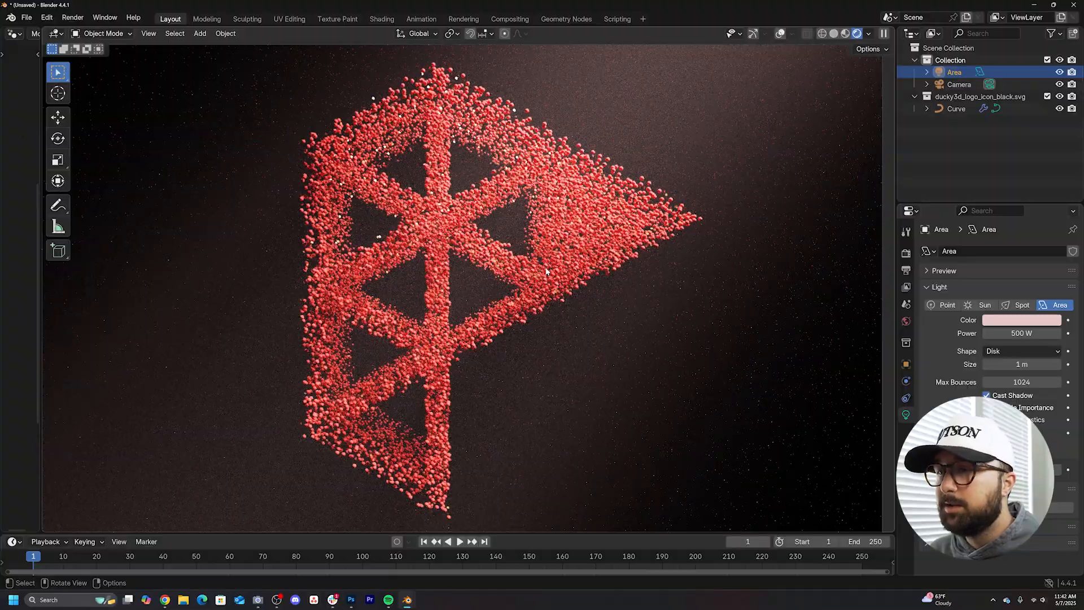
scroll(547, 271, down, 3)
scroll(546, 276, up, 6)
scroll(546, 279, up, 2)
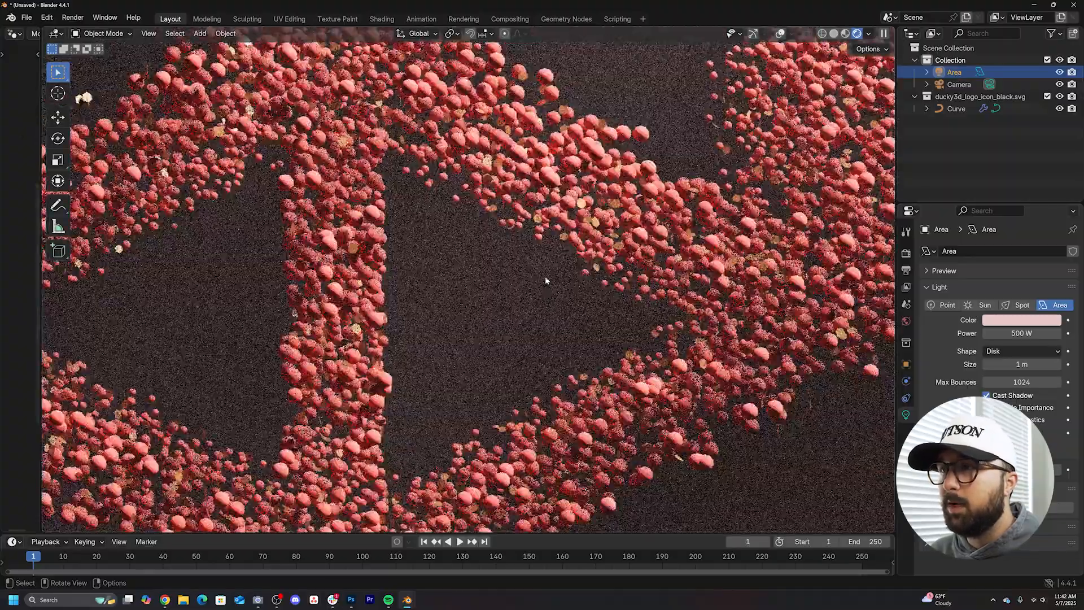
scroll(546, 280, down, 4)
scroll(474, 254, up, 3)
scroll(409, 235, up, 3)
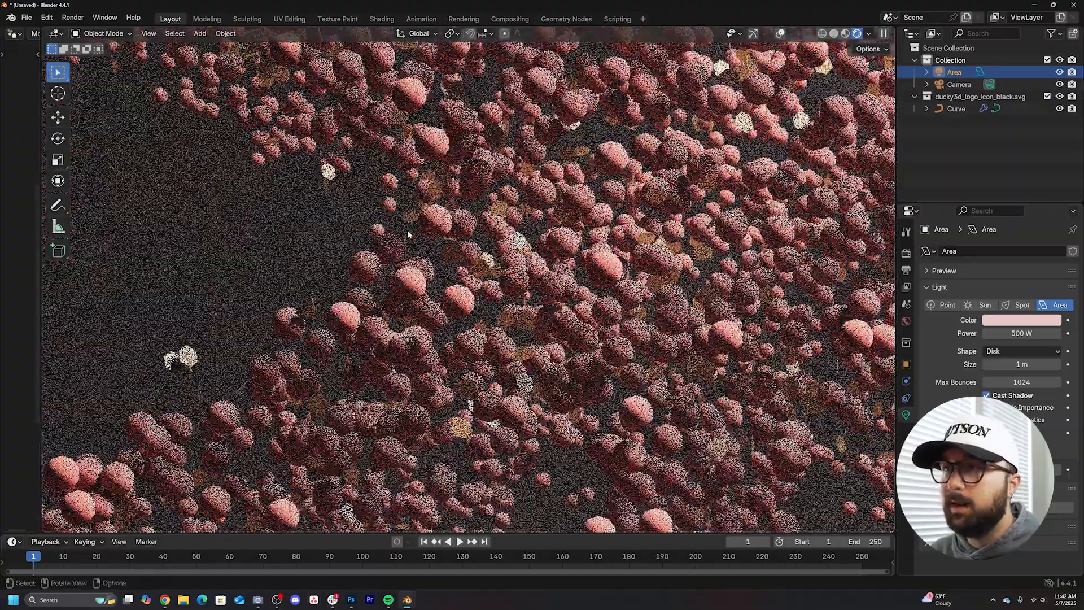
scroll(409, 235, up, 2)
Render a still image of the current frame from solid shading, close it and go to Compositing
middle_drag(409, 235, 478, 275)
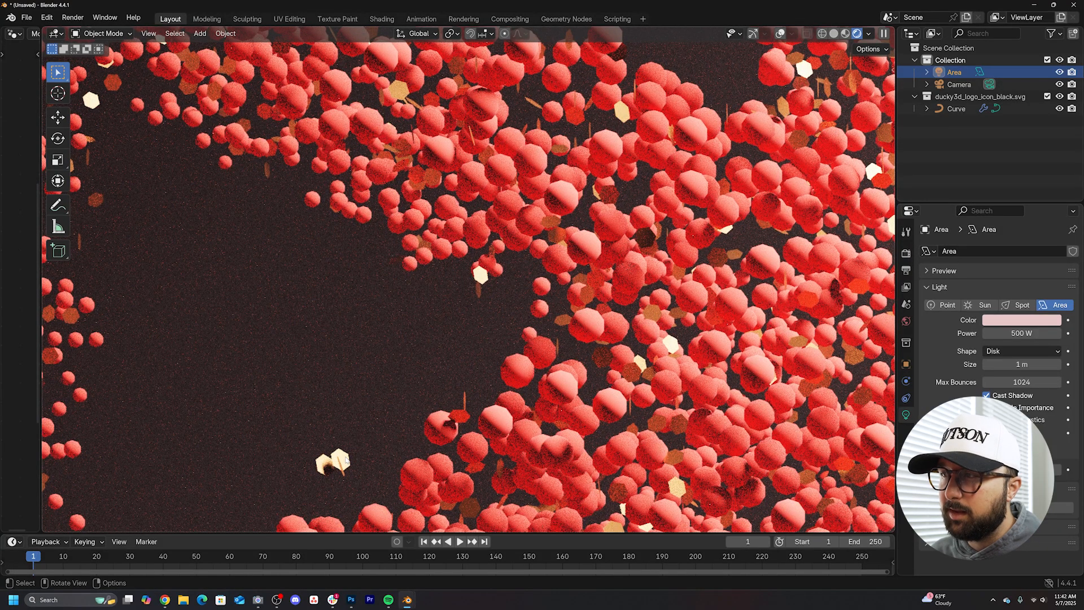
scroll(479, 275, down, 5)
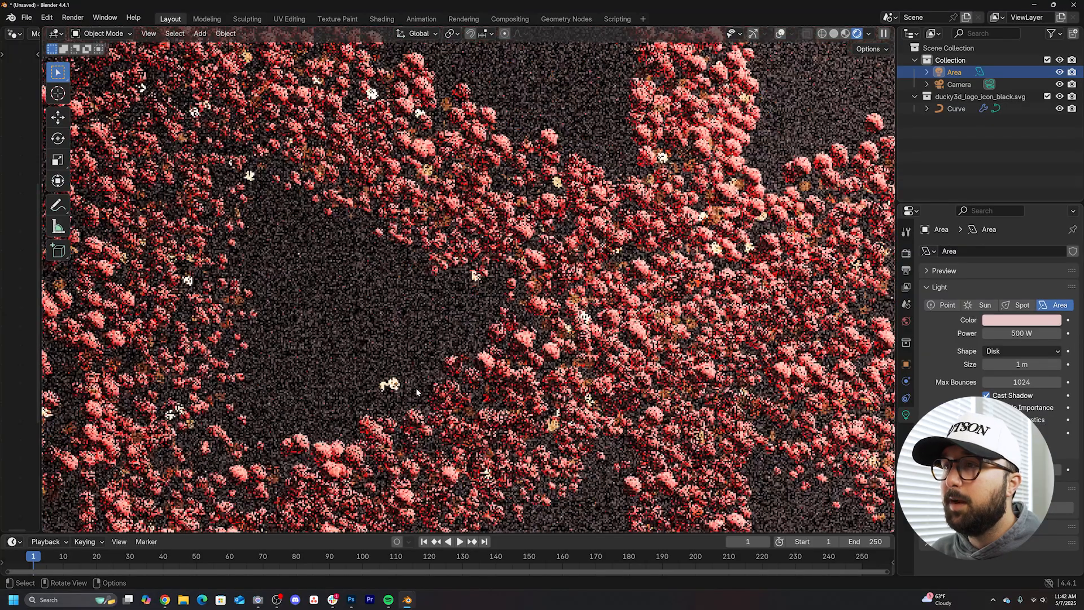
middle_drag(478, 275, 574, 336)
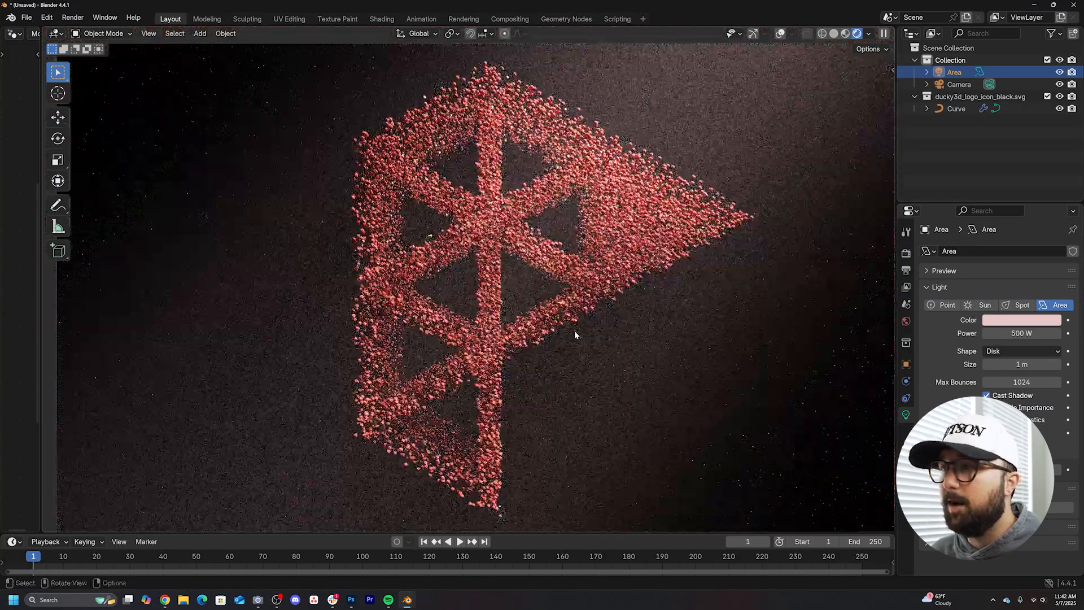
key(z)
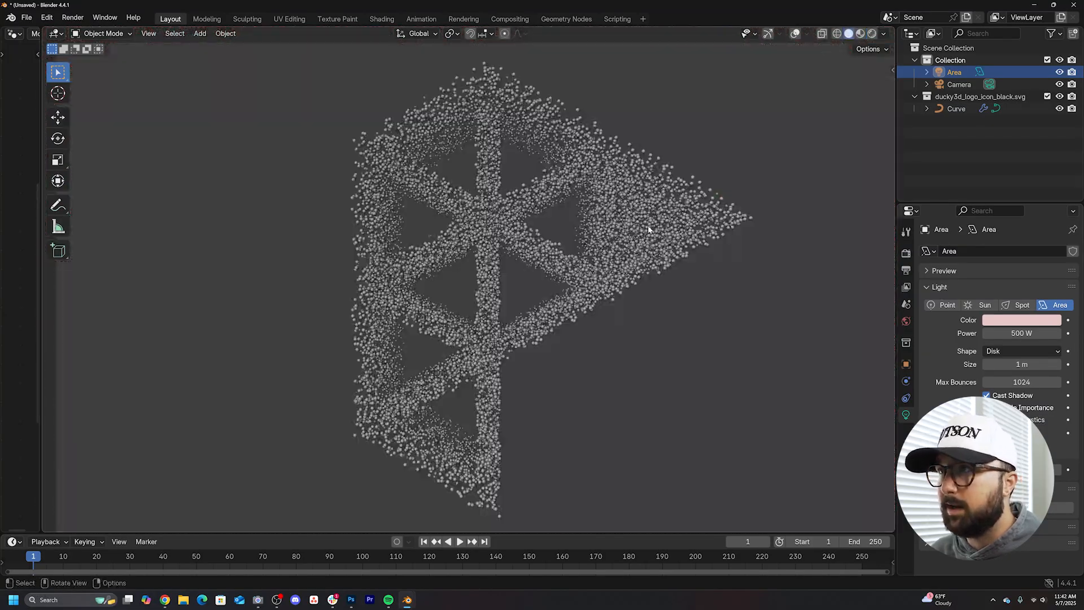
click(71, 18)
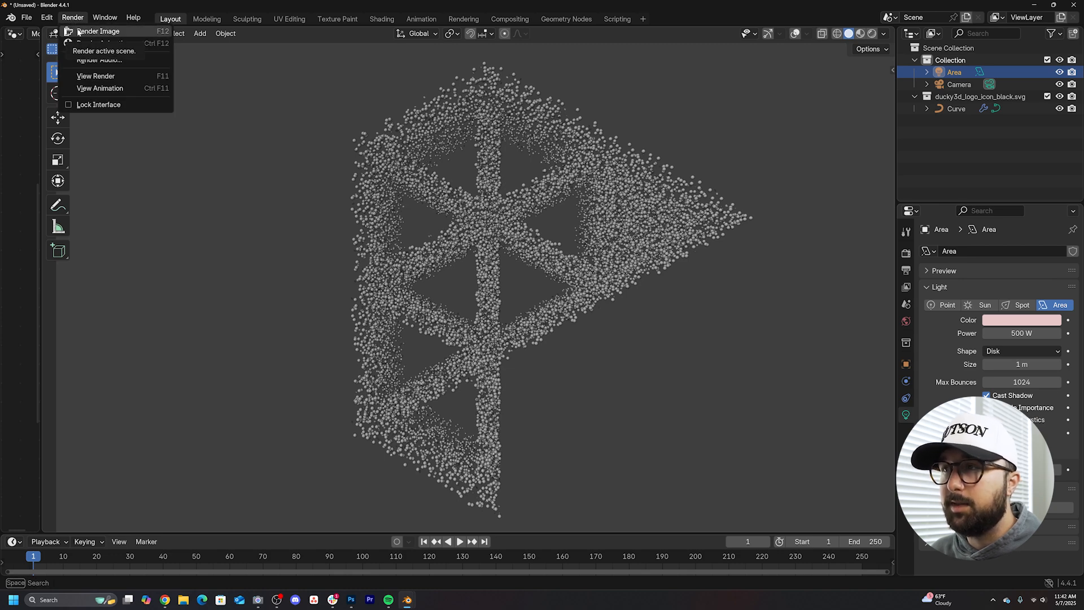
click(97, 31)
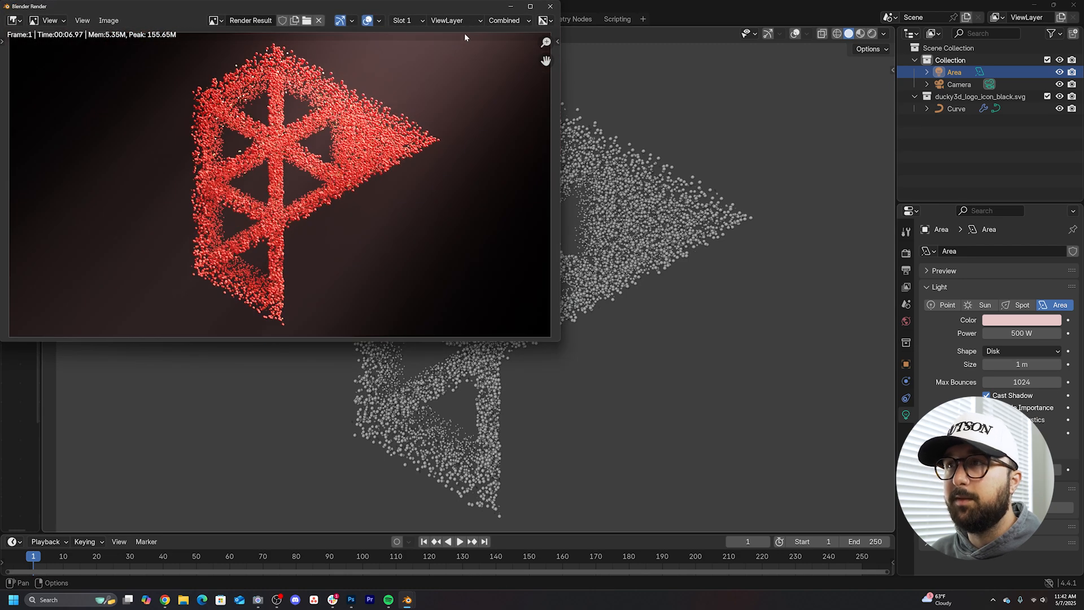
click(512, 8)
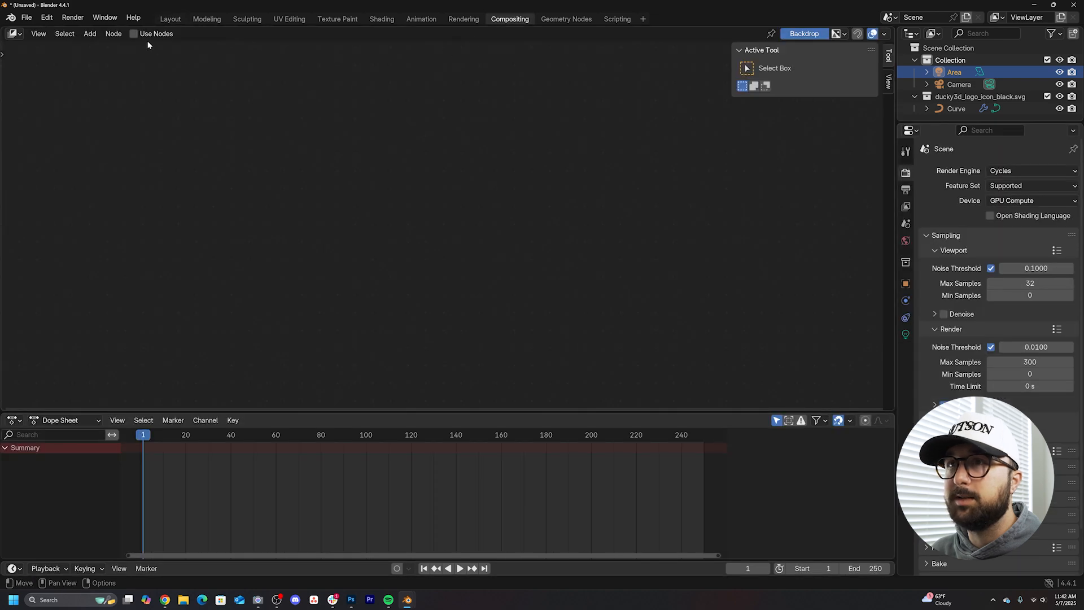
Enable the compositing node tree and add a Viewer node fed by the Render Layers image
click(134, 34)
drag(389, 167, 496, 117)
text(vie)
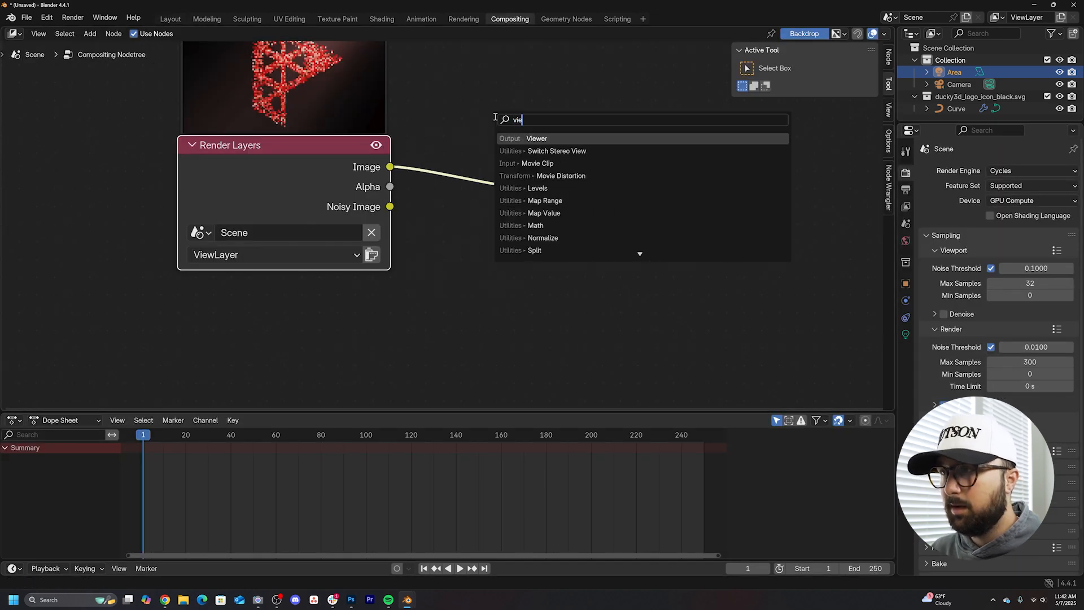
click(539, 138)
click(543, 254)
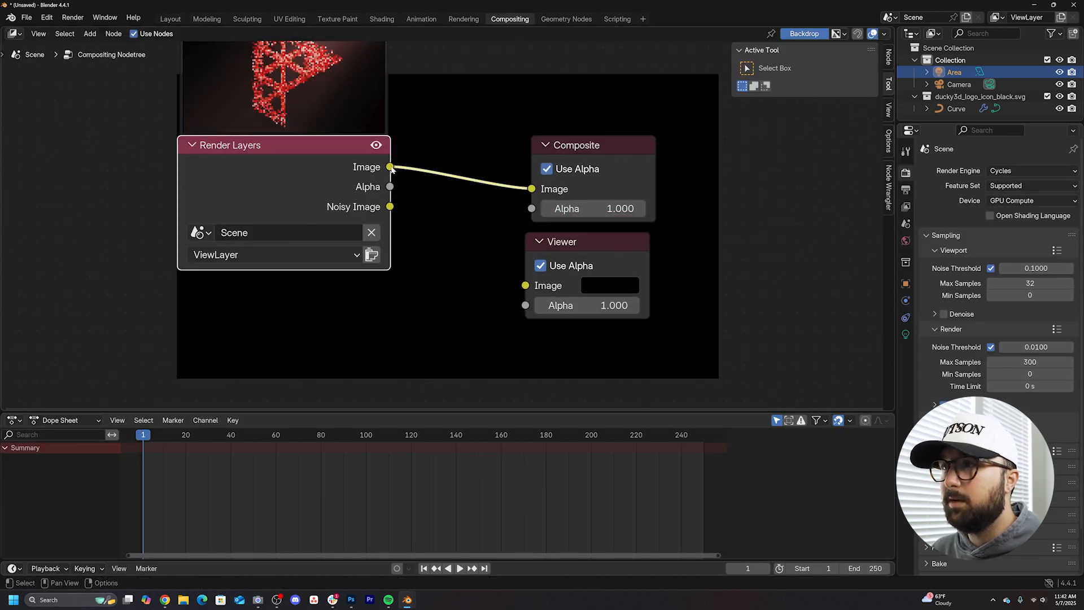
drag(529, 287, 530, 287)
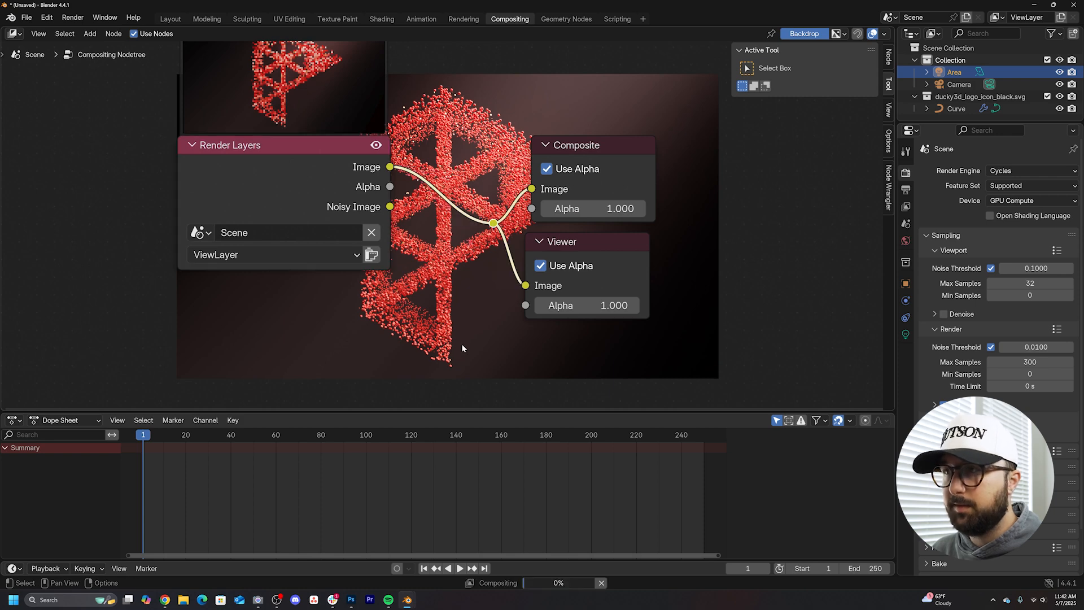
Make room in the layout and drop a Glare node onto the link to the outputs
middle_drag(512, 160, 635, 181)
key(g)
click(150, 225)
key(shift+a)
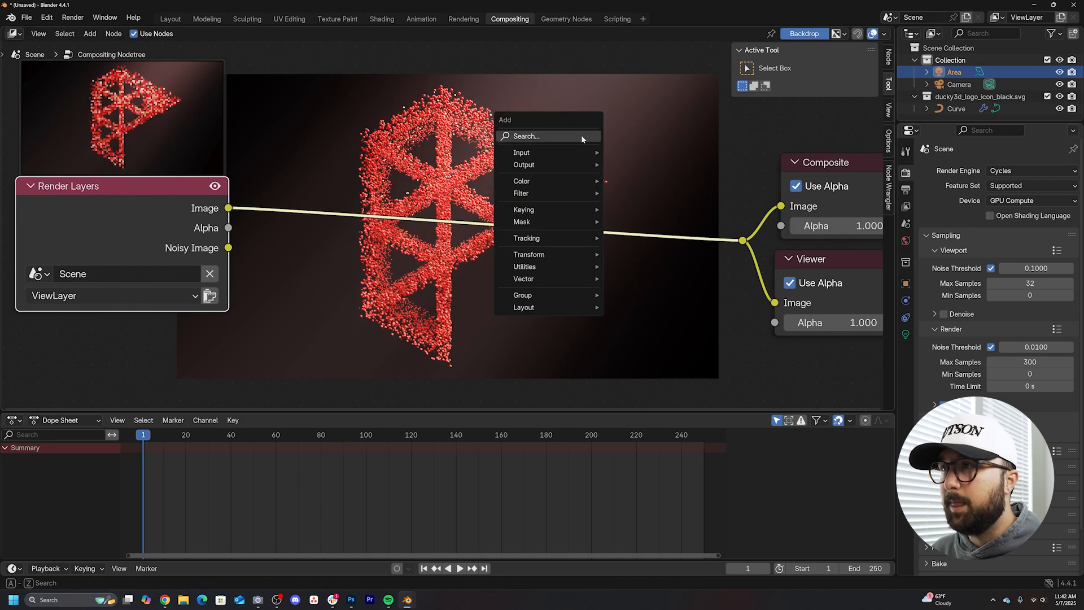
text(gl)
key(Return)
click(640, 254)
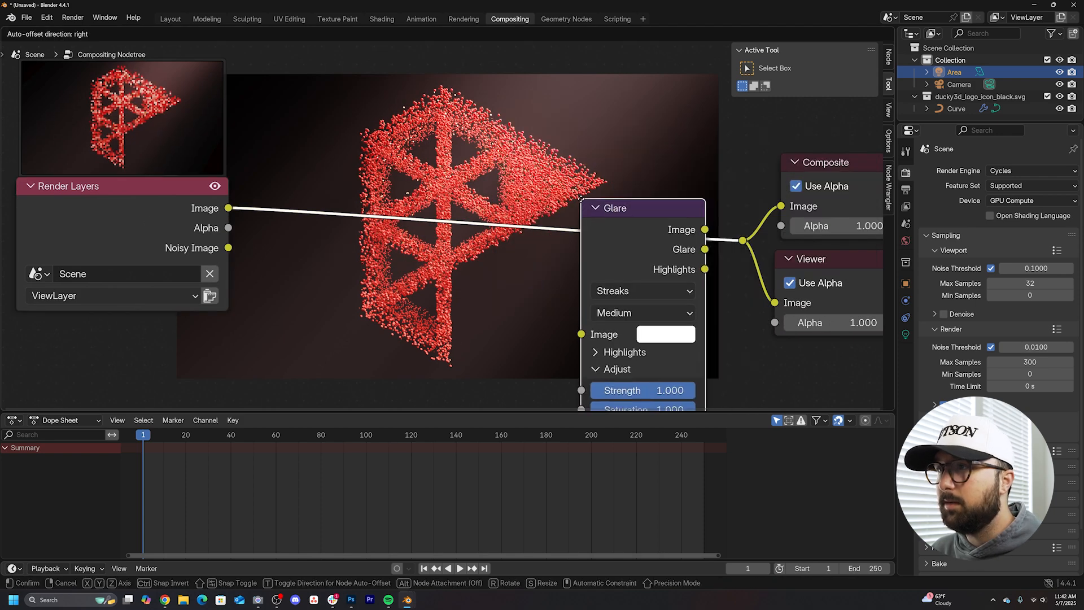
Set the Glare type to Bloom and raise its highlight threshold to 4.2
click(640, 290)
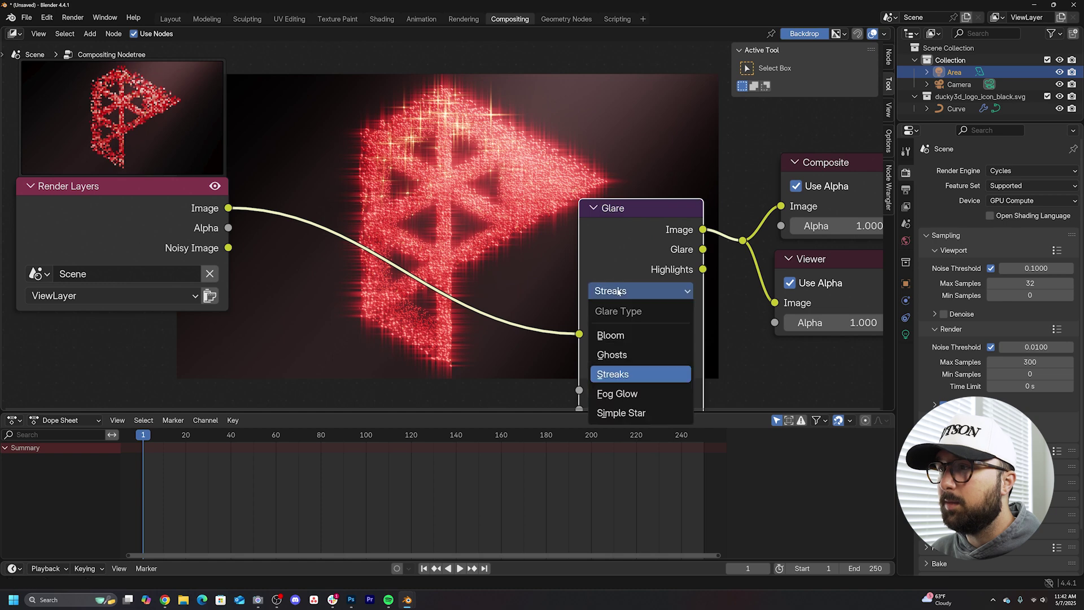
click(622, 356)
click(627, 290)
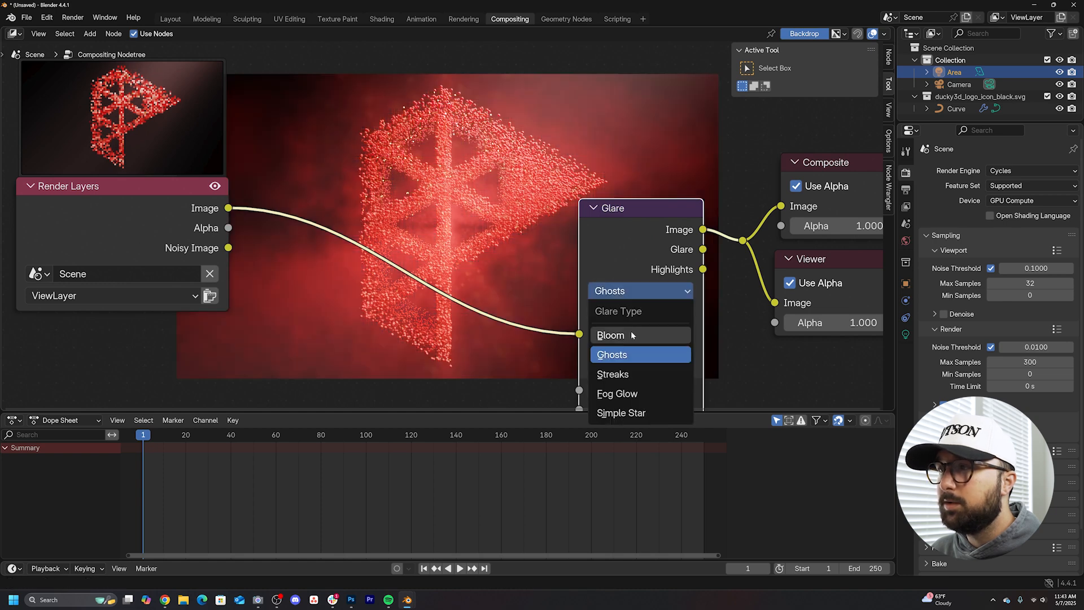
click(629, 335)
ctrl+scroll(630, 334, down, 3)
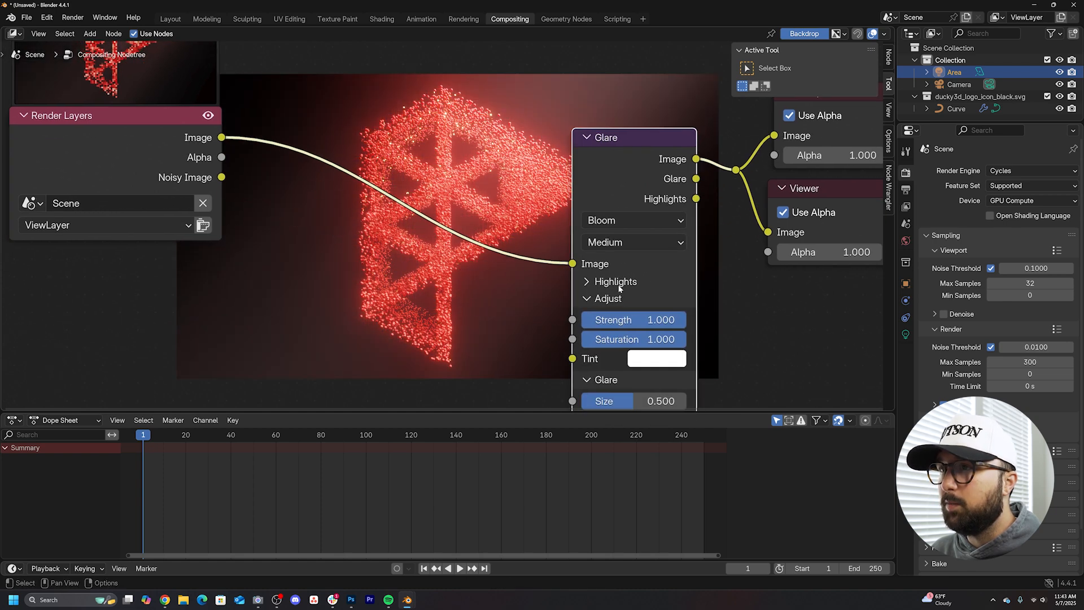
click(616, 281)
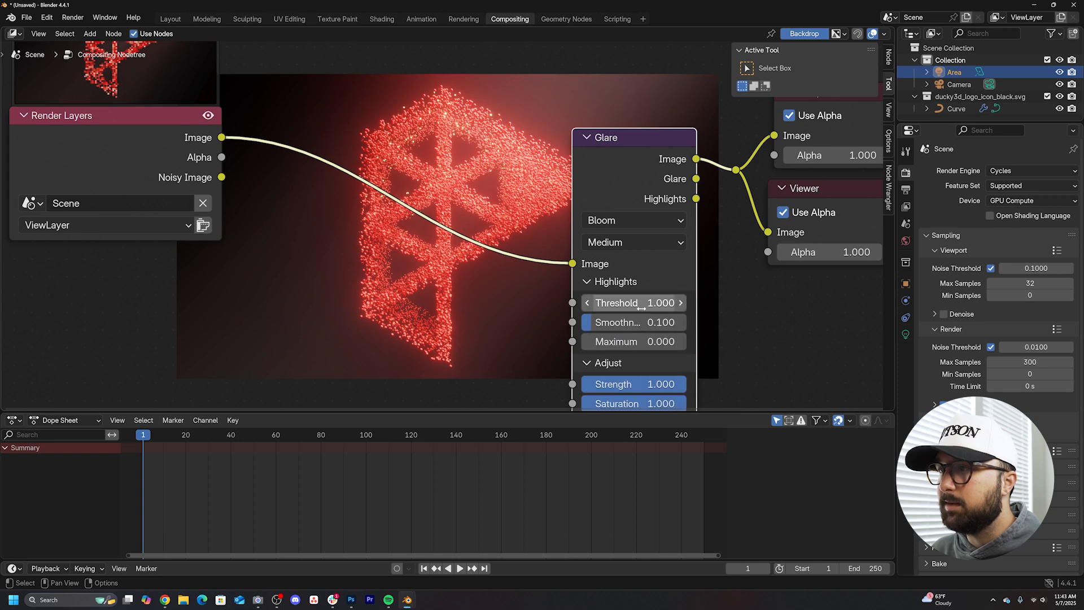
drag(627, 303, 669, 303)
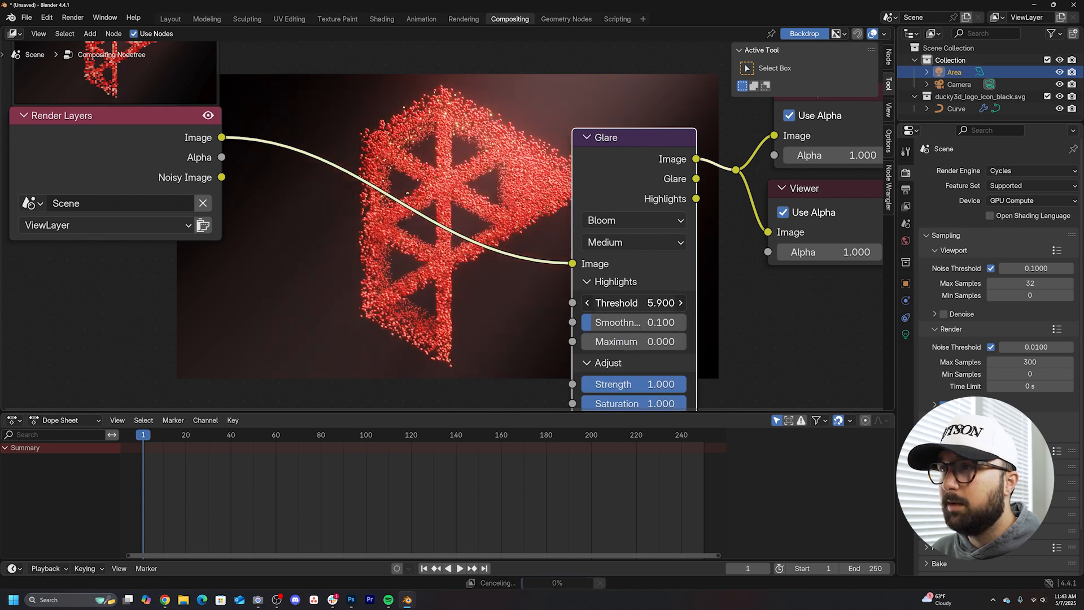
scroll(497, 138, up, 2)
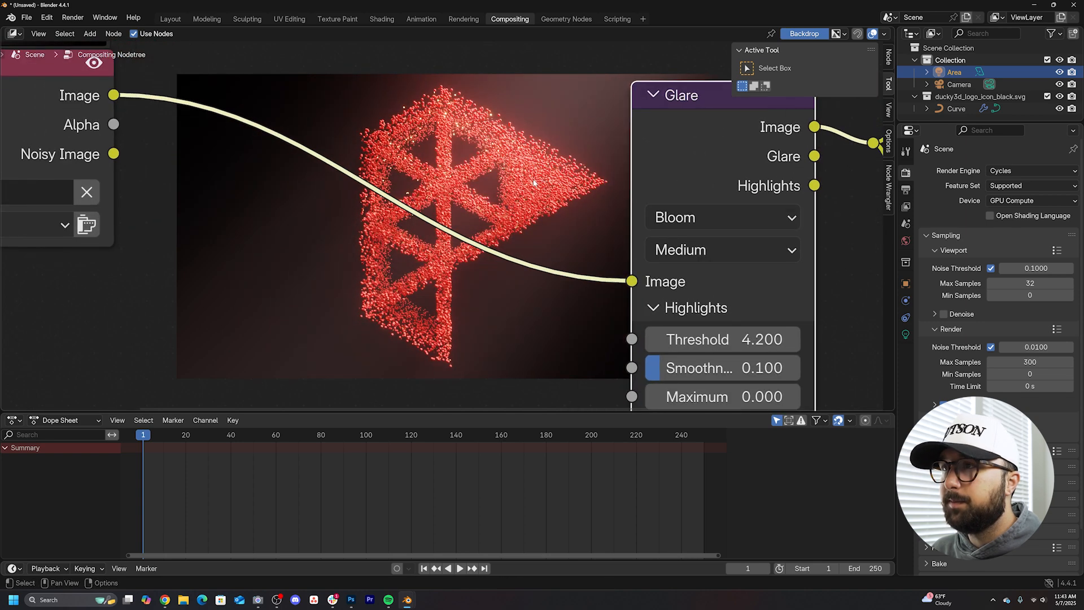
scroll(498, 138, down, 2)
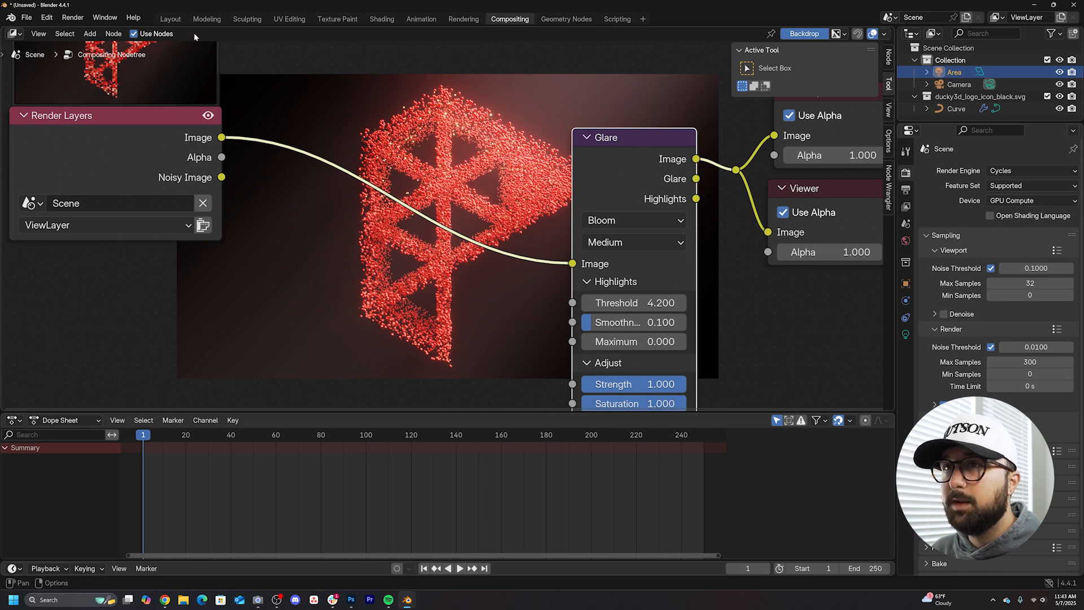
In the Layout viewport, set Viewport Shading Compositor to Always, then return to solid shading
click(170, 19)
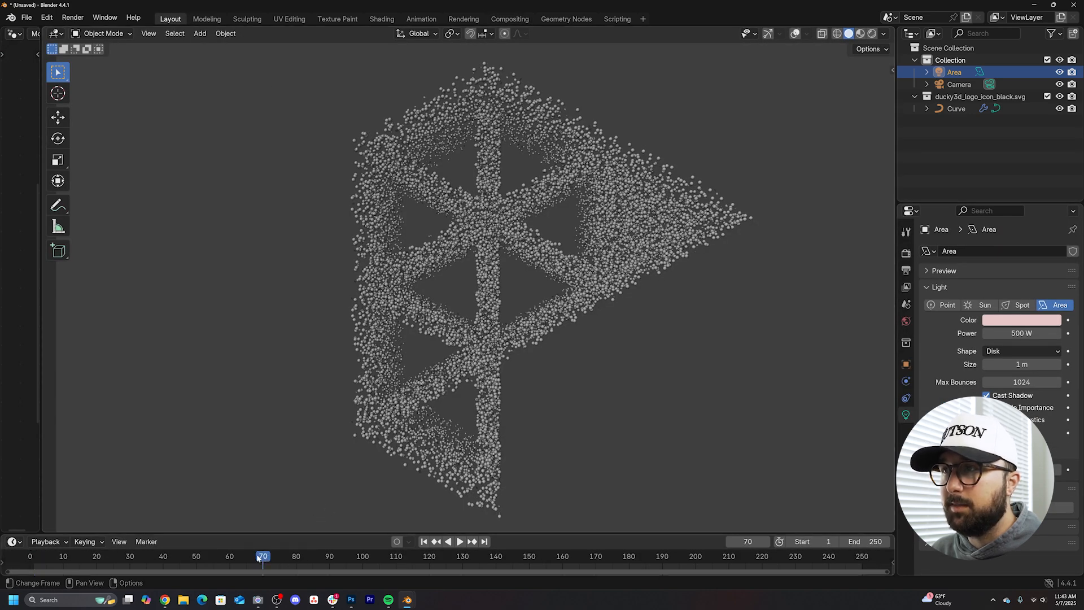
key(z)
click(870, 35)
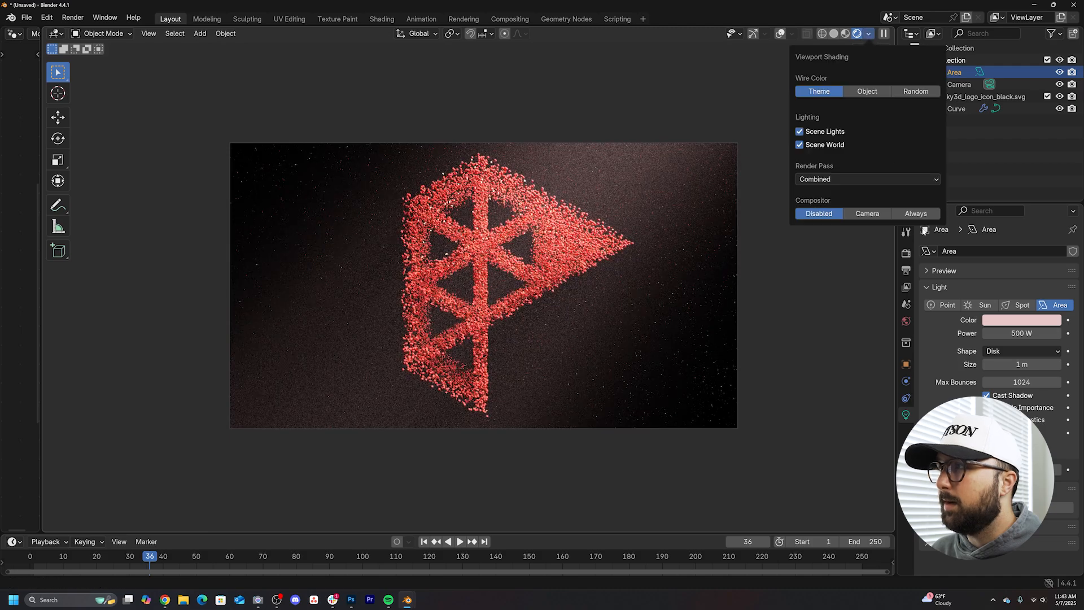
click(916, 214)
scroll(513, 339, up, 5)
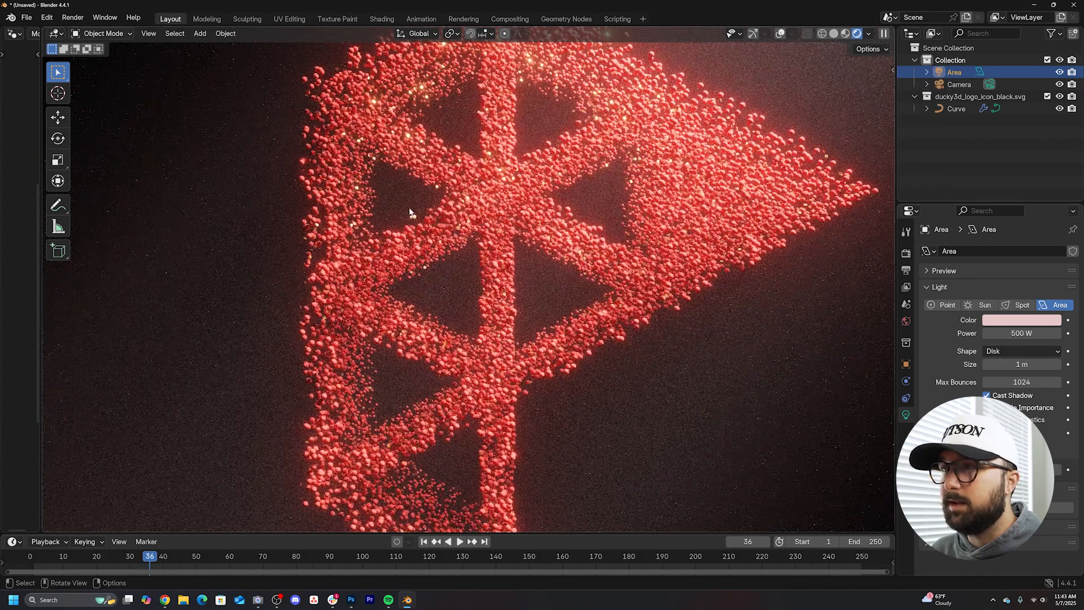
scroll(410, 219, down, 4)
click(834, 34)
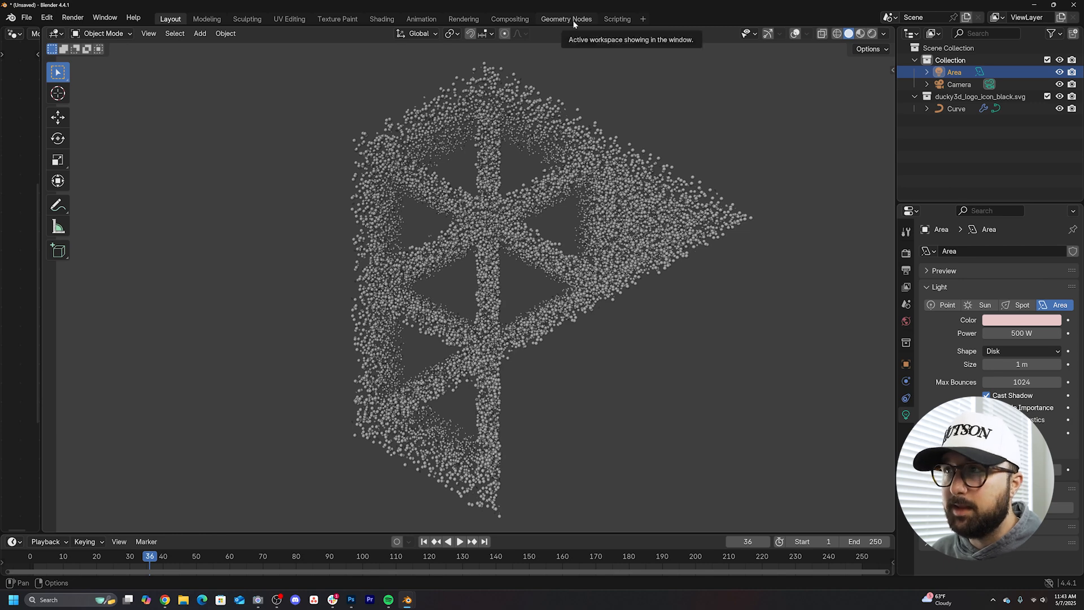
Open a Geometry Node Editor beside the 3D view on the Curve object and enlarge the timeline
drag(39, 297, 448, 296)
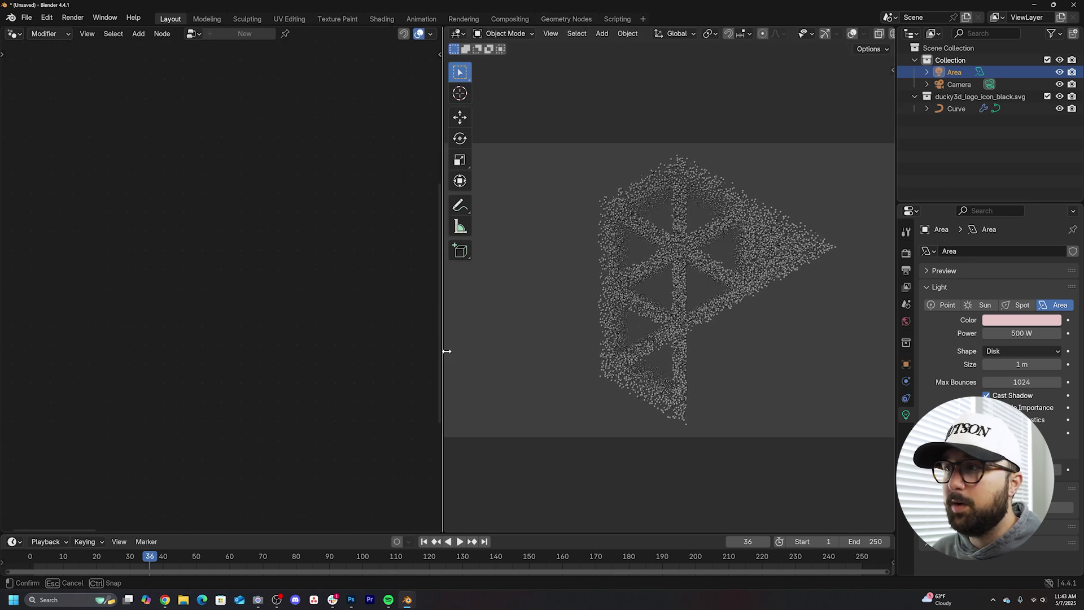
click(659, 307)
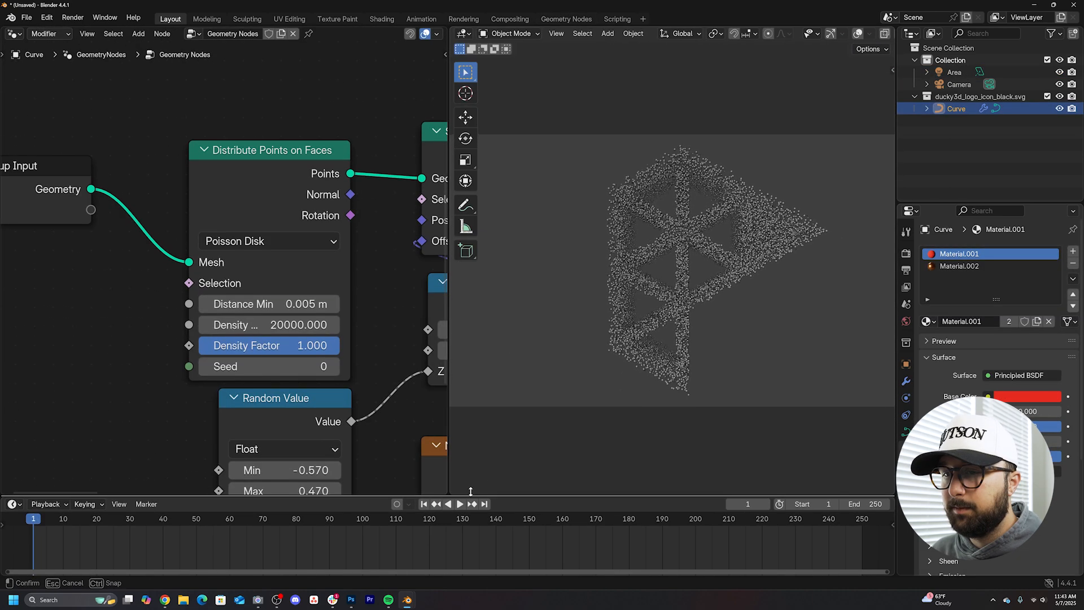
drag(461, 535, 461, 477)
In Preferences > Animation, set Default Interpolation for new keyframes to Bézier
click(47, 19)
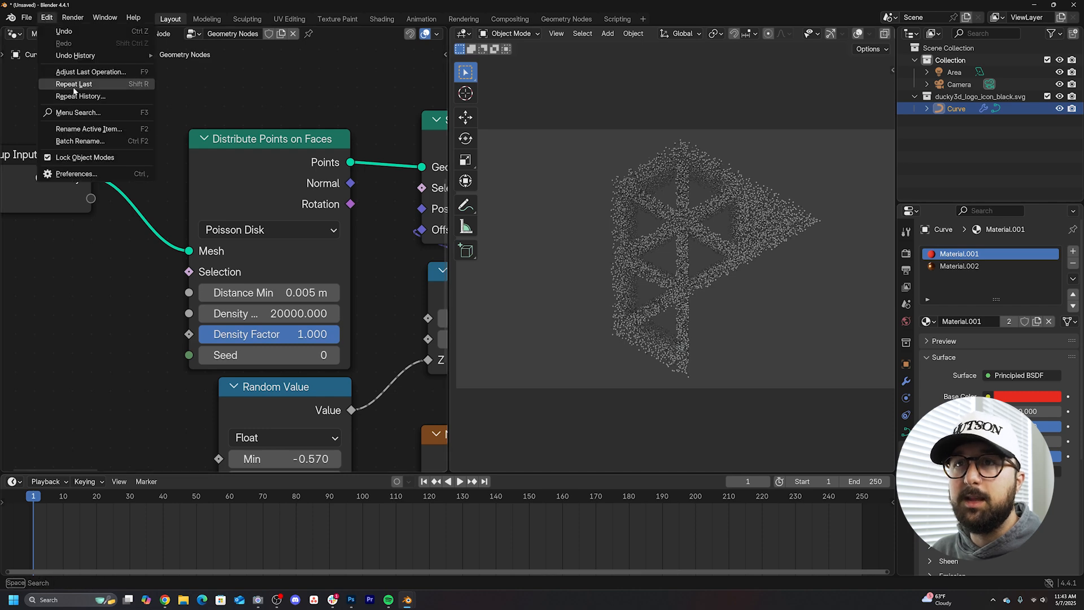
click(72, 175)
click(273, 303)
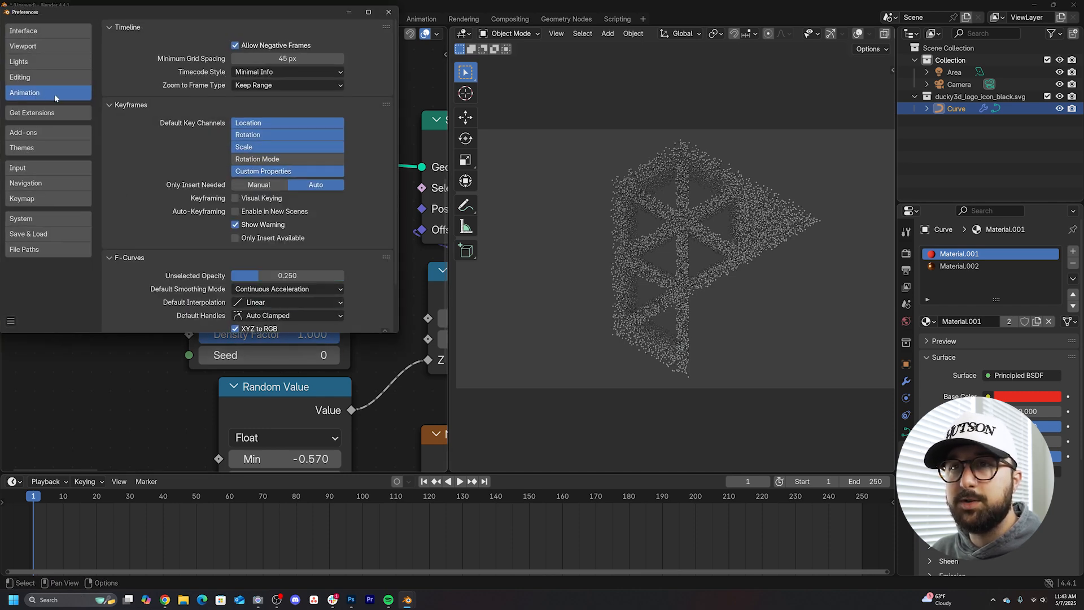
click(265, 305)
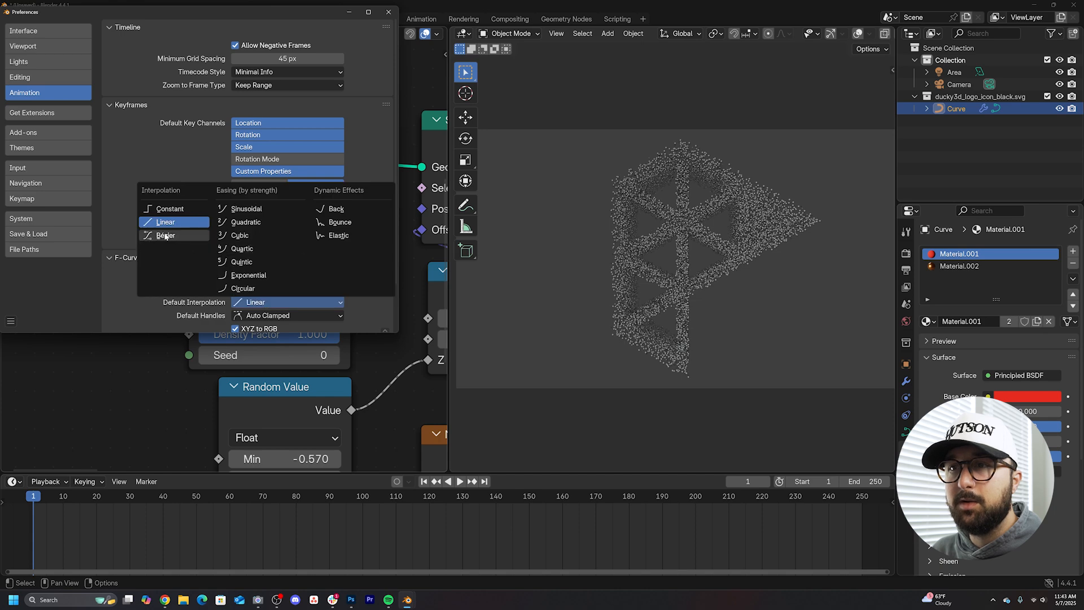
click(164, 235)
click(388, 12)
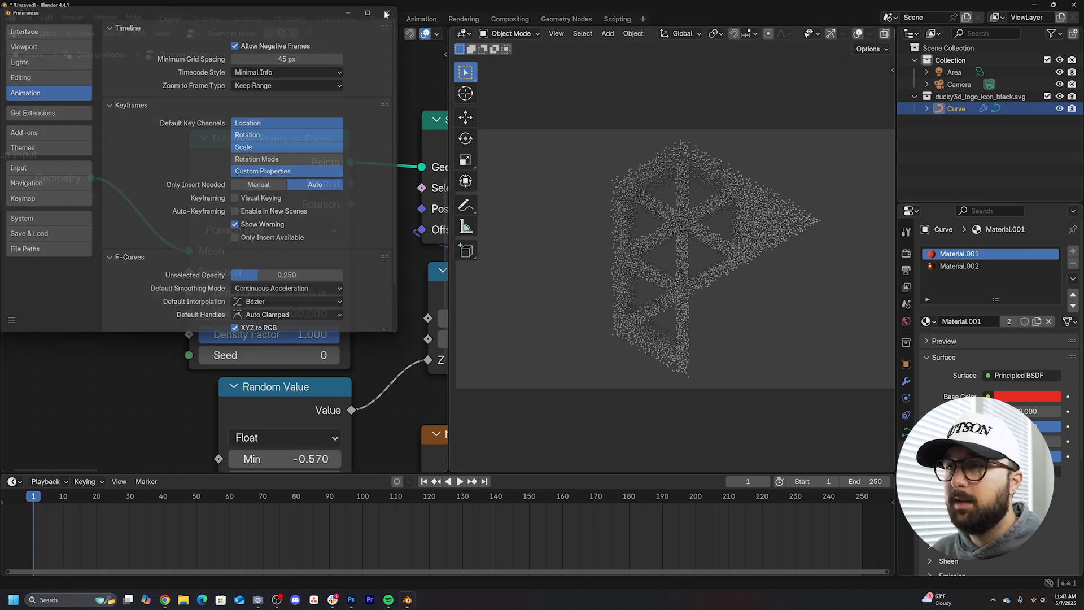
scroll(352, 369, up, 3)
scroll(353, 370, down, 3)
Keyframe the Multiply strength at 1.9 on frame 1 and 0 on frame 200 so particles reassemble
middle_drag(353, 370, 248, 332)
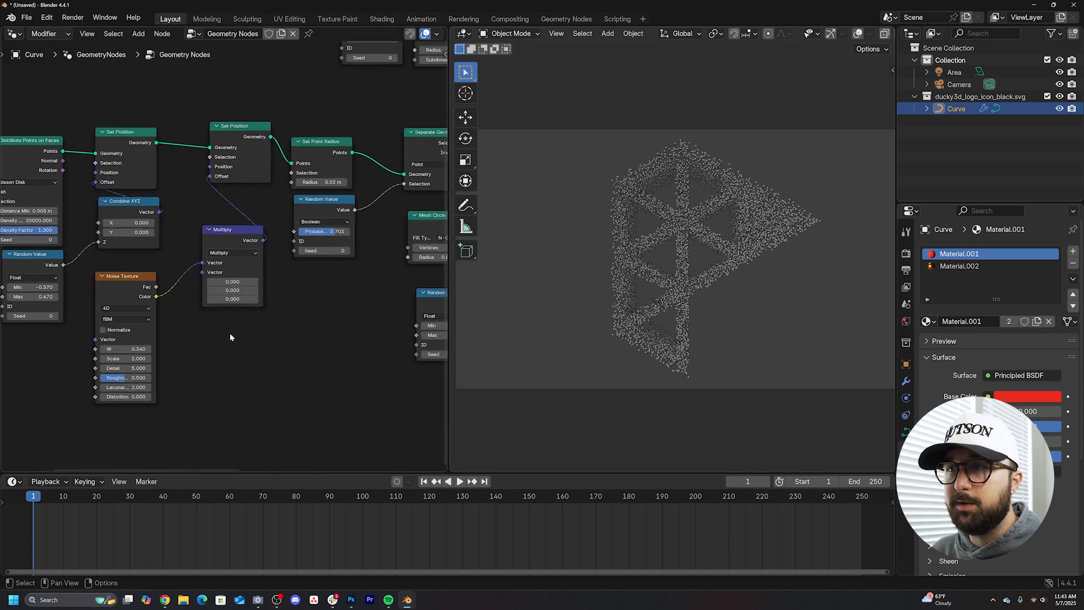
mouse_move(235, 288)
mouse_down()
mouse_move(235, 310)
mouse_move(254, 288)
mouse_move(235, 310)
mouse_up()
text(1)
key(Return)
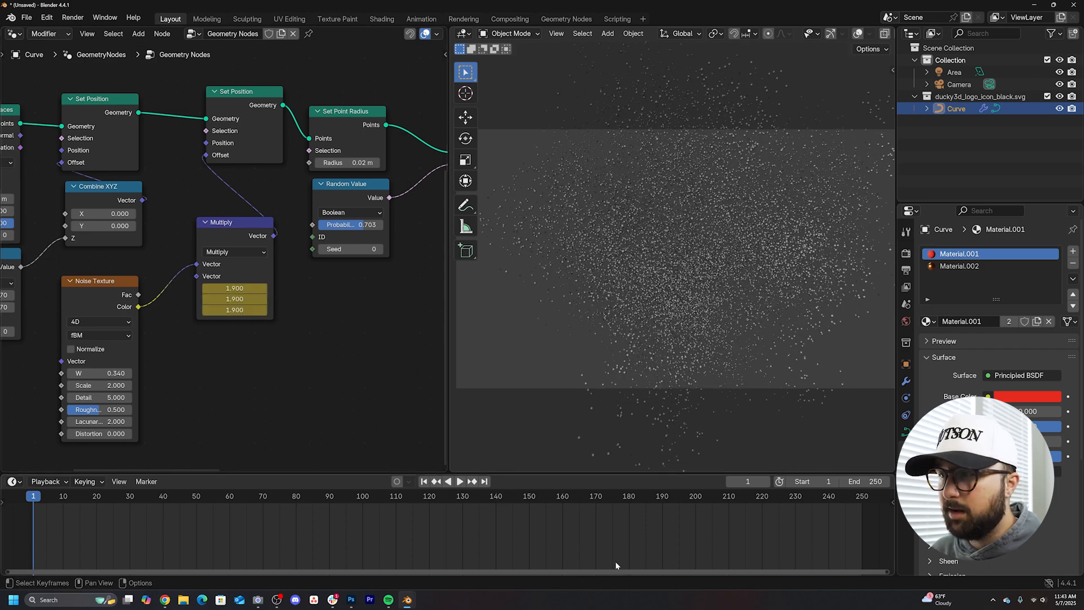
double_click(235, 288)
text(0)
key(Return)
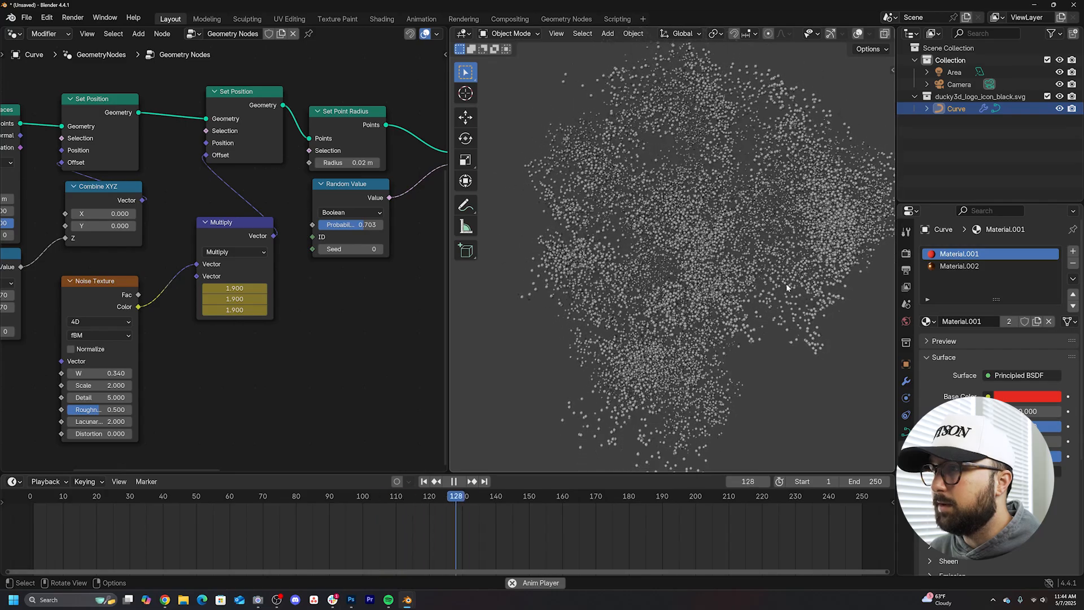
Play back the reassembly from frame 1, then nudge the Noise Texture W value to shift the scatter
click(423, 482)
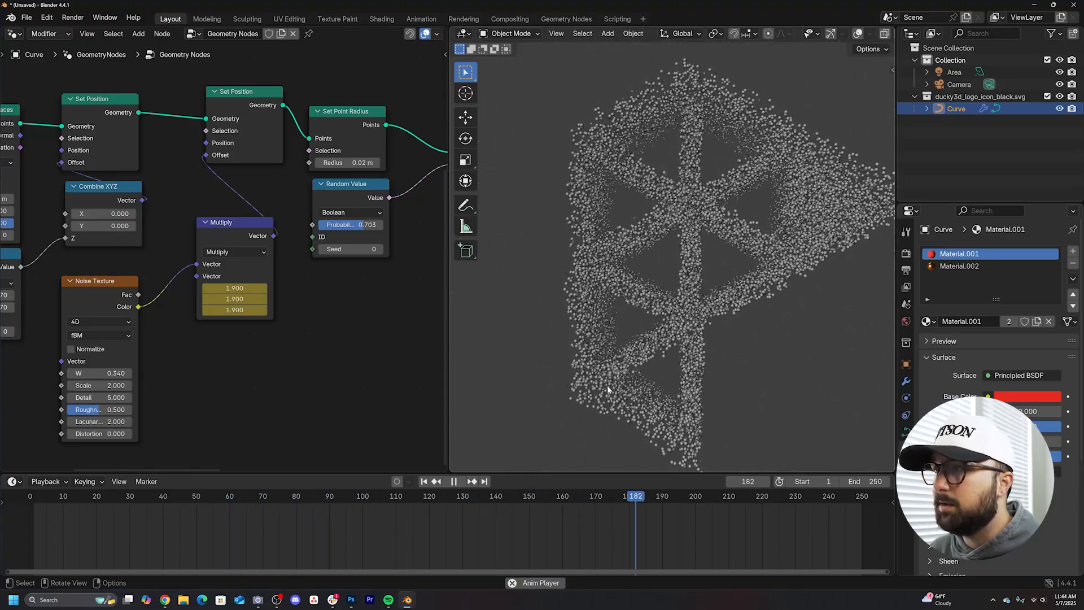
click(216, 499)
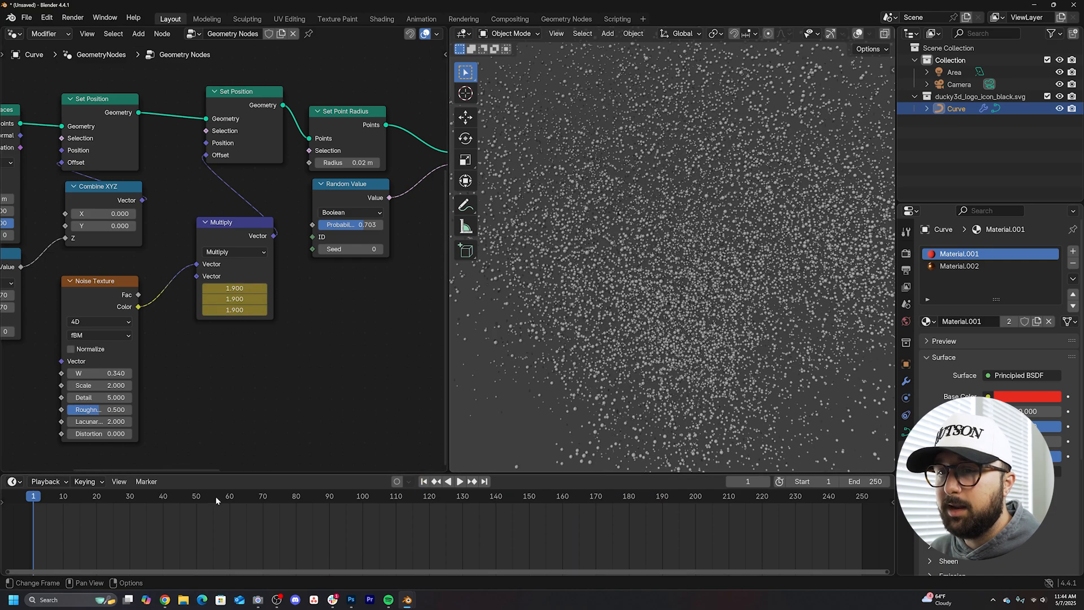
middle_drag(255, 356, 318, 329)
drag(277, 336, 254, 336)
Reset Noise W to 0 and set Preferences default keyframe interpolation to Linear
key(shift+Left)
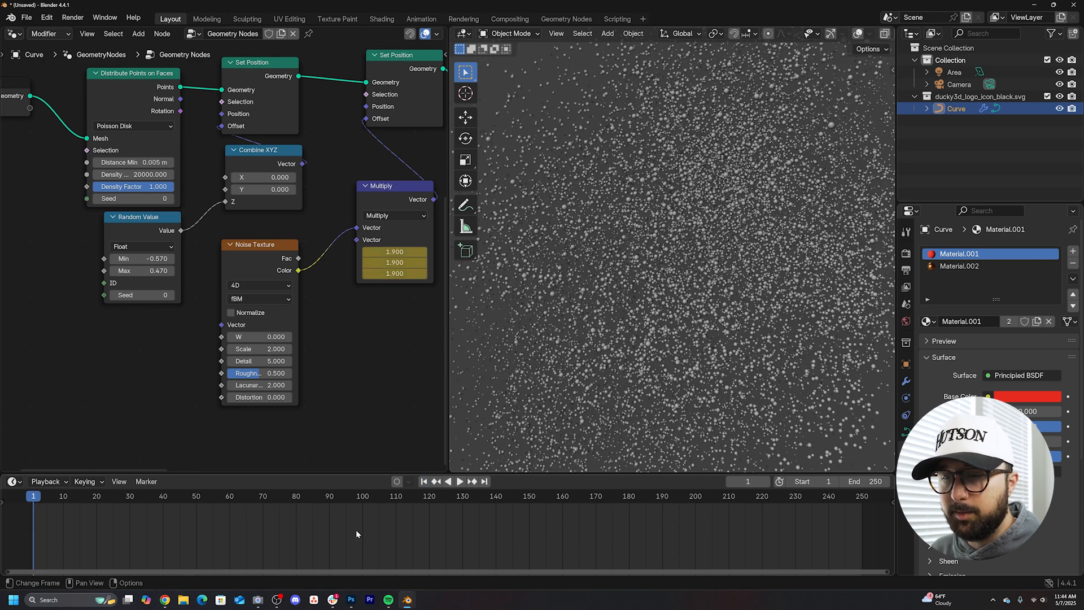
click(46, 18)
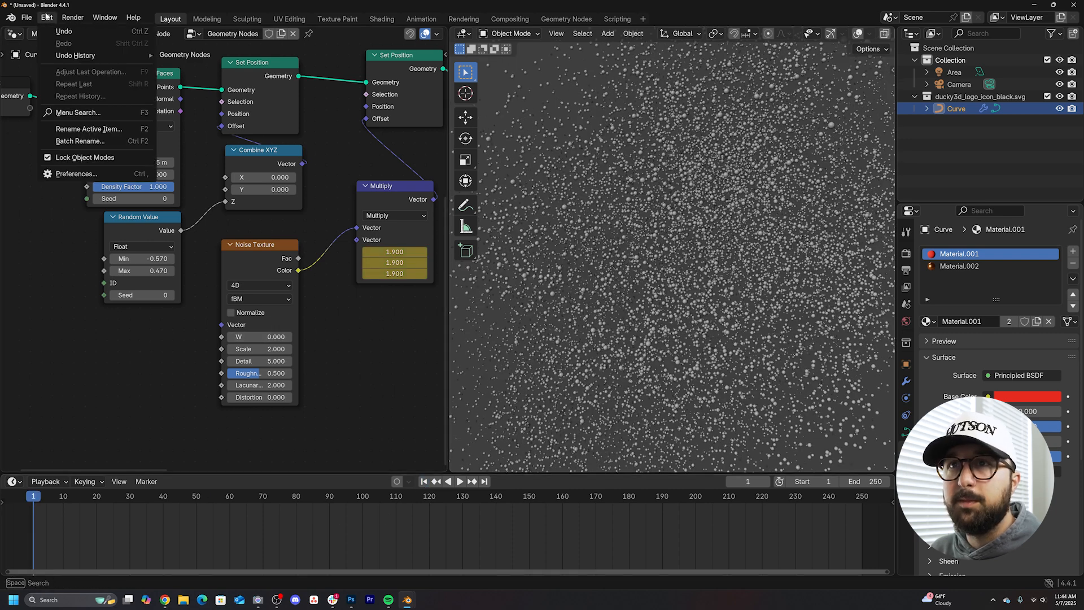
click(84, 173)
click(271, 299)
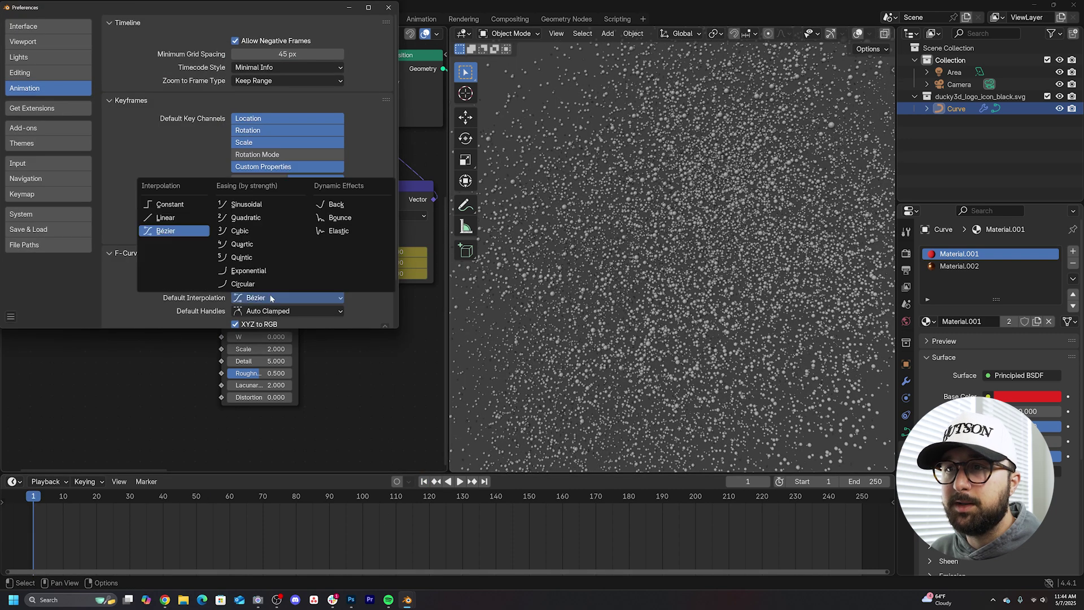
click(166, 218)
click(387, 10)
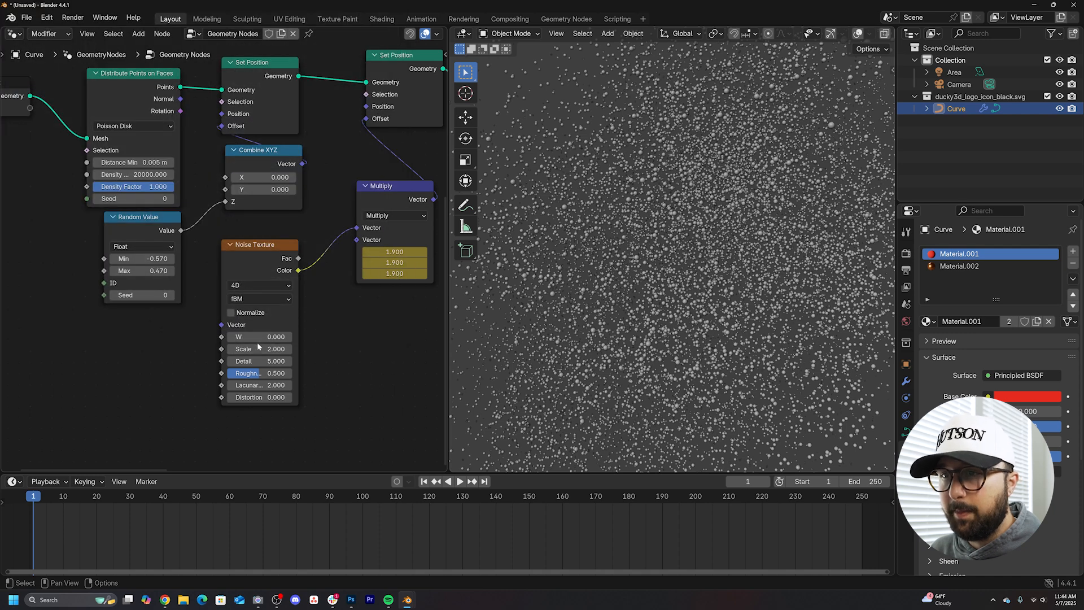
Keyframe Noise W at 0 on frame 1 and about 0.1 on frame 200
key(i)
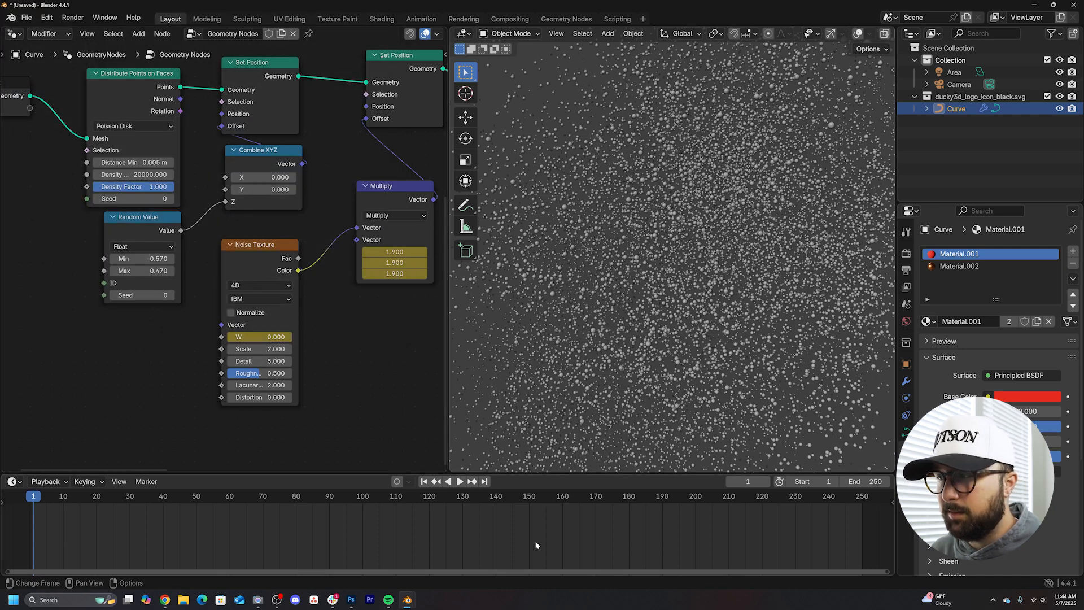
click(692, 497)
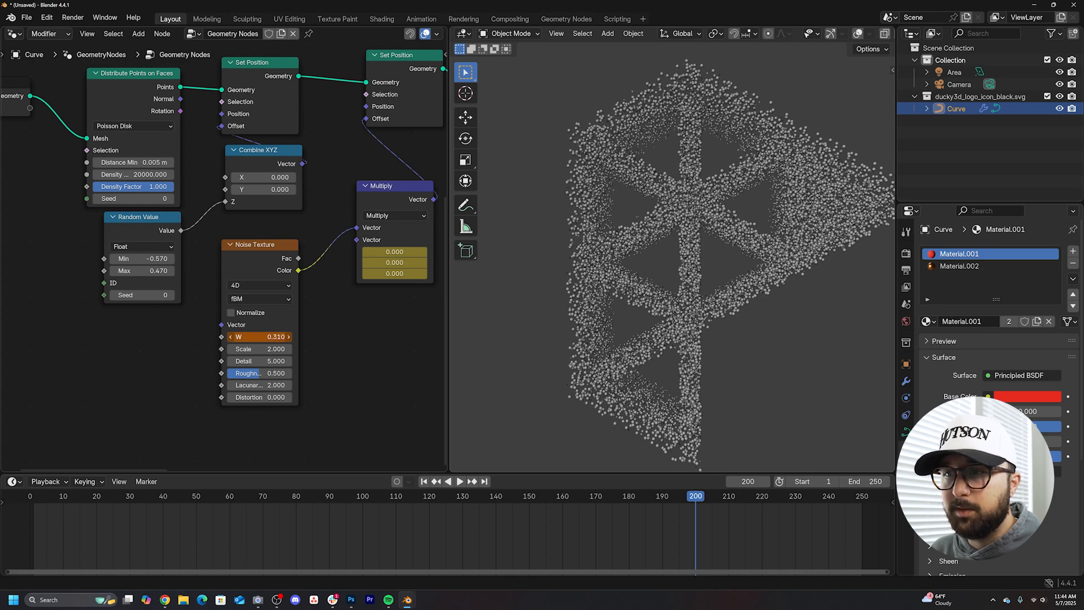
key(BackSpace)
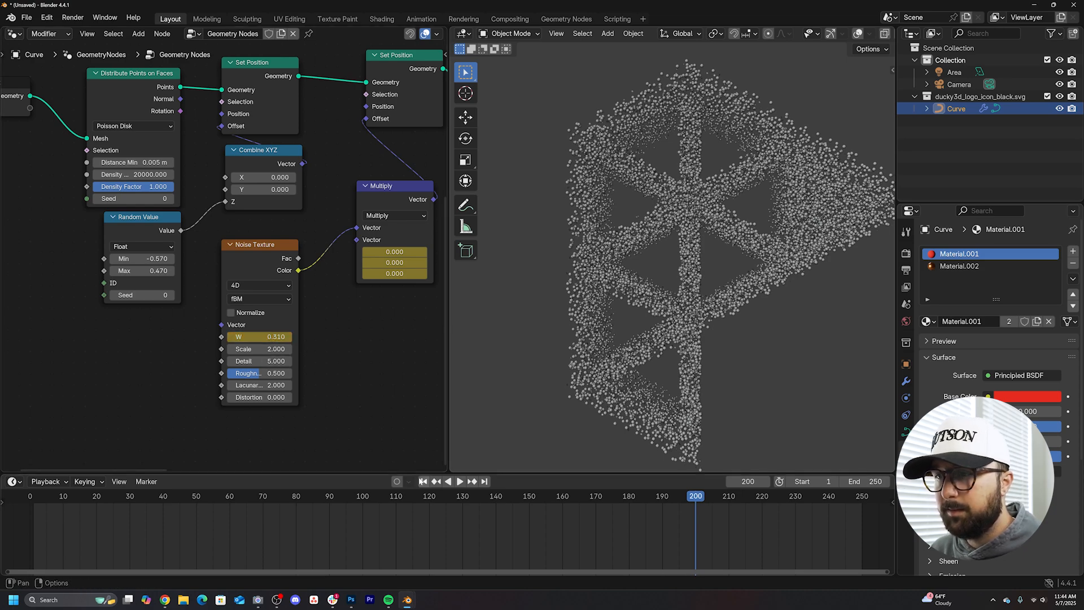
Play the animation repeatedly between frames 1 and 200 to check the swirling reassembly
key(space)
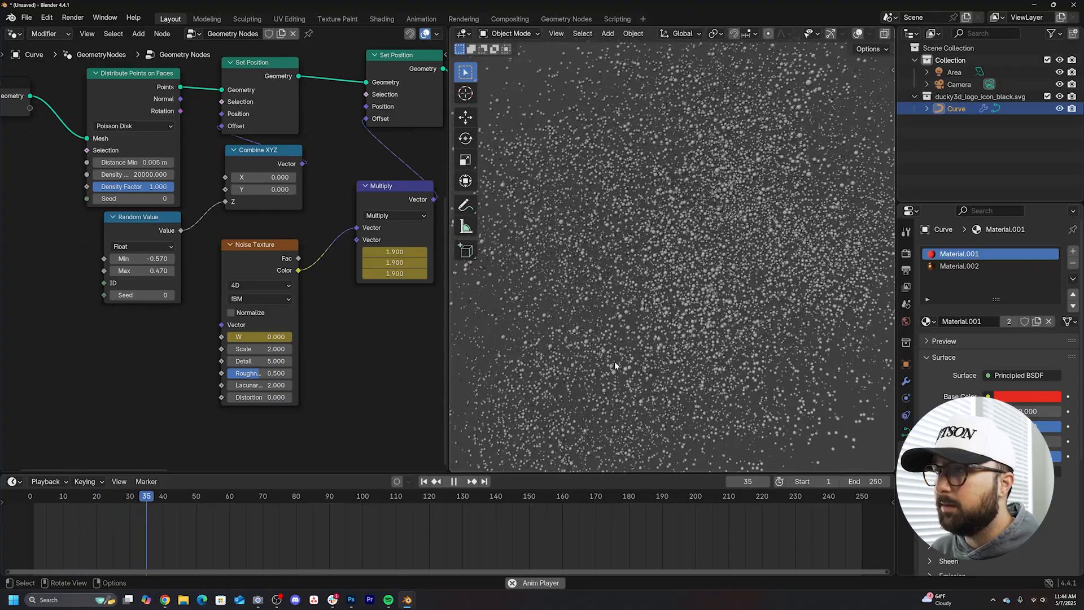
key(space)
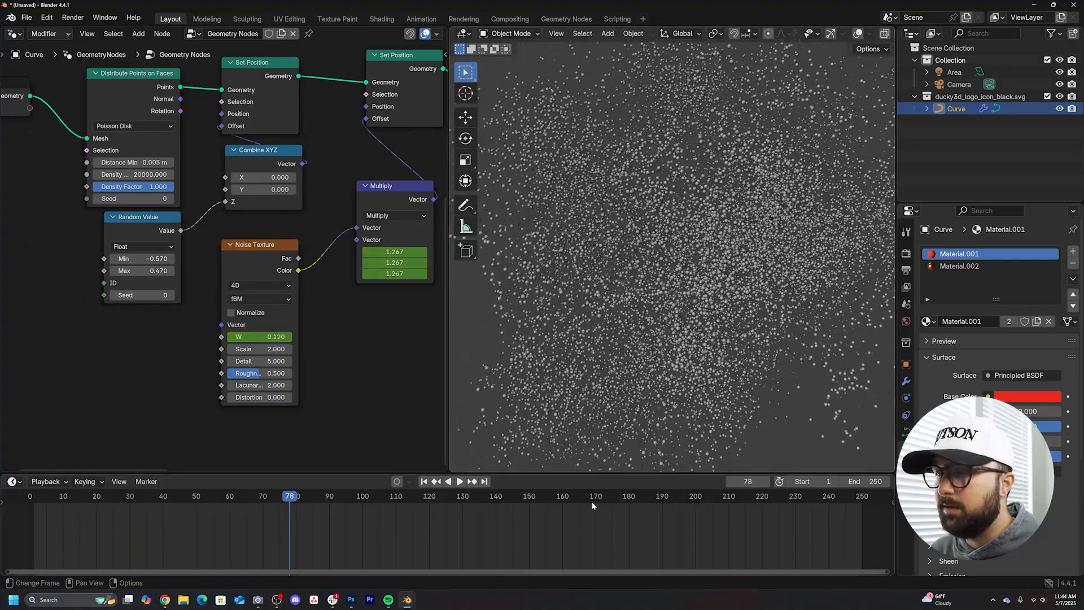
click(695, 500)
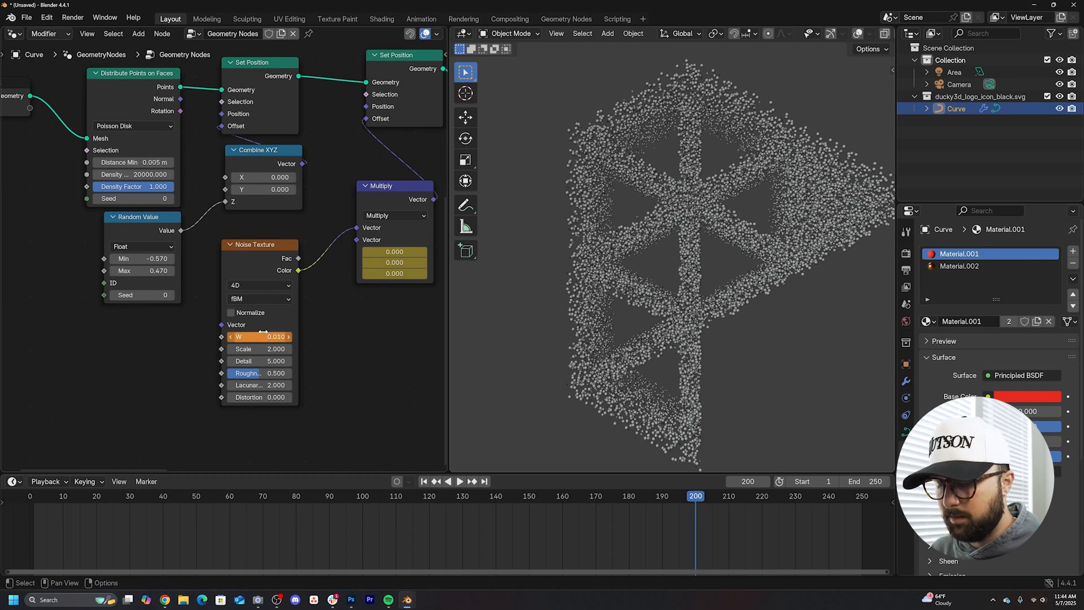
key(shift+Left)
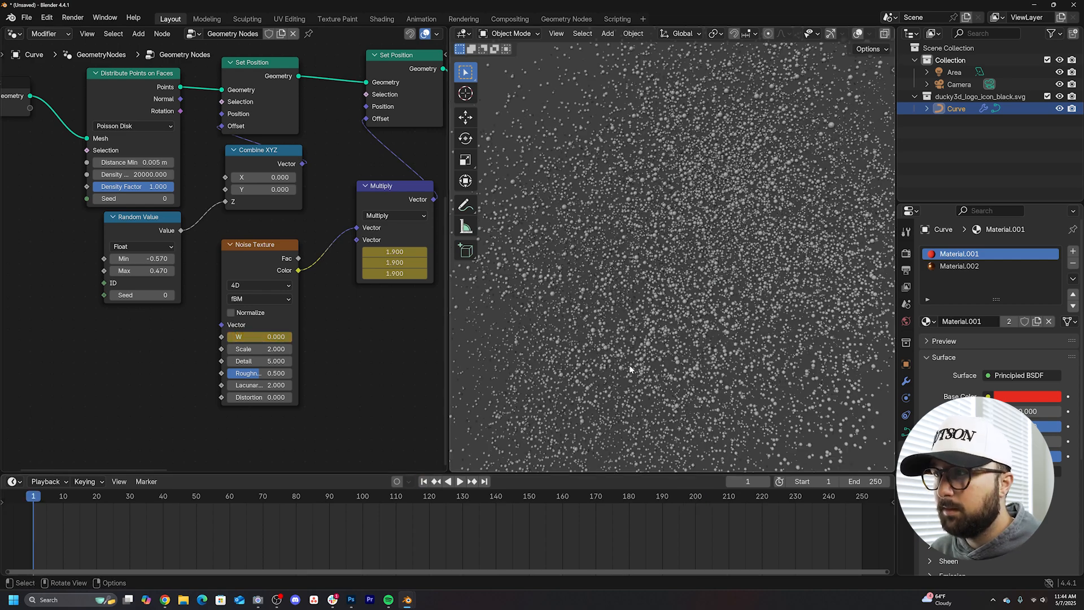
key(space)
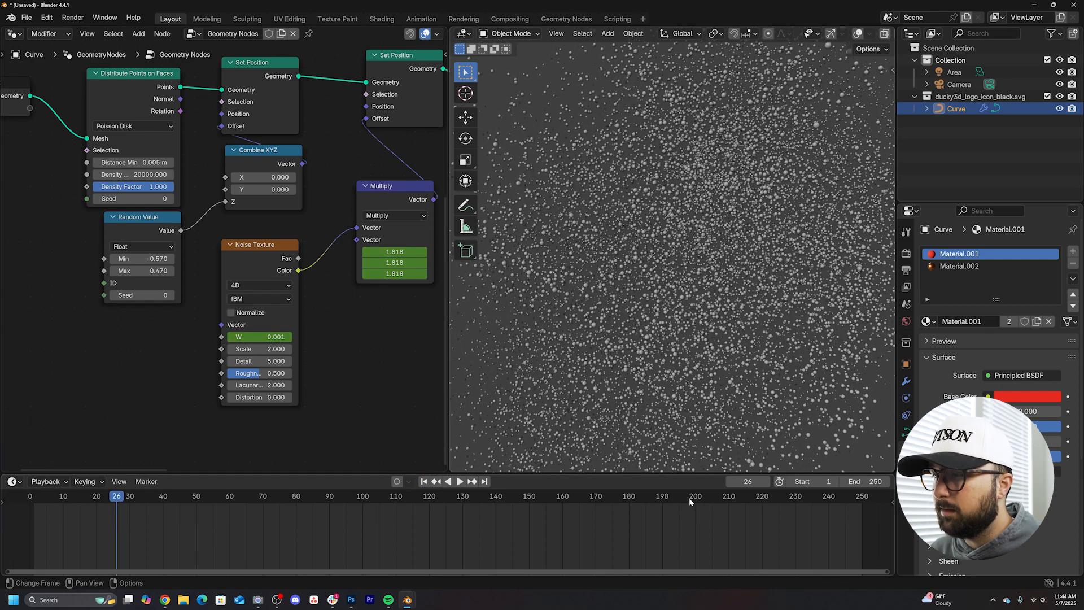
click(692, 498)
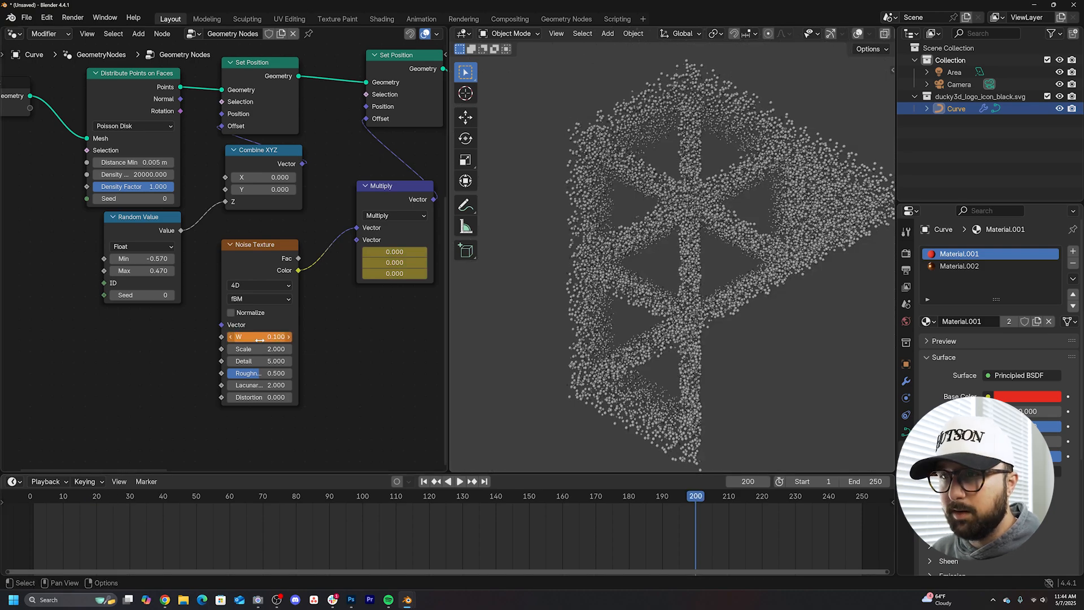
click(425, 481)
click(459, 481)
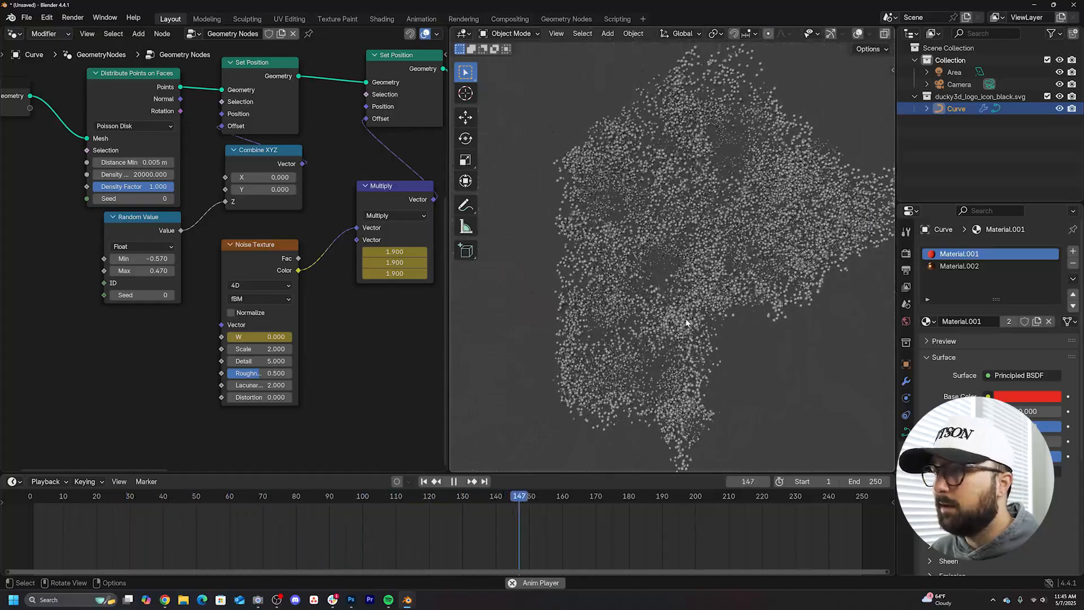
key(space)
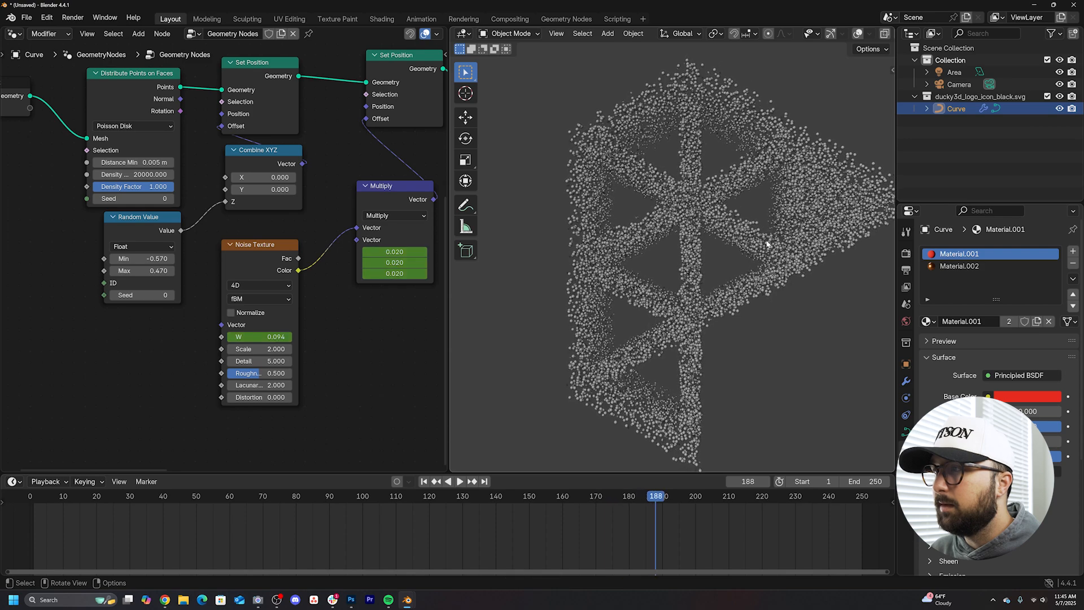
click(858, 36)
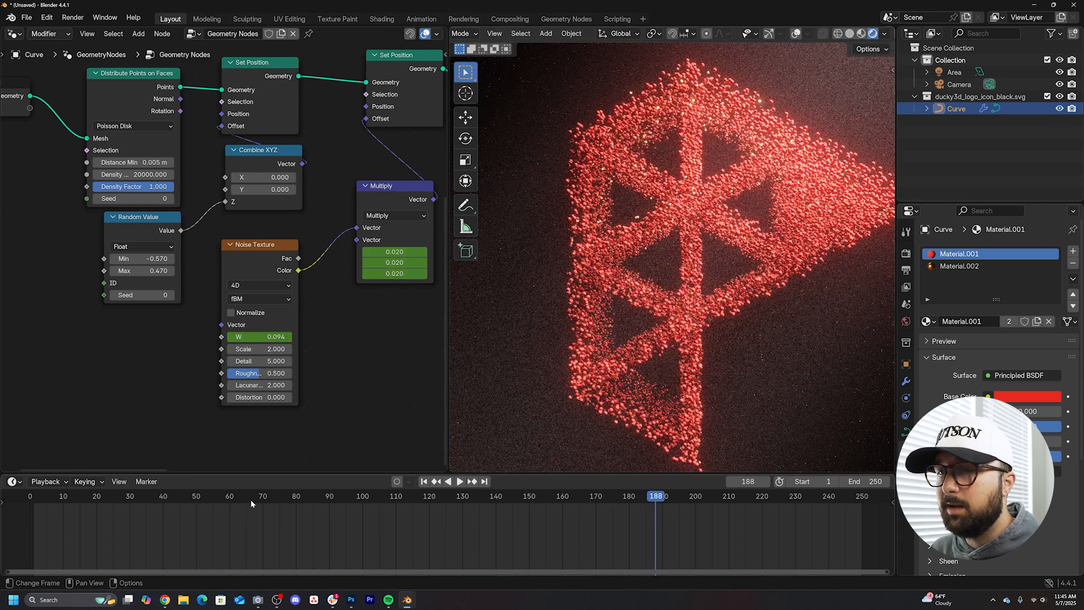
Preview the red particles at frame 61 in rendered shading and bring the Separate Geometry nodes into view
key(space)
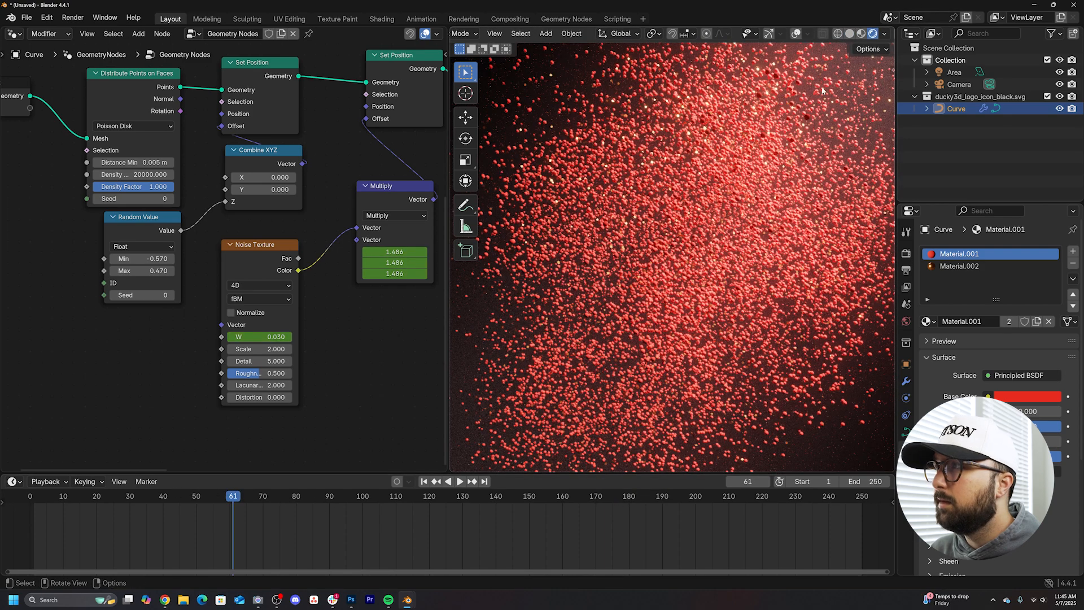
click(884, 34)
click(931, 214)
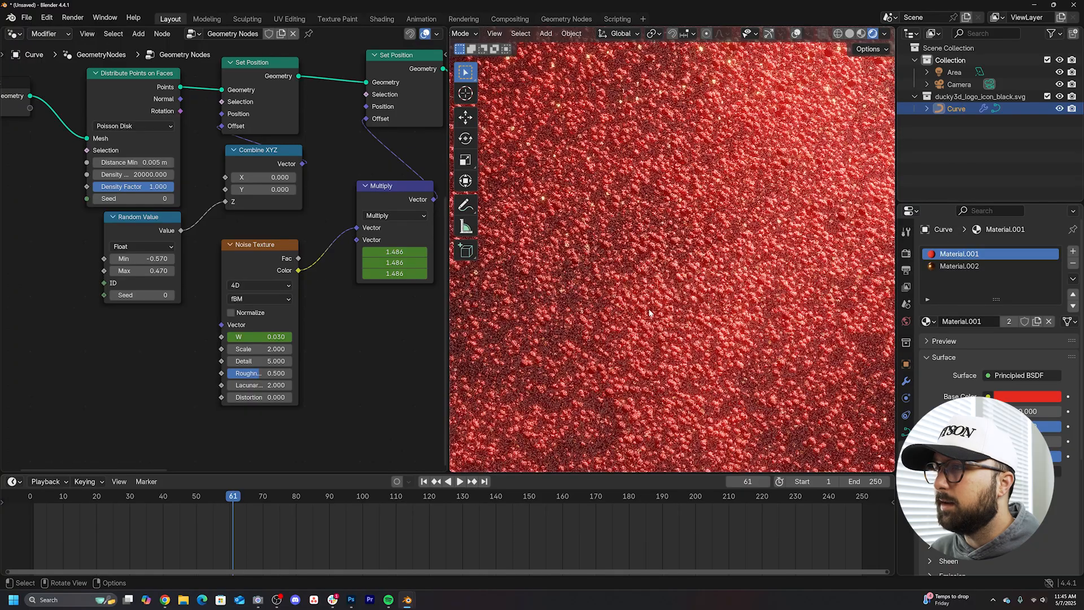
scroll(690, 366, up, 5)
scroll(690, 367, up, 5)
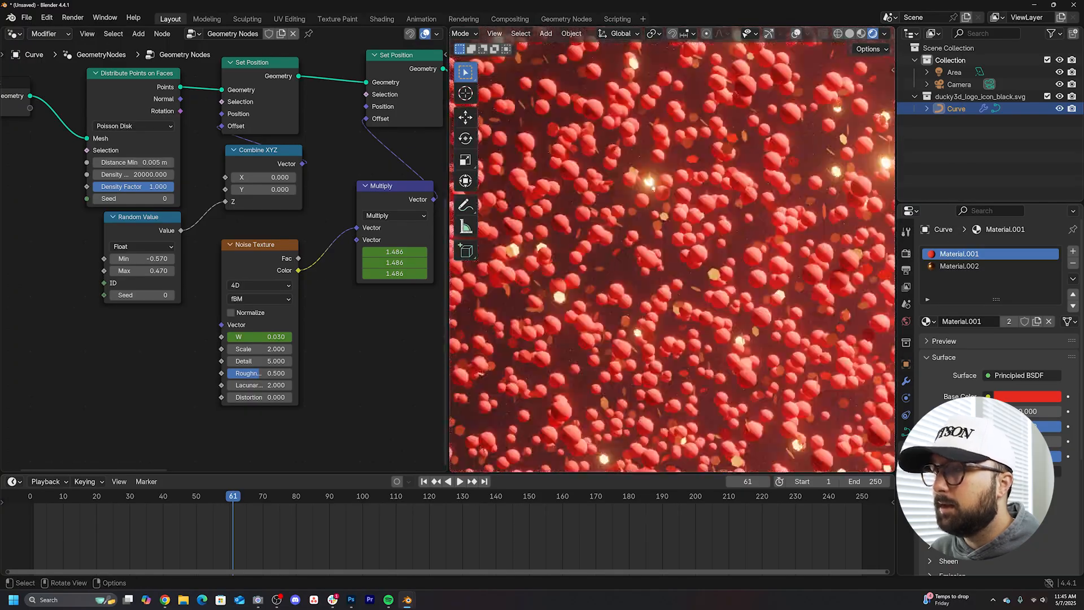
scroll(652, 187, up, 3)
scroll(652, 191, up, 3)
scroll(644, 220, up, 2)
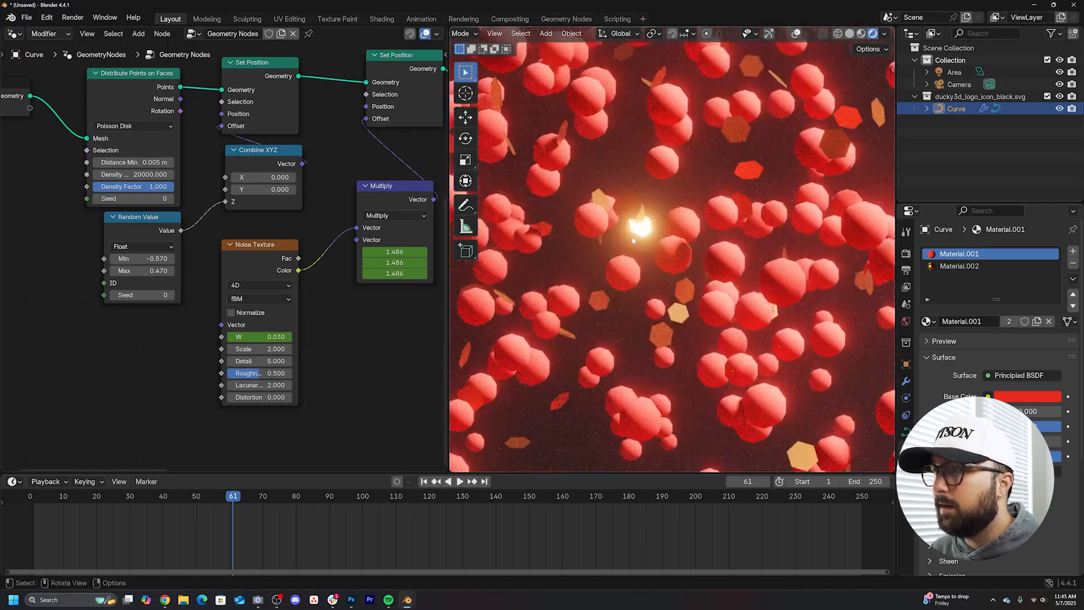
scroll(639, 221, down, 5)
scroll(640, 237, down, 2)
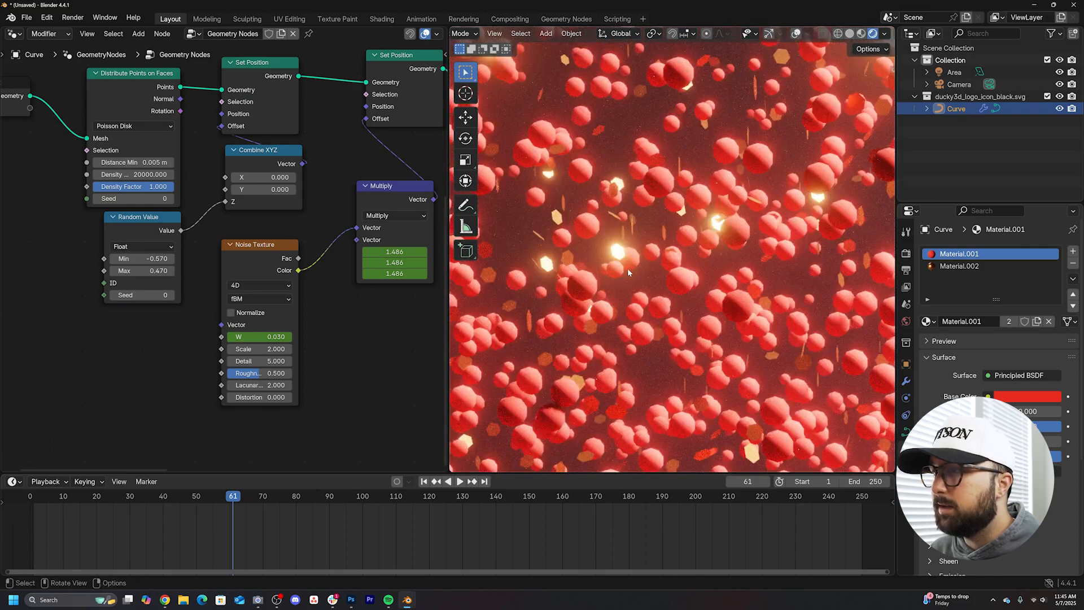
scroll(627, 269, down, 4)
scroll(627, 269, down, 4)
scroll(550, 287, down, 3)
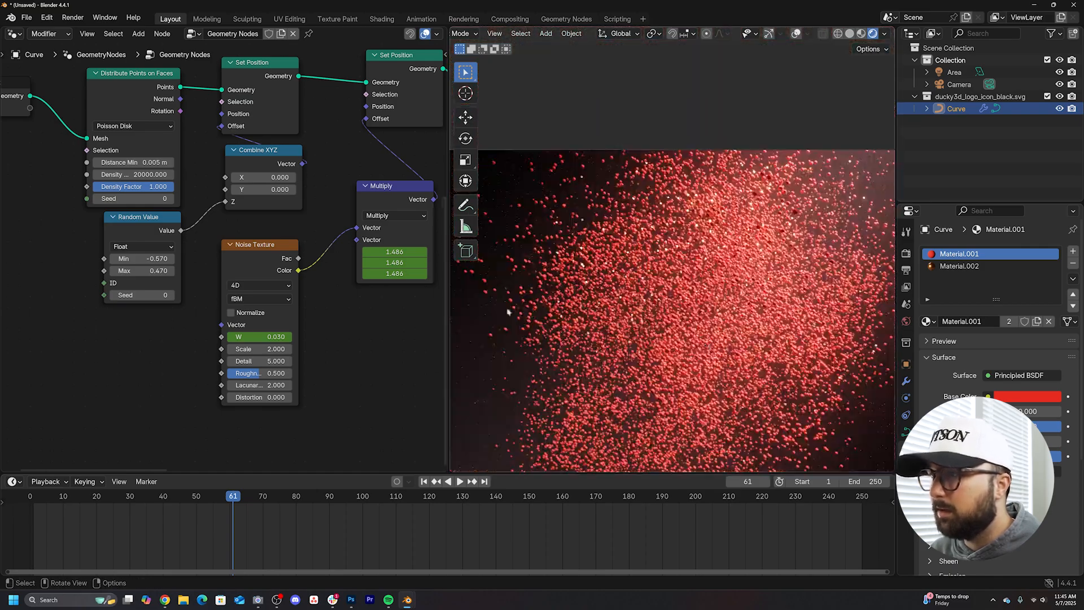
scroll(265, 267, down, 3)
middle_drag(127, 212, 265, 267)
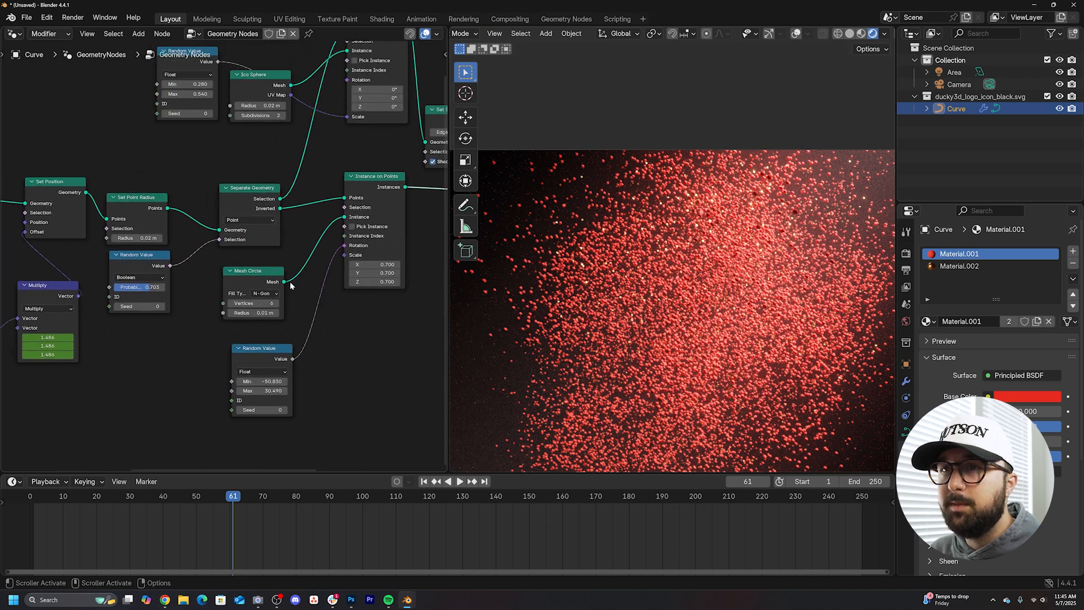
scroll(218, 272, up, 2)
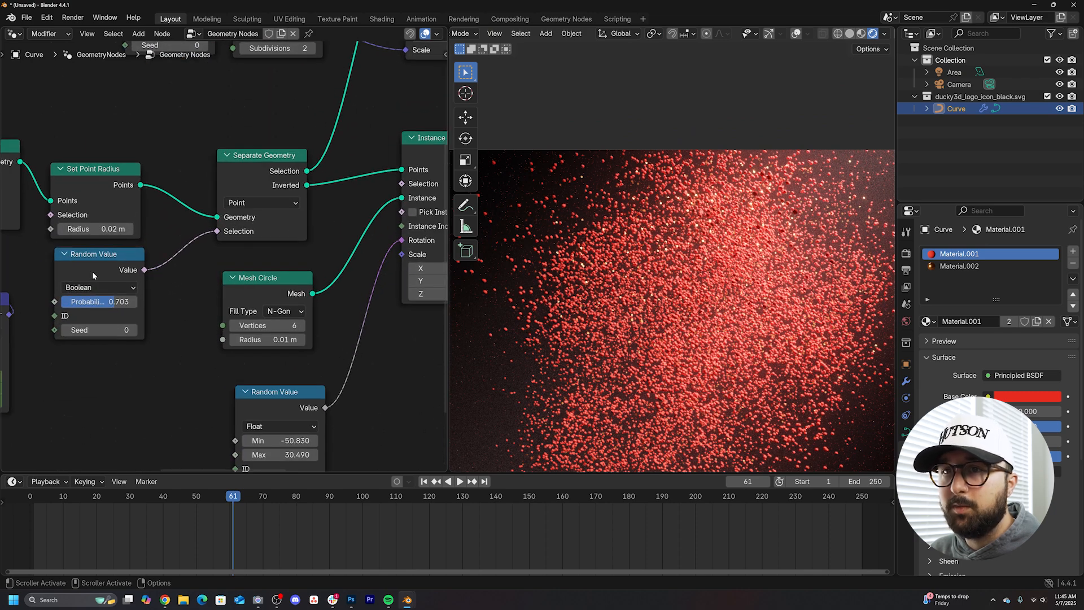
Lower the Random Value Probability feeding Separate Geometry from 0.703 to 0.609
middle_drag(157, 293, 207, 293)
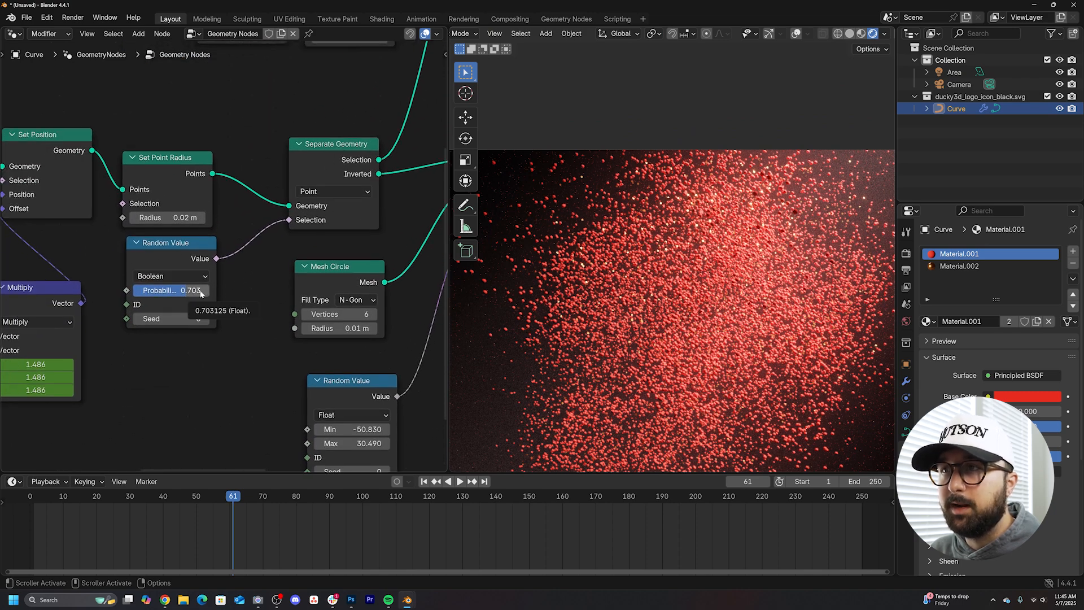
drag(194, 292, 179, 290)
scroll(750, 339, up, 5)
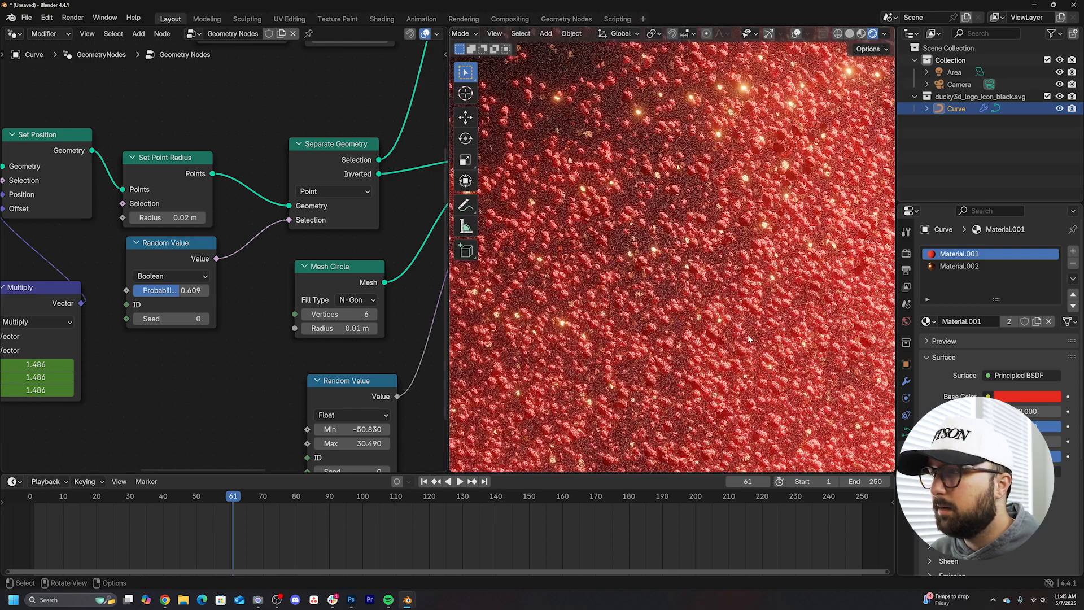
scroll(749, 339, down, 5)
scroll(750, 338, down, 3)
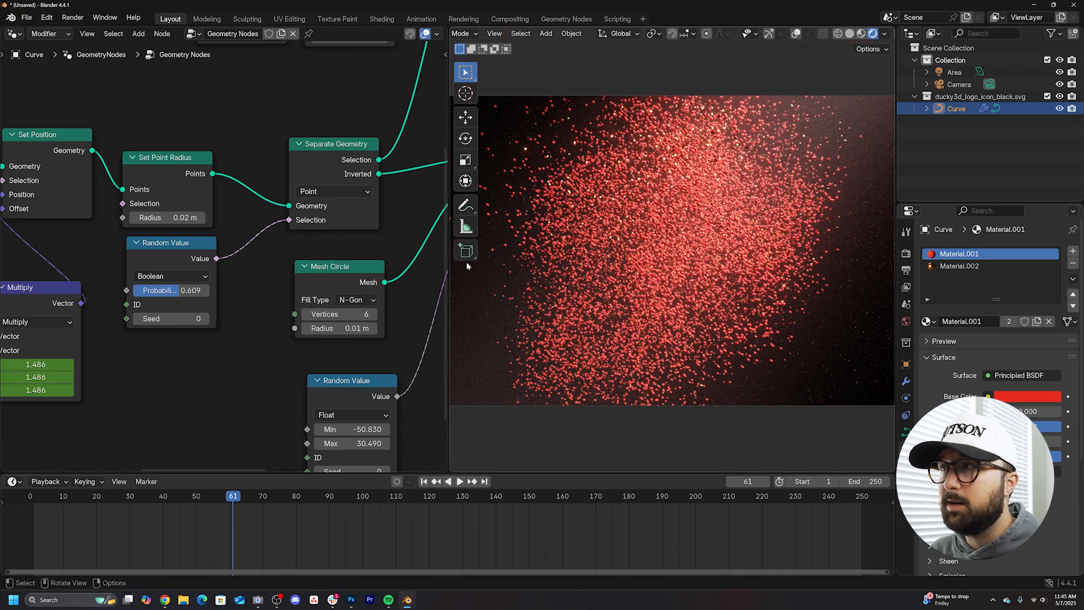
Fill the area with the 3D view, play the reassembly from frame 1 in solid shading, then show Render properties
drag(451, 469, 428, 464)
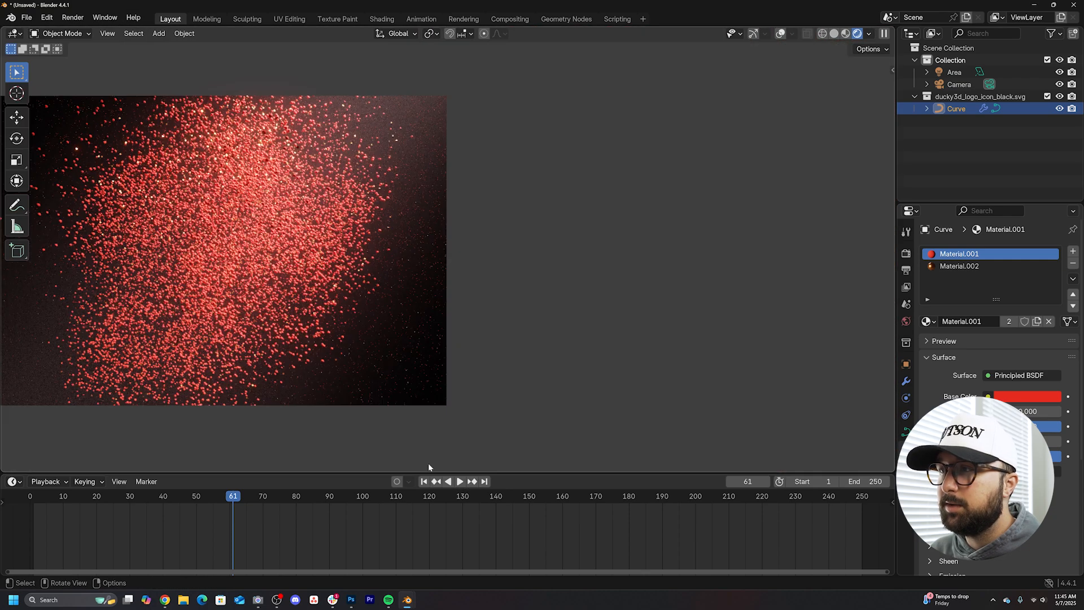
scroll(428, 339, up, 4)
click(424, 481)
scroll(508, 255, down, 4)
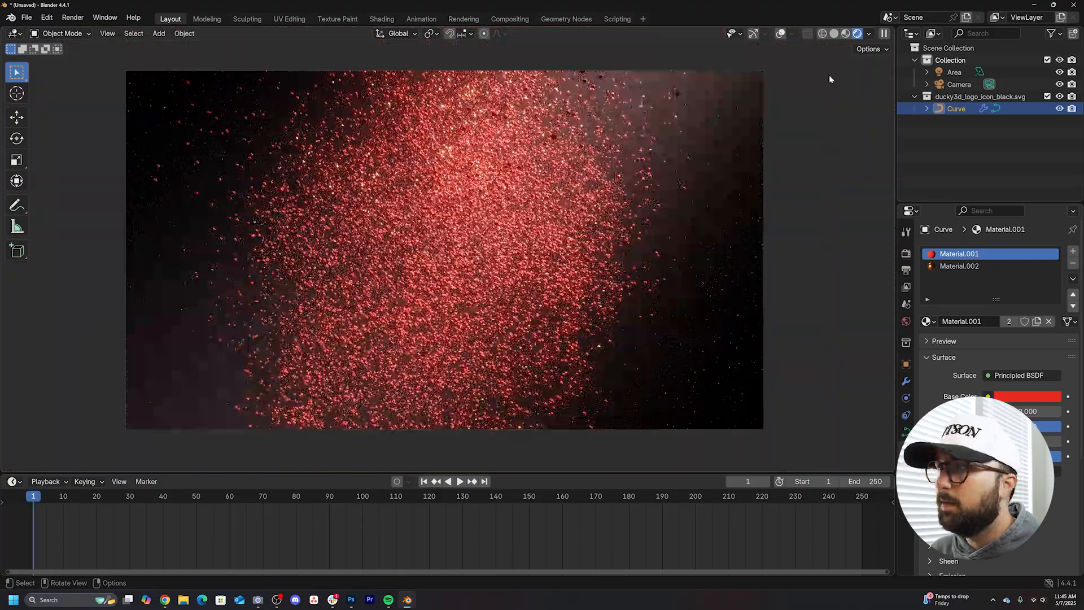
key(z)
scroll(599, 161, up, 4)
key(space)
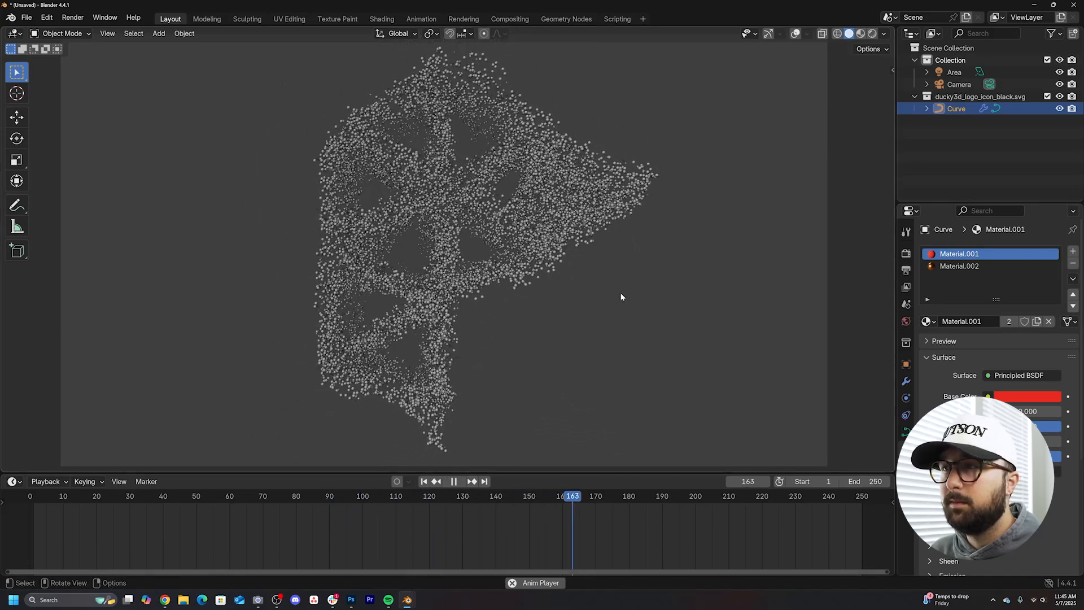
key(space)
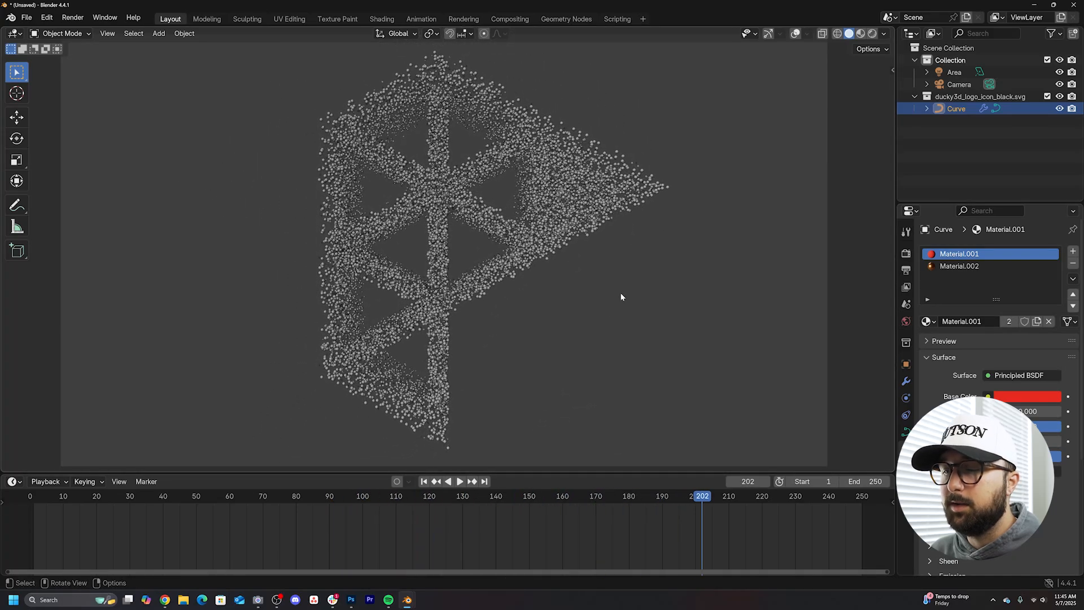
click(907, 254)
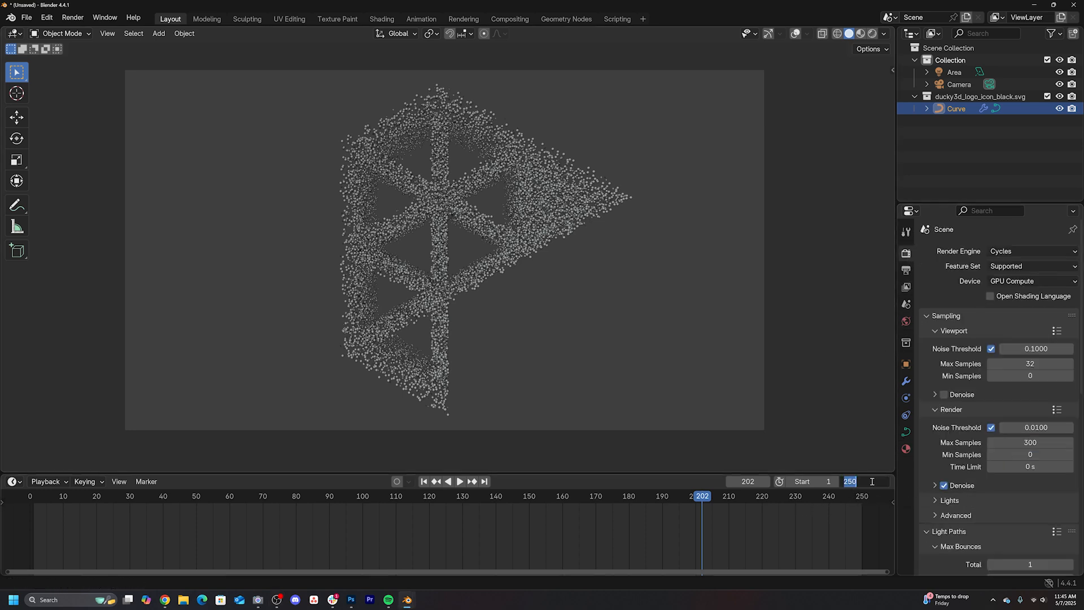
click(864, 481)
text(250)
End the animation at frame 230 and scrub the final frames to confirm
key(Return)
mouse_move(657, 511)
mouse_down()
mouse_move(586, 514)
mouse_move(740, 515)
mouse_up()
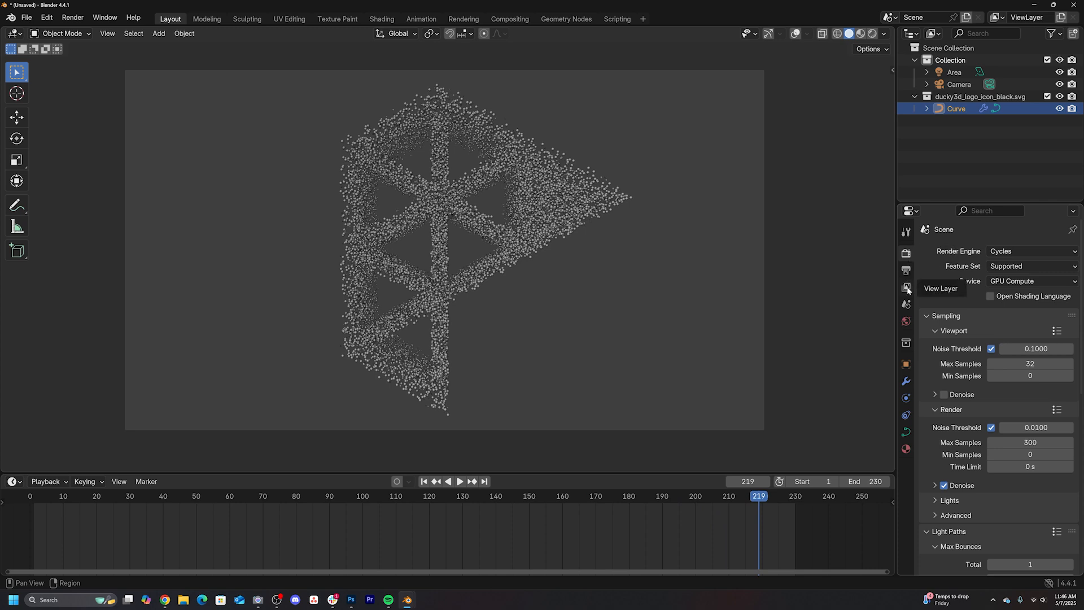
click(906, 269)
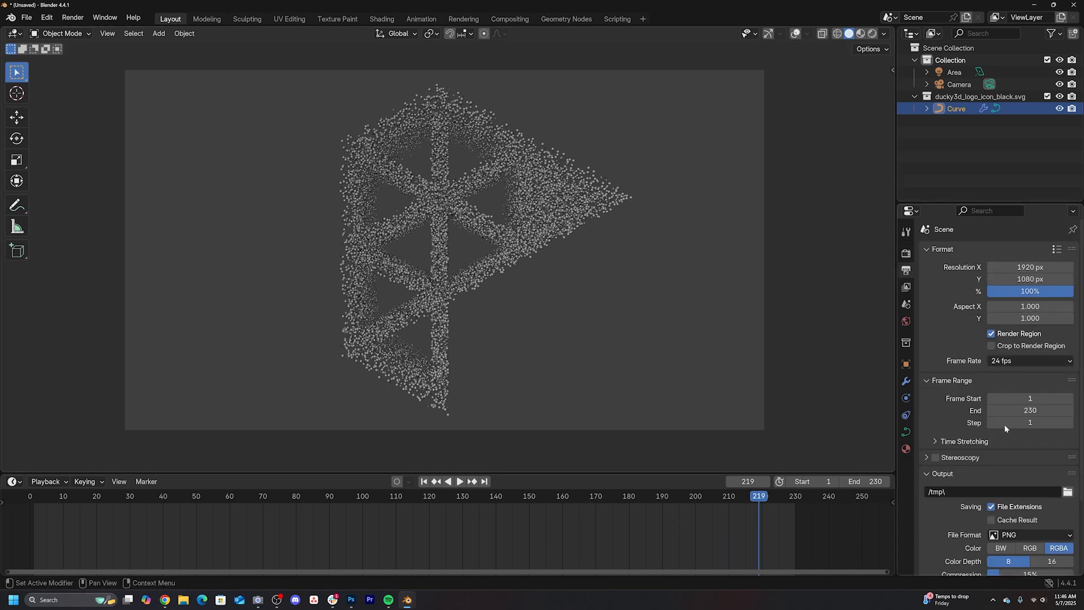
scroll(1021, 535, down, 2)
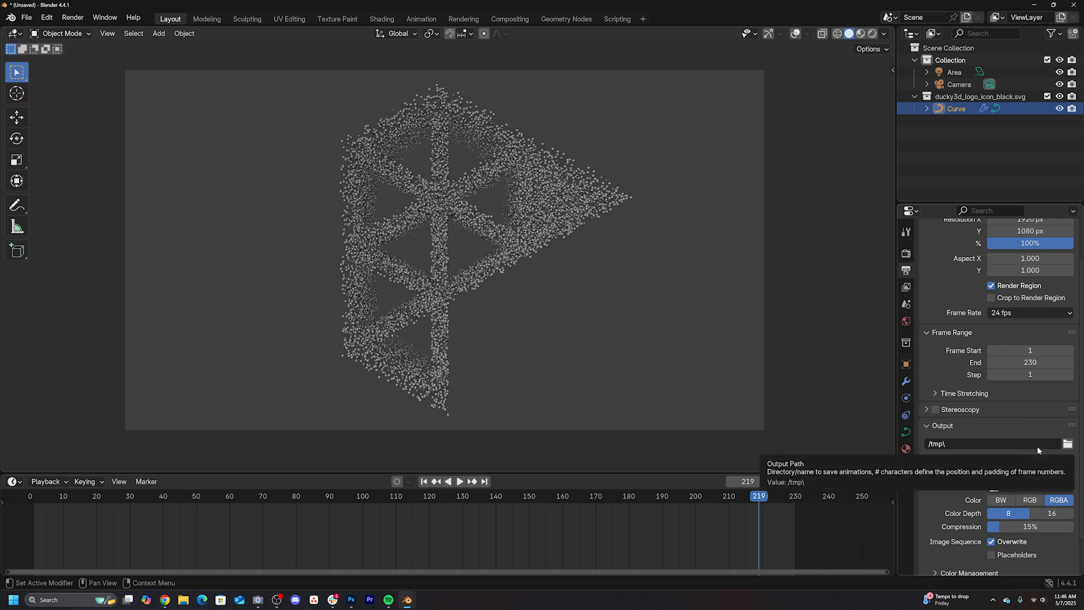
scroll(1037, 447, up, 2)
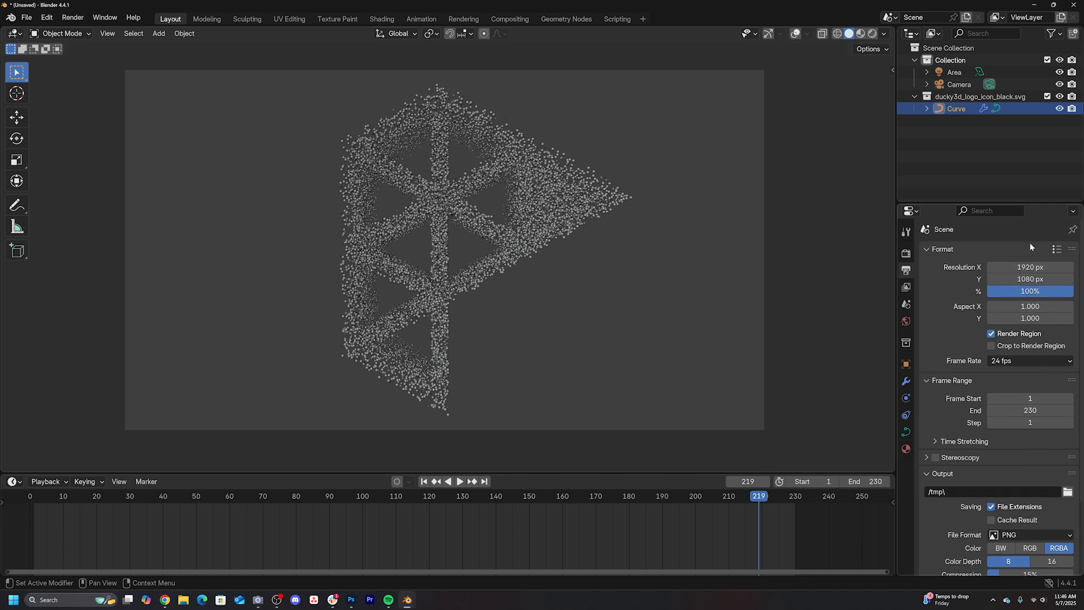
scroll(1038, 446, down, 2)
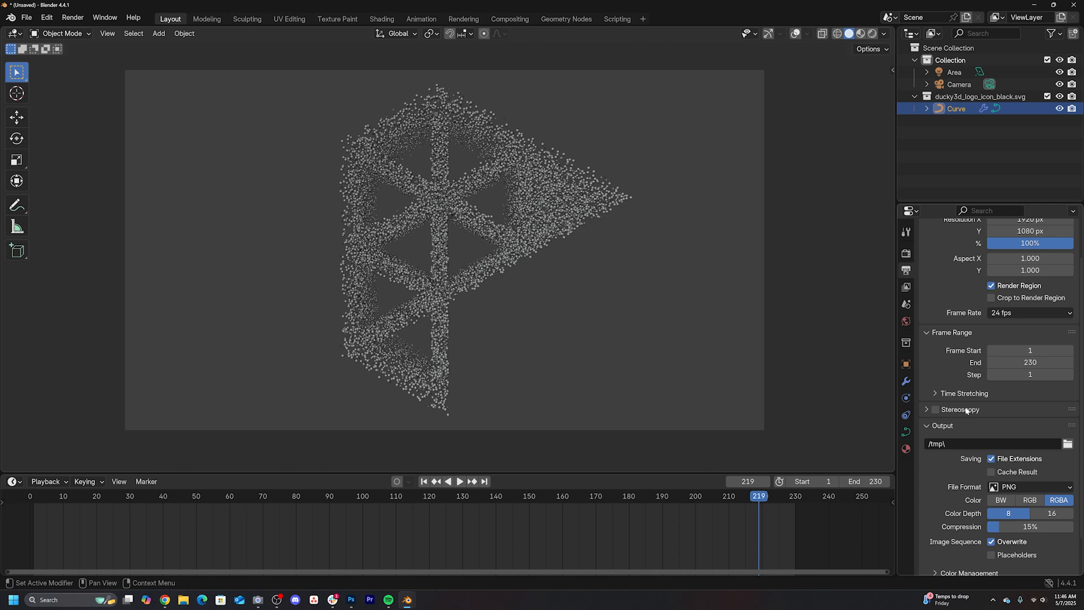
Set the output file format to FFmpeg Video with an MPEG-4 container
click(1024, 486)
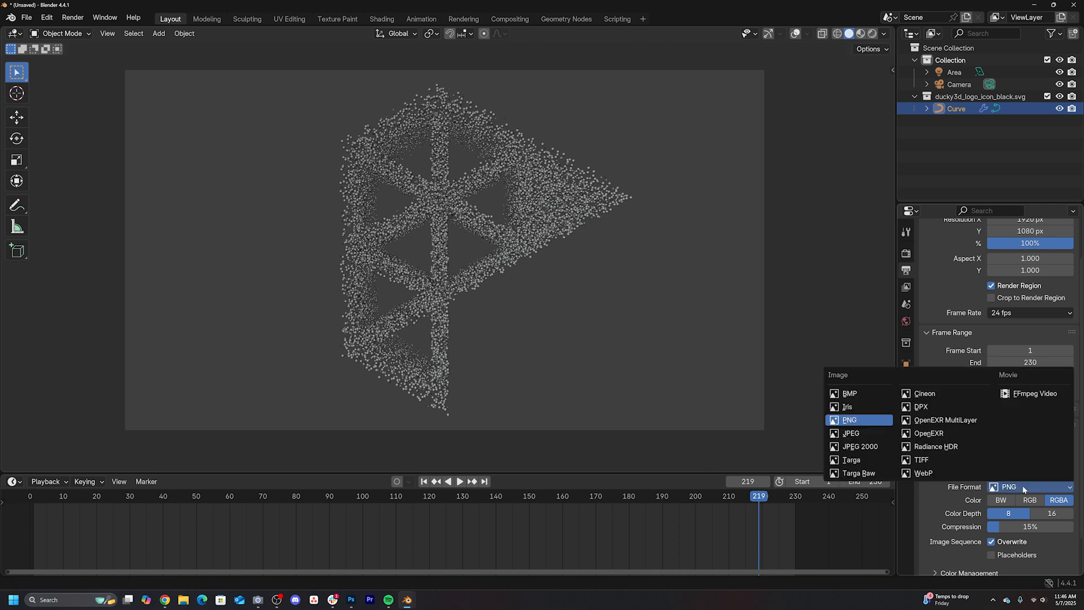
click(1035, 393)
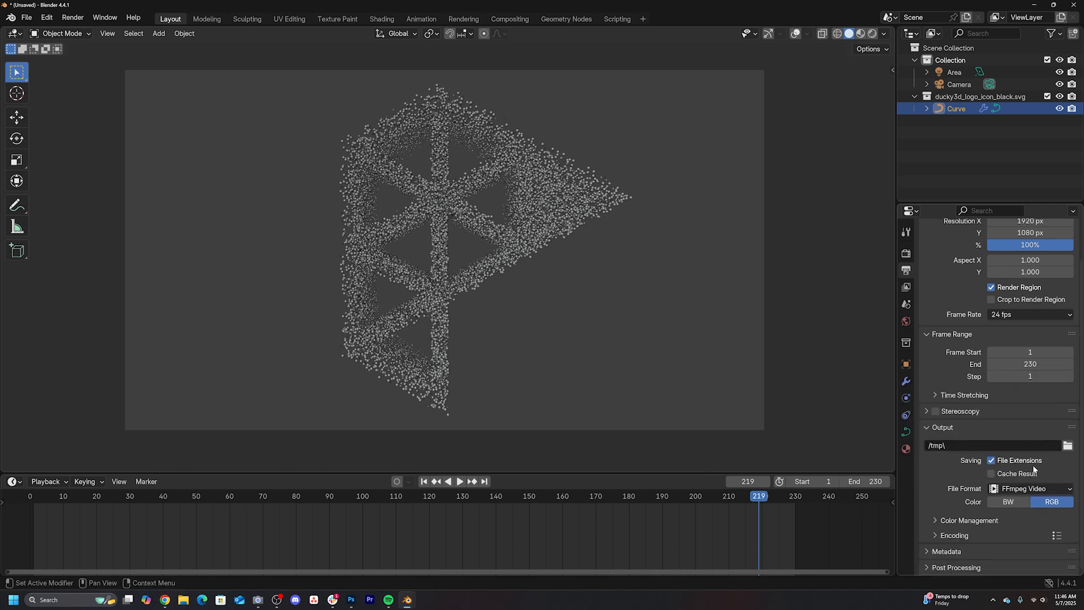
scroll(970, 519, down, 1)
scroll(964, 501, up, 1)
click(965, 535)
click(1017, 553)
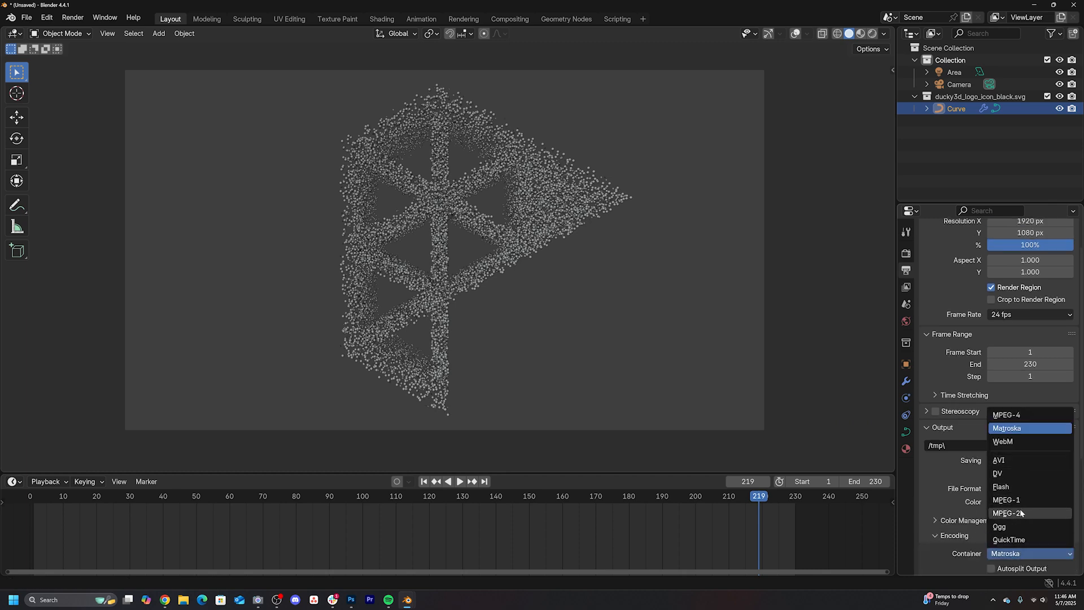
click(1016, 414)
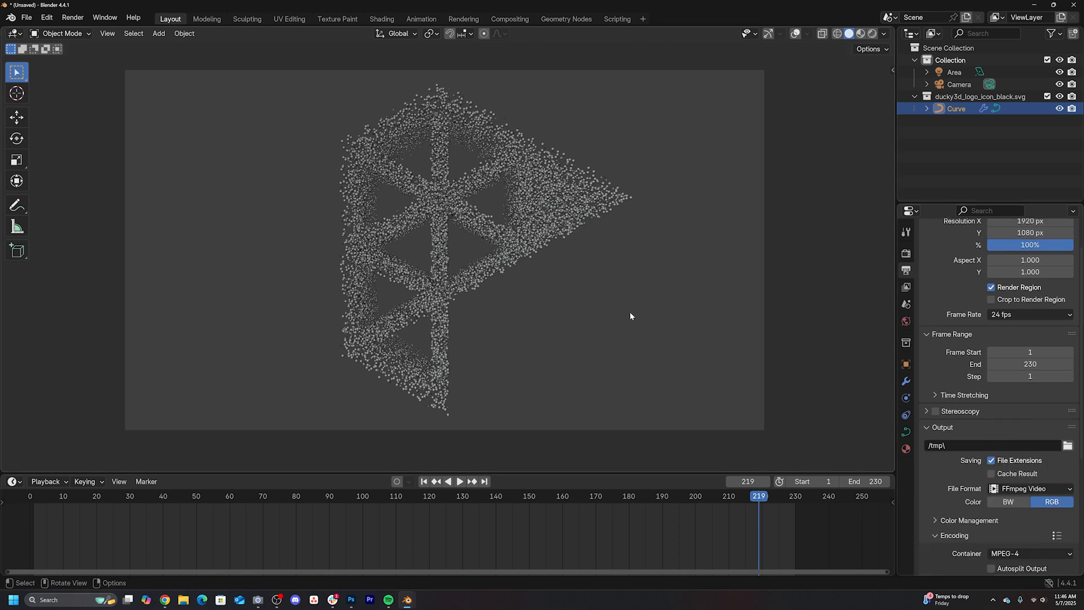
Bring up the Render menu with the Render Animation command
click(72, 19)
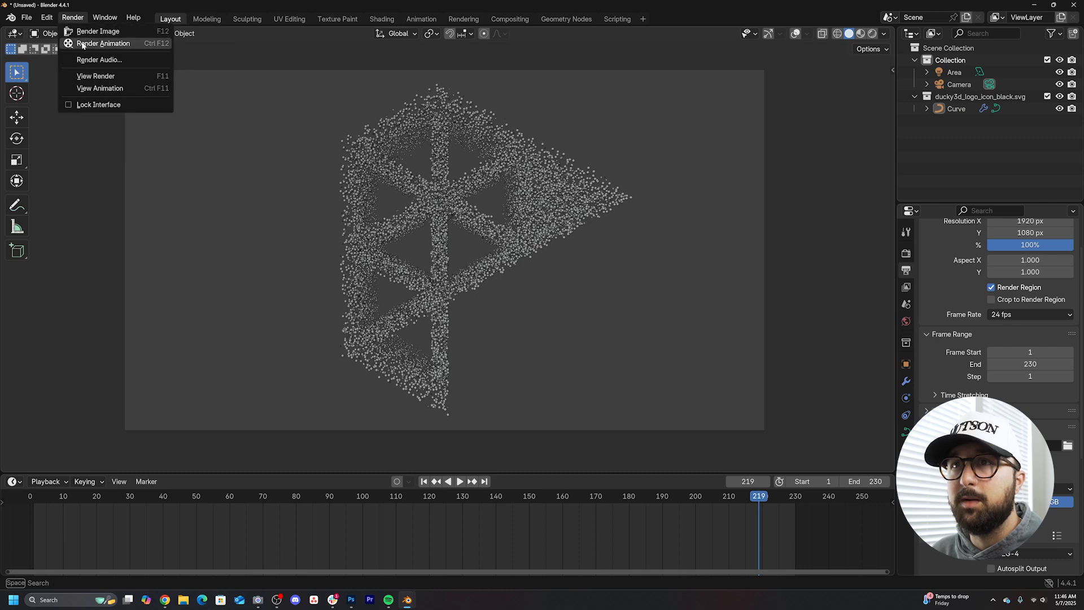